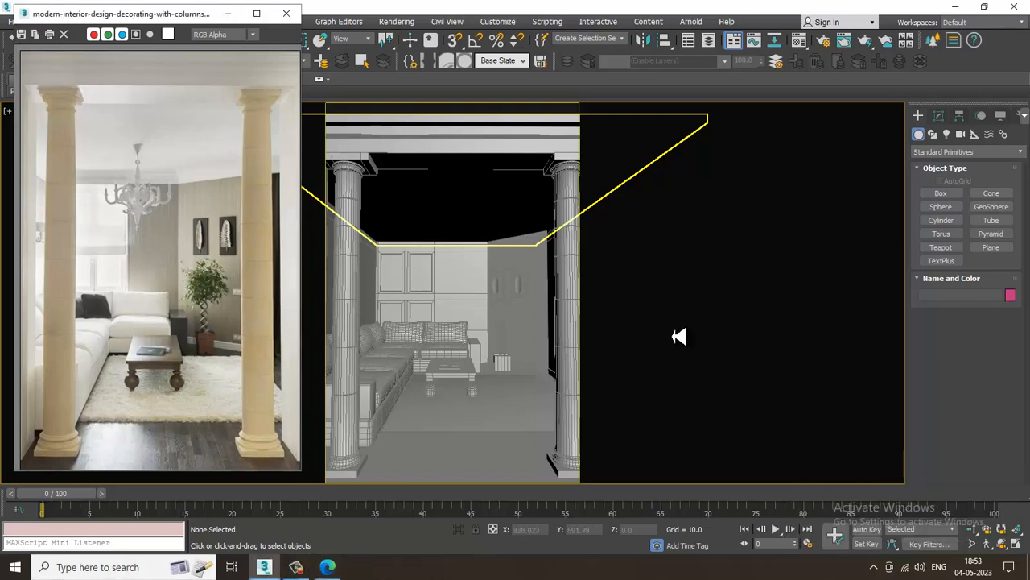
# Step: Examine the modelled living room from several angles against the reference photo's sofa area
pyautogui.click(455, 257)
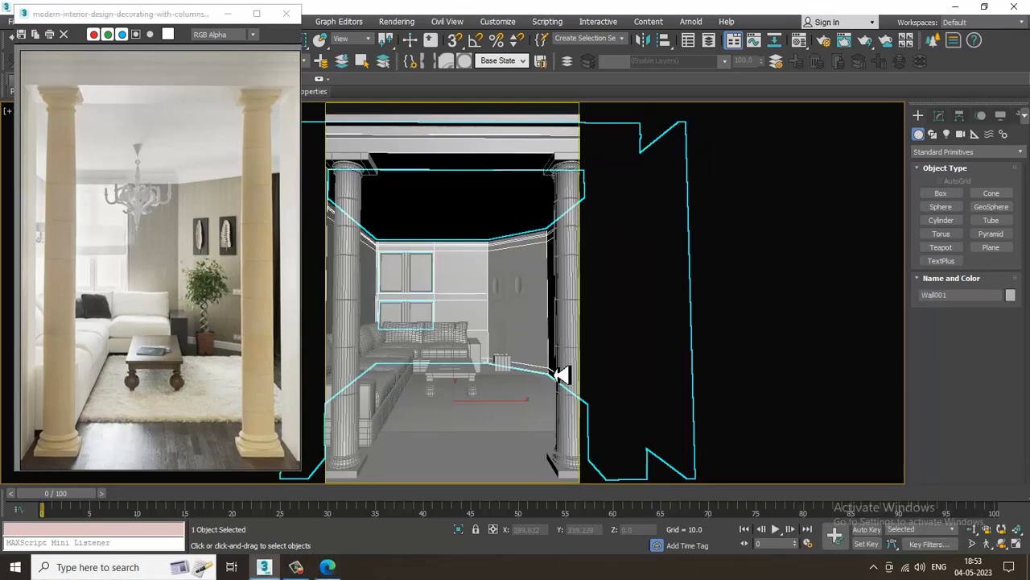
pyautogui.scroll(-5, 580, 366)
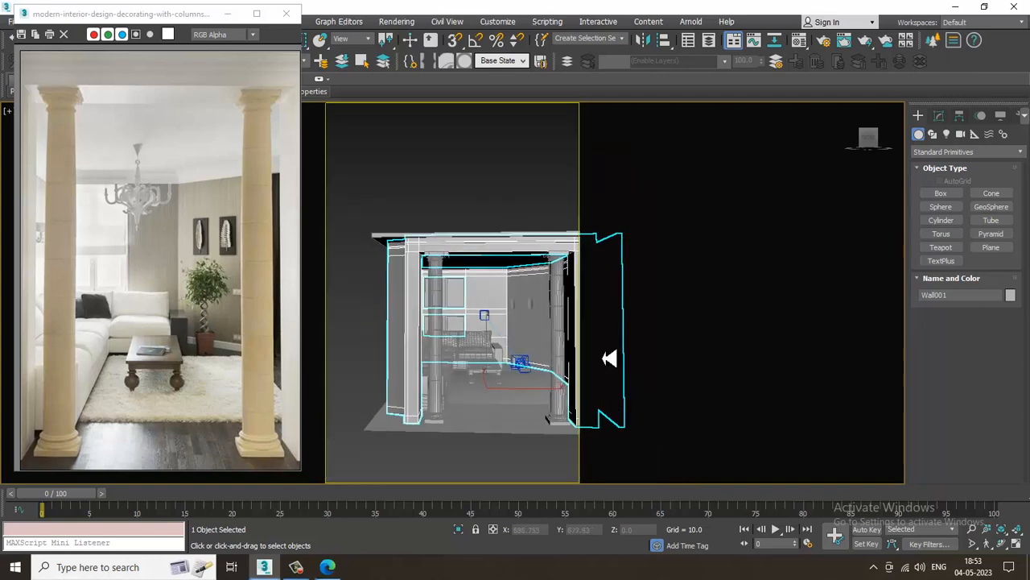
pyautogui.scroll(10, 609, 361)
pyautogui.scroll(2, 520, 351)
pyautogui.moveTo(519, 351); pyautogui.dragTo(582, 241, button='middle')
pyautogui.scroll(-8, 618, 357)
pyautogui.keyDown('alt'); pyautogui.moveTo(618, 356); pyautogui.dragTo(615, 327, button='middle'); pyautogui.keyUp('alt')
pyautogui.scroll(5, 596, 343)
pyautogui.scroll(1, 107, 358)
pyautogui.moveTo(166, 297); pyautogui.dragTo(202, 305, button='middle')
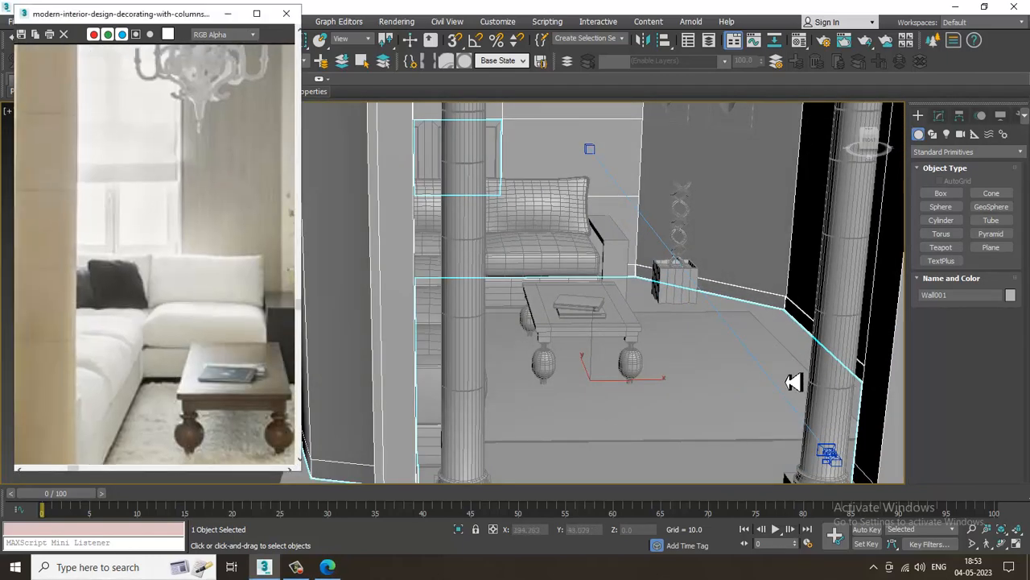
pyautogui.keyDown('alt'); pyautogui.moveTo(603, 326); pyautogui.dragTo(627, 310, button='middle'); pyautogui.keyUp('alt')
pyautogui.scroll(-4, 614, 321)
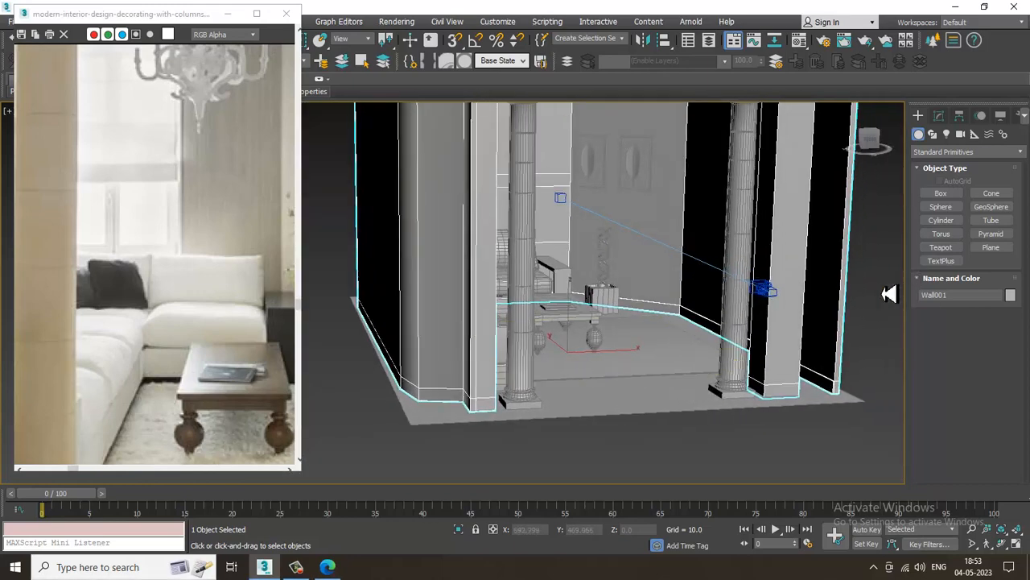
# Step: Create a chamfer box on the floor between the columns, about 77 long, 82 wide and 15 high with a fillet of about 2.6
pyautogui.click(958, 153)
pyautogui.click(960, 172)
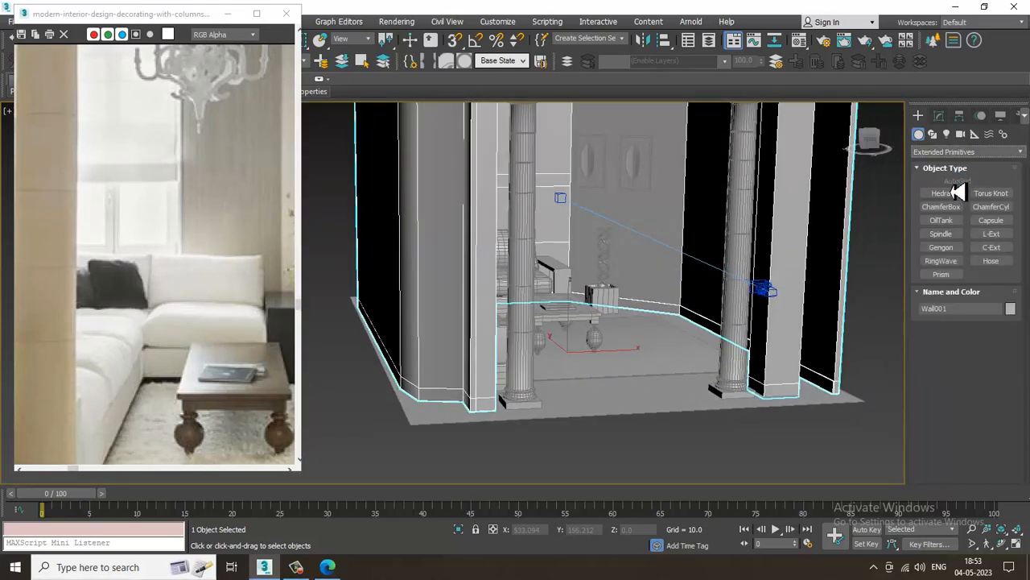
pyautogui.click(954, 207)
pyautogui.keyDown('alt'); pyautogui.moveTo(707, 285); pyautogui.dragTo(562, 378, button='middle'); pyautogui.keyUp('alt')
pyautogui.moveTo(547, 369); pyautogui.dragTo(662, 414)
pyautogui.click(660, 396)
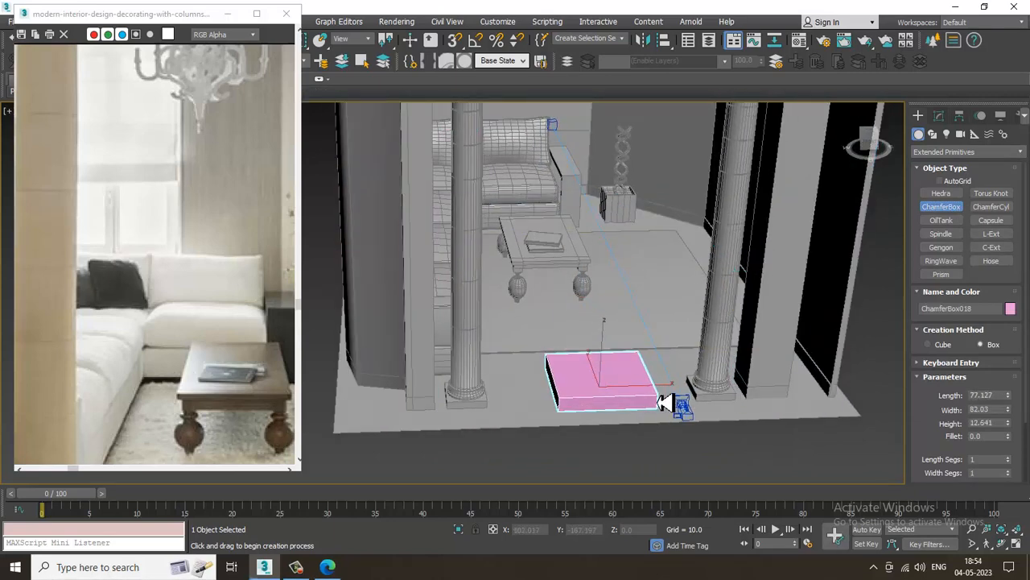
pyautogui.click(665, 398)
pyautogui.rightClick(664, 398)
pyautogui.keyDown('alt'); pyautogui.moveTo(665, 398); pyautogui.dragTo(667, 336, button='middle'); pyautogui.keyUp('alt')
pyautogui.scroll(4, 667, 375)
# Step: Set the chamfer box to 6 length, 6 width and 2 height segments, and raise it to about Z 13.8
pyautogui.click(940, 117)
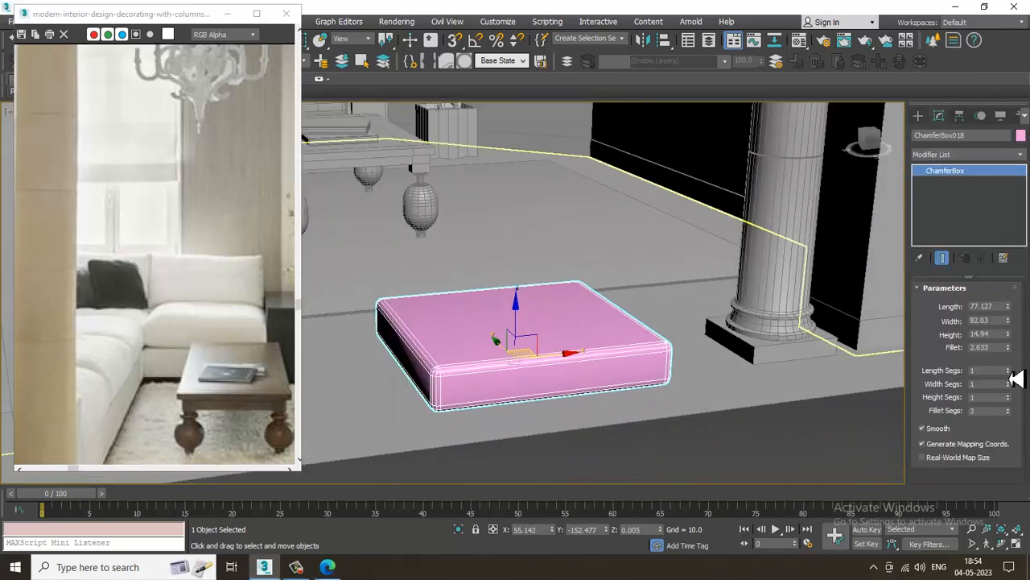
pyautogui.moveTo(1016, 378); pyautogui.dragTo(1015, 375)
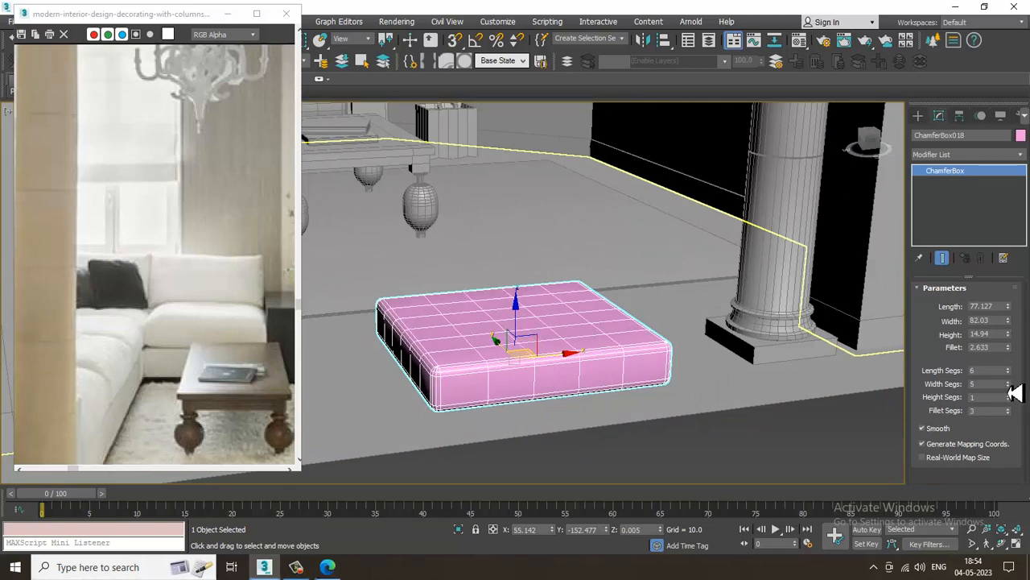
pyautogui.moveTo(1015, 392); pyautogui.dragTo(1018, 401)
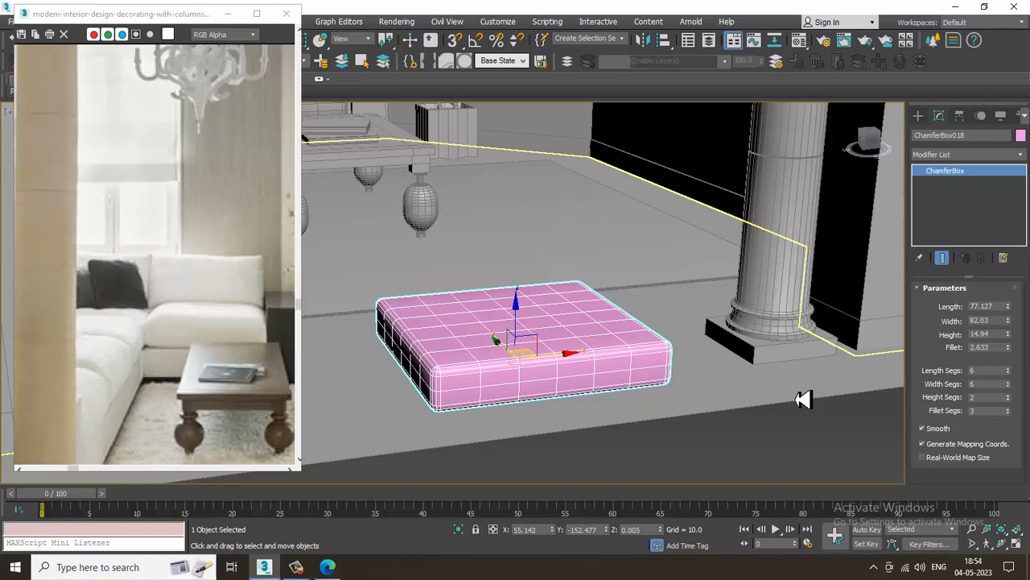
pyautogui.keyDown('alt'); pyautogui.moveTo(803, 400); pyautogui.dragTo(869, 246, button='middle'); pyautogui.keyUp('alt')
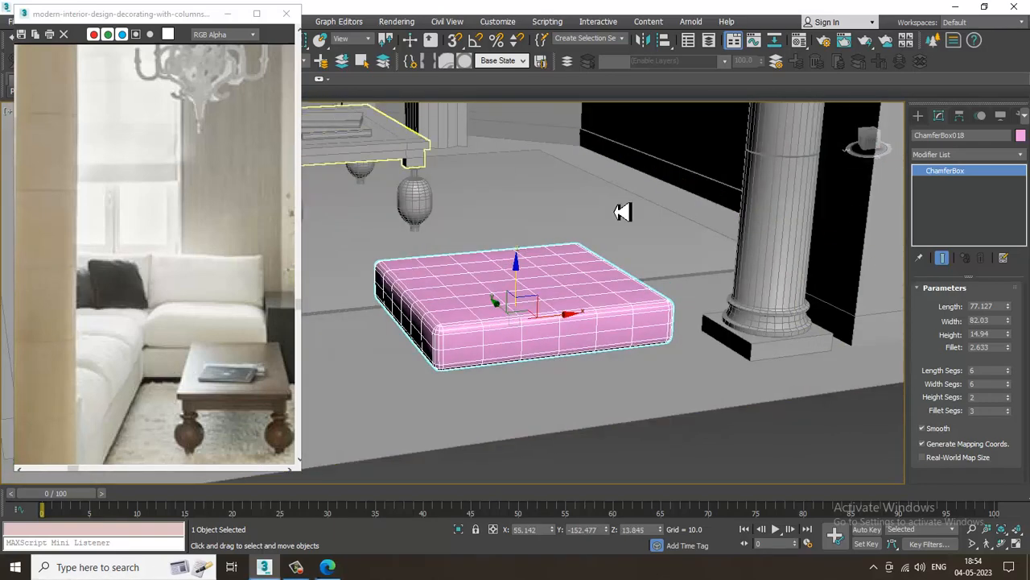
# Step: Convert the chamfer box to an editable poly
pyautogui.rightClick(575, 299)
pyautogui.moveTo(639, 431)
pyautogui.click(727, 439)
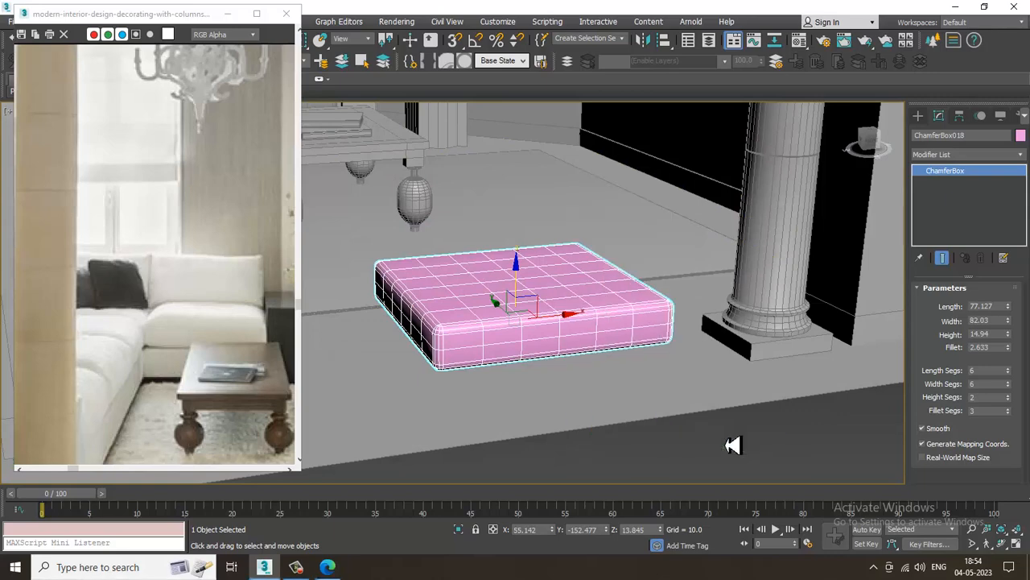
# Step: Move the reference photo aside and make the box a MassFX mCloth object
pyautogui.moveTo(156, 18); pyautogui.dragTo(129, 95)
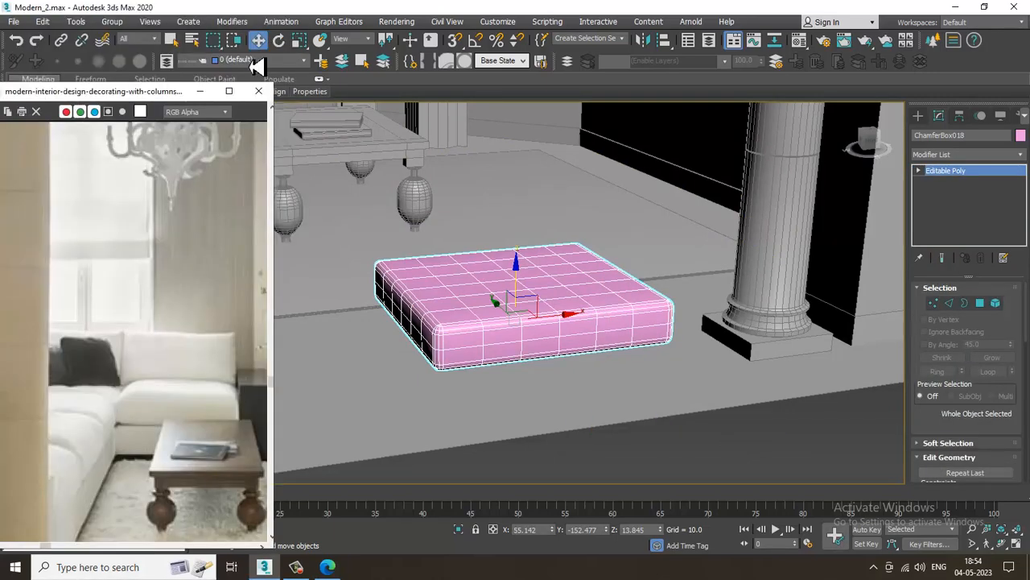
pyautogui.click(281, 22)
pyautogui.moveTo(371, 204)
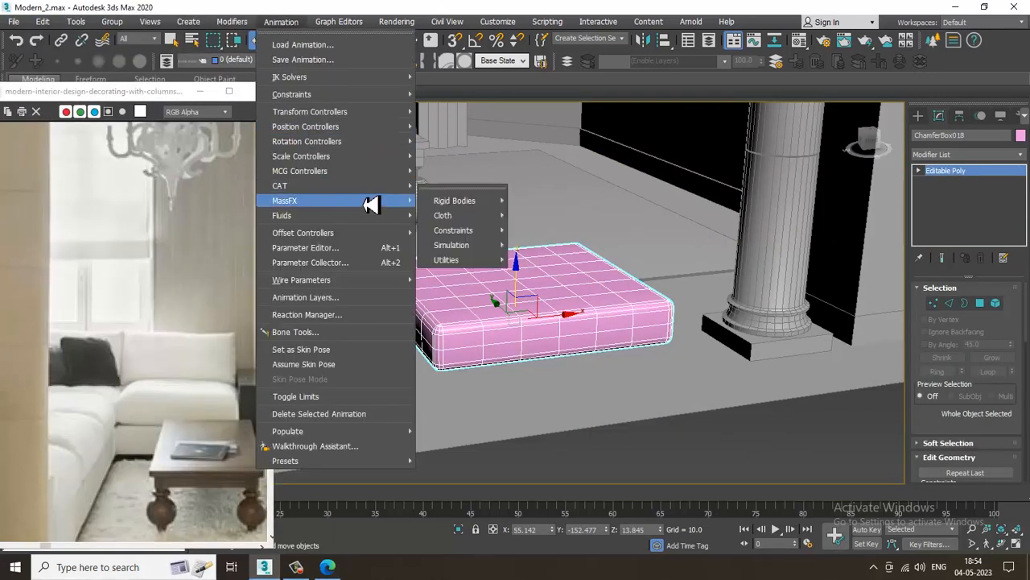
pyautogui.moveTo(470, 218)
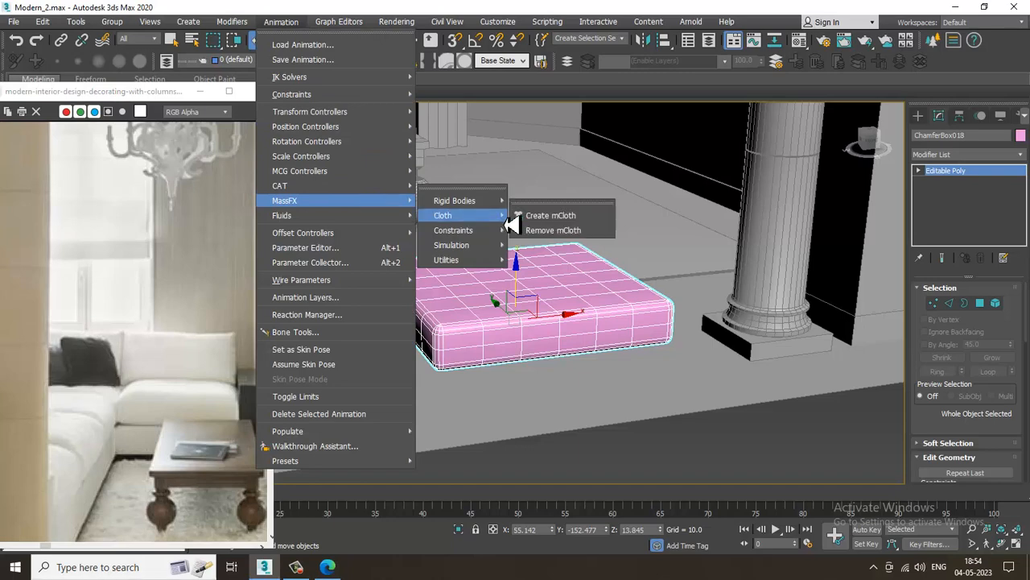
pyautogui.click(578, 219)
# Step: Make the floor plane a MassFX static rigid body
pyautogui.moveTo(608, 365)
pyautogui.keyDown('alt'); pyautogui.mouseDown(button='middle')
pyautogui.moveTo(614, 349)
pyautogui.moveTo(620, 368)
pyautogui.mouseUp(button='middle'); pyautogui.keyUp('alt')
pyautogui.click(511, 413)
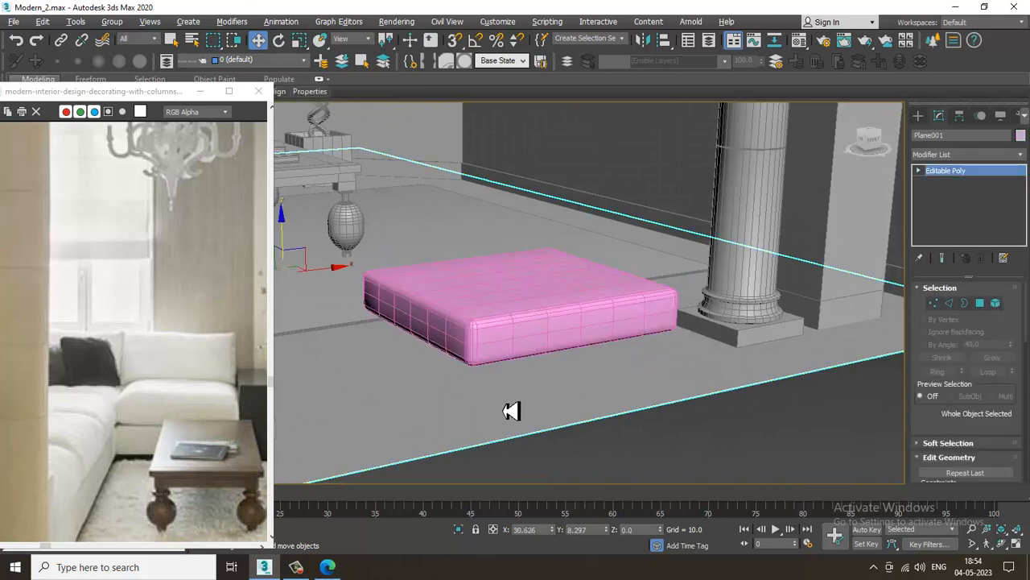
pyautogui.click(281, 22)
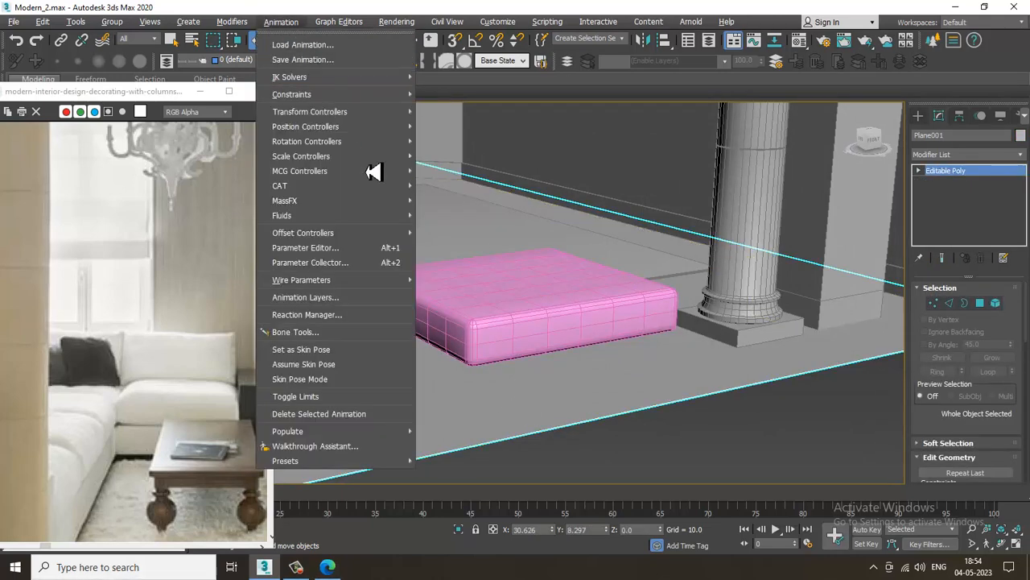
pyautogui.moveTo(388, 210)
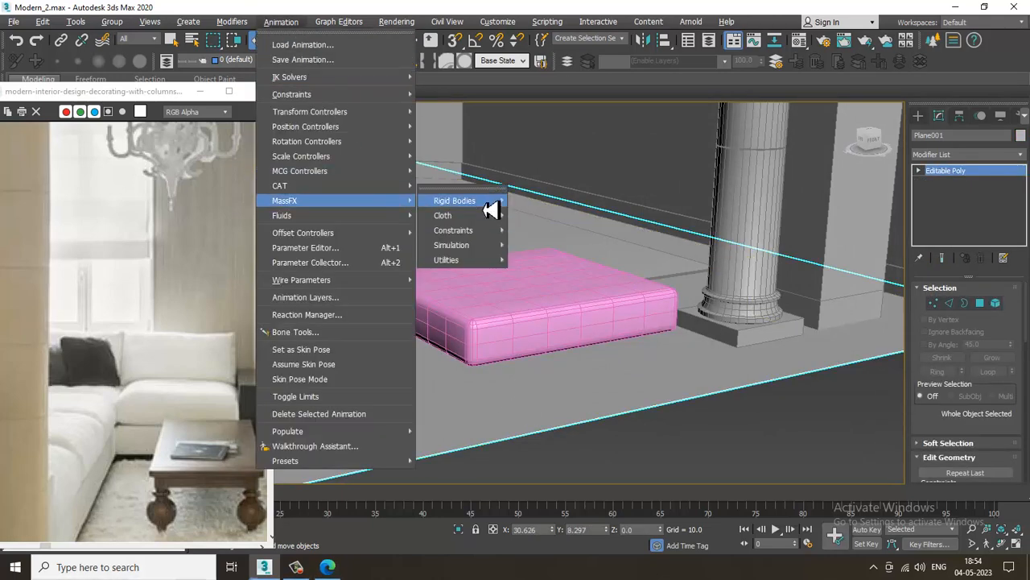
pyautogui.moveTo(487, 202)
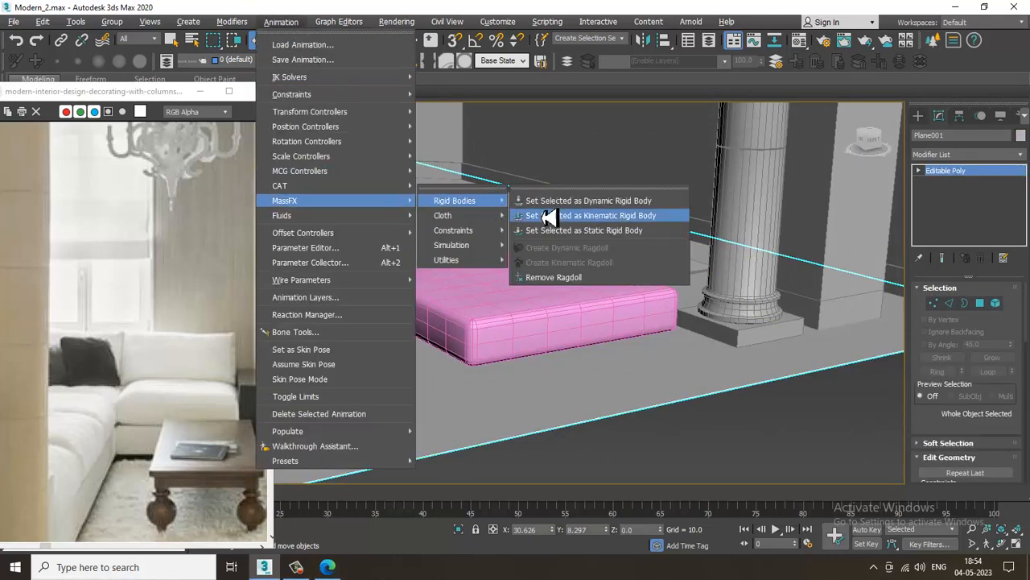
pyautogui.click(646, 231)
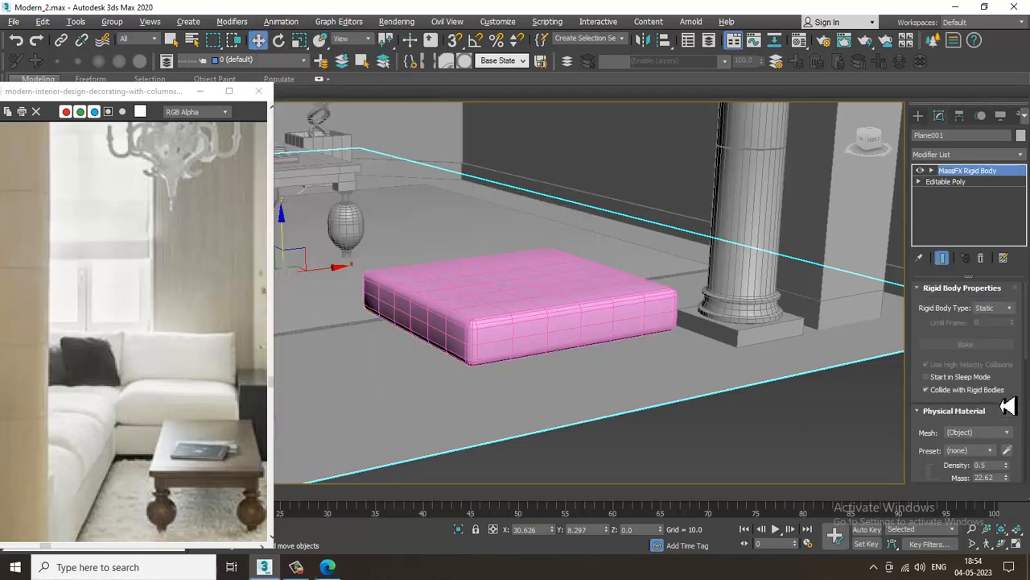
# Step: Set the floor's rigid body shape type to Original
pyautogui.scroll(-10, 1008, 405)
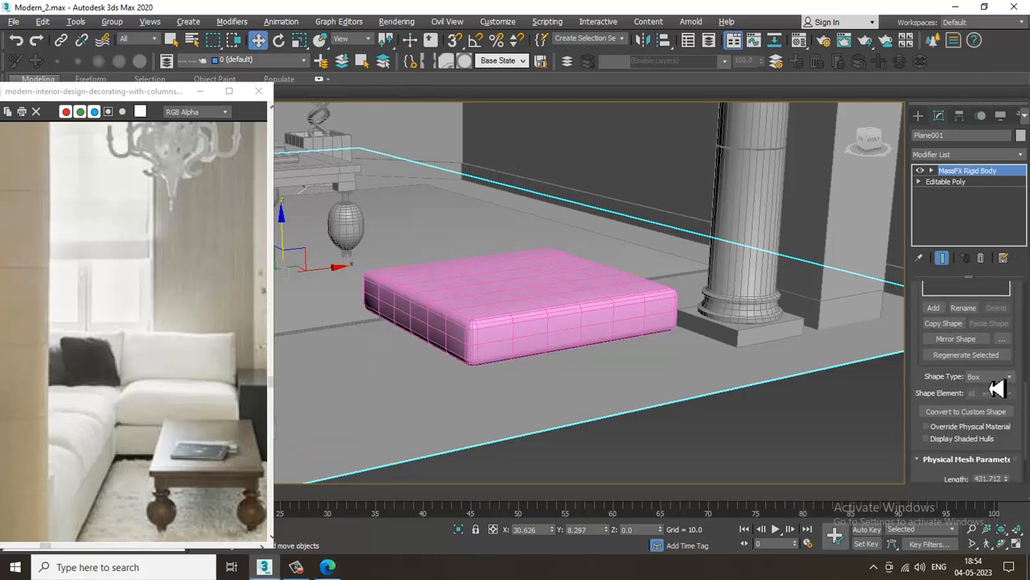
pyautogui.click(994, 378)
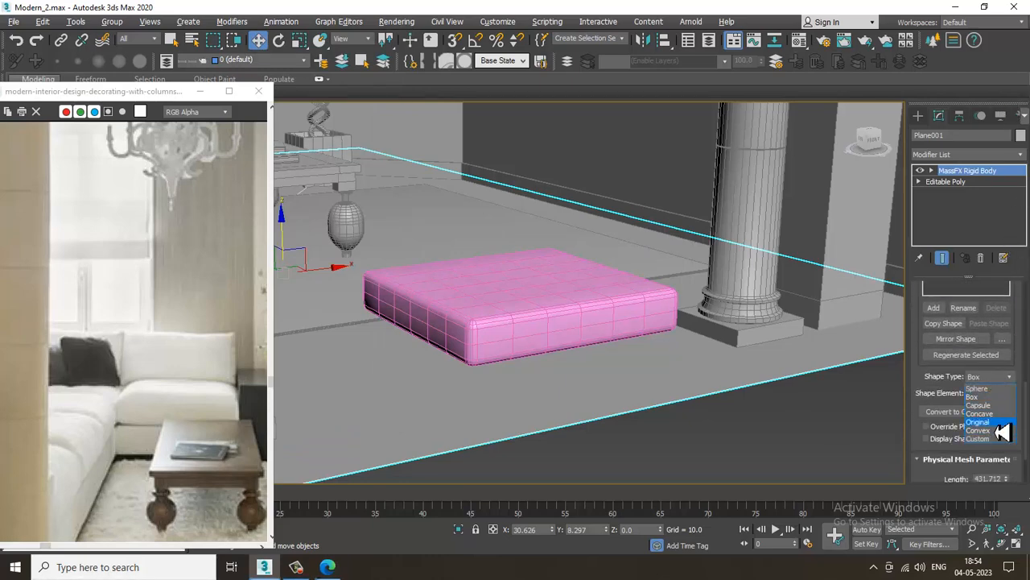
pyautogui.click(996, 425)
# Step: Select the pink cloth box and play the MassFX simulation
pyautogui.click(561, 333)
pyautogui.keyDown('alt'); pyautogui.moveTo(560, 332); pyautogui.dragTo(554, 366, button='middle'); pyautogui.keyUp('alt')
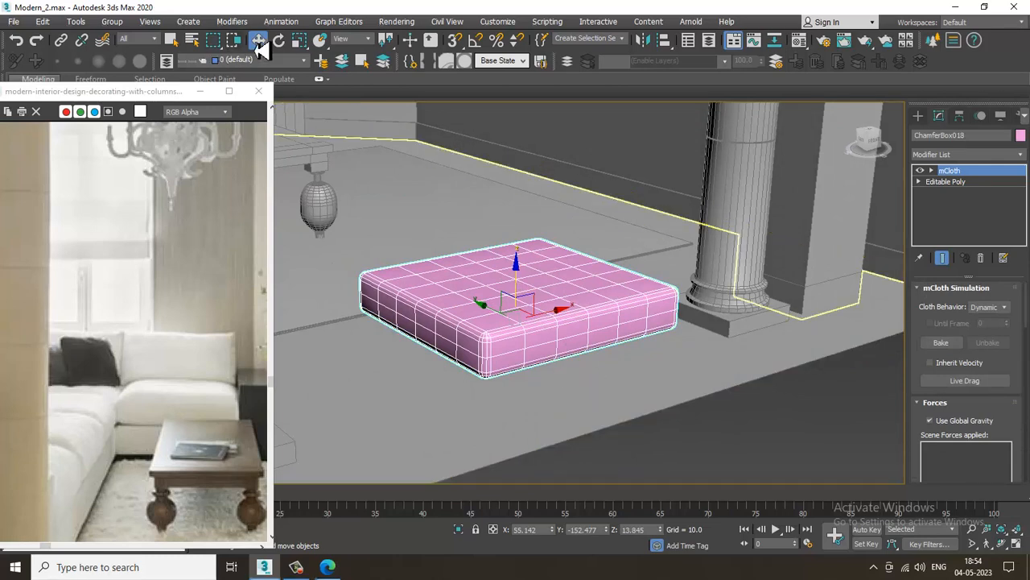
pyautogui.click(282, 21)
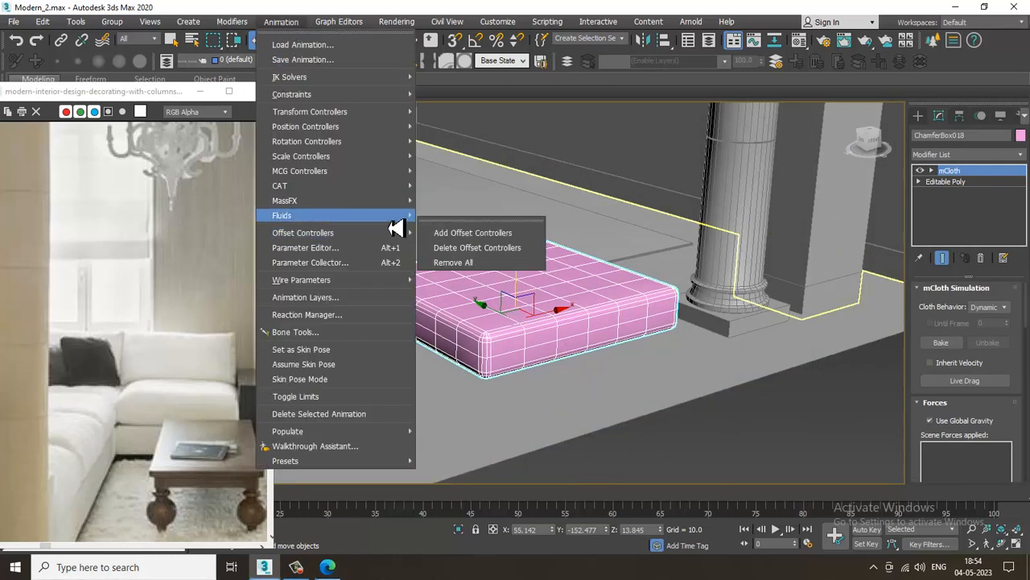
pyautogui.moveTo(376, 202)
pyautogui.moveTo(476, 249)
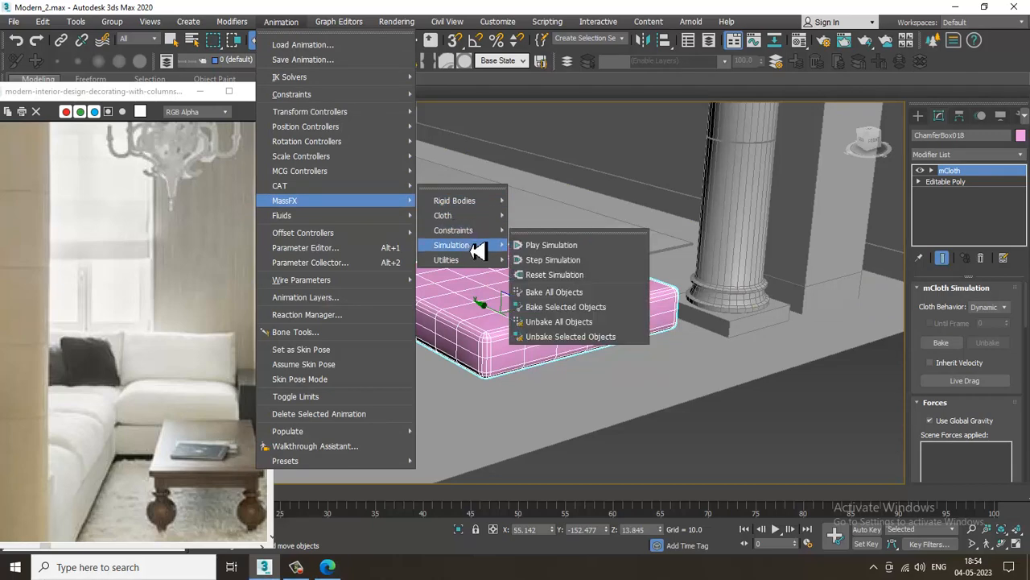
pyautogui.click(556, 246)
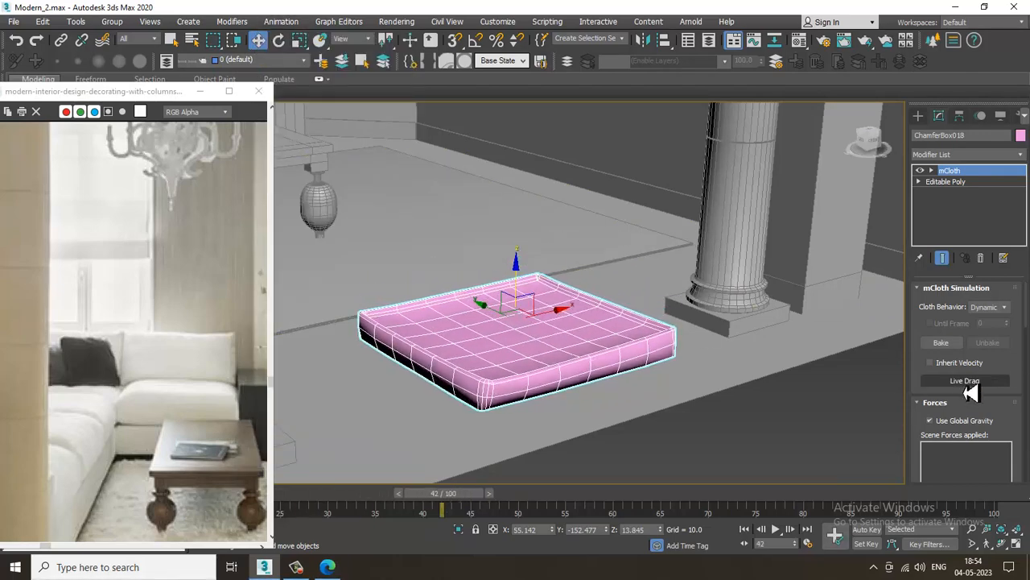
# Step: Enable balloon behavior for the cloth box and set its pressure to 2.0 so it inflates into a cushion
pyautogui.moveTo(923, 362); pyautogui.dragTo(900, 165)
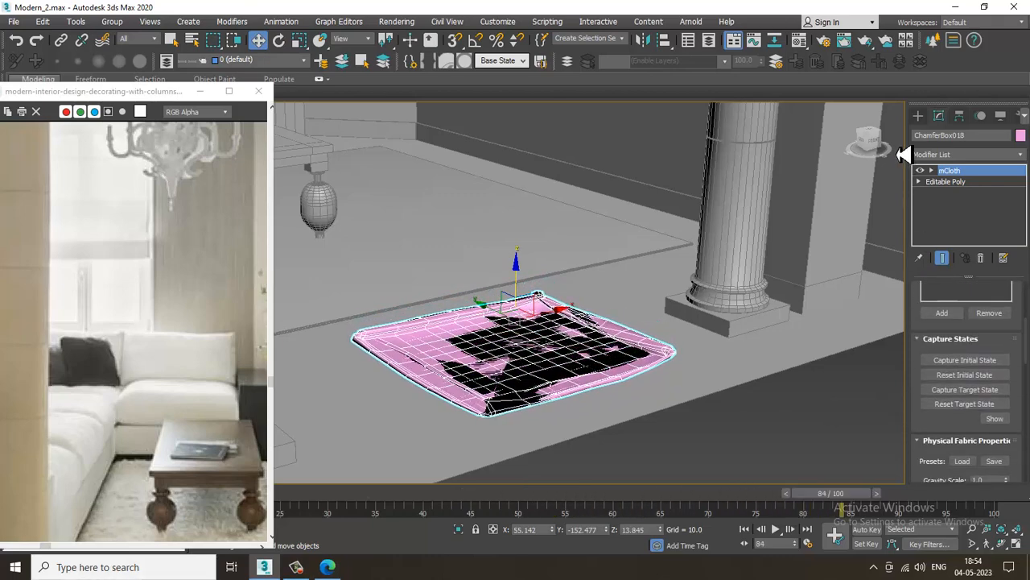
pyautogui.scroll(-2, 915, 157)
pyautogui.scroll(-3, 937, 451)
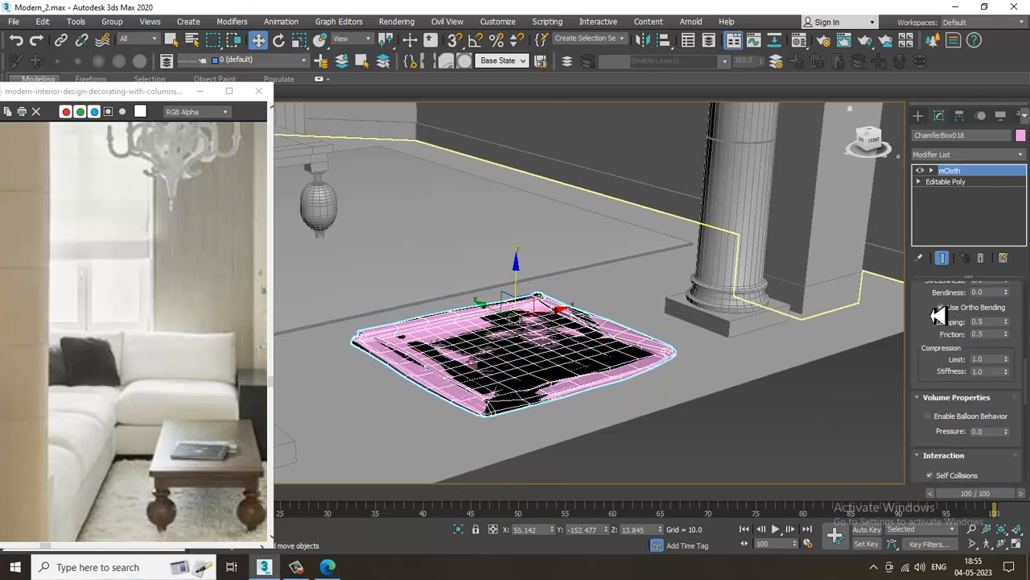
pyautogui.click(933, 416)
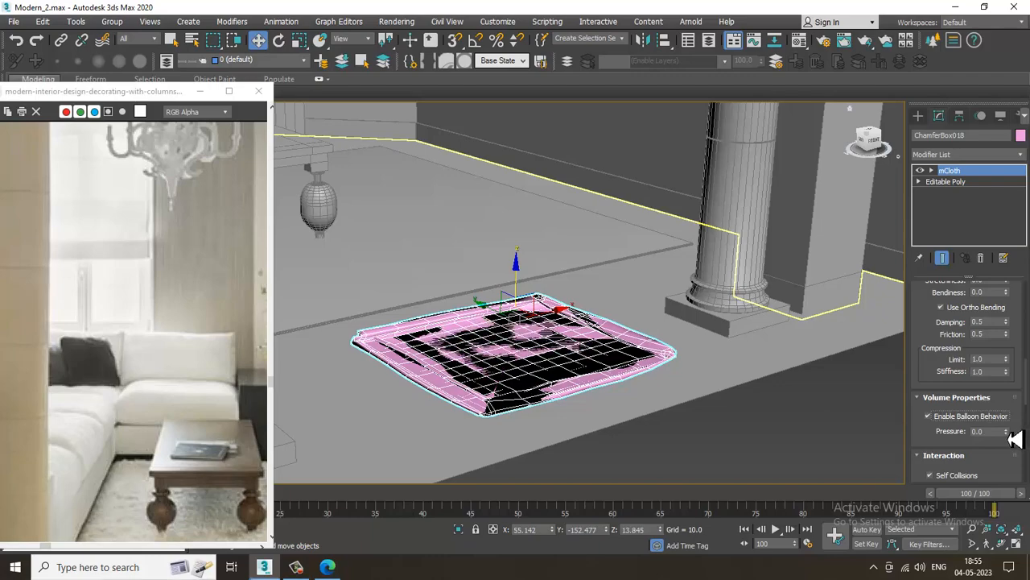
pyautogui.click(1008, 430)
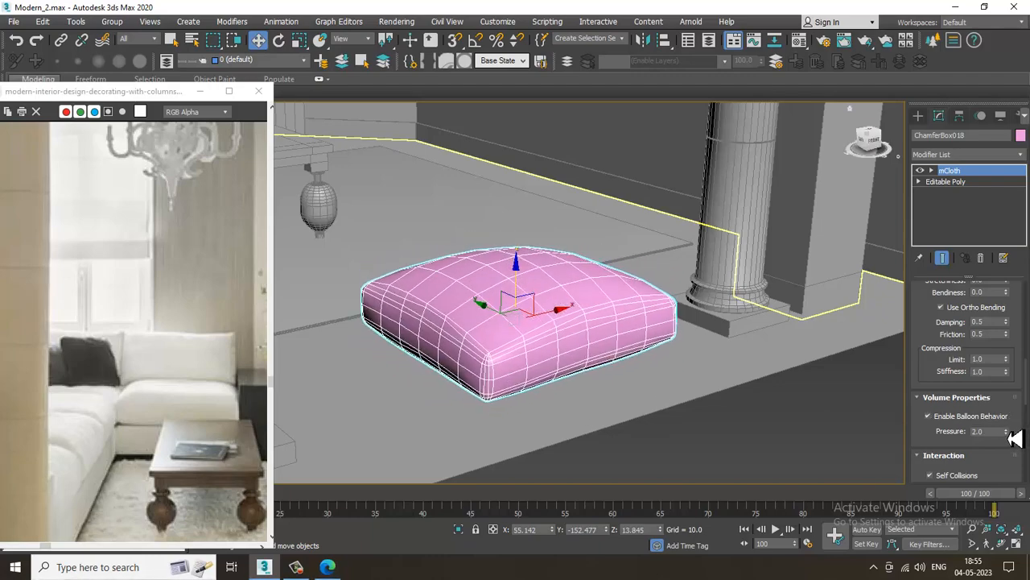
pyautogui.click(1007, 430)
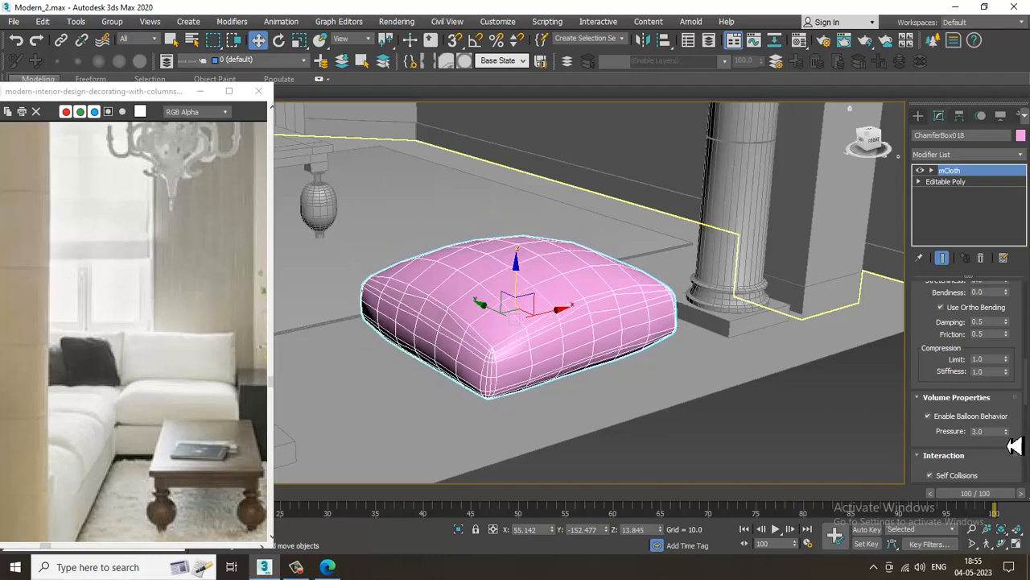
pyautogui.click(1006, 434)
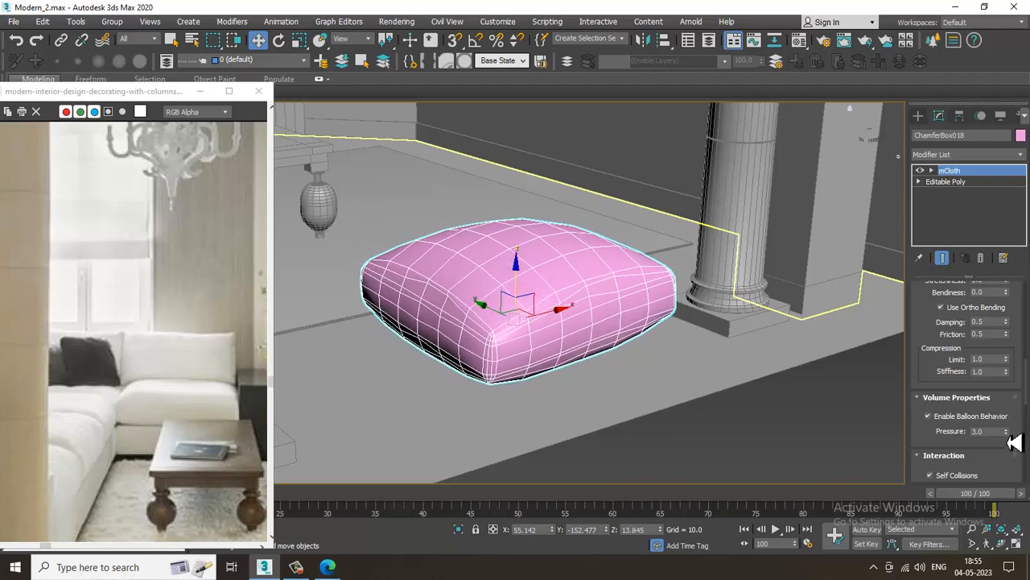
# Step: Convert the inflated cushion to an editable poly and isolate it
pyautogui.rightClick(539, 297)
pyautogui.moveTo(623, 431)
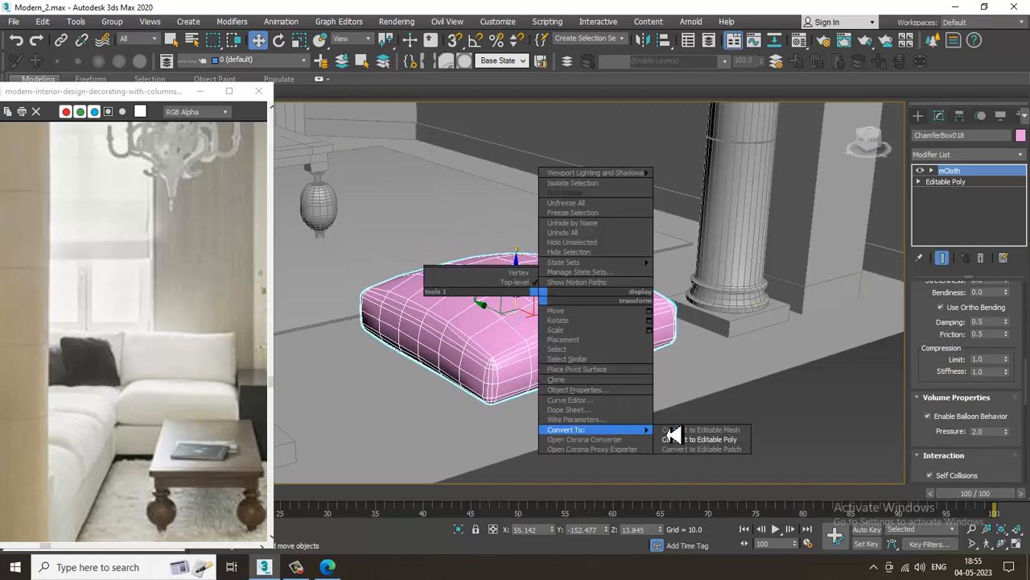
pyautogui.click(727, 444)
pyautogui.keyDown('alt'); pyautogui.moveTo(591, 333); pyautogui.dragTo(647, 364, button='middle'); pyautogui.keyUp('alt')
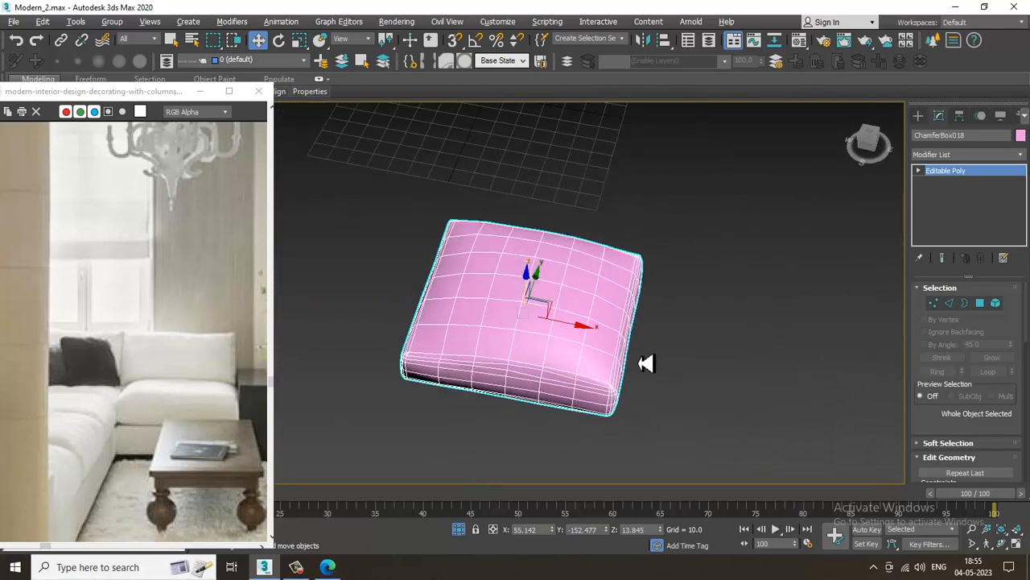
# Step: Smooth the cushion with a one-iteration TurboSmooth and collapse it to an editable poly
pyautogui.click(978, 156)
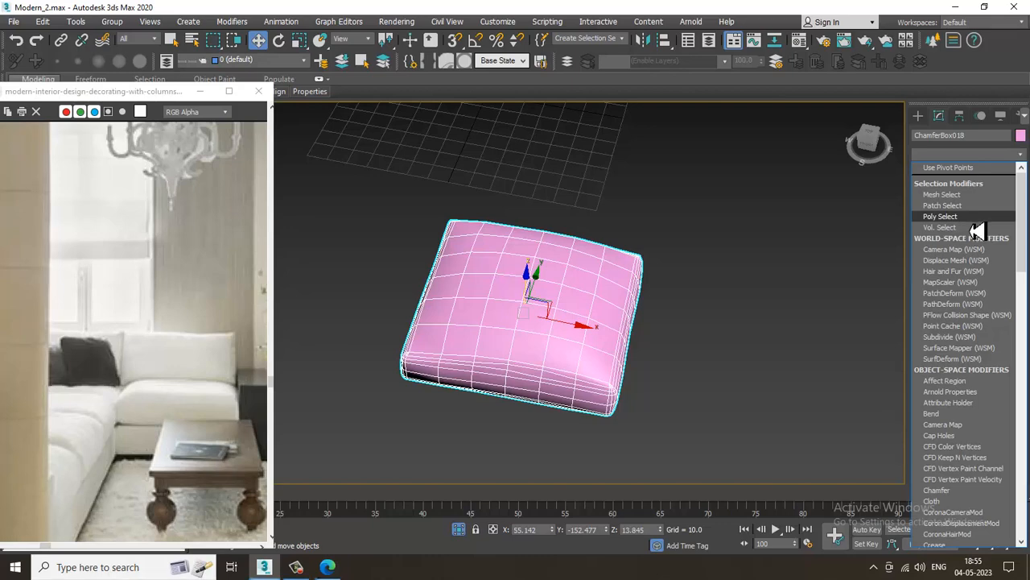
pyautogui.write('tu')
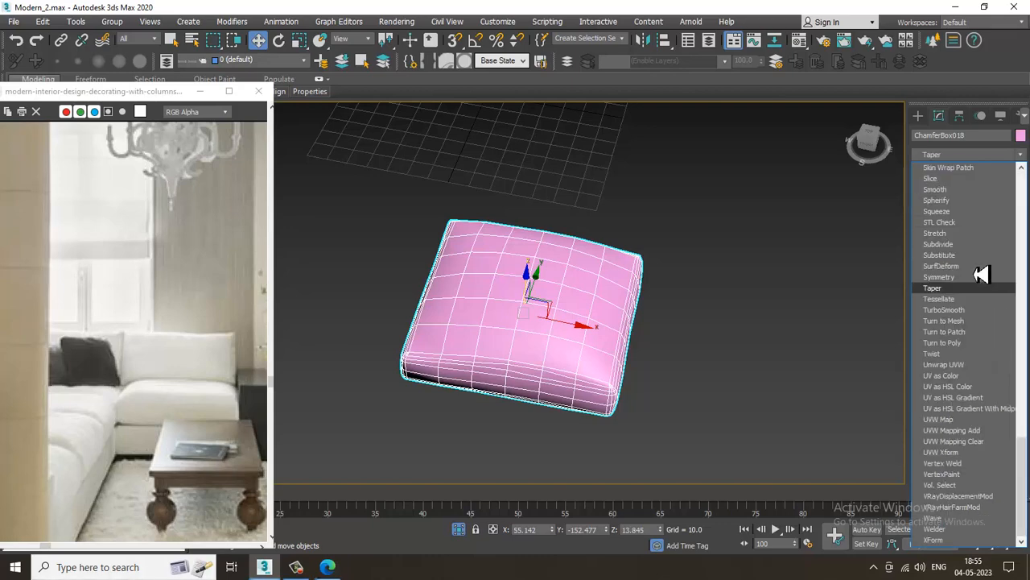
pyautogui.press('Return')
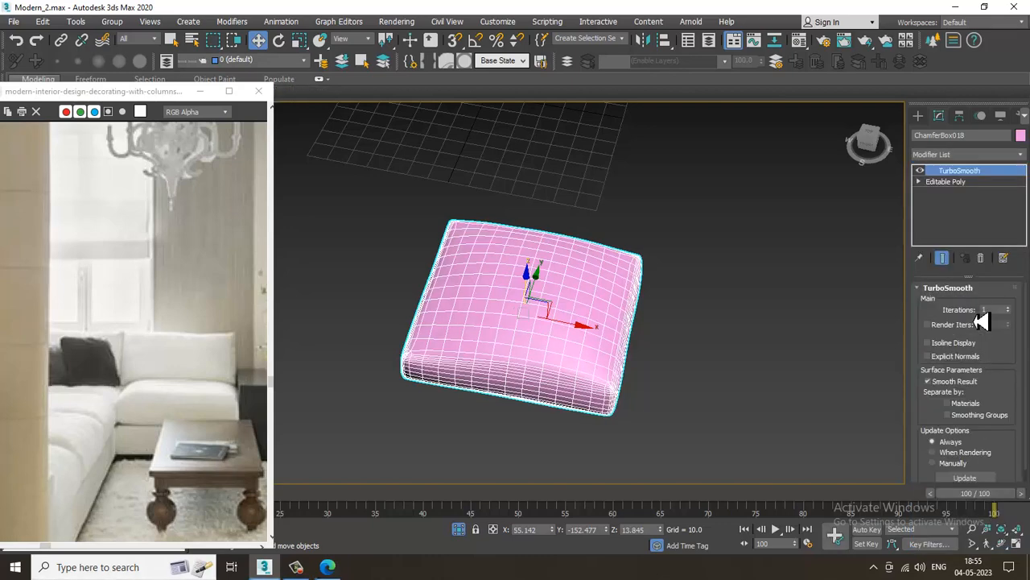
pyautogui.keyDown('alt'); pyautogui.moveTo(560, 322); pyautogui.dragTo(614, 268, button='middle'); pyautogui.keyUp('alt')
pyautogui.rightClick(557, 276)
pyautogui.moveTo(612, 413)
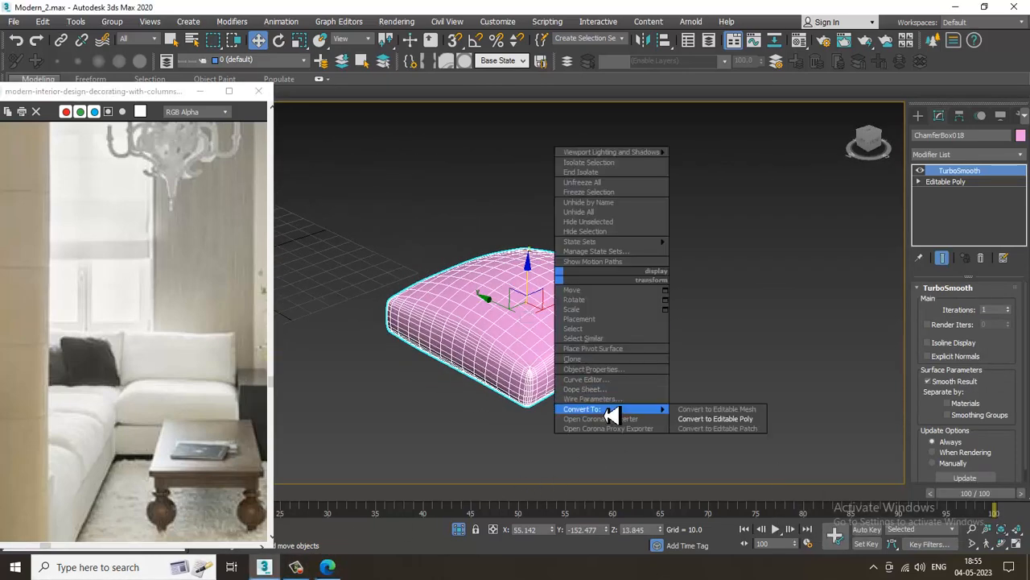
pyautogui.click(747, 423)
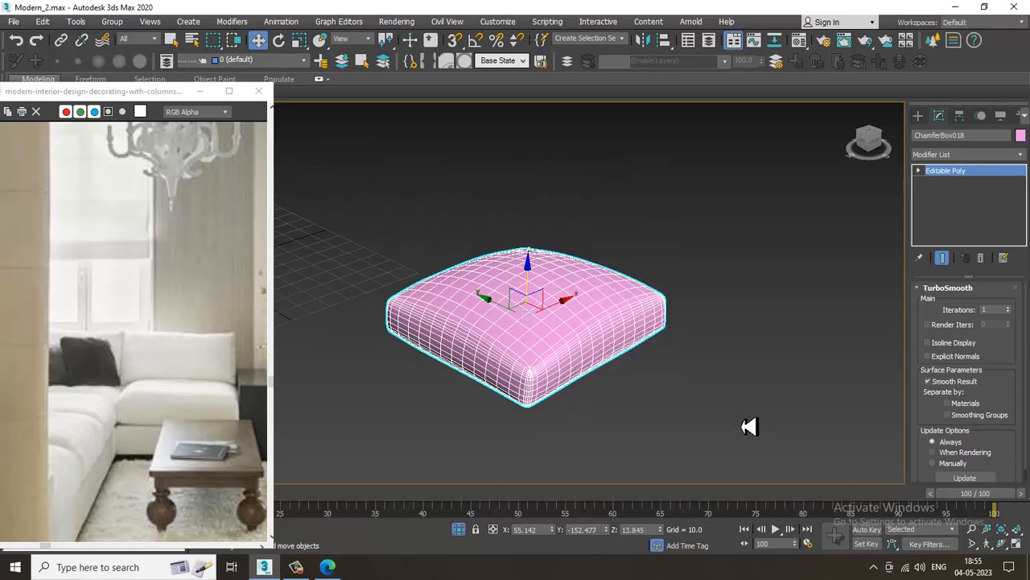
# Step: Rotate the cushion about -2.83 degrees around Z in the top view to straighten it
pyautogui.hotkey('alt', 'w')
pyautogui.rightClick(373, 231)
pyautogui.hotkey('alt', 'w')
pyautogui.scroll(-5, 346, 230)
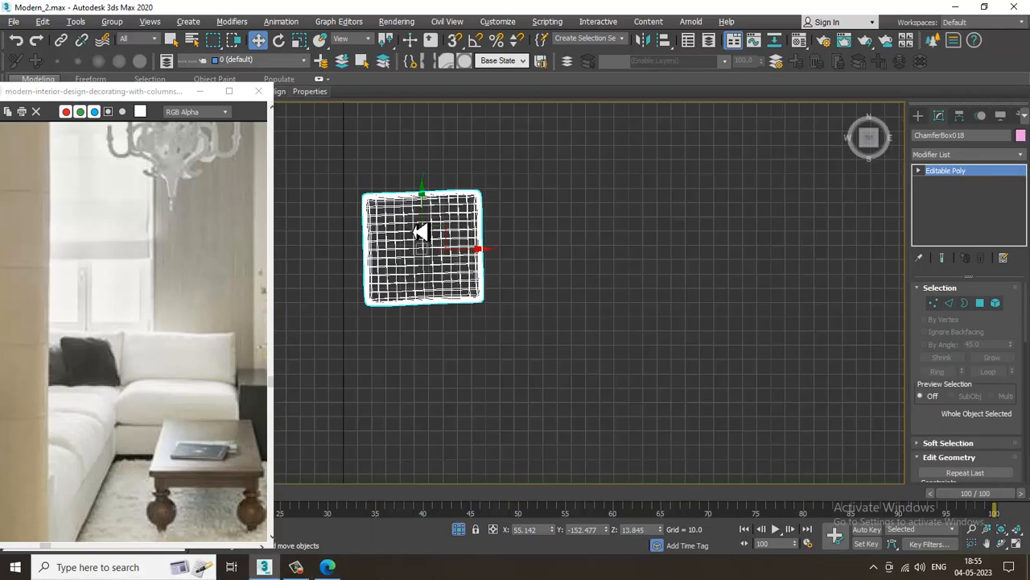
pyautogui.press('e')
pyautogui.scroll(2, 469, 230)
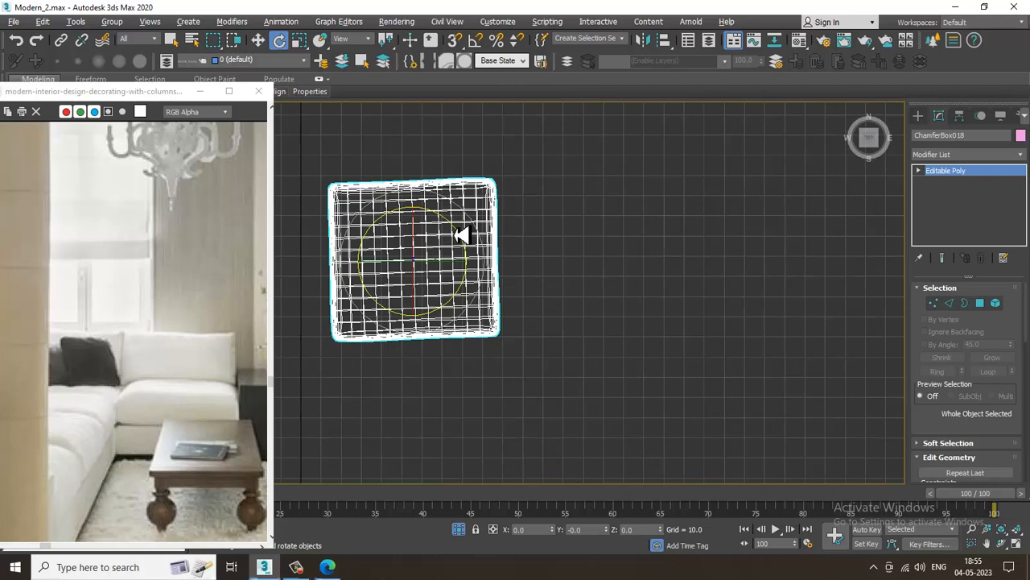
pyautogui.moveTo(461, 233); pyautogui.dragTo(471, 232)
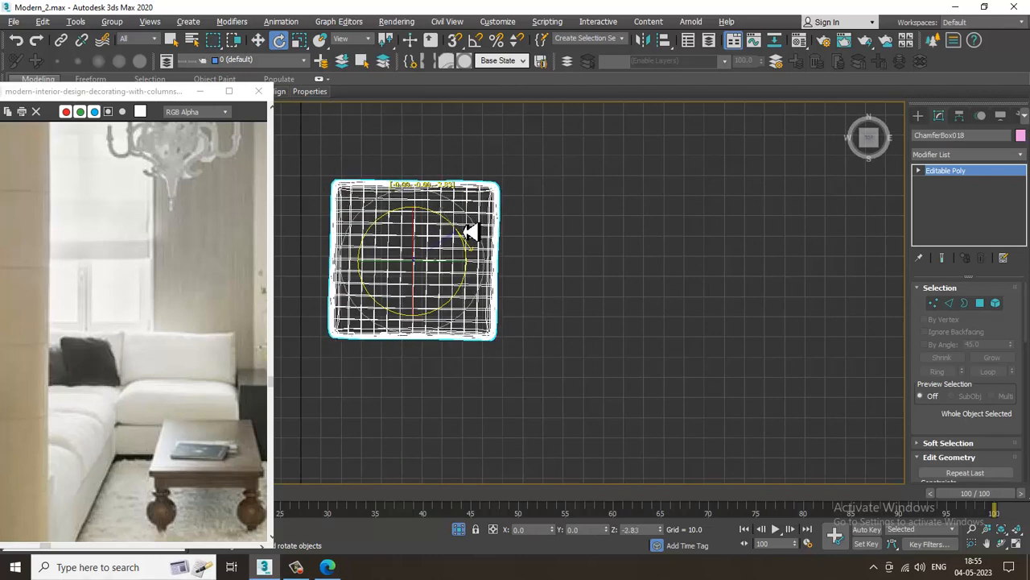
# Step: Pull the cushion's four corners slightly outward in the top view with the Freeform Shift brush
pyautogui.moveTo(108, 96); pyautogui.dragTo(114, 123)
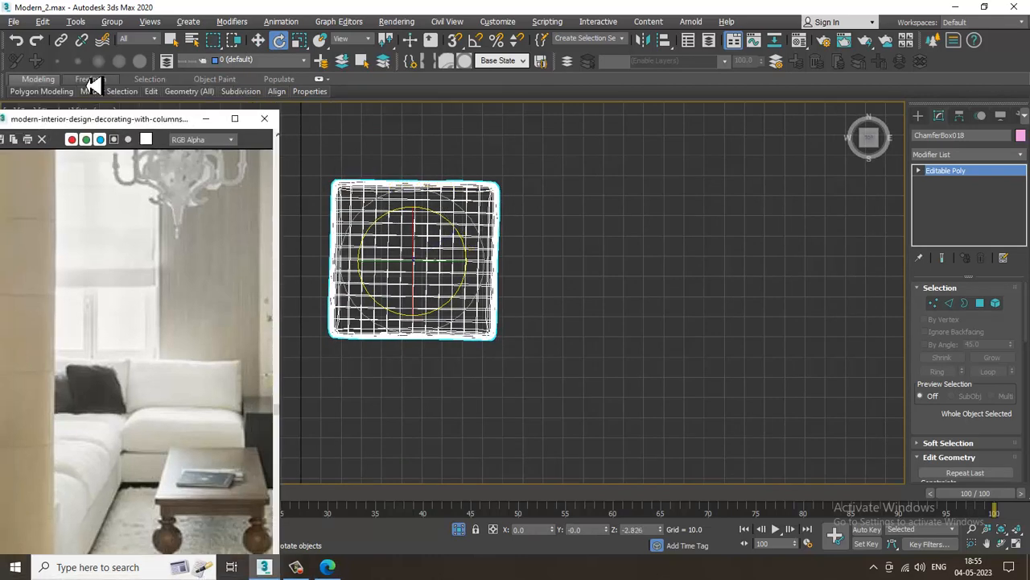
pyautogui.click(91, 80)
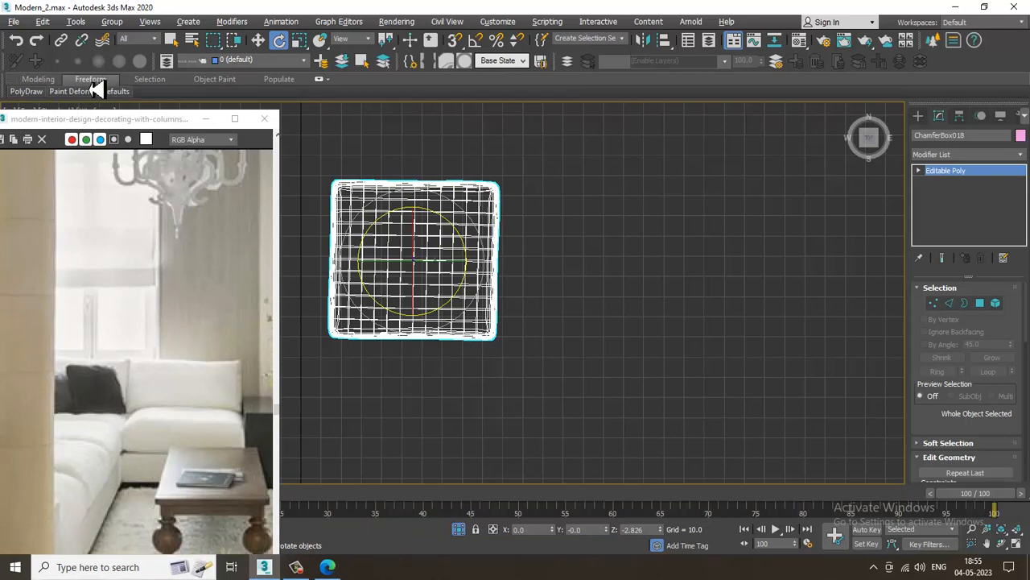
pyautogui.click(105, 94)
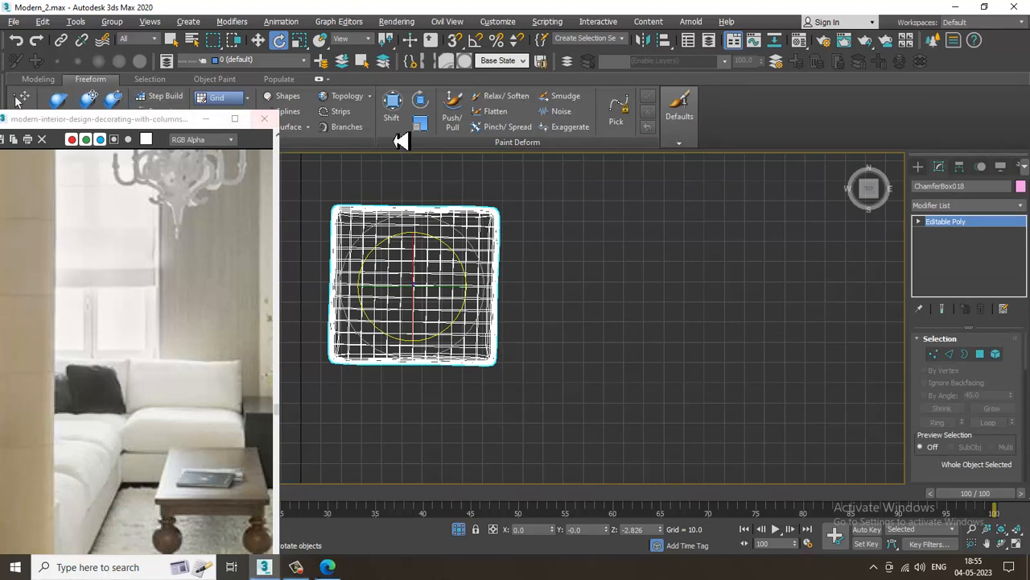
pyautogui.click(392, 105)
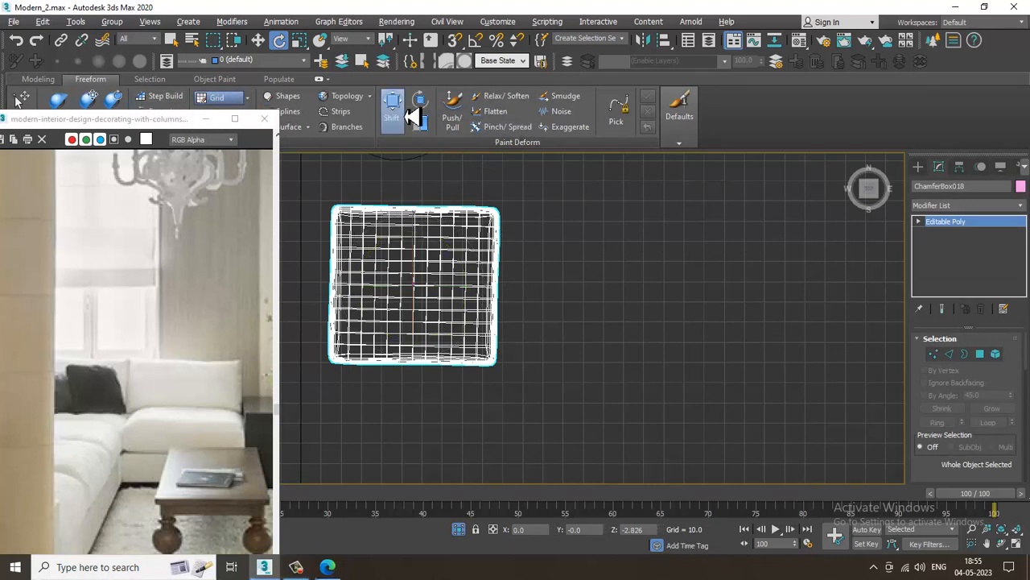
pyautogui.moveTo(498, 221); pyautogui.dragTo(504, 210)
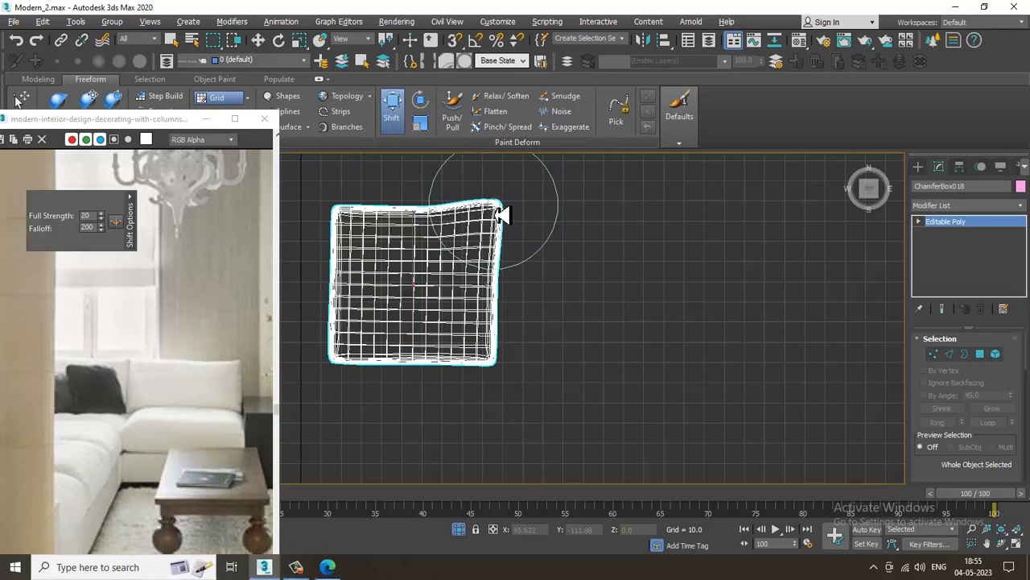
pyautogui.moveTo(494, 339)
pyautogui.mouseDown()
pyautogui.moveTo(495, 373)
pyautogui.moveTo(520, 387)
pyautogui.mouseUp()
pyautogui.moveTo(340, 215); pyautogui.dragTo(331, 207)
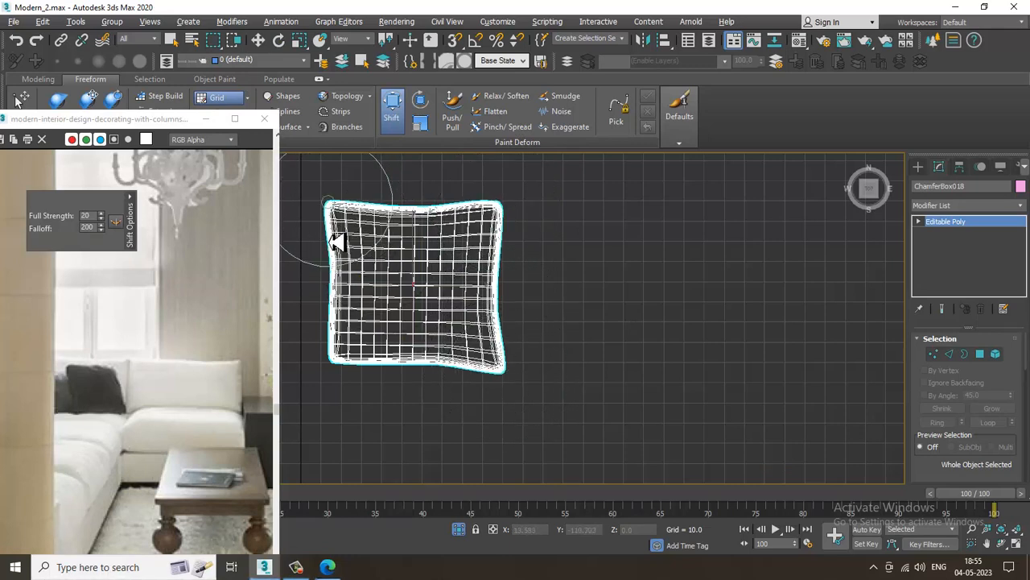
pyautogui.moveTo(345, 367); pyautogui.dragTo(331, 379)
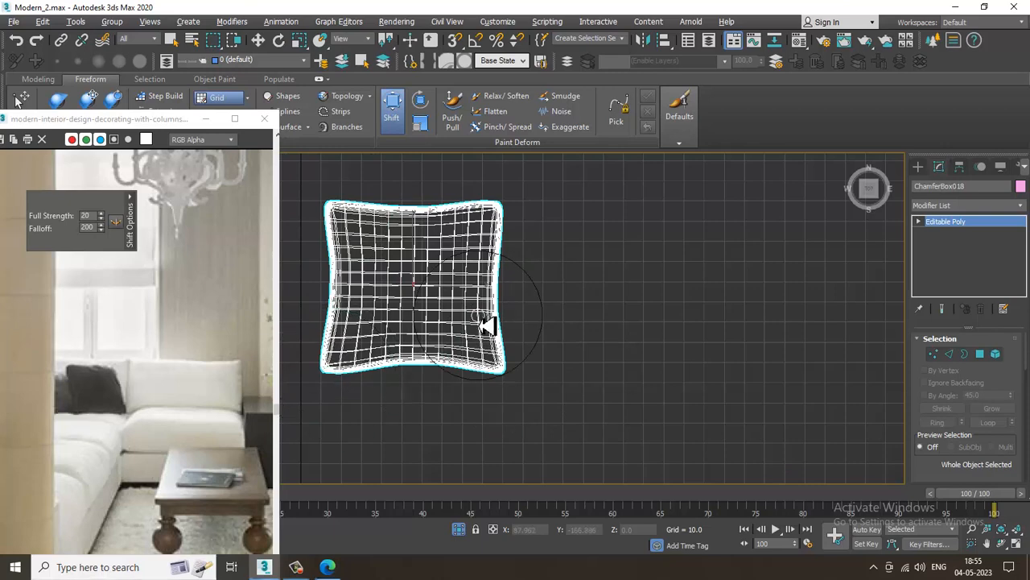
# Step: Set up the Pinch/Spread brush for the cushion in perspective with size 50.79 and strength 0.39, undoing the full-strength test stroke
pyautogui.press('w')
pyautogui.hotkey('alt', 'w')
pyautogui.hotkey('alt', 'w')
pyautogui.keyDown('alt'); pyautogui.moveTo(704, 374); pyautogui.dragTo(588, 306, button='middle'); pyautogui.keyUp('alt')
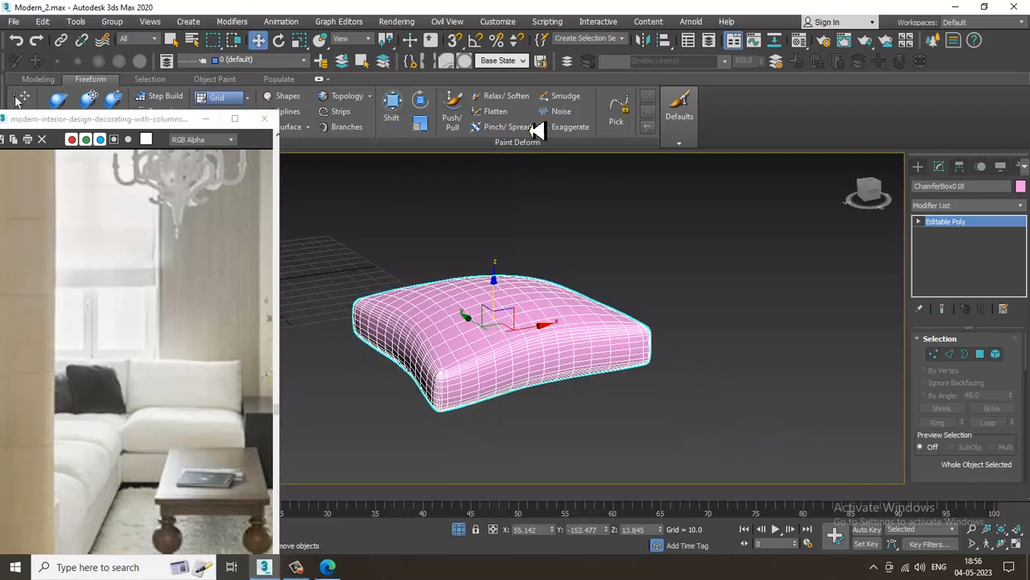
pyautogui.click(505, 128)
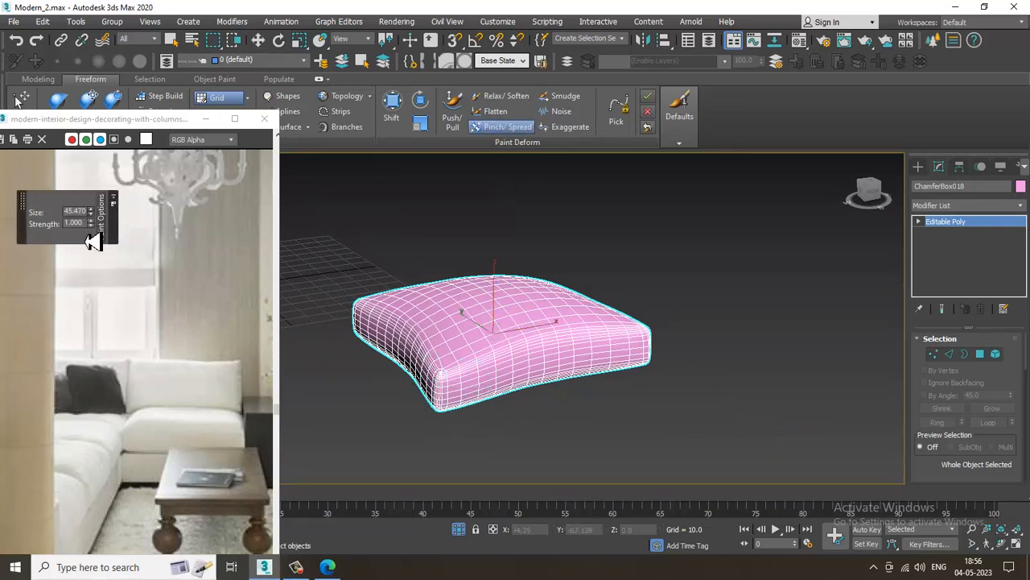
pyautogui.moveTo(94, 242); pyautogui.dragTo(179, 567)
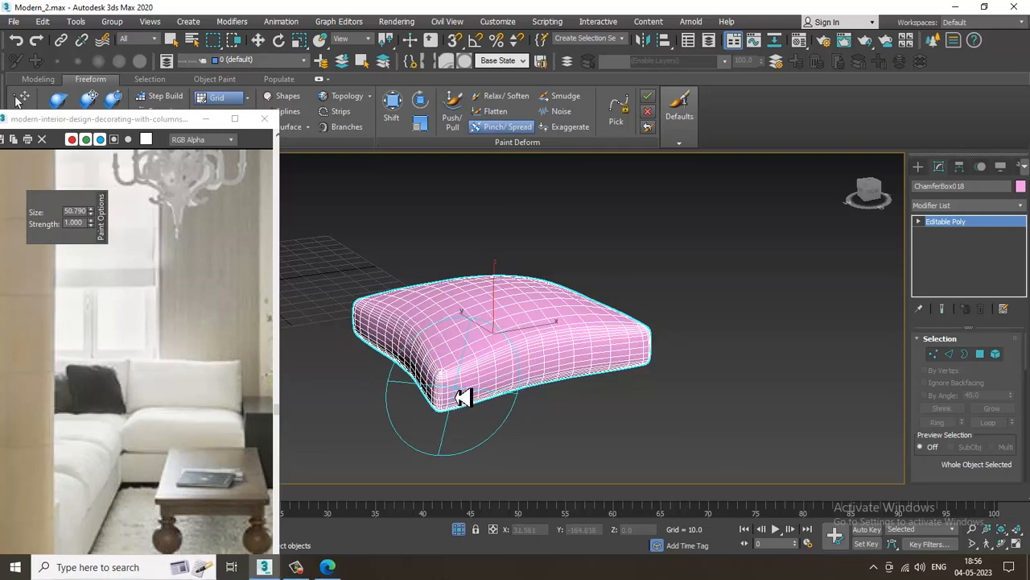
pyautogui.moveTo(464, 396); pyautogui.dragTo(496, 392)
pyautogui.hotkey('ctrl', 'z')
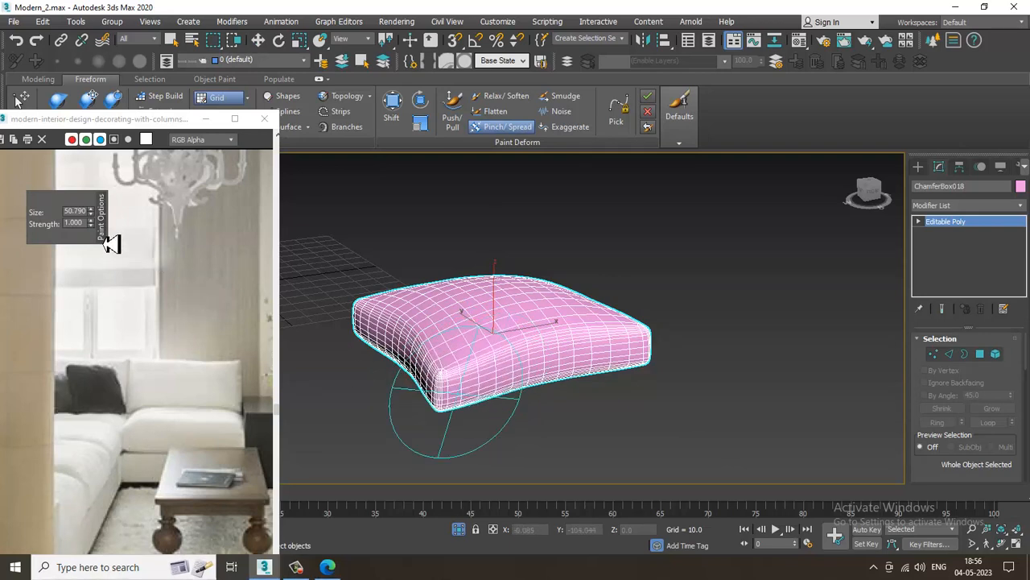
pyautogui.moveTo(92, 227); pyautogui.dragTo(101, 290)
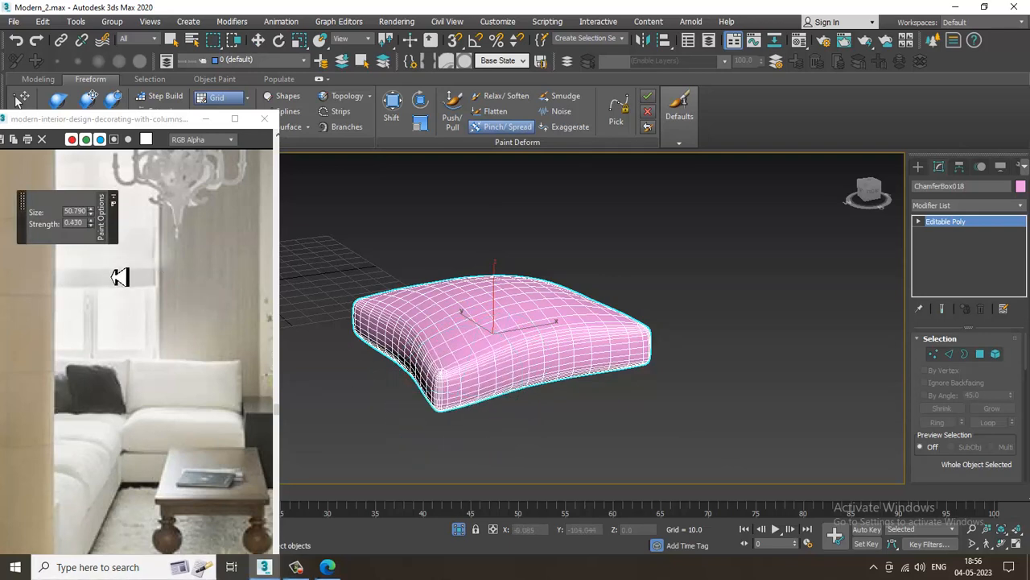
# Step: Pinch the cushion's side corners thinner with Pinch/Spread strokes all the way around
pyautogui.moveTo(467, 398); pyautogui.dragTo(649, 355)
pyautogui.keyDown('alt'); pyautogui.moveTo(650, 355); pyautogui.dragTo(446, 401, button='middle'); pyautogui.keyUp('alt')
pyautogui.moveTo(445, 388); pyautogui.dragTo(644, 363)
pyautogui.moveTo(644, 363)
pyautogui.keyDown('alt'); pyautogui.mouseDown(button='middle')
pyautogui.moveTo(460, 326)
pyautogui.moveTo(444, 395)
pyautogui.mouseUp(button='middle'); pyautogui.keyUp('alt')
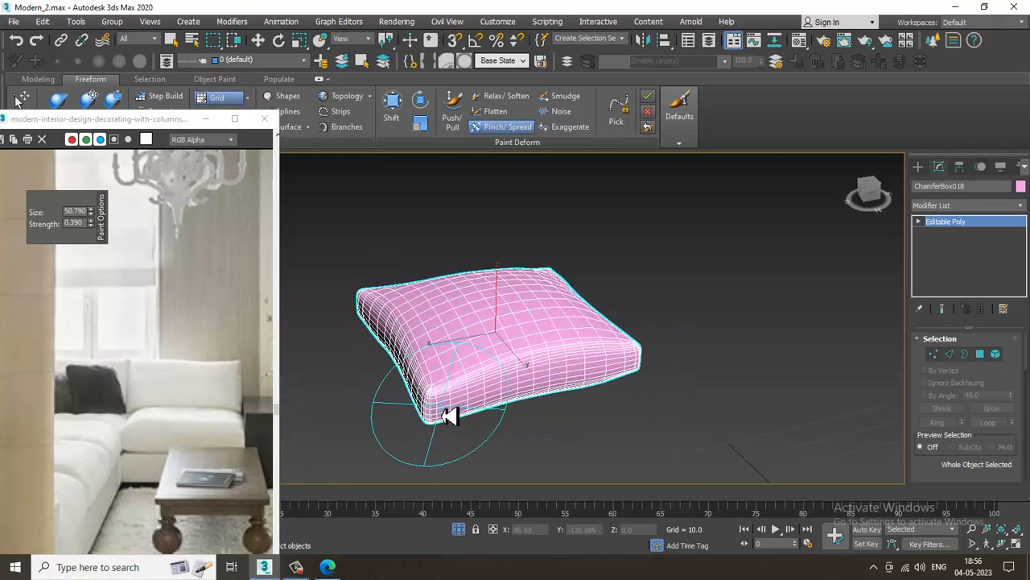
pyautogui.moveTo(515, 393); pyautogui.dragTo(632, 357)
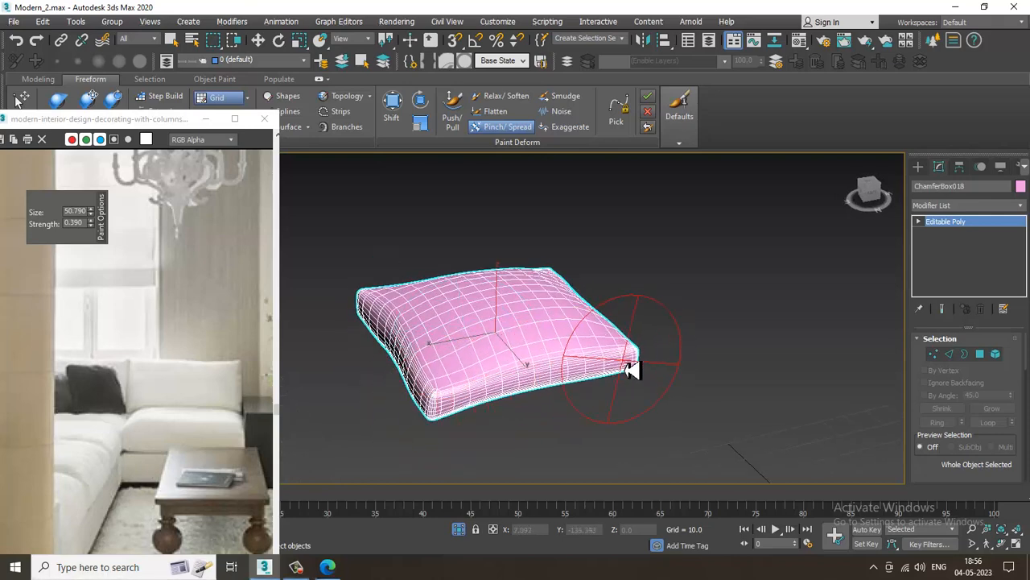
pyautogui.moveTo(633, 357)
pyautogui.keyDown('alt'); pyautogui.mouseDown(button='middle')
pyautogui.moveTo(395, 333)
pyautogui.moveTo(487, 363)
pyautogui.mouseUp(button='middle'); pyautogui.keyUp('alt')
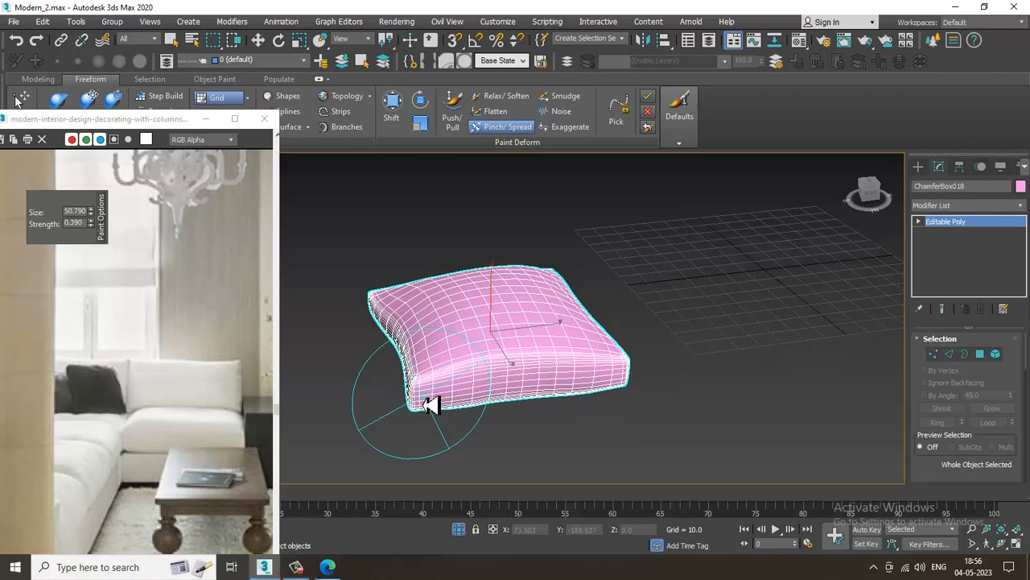
pyautogui.keyDown('alt'); pyautogui.moveTo(631, 389); pyautogui.dragTo(597, 377, button='middle'); pyautogui.keyUp('alt')
# Step: Finish the deform brush and end the cushion's isolation to bring back the whole room
pyautogui.press('w')
pyautogui.rightClick(757, 229)
pyautogui.click(781, 124)
pyautogui.scroll(-3, 667, 343)
pyautogui.scroll(-2, 582, 331)
pyautogui.hotkey('alt', 'w')
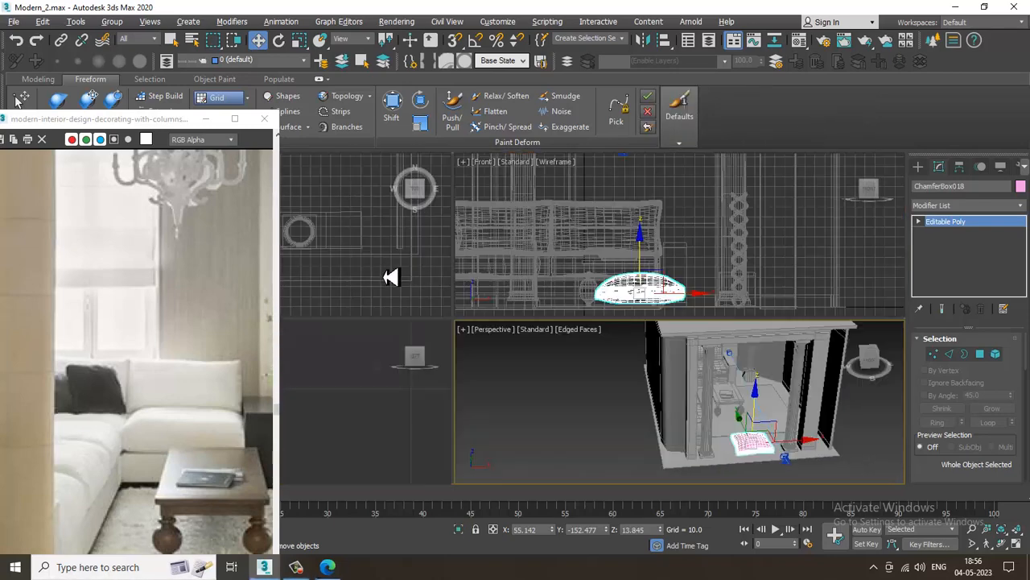
# Step: Hide the ceiling slab on top of the room
pyautogui.keyDown('alt'); pyautogui.moveTo(793, 431); pyautogui.dragTo(773, 439, button='middle'); pyautogui.keyUp('alt')
pyautogui.hotkey('alt', 'w')
pyautogui.keyDown('alt'); pyautogui.moveTo(752, 366); pyautogui.dragTo(598, 282, button='middle'); pyautogui.keyUp('alt')
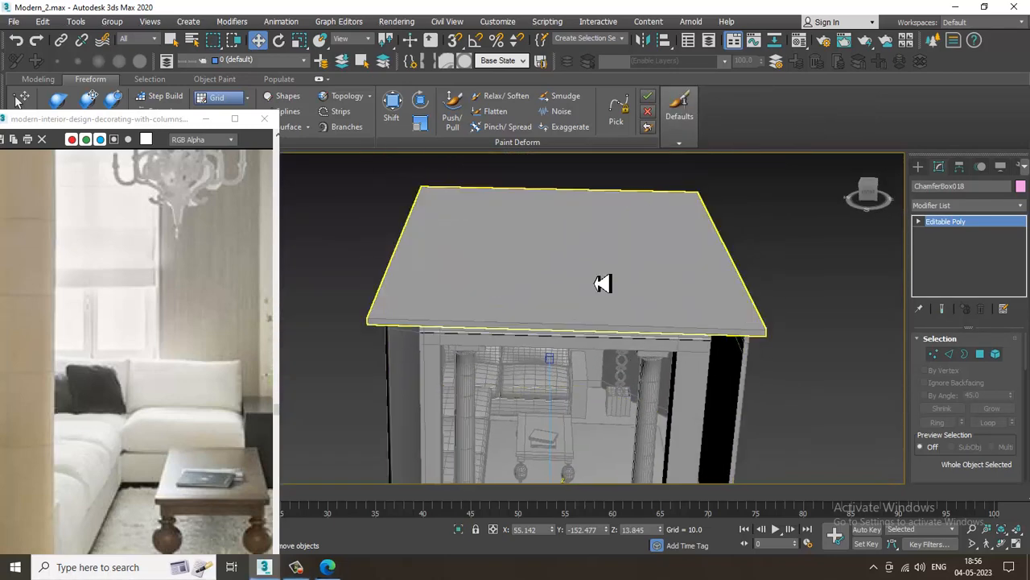
pyautogui.click(598, 282)
pyautogui.rightClick(603, 283)
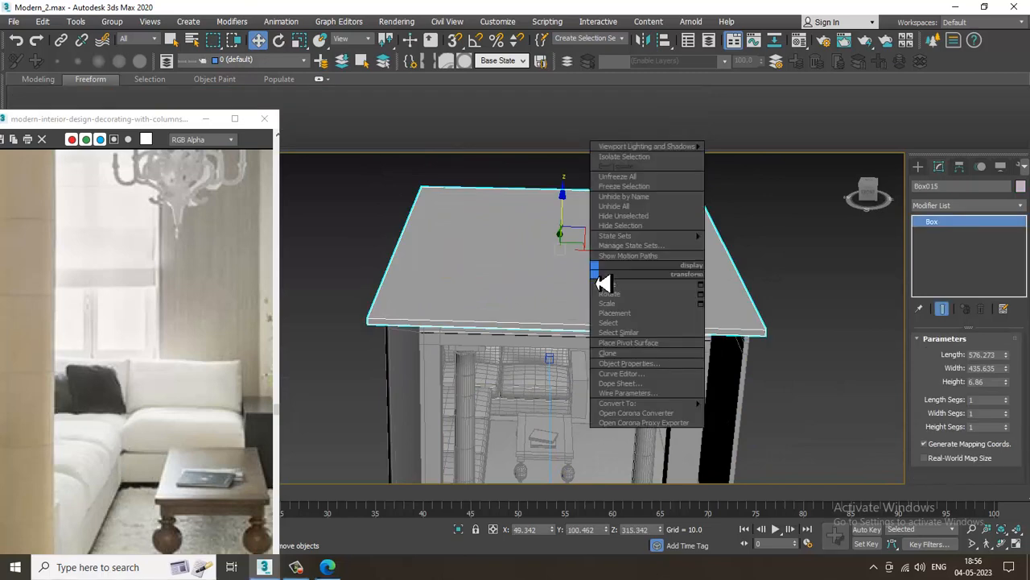
pyautogui.click(644, 226)
# Step: Move the pink cushion above the sofa seats at X -32.543, Y 266.849, Z 63.244
pyautogui.keyDown('alt'); pyautogui.moveTo(651, 236); pyautogui.dragTo(570, 348, button='middle'); pyautogui.keyUp('alt')
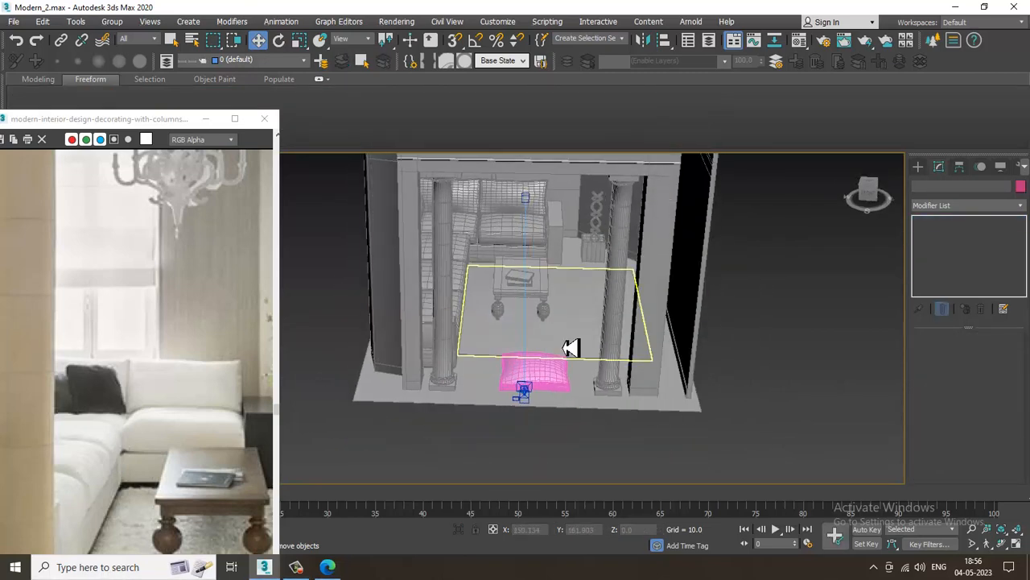
pyautogui.click(550, 392)
pyautogui.keyDown('alt'); pyautogui.moveTo(550, 391); pyautogui.dragTo(492, 442, button='middle'); pyautogui.keyUp('alt')
pyautogui.moveTo(492, 443); pyautogui.dragTo(694, 322)
pyautogui.keyDown('alt'); pyautogui.moveTo(694, 322); pyautogui.dragTo(729, 340, button='middle'); pyautogui.keyUp('alt')
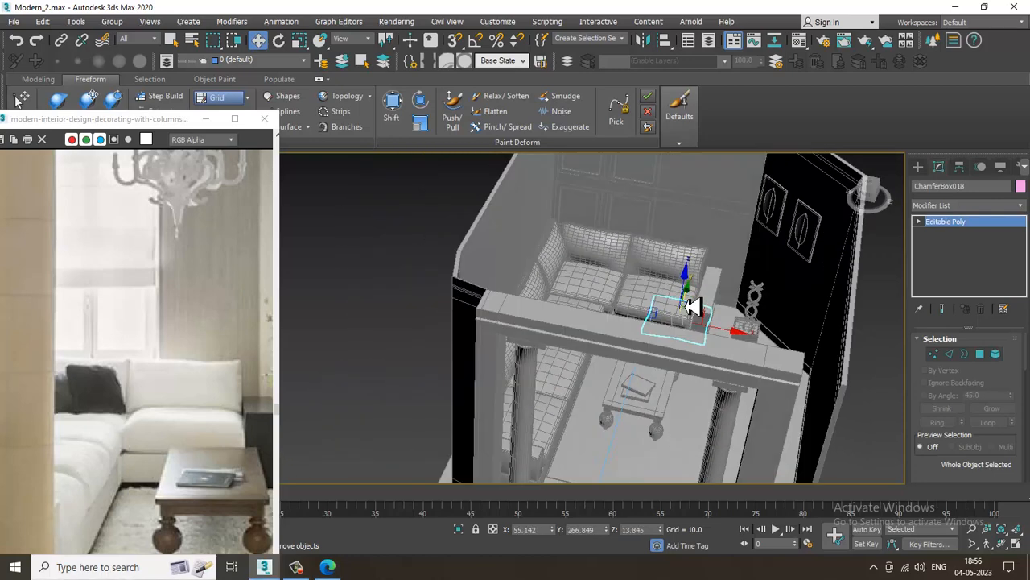
pyautogui.moveTo(739, 344); pyautogui.dragTo(680, 339)
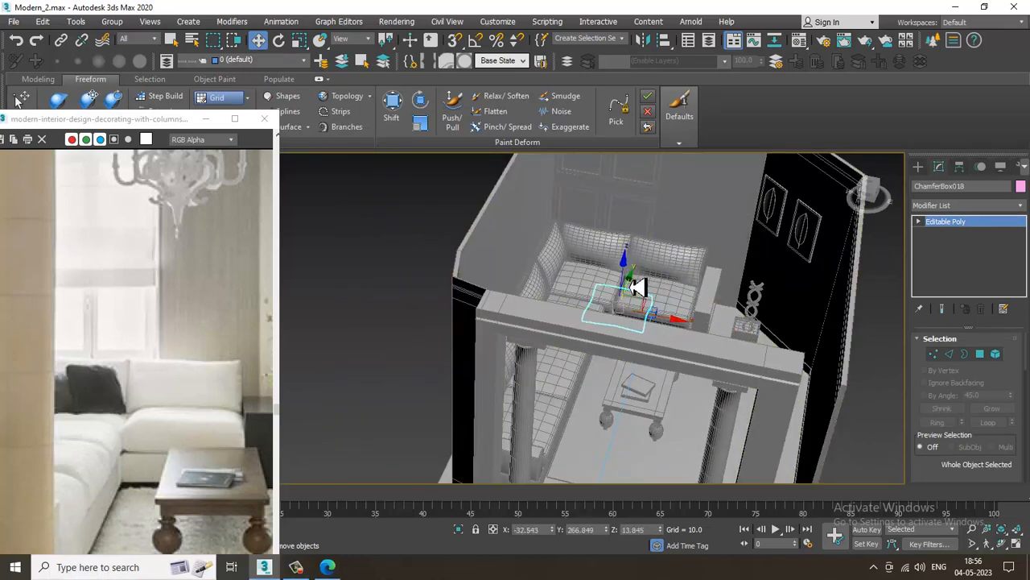
pyautogui.press('z')
pyautogui.keyDown('alt'); pyautogui.moveTo(626, 252); pyautogui.dragTo(554, 294, button='middle'); pyautogui.keyUp('alt')
pyautogui.scroll(-3, 618, 276)
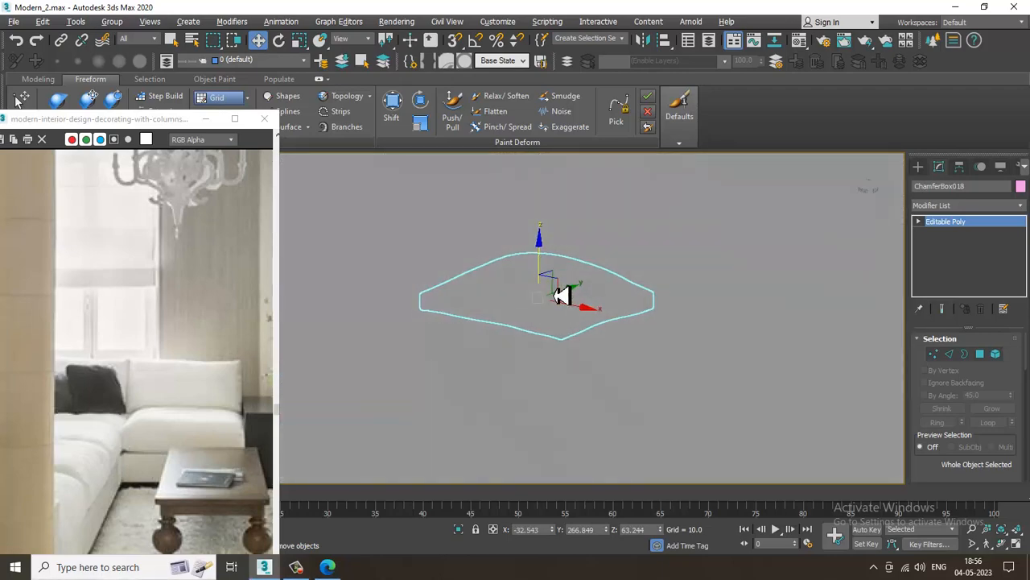
# Step: Scale the cushion uniformly to 73 percent
pyautogui.press('r')
pyautogui.moveTo(540, 296); pyautogui.dragTo(511, 279)
pyautogui.keyDown('alt'); pyautogui.moveTo(510, 279); pyautogui.dragTo(553, 306, button='middle'); pyautogui.keyUp('alt')
pyautogui.moveTo(552, 306); pyautogui.dragTo(558, 328)
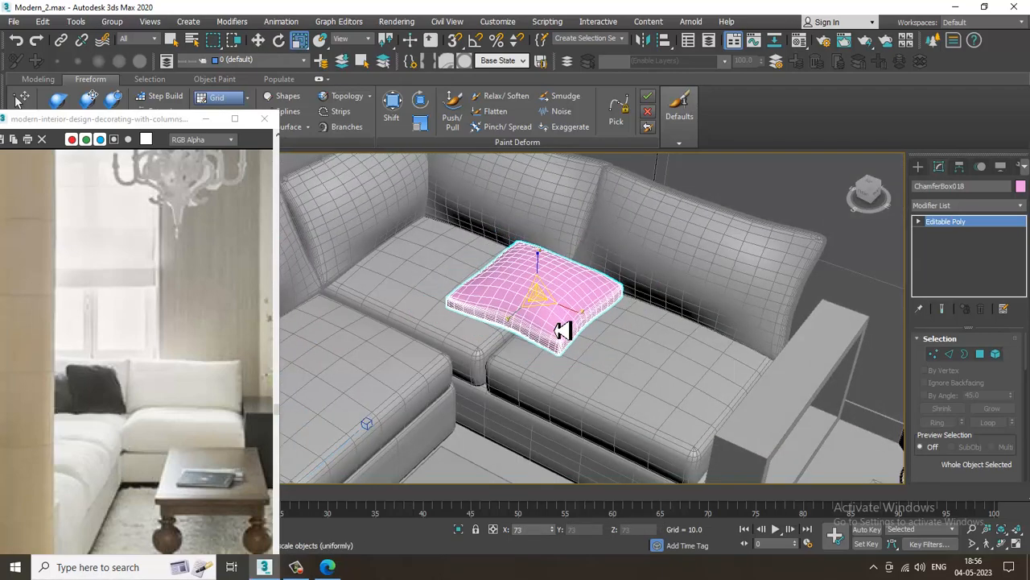
# Step: Tilt the cushion upright by about 66 degrees around X and place it against the sofa backrest at Y 293.082, Z 80.83
pyautogui.press('e')
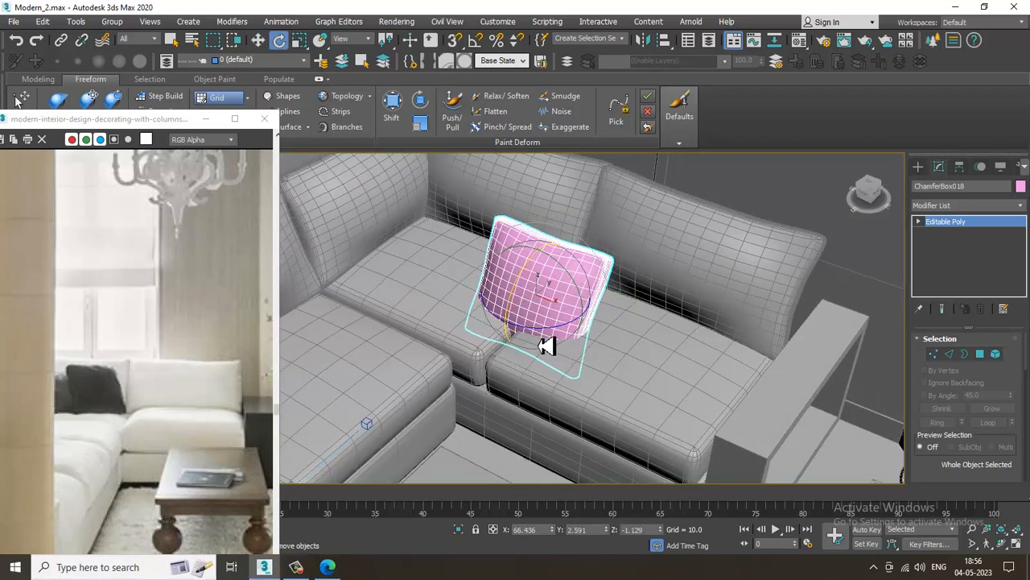
pyautogui.press('w')
pyautogui.keyDown('alt'); pyautogui.moveTo(547, 346); pyautogui.dragTo(588, 299, button='middle'); pyautogui.keyUp('alt')
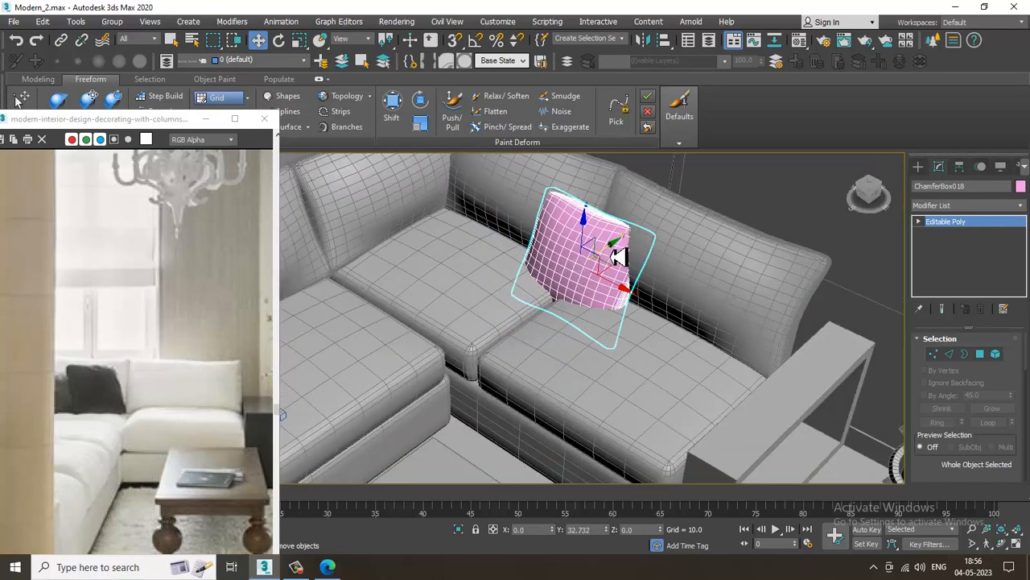
pyautogui.keyDown('alt'); pyautogui.moveTo(592, 259); pyautogui.dragTo(567, 257, button='middle'); pyautogui.keyUp('alt')
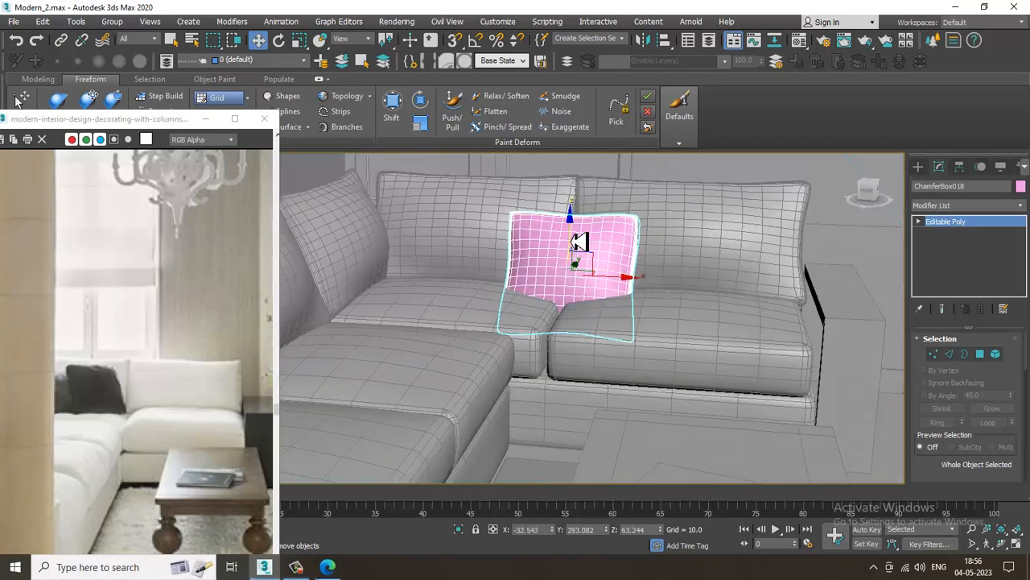
pyautogui.keyDown('alt'); pyautogui.moveTo(586, 223); pyautogui.dragTo(578, 314, button='middle'); pyautogui.keyUp('alt')
pyautogui.press('r')
pyautogui.press('w')
pyautogui.scroll(2, 582, 296)
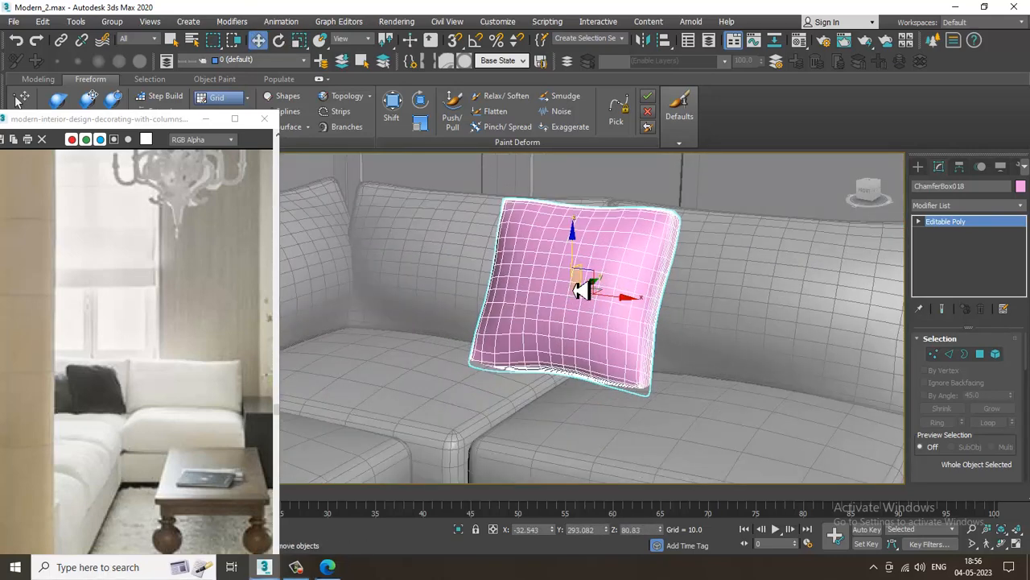
# Step: Scale the cushion down slightly and lower it onto the sofa seat at Z 78.165
pyautogui.moveTo(578, 294); pyautogui.dragTo(591, 318)
pyautogui.press('w')
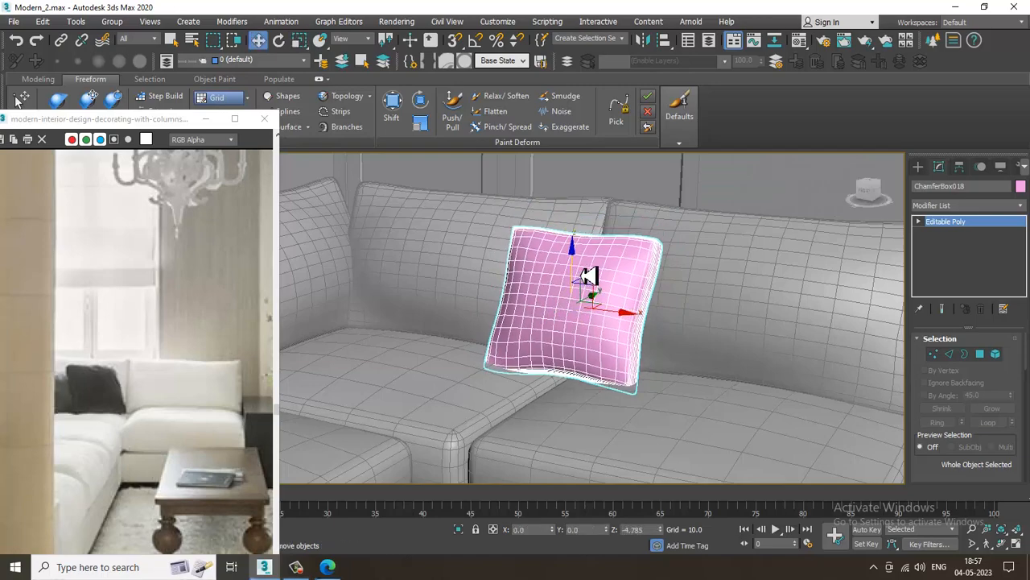
# Step: Make one independent copy of the cushion beside the original at X -87.579 and rotate the copy around the vertical axis
pyautogui.keyDown('alt'); pyautogui.moveTo(595, 273); pyautogui.dragTo(612, 316, button='middle'); pyautogui.keyUp('alt')
pyautogui.keyDown('alt'); pyautogui.moveTo(643, 332); pyautogui.dragTo(624, 299, button='middle'); pyautogui.keyUp('alt')
pyautogui.keyDown('shift'); pyautogui.moveTo(480, 293); pyautogui.dragTo(306, 295); pyautogui.keyUp('shift')
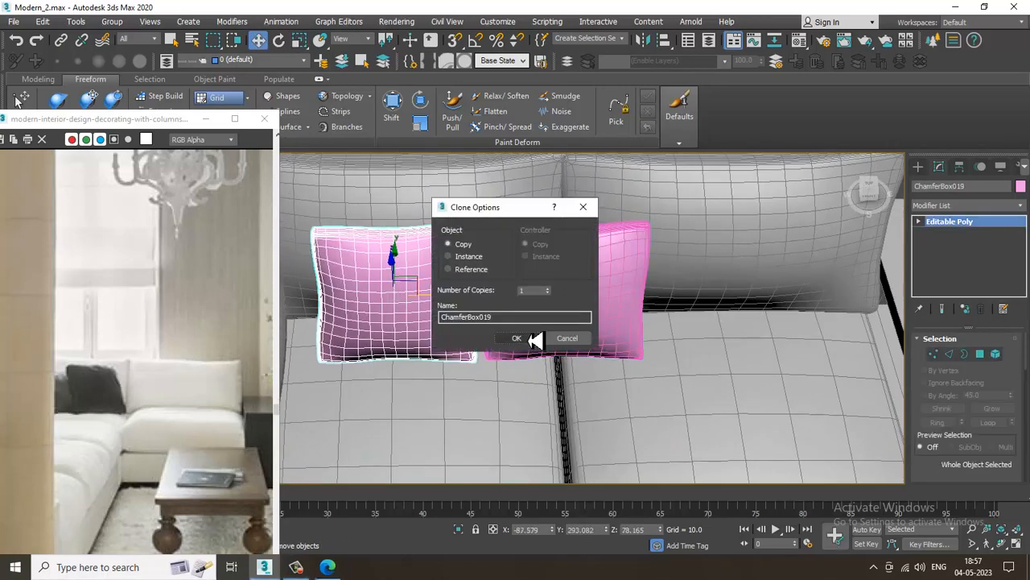
pyautogui.click(531, 345)
pyautogui.press('e')
pyautogui.moveTo(419, 341); pyautogui.dragTo(397, 344)
# Step: Move the rotated cushion copy along the X axis to X -77.286, partly in front of the original cushion
pyautogui.keyDown('alt'); pyautogui.moveTo(427, 332); pyautogui.dragTo(469, 329, button='middle'); pyautogui.keyUp('alt')
pyautogui.press('w')
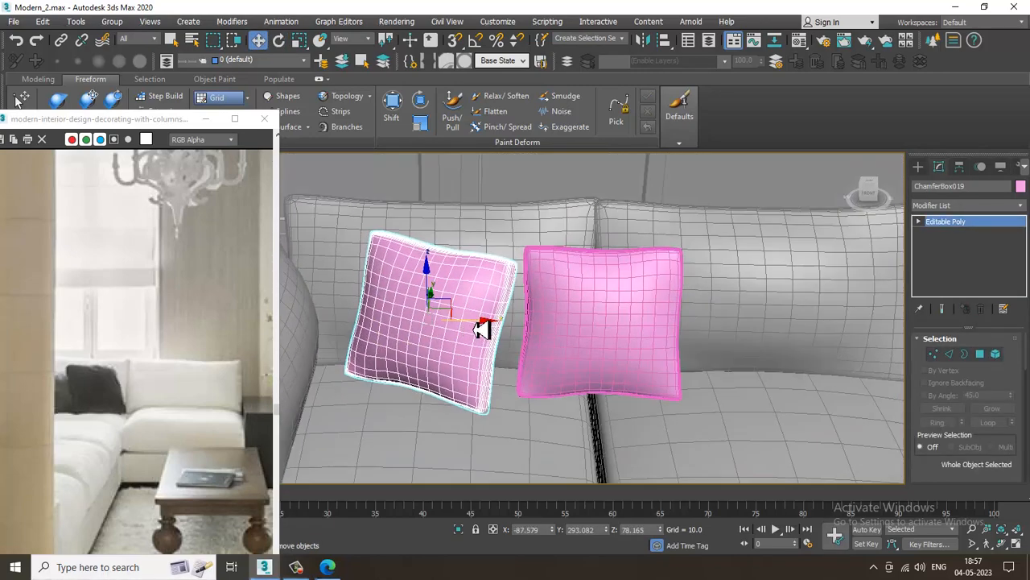
pyautogui.moveTo(481, 329); pyautogui.dragTo(526, 340)
pyautogui.keyDown('alt'); pyautogui.moveTo(526, 341); pyautogui.dragTo(562, 347, button='middle'); pyautogui.keyUp('alt')
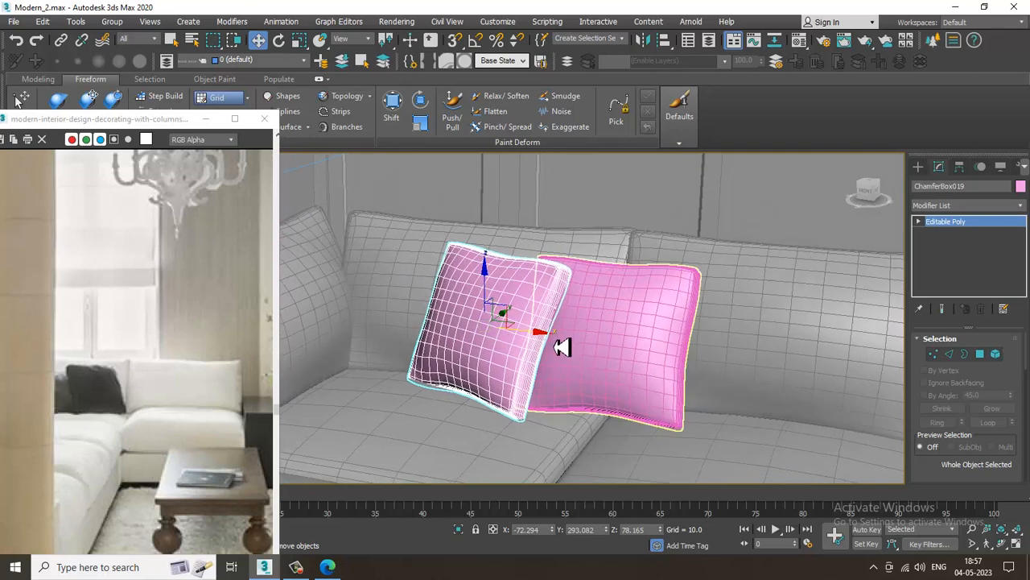
pyautogui.moveTo(539, 339)
pyautogui.mouseDown()
pyautogui.moveTo(516, 338)
pyautogui.moveTo(529, 338)
pyautogui.mouseUp()
pyautogui.scroll(-3, 517, 337)
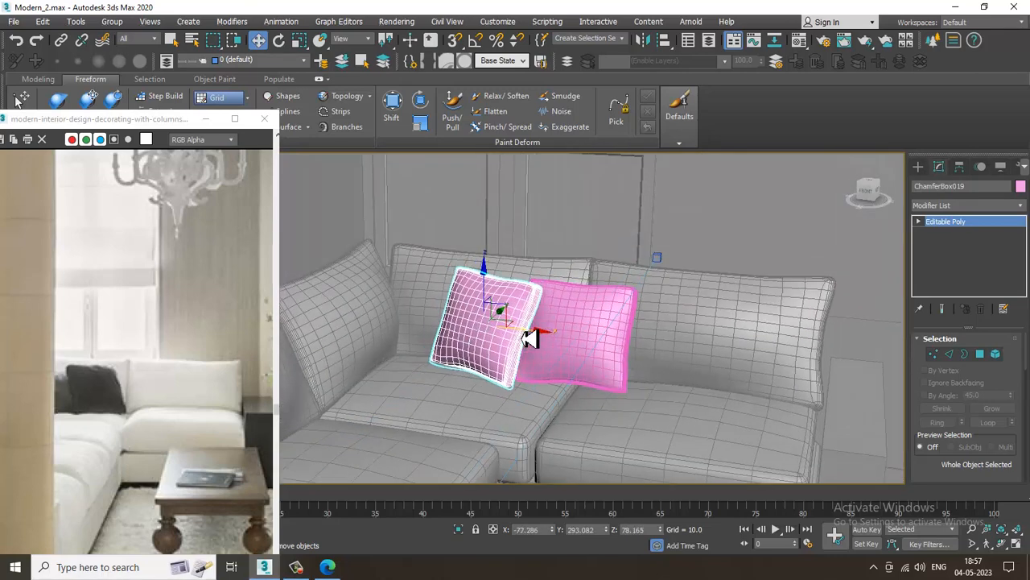
pyautogui.keyDown('alt'); pyautogui.moveTo(529, 338); pyautogui.dragTo(545, 322, button='middle'); pyautogui.keyUp('alt')
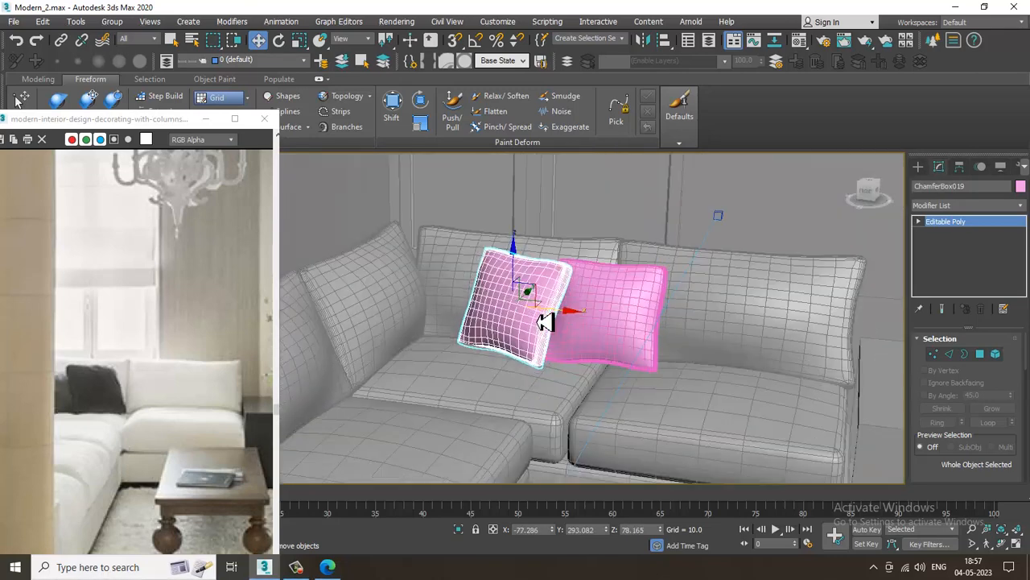
# Step: Soften the side edge and front of the copied cushion with the Relax/Soften brush at size 28.2
pyautogui.scroll(2, 545, 322)
pyautogui.scroll(3, 500, 341)
pyautogui.keyDown('alt'); pyautogui.moveTo(510, 363); pyautogui.dragTo(600, 338, button='middle'); pyautogui.keyUp('alt')
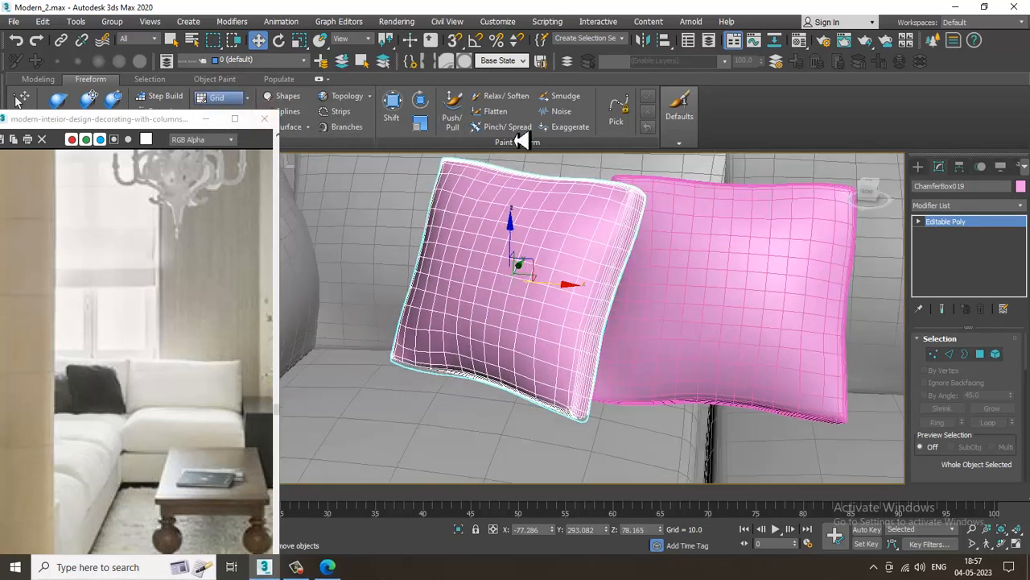
pyautogui.click(506, 96)
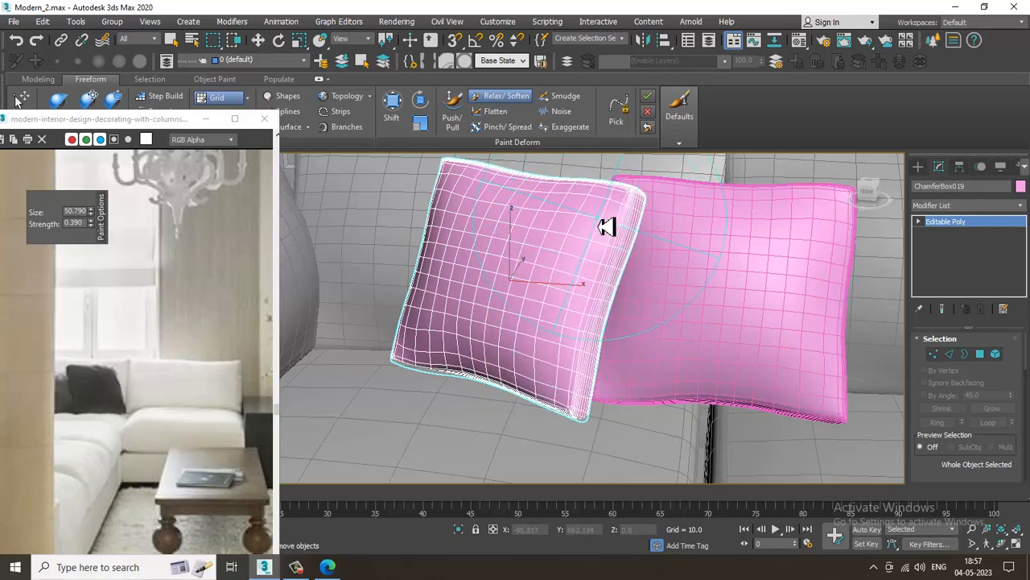
pyautogui.moveTo(91, 213); pyautogui.dragTo(140, 449)
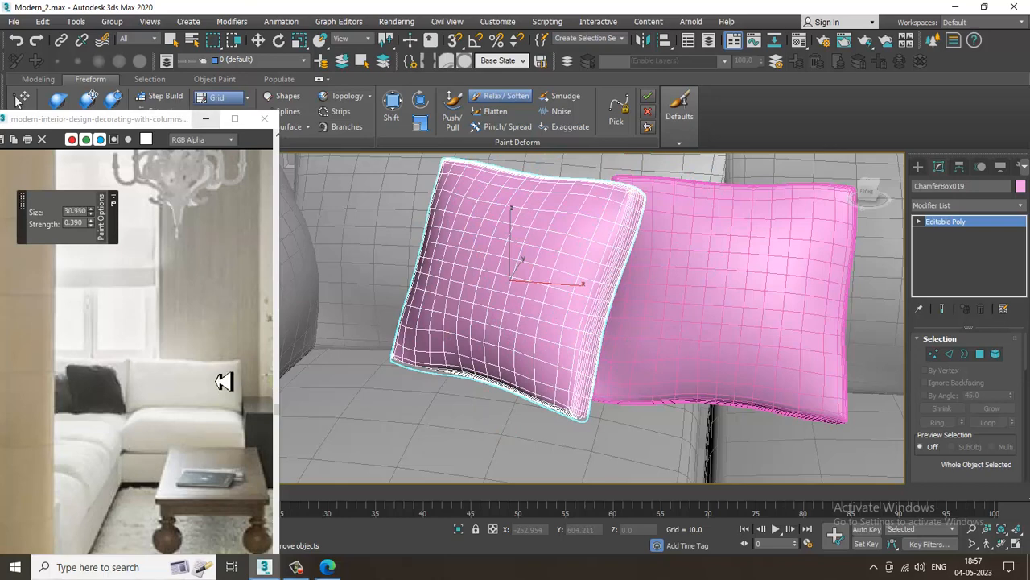
pyautogui.moveTo(255, 549); pyautogui.dragTo(259, 499)
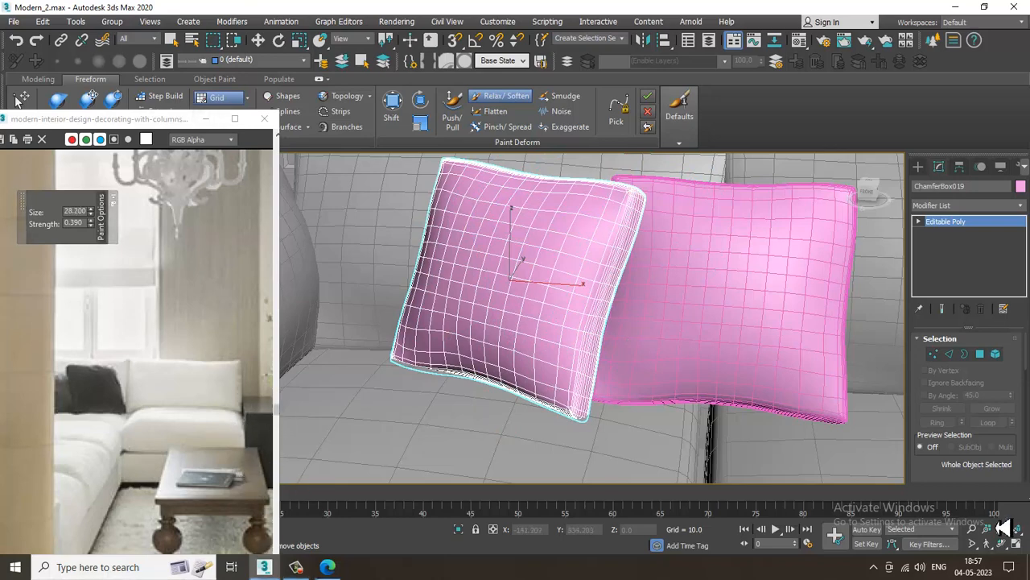
pyautogui.moveTo(602, 314)
pyautogui.mouseDown()
pyautogui.moveTo(586, 368)
pyautogui.moveTo(581, 358)
pyautogui.mouseUp()
pyautogui.moveTo(512, 244)
pyautogui.mouseDown()
pyautogui.moveTo(504, 266)
pyautogui.moveTo(472, 209)
pyautogui.moveTo(516, 200)
pyautogui.mouseUp()
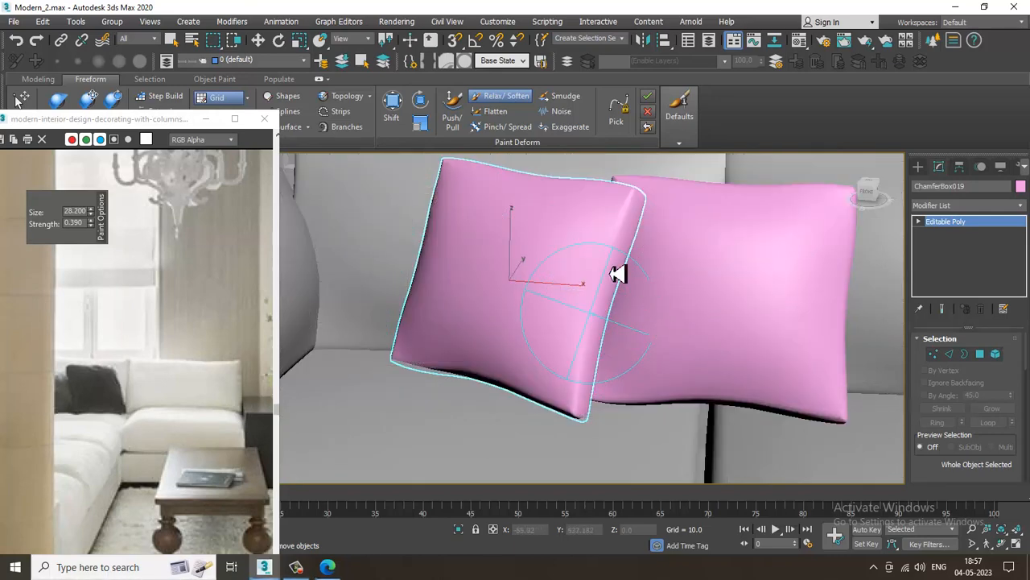
pyautogui.moveTo(594, 333)
pyautogui.mouseDown()
pyautogui.moveTo(579, 405)
pyautogui.moveTo(608, 260)
pyautogui.moveTo(618, 256)
pyautogui.mouseUp()
pyautogui.press('F4')
pyautogui.press('F4')
pyautogui.press('w')
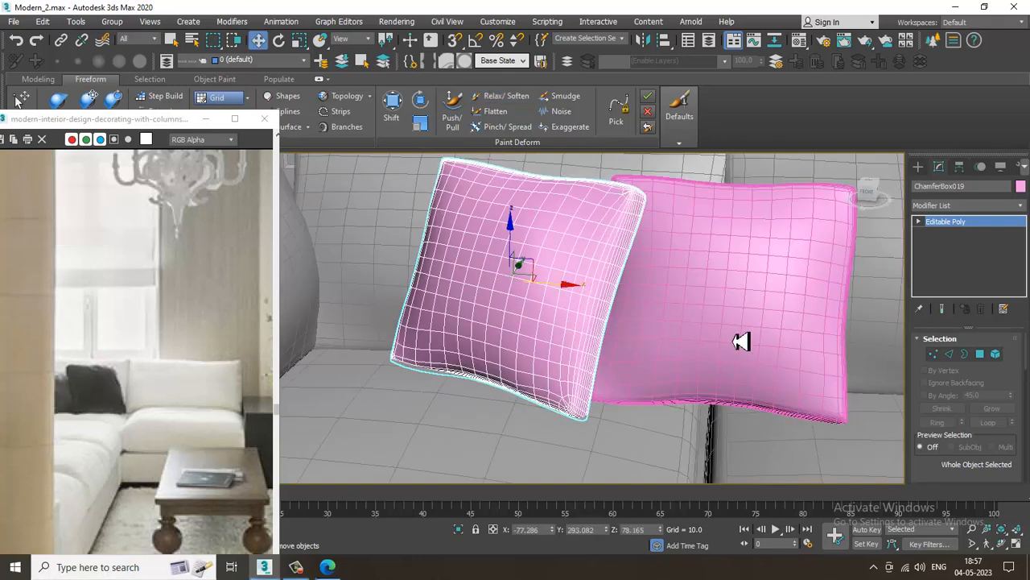
# Step: Select the original cushion and smooth its front and edges with the Relax/Soften brush
pyautogui.click(747, 333)
pyautogui.keyDown('alt'); pyautogui.moveTo(748, 330); pyautogui.dragTo(625, 340, button='middle'); pyautogui.keyUp('alt')
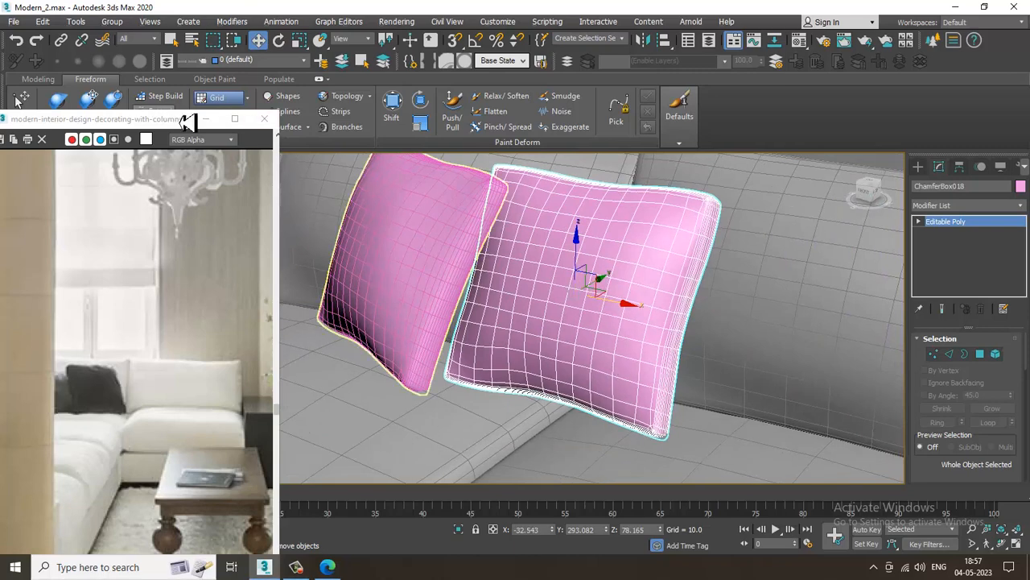
pyautogui.click(505, 96)
pyautogui.moveTo(568, 381)
pyautogui.mouseDown()
pyautogui.moveTo(587, 379)
pyautogui.moveTo(609, 271)
pyautogui.moveTo(511, 200)
pyautogui.moveTo(620, 212)
pyautogui.mouseUp()
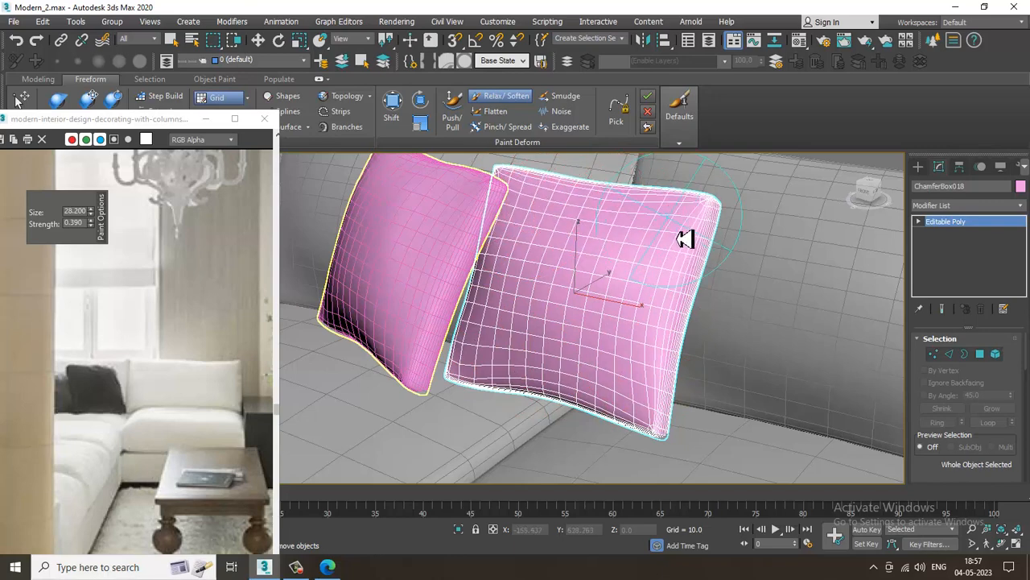
pyautogui.keyDown('alt'); pyautogui.moveTo(685, 237); pyautogui.dragTo(651, 218, button='middle'); pyautogui.keyUp('alt')
pyautogui.moveTo(667, 368)
pyautogui.mouseDown()
pyautogui.moveTo(671, 427)
pyautogui.moveTo(582, 395)
pyautogui.moveTo(463, 378)
pyautogui.moveTo(513, 219)
pyautogui.moveTo(527, 213)
pyautogui.mouseUp()
pyautogui.scroll(-3, 642, 302)
pyautogui.press('w')
# Step: Unhide all hidden objects to bring back the room's ceiling slab
pyautogui.moveTo(621, 314)
pyautogui.keyDown('alt'); pyautogui.mouseDown(button='middle')
pyautogui.moveTo(641, 302)
pyautogui.moveTo(717, 317)
pyautogui.mouseUp(button='middle'); pyautogui.keyUp('alt')
pyautogui.scroll(-2, 642, 302)
pyautogui.scroll(2, 641, 319)
pyautogui.scroll(-2, 625, 322)
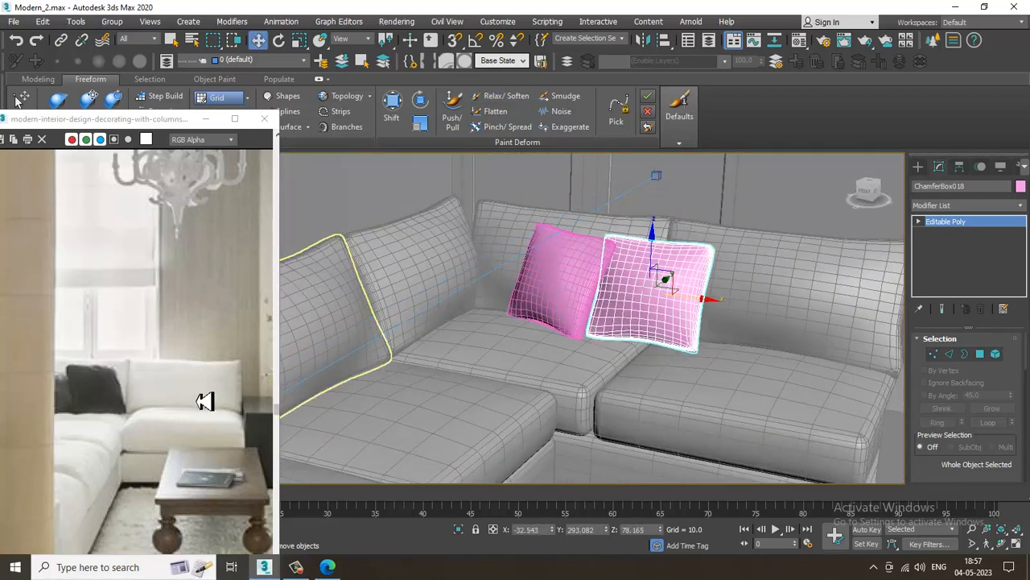
pyautogui.scroll(-3, 708, 338)
pyautogui.keyDown('alt'); pyautogui.moveTo(708, 338); pyautogui.dragTo(559, 333, button='middle'); pyautogui.keyUp('alt')
pyautogui.scroll(-4, 564, 333)
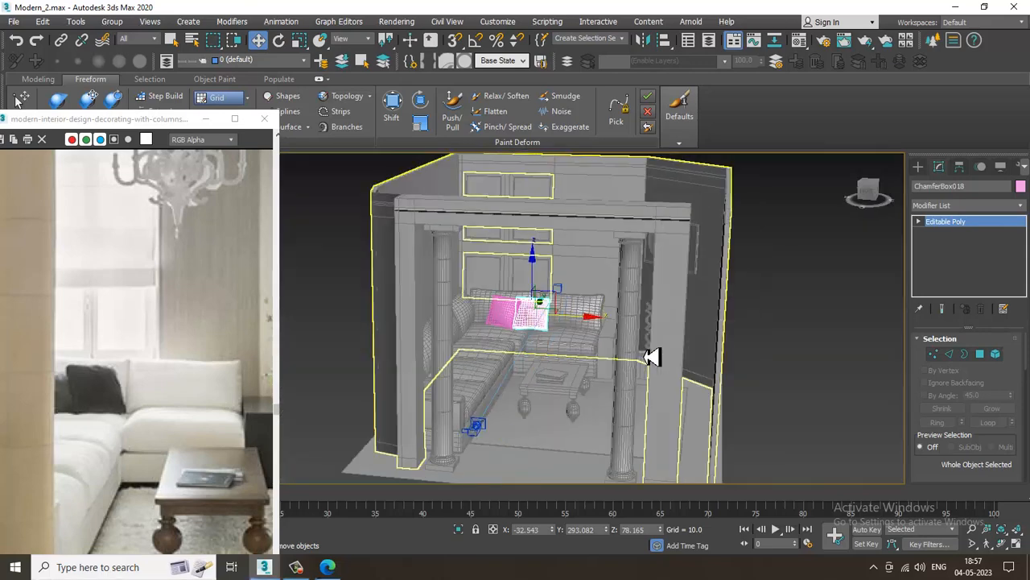
pyautogui.keyDown('alt'); pyautogui.moveTo(652, 357); pyautogui.dragTo(629, 353, button='middle'); pyautogui.keyUp('alt')
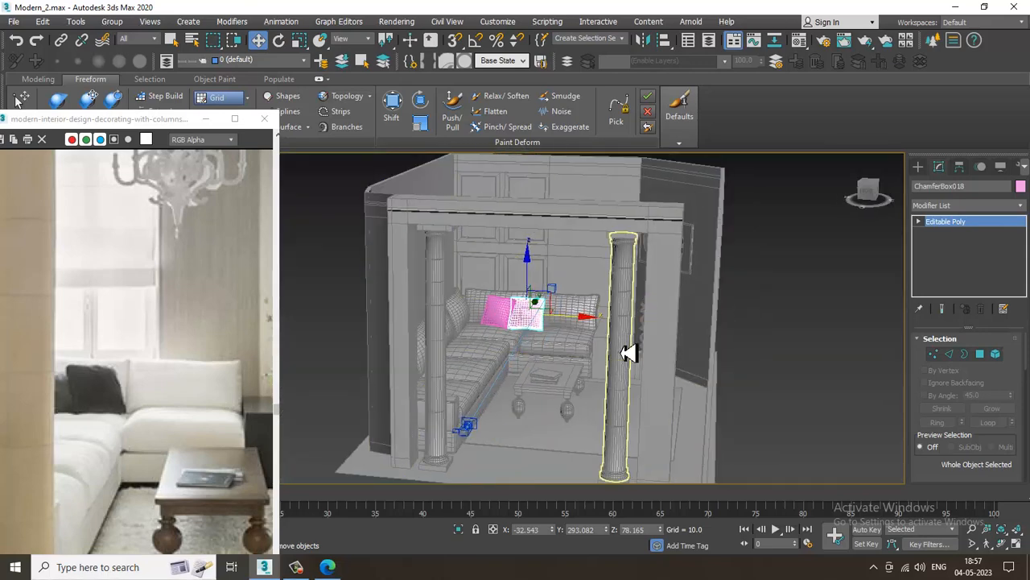
pyautogui.rightClick(805, 243)
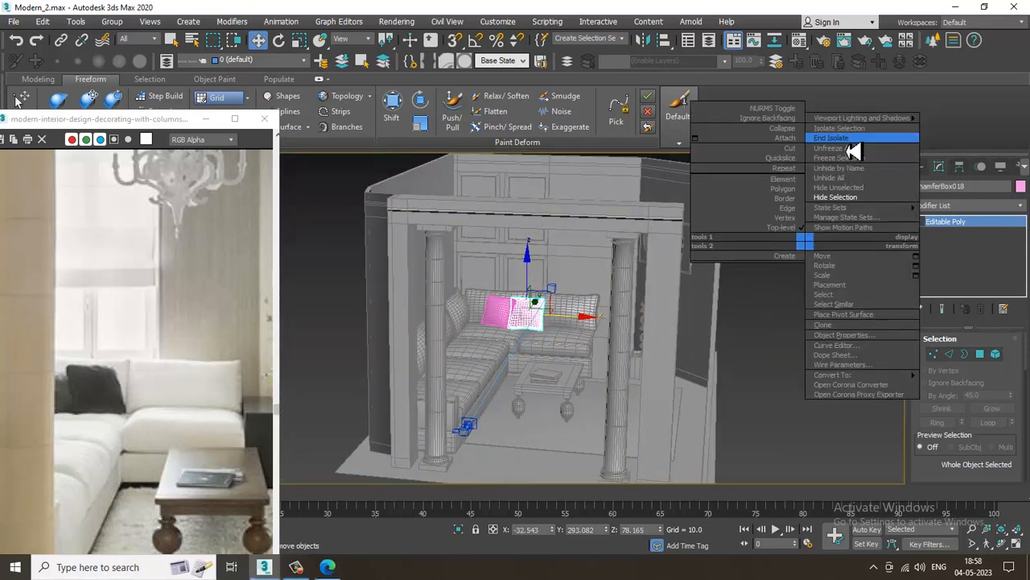
pyautogui.click(859, 178)
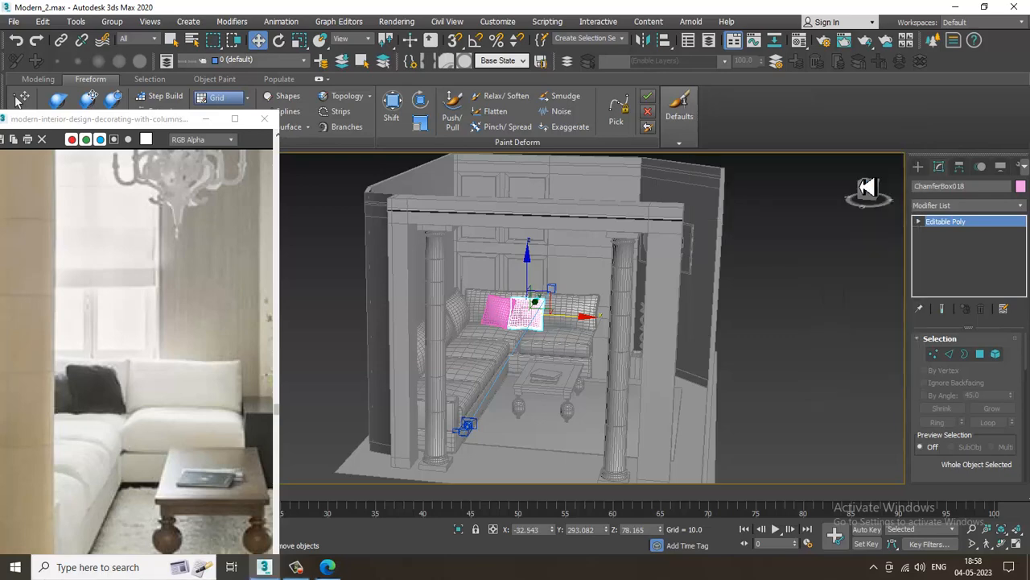
# Step: Check the chandelier in the room reference photo and open the chandelier reference image Untitled.png in an image viewer window
pyautogui.scroll(-2, 644, 326)
pyautogui.keyDown('alt'); pyautogui.moveTo(624, 340); pyautogui.dragTo(566, 365, button='middle'); pyautogui.keyUp('alt')
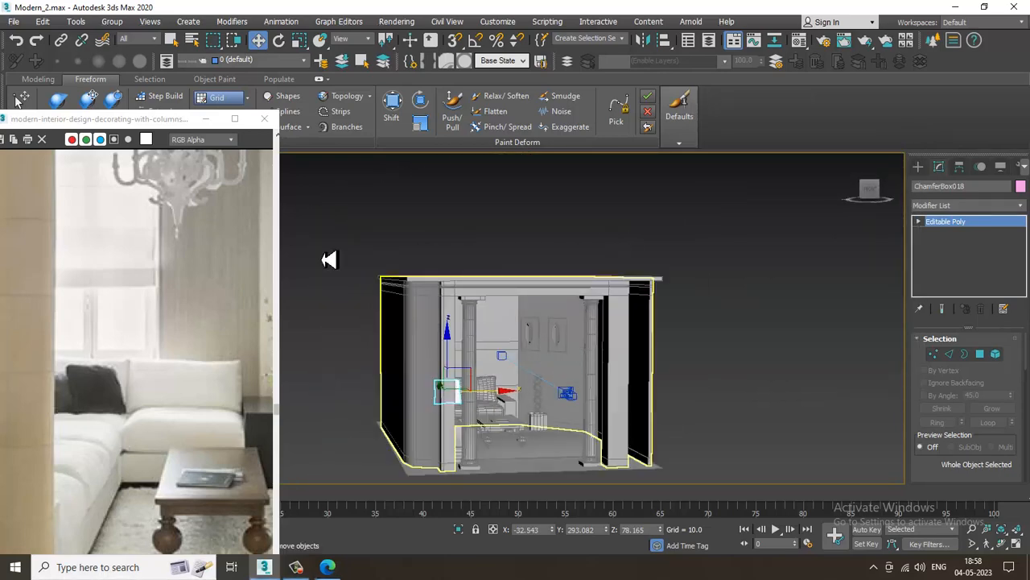
pyautogui.moveTo(180, 225); pyautogui.dragTo(181, 278, button='middle')
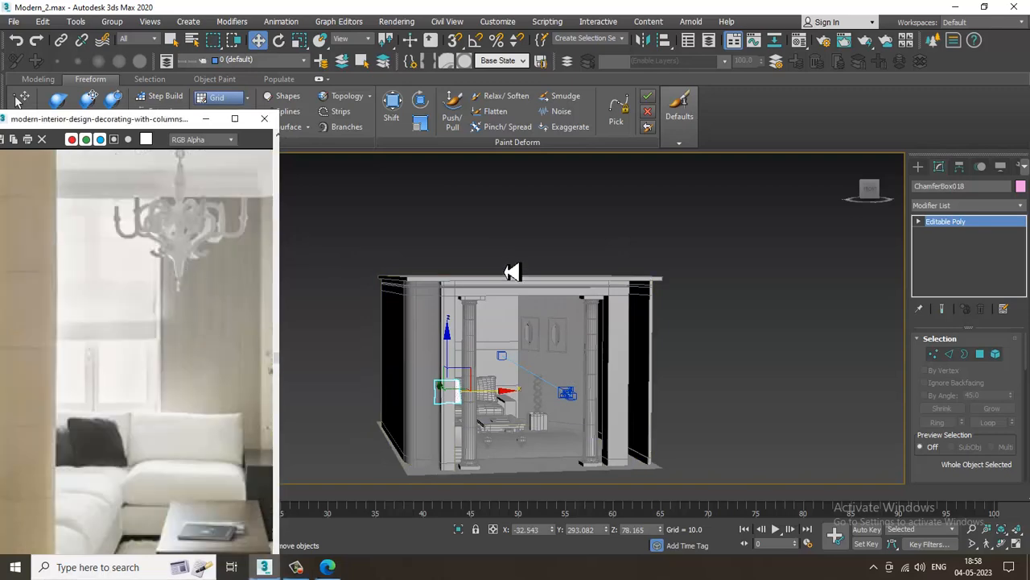
pyautogui.click(13, 21)
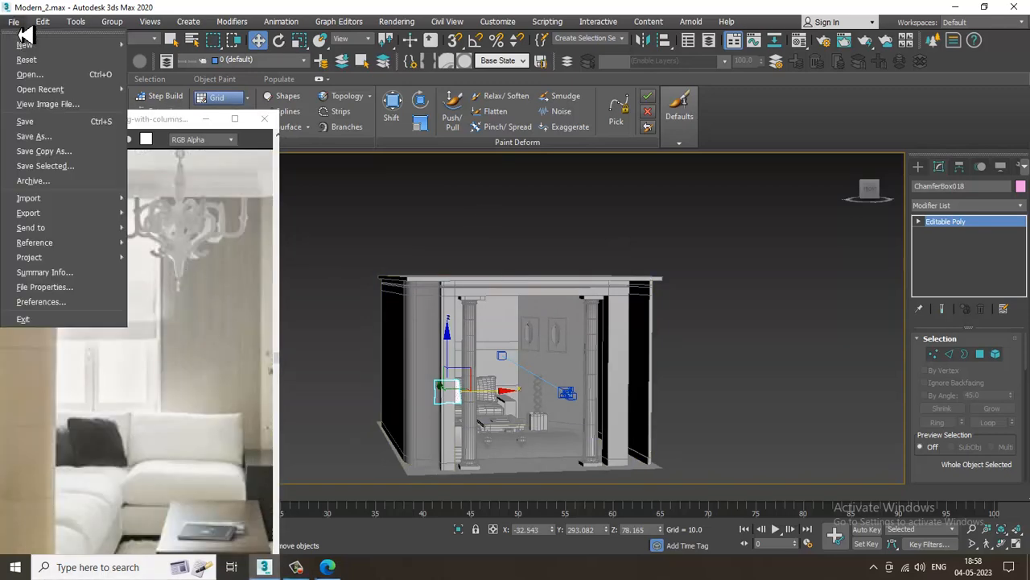
pyautogui.click(86, 119)
pyautogui.doubleClick(756, 136)
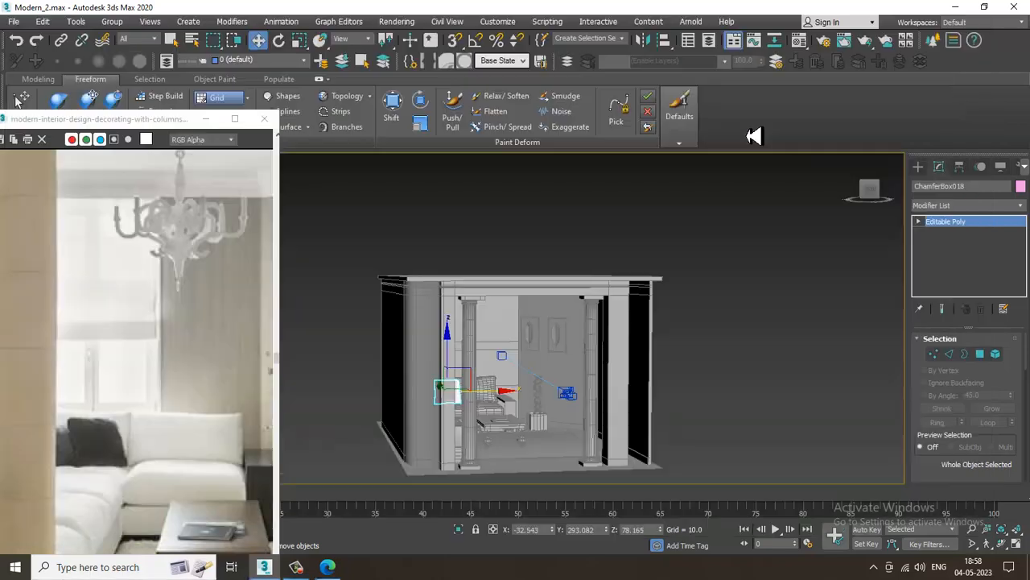
pyautogui.scroll(-2, 517, 316)
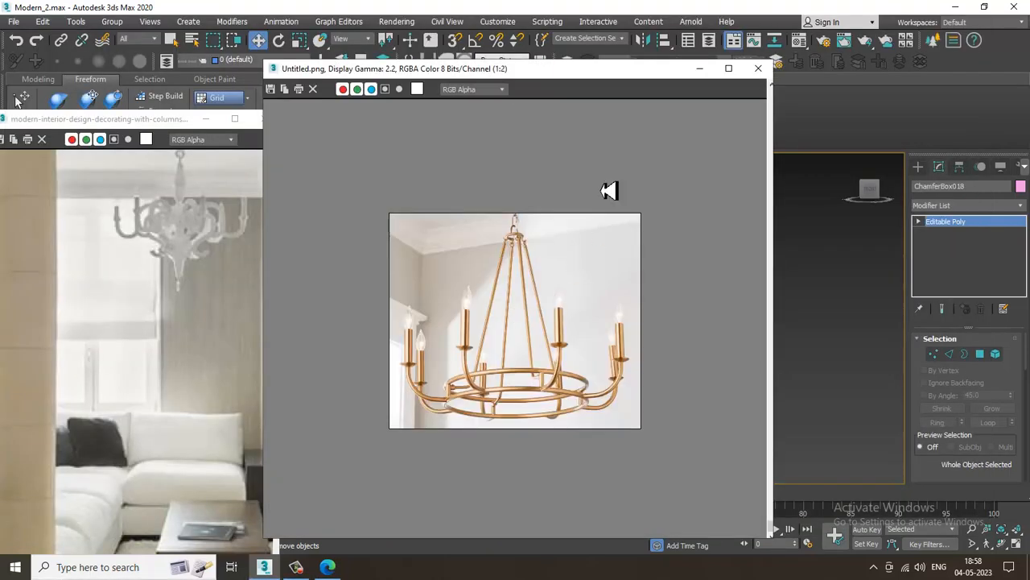
# Step: Move the chandelier reference window beside the viewport, shrink it and enlarge the picture inside it
pyautogui.moveTo(531, 68); pyautogui.dragTo(247, 55)
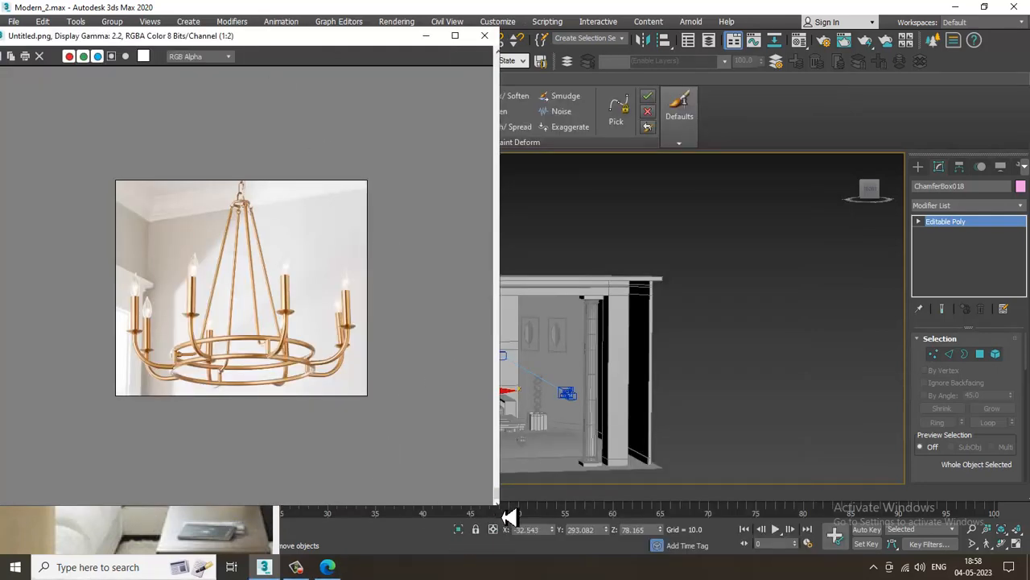
pyautogui.moveTo(508, 516); pyautogui.dragTo(268, 344)
pyautogui.moveTo(605, 268); pyautogui.dragTo(570, 254, button='middle')
pyautogui.scroll(3, 186, 268)
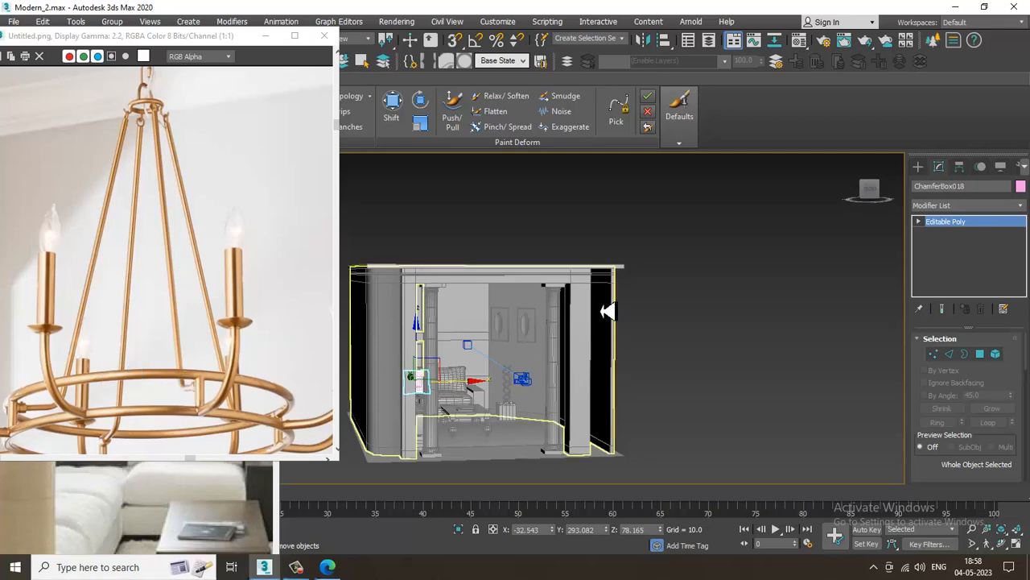
# Step: Draw a circle spline in the top view beside the coffee table, centred at X 135.749, Y 116.511
pyautogui.hotkey('alt', 'w')
pyautogui.rightClick(385, 250)
pyautogui.hotkey('alt', 'w')
pyautogui.scroll(-8, 612, 319)
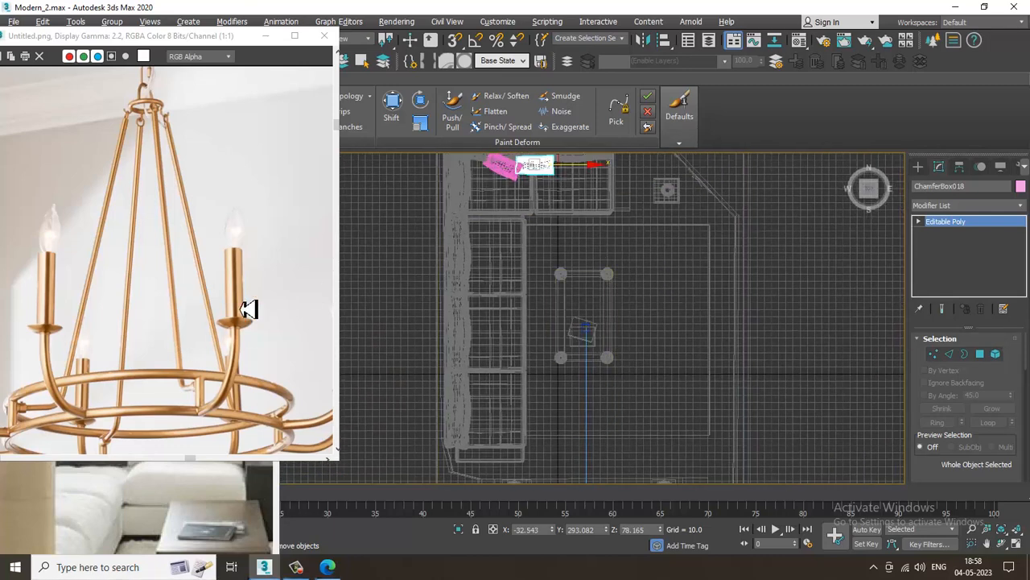
pyautogui.click(168, 537)
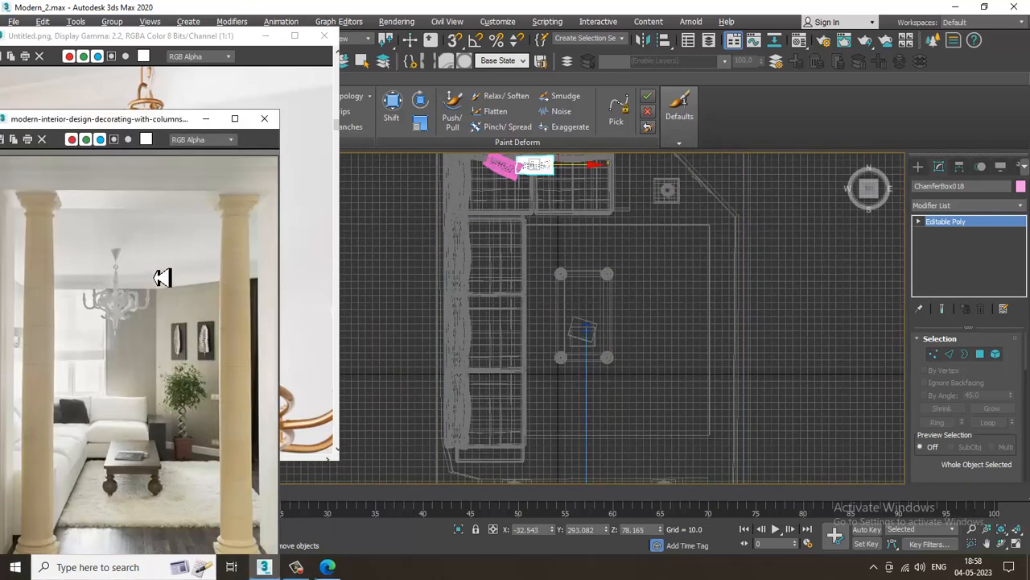
pyautogui.click(225, 89)
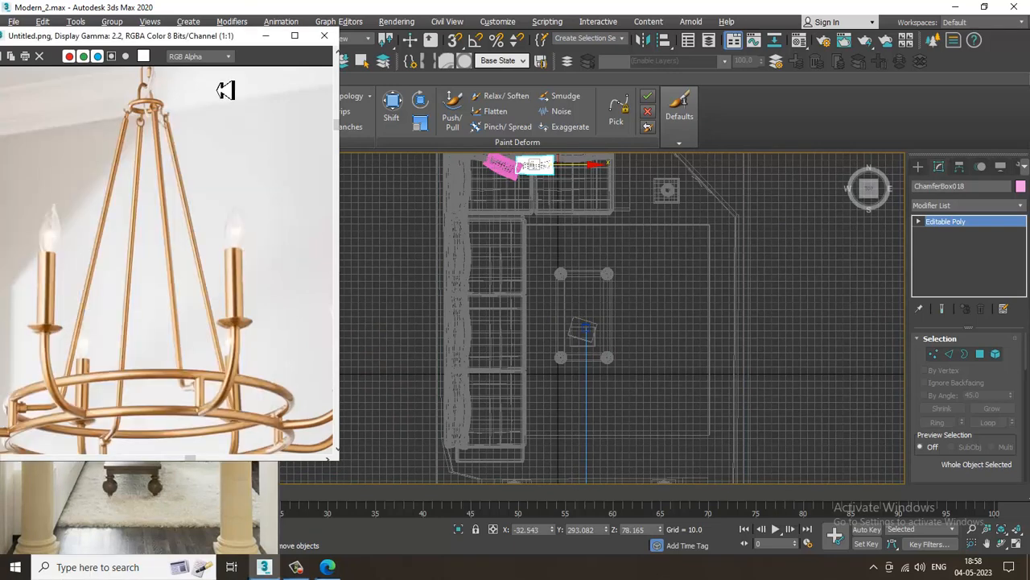
pyautogui.scroll(3, 616, 290)
pyautogui.click(918, 167)
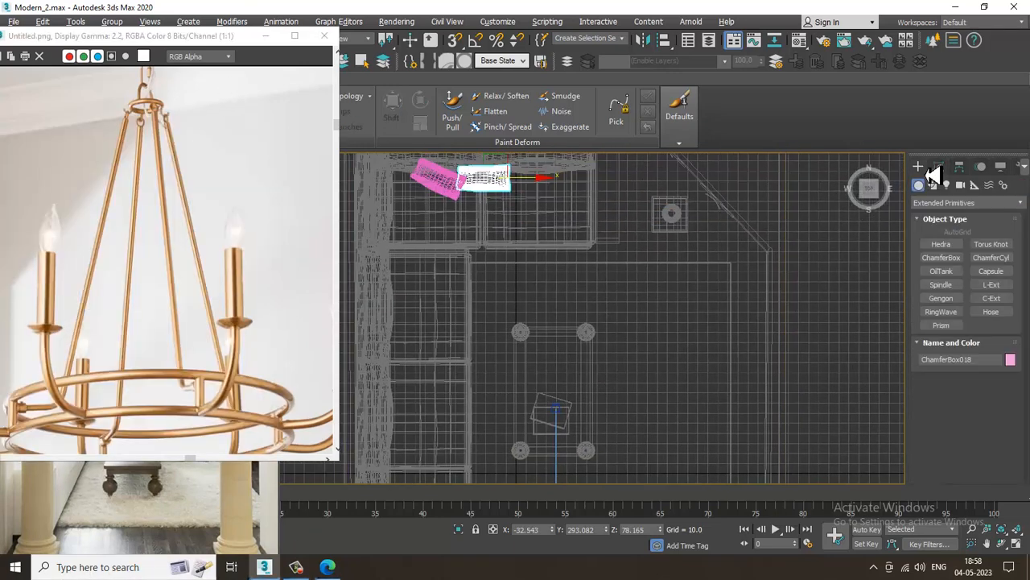
pyautogui.click(932, 185)
pyautogui.click(940, 267)
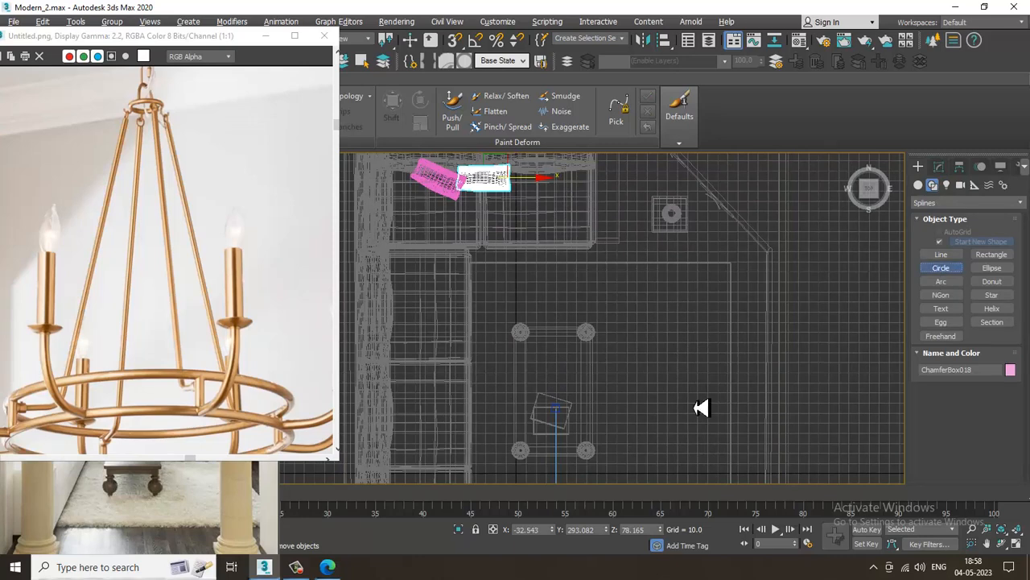
pyautogui.moveTo(653, 355); pyautogui.dragTo(698, 390)
pyautogui.scroll(2, 691, 380)
pyautogui.press('w')
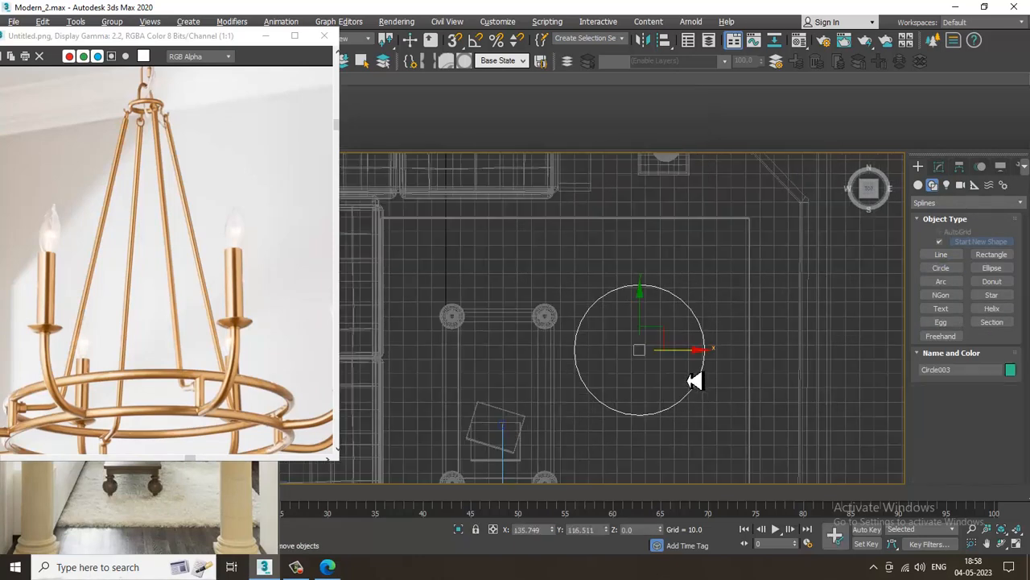
# Step: Raise the circle to Z 220.906 below the ceiling and shift it along the X axis toward the coffee table
pyautogui.hotkey('alt', 'w')
pyautogui.hotkey('alt', 'w')
pyautogui.keyDown('alt'); pyautogui.moveTo(672, 416); pyautogui.dragTo(559, 384, button='middle'); pyautogui.keyUp('alt')
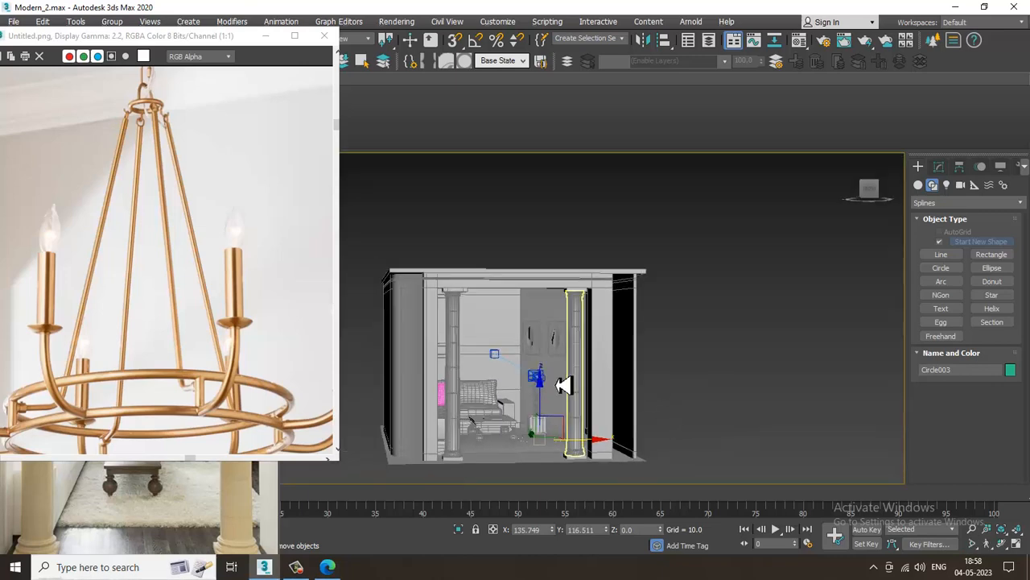
pyautogui.moveTo(543, 407); pyautogui.dragTo(537, 300)
pyautogui.scroll(4, 540, 326)
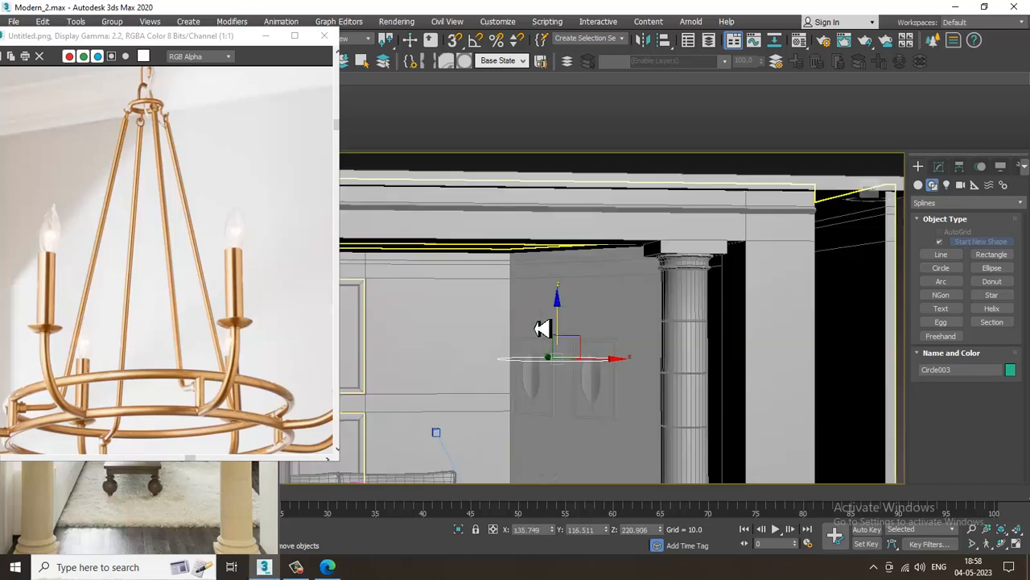
pyautogui.moveTo(542, 329); pyautogui.dragTo(609, 289, button='middle')
pyautogui.scroll(-2, 574, 322)
pyautogui.keyDown('alt'); pyautogui.moveTo(609, 289); pyautogui.dragTo(638, 305, button='middle'); pyautogui.keyUp('alt')
pyautogui.moveTo(655, 293); pyautogui.dragTo(612, 292)
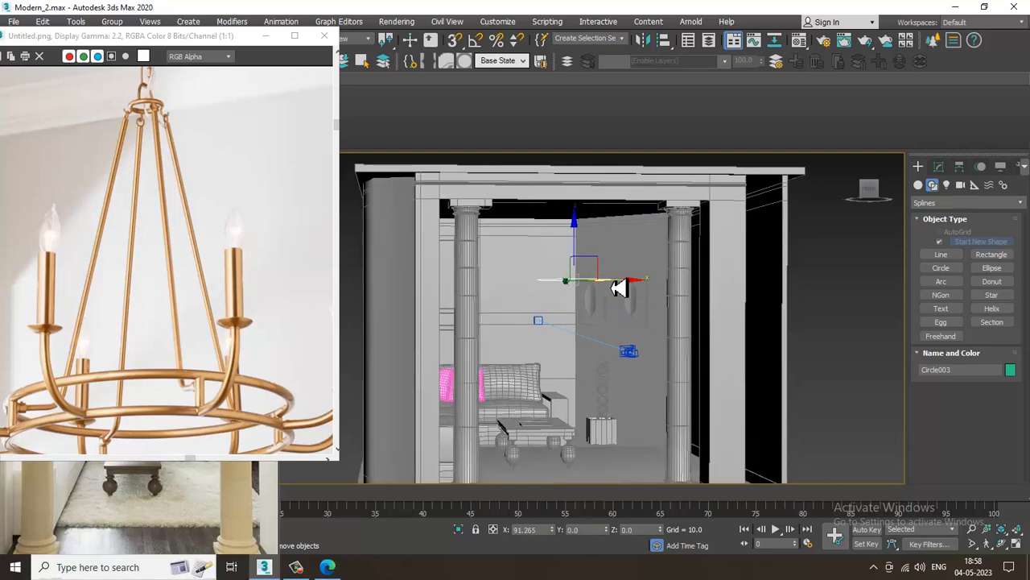
# Step: Display the chandelier circle in the viewport as a radial tube about 2.54 thick
pyautogui.click(94, 543)
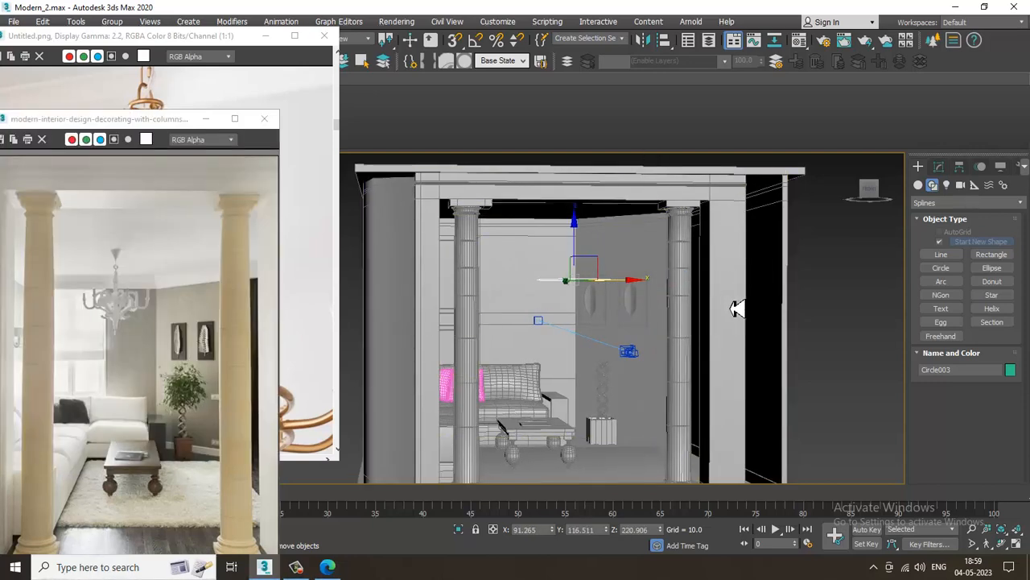
pyautogui.keyDown('alt'); pyautogui.moveTo(735, 306); pyautogui.dragTo(731, 305, button='middle'); pyautogui.keyUp('alt')
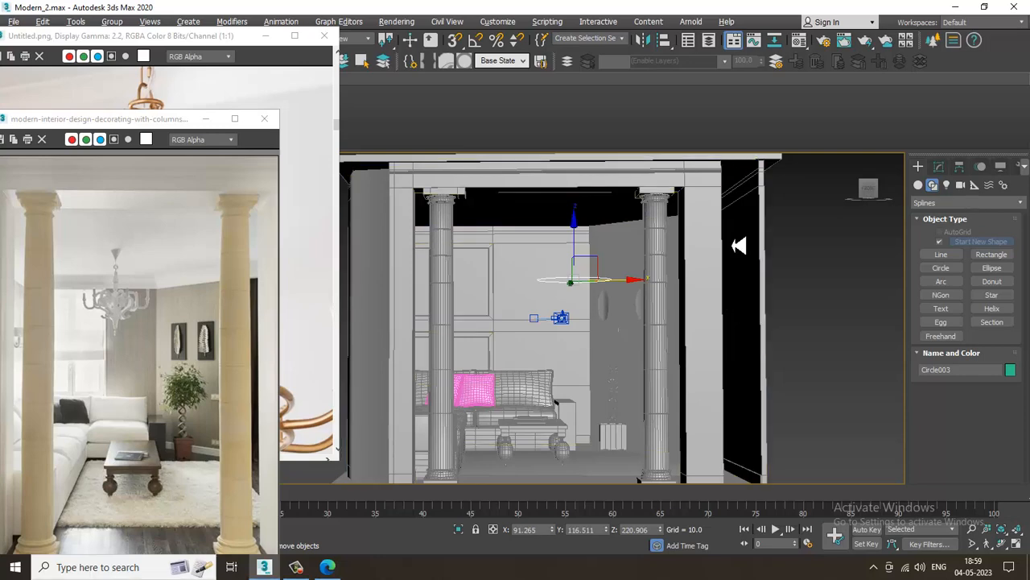
pyautogui.keyDown('alt'); pyautogui.moveTo(738, 245); pyautogui.dragTo(593, 279, button='middle'); pyautogui.keyUp('alt')
pyautogui.scroll(6, 593, 280)
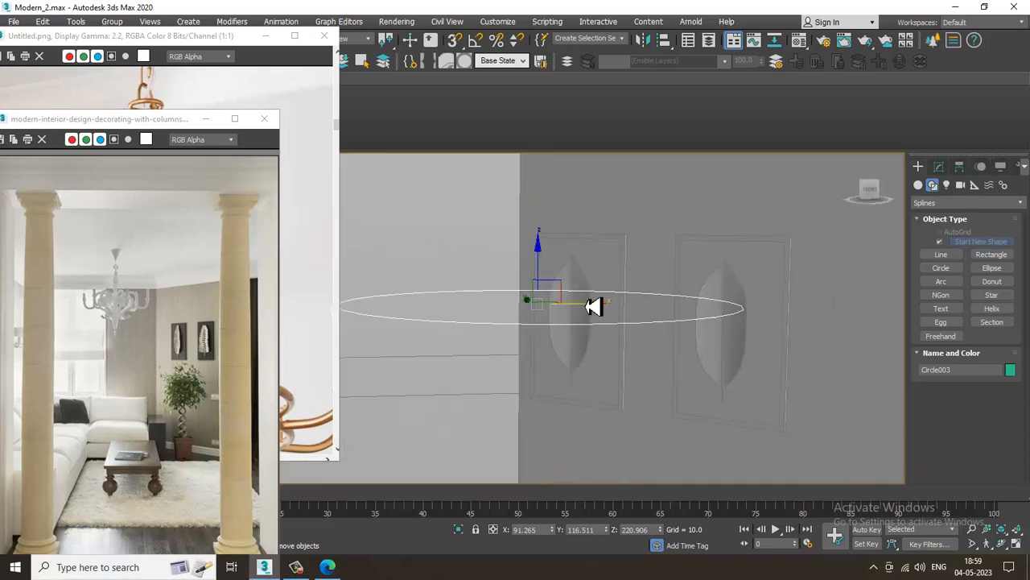
pyautogui.click(939, 166)
pyautogui.click(219, 75)
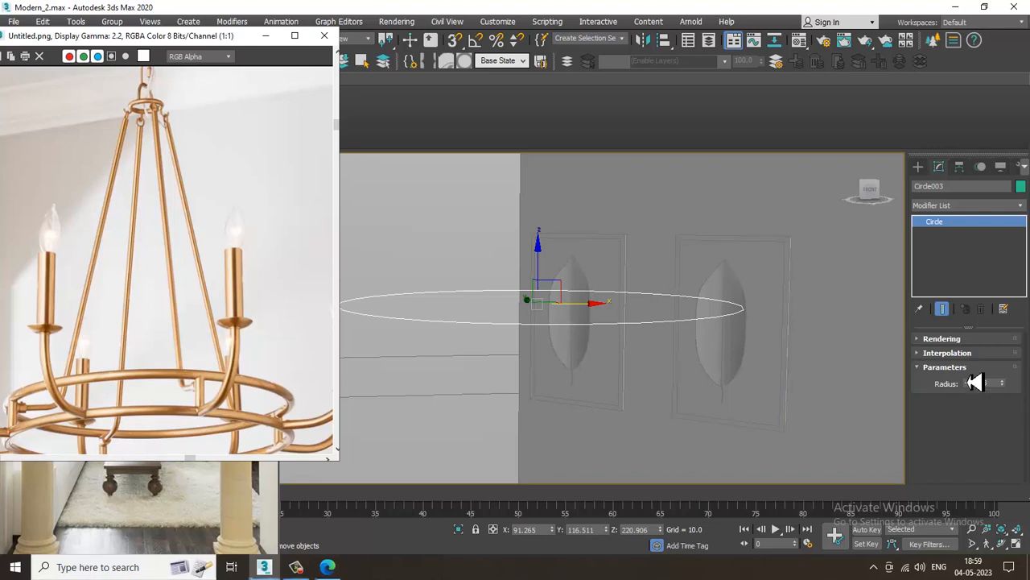
pyautogui.click(918, 339)
pyautogui.scroll(2, 945, 383)
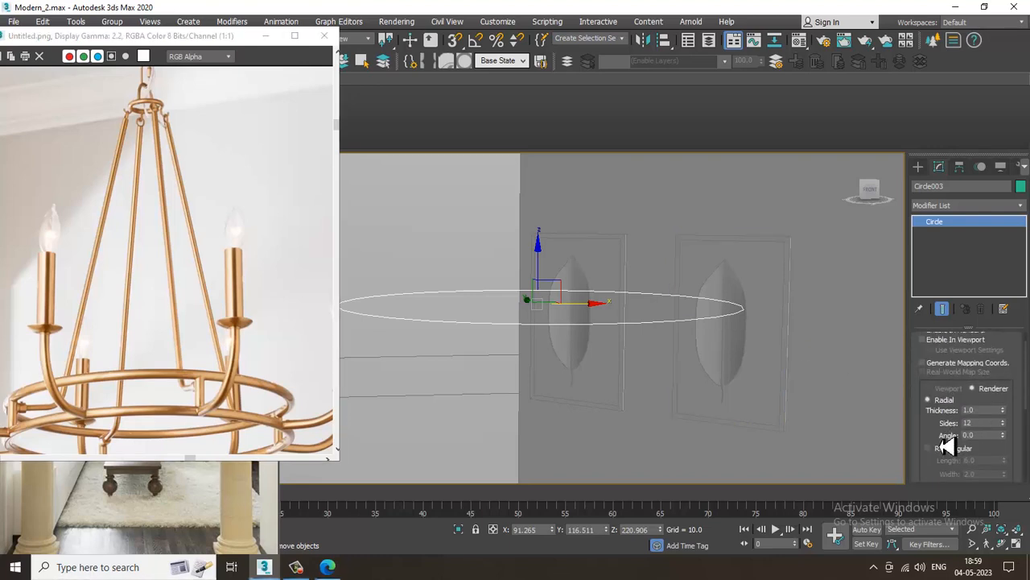
pyautogui.click(942, 352)
pyautogui.keyDown('alt'); pyautogui.moveTo(696, 278); pyautogui.dragTo(699, 315, button='middle'); pyautogui.keyUp('alt')
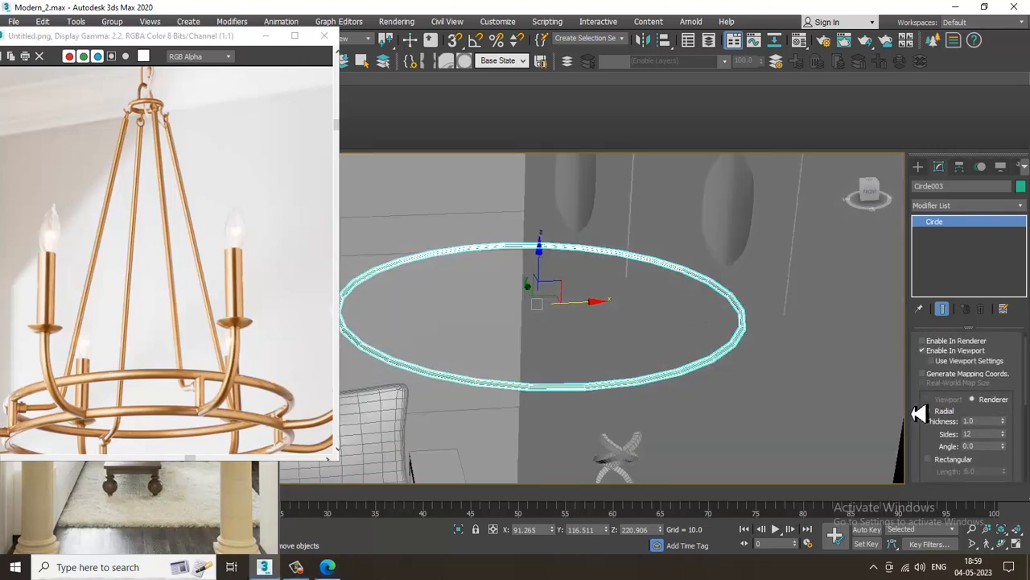
pyautogui.moveTo(963, 441); pyautogui.dragTo(956, 369)
pyautogui.scroll(2, 929, 410)
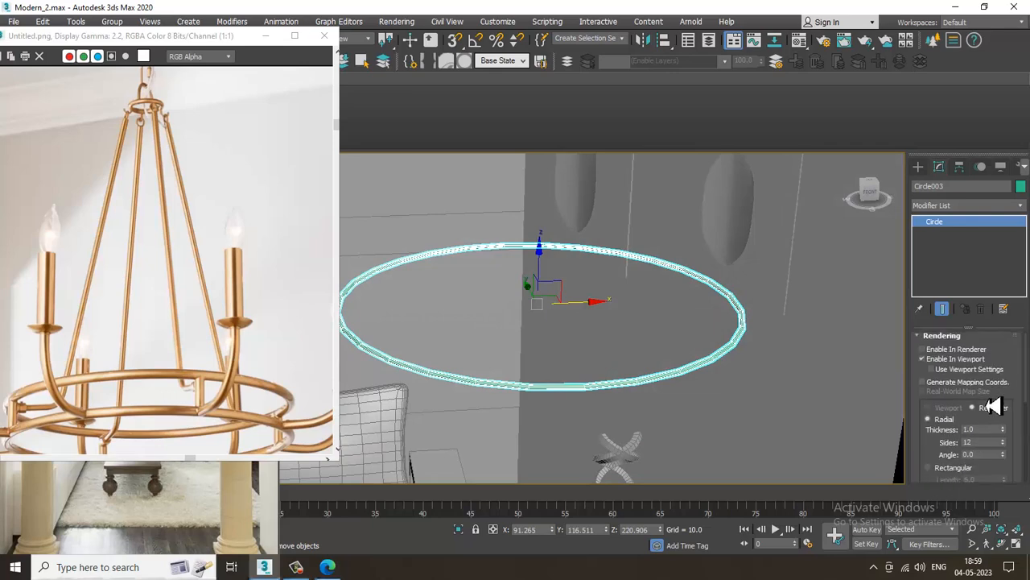
pyautogui.moveTo(1003, 429); pyautogui.dragTo(1006, 320)
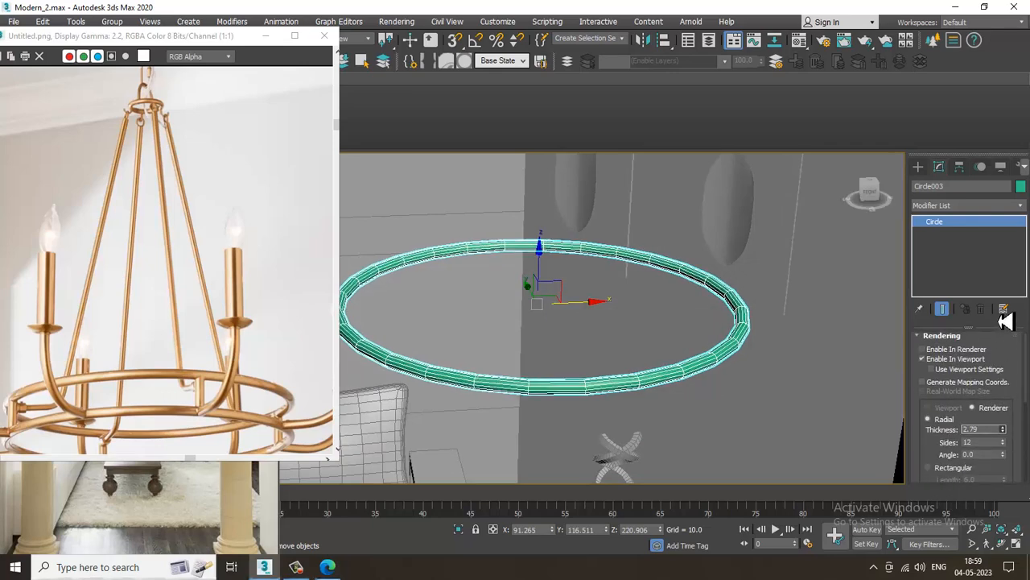
# Step: Smooth the chandelier ring by raising its interpolation steps to 14
pyautogui.moveTo(939, 448); pyautogui.dragTo(923, 260)
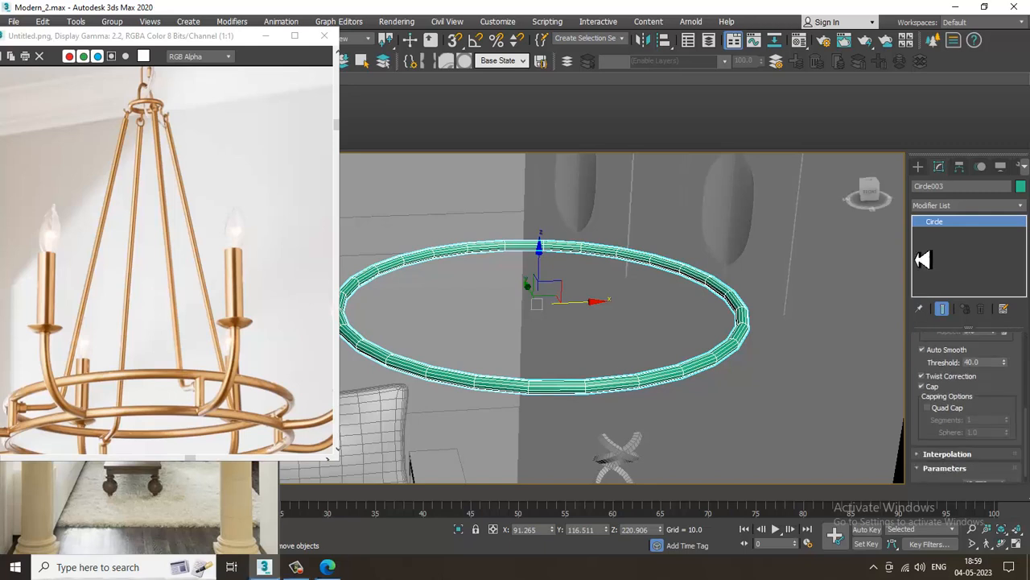
pyautogui.scroll(-1, 998, 371)
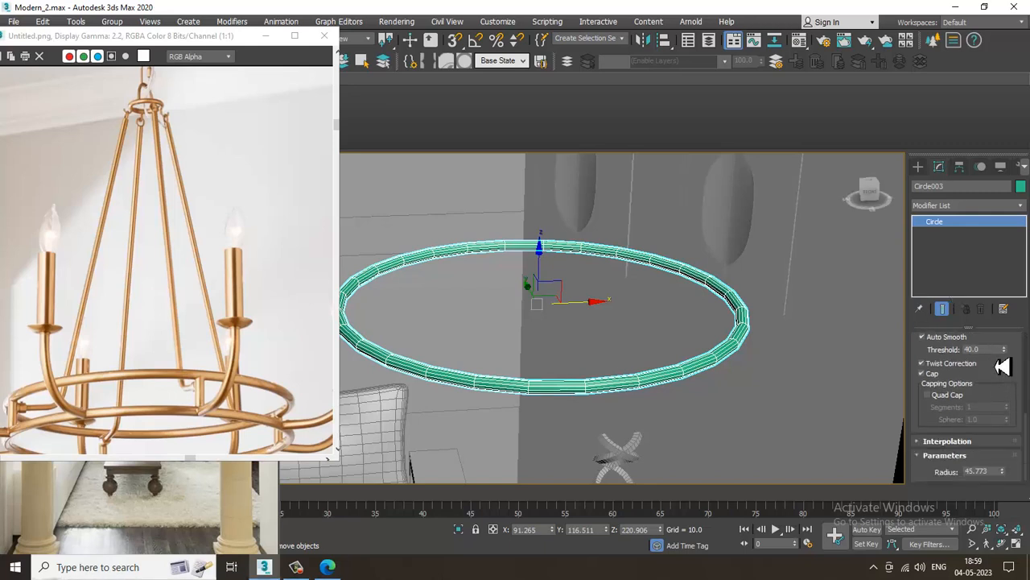
pyautogui.click(944, 442)
pyautogui.click(999, 415)
pyautogui.click(998, 415)
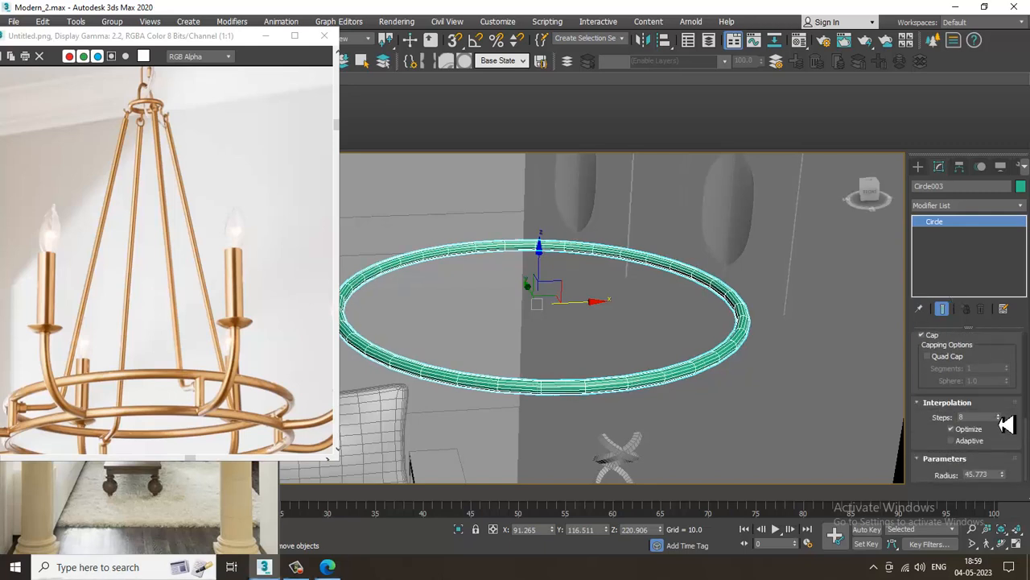
pyautogui.click(999, 416)
pyautogui.click(999, 416)
pyautogui.click(998, 415)
pyautogui.click(999, 415)
pyautogui.click(999, 415)
pyautogui.click(999, 415)
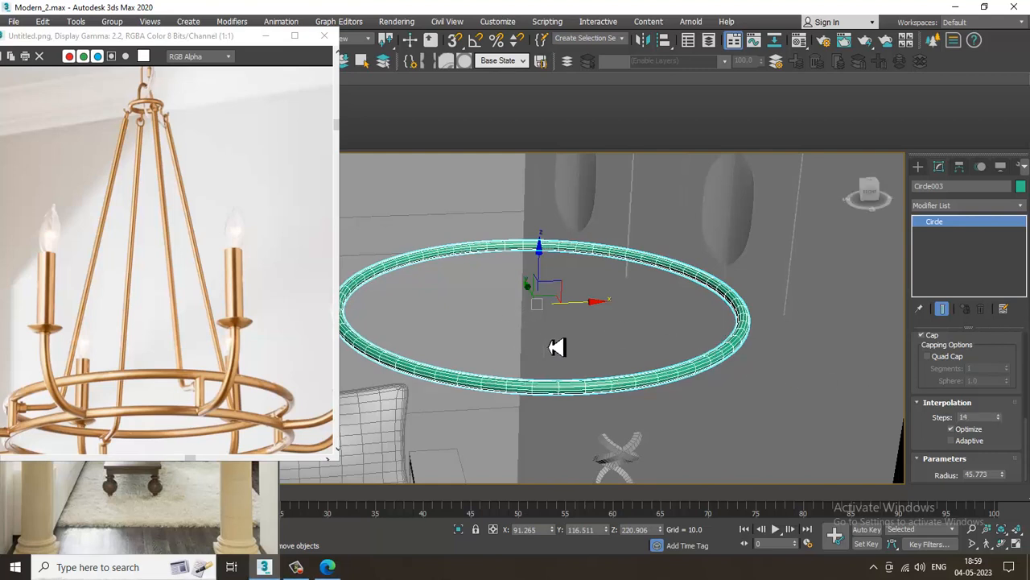
# Step: Thin the chandelier ring's radial thickness to 2.21
pyautogui.keyDown('alt'); pyautogui.moveTo(556, 341); pyautogui.dragTo(534, 357, button='middle'); pyautogui.keyUp('alt')
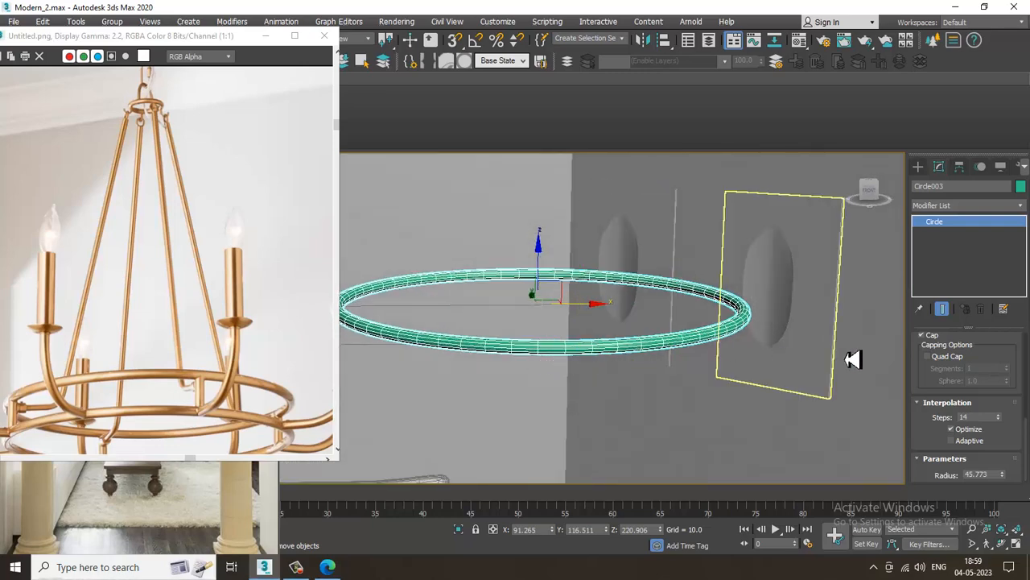
pyautogui.scroll(5, 976, 418)
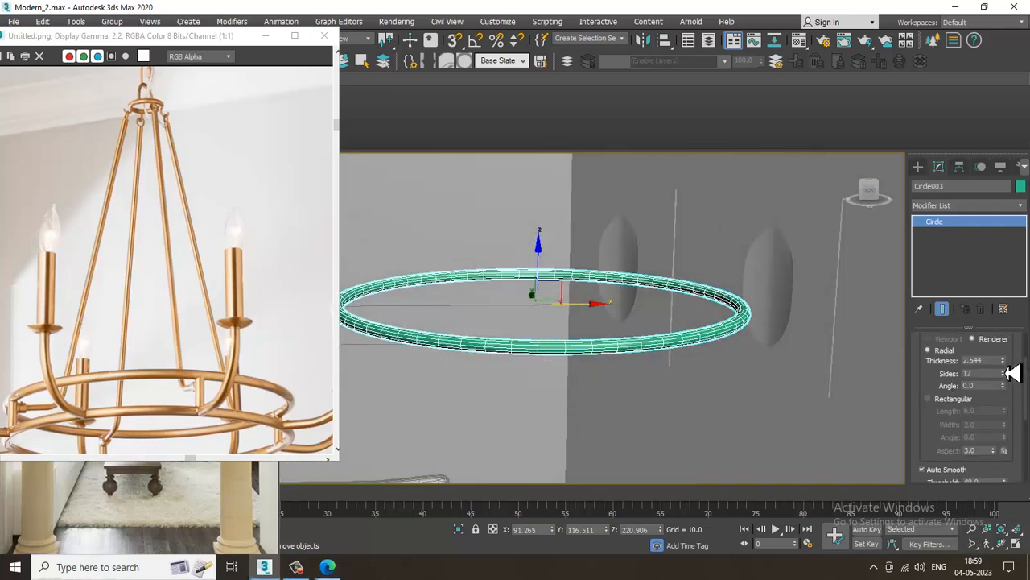
pyautogui.moveTo(1012, 372); pyautogui.dragTo(1018, 382)
# Step: In the front view, make one copy of the ring directly above the original at Z 228.615
pyautogui.hotkey('alt', 'w')
pyautogui.rightClick(708, 222)
pyautogui.hotkey('alt', 'w')
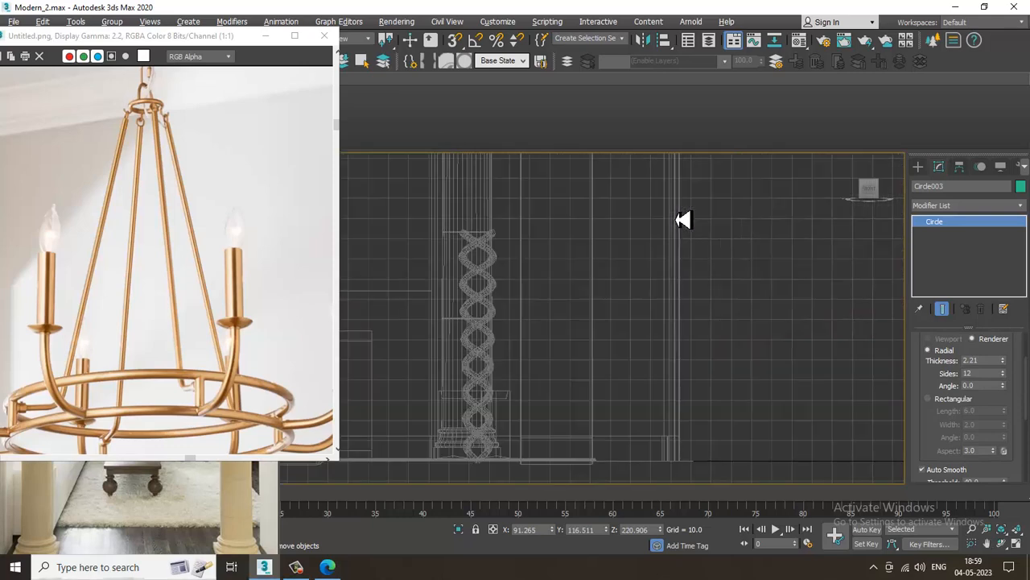
pyautogui.press('z')
pyautogui.scroll(-4, 650, 250)
pyautogui.moveTo(649, 263); pyautogui.dragTo(666, 277, button='middle')
pyautogui.keyDown('shift'); pyautogui.moveTo(579, 268); pyautogui.dragTo(588, 237); pyautogui.keyUp('shift')
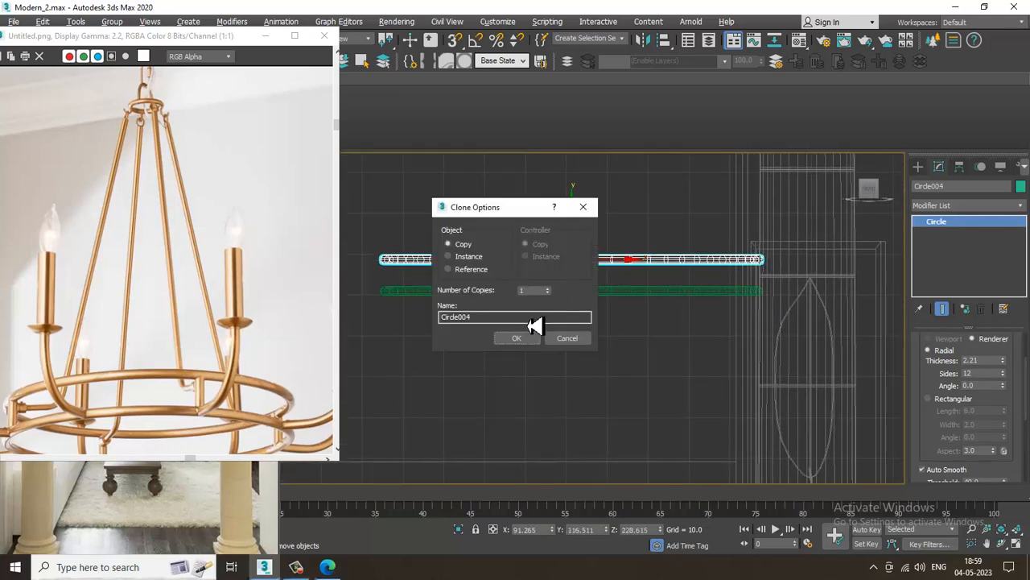
pyautogui.click(520, 340)
# Step: Draw a vertical line about 8.24 long between the upper and lower rings near their centre in the front view
pyautogui.moveTo(854, 280); pyautogui.dragTo(839, 286, button='middle')
pyautogui.click(919, 167)
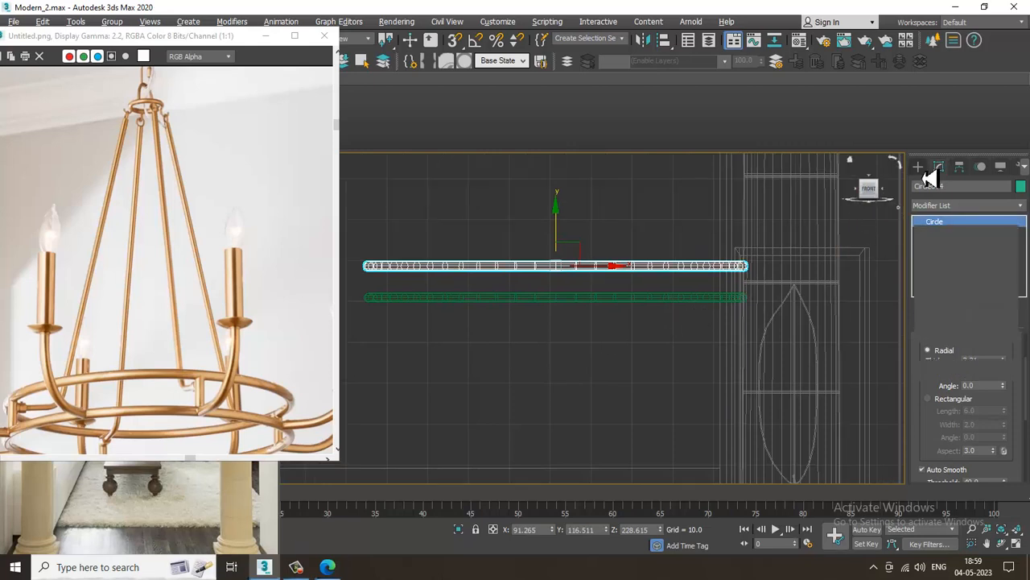
pyautogui.click(940, 255)
pyautogui.scroll(2, 610, 272)
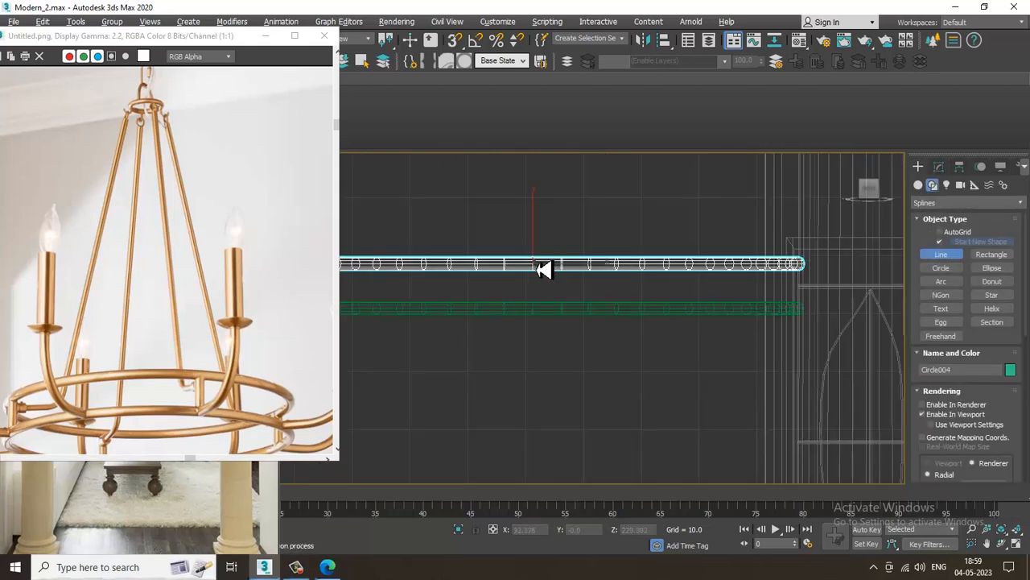
pyautogui.moveTo(533, 272); pyautogui.dragTo(539, 319)
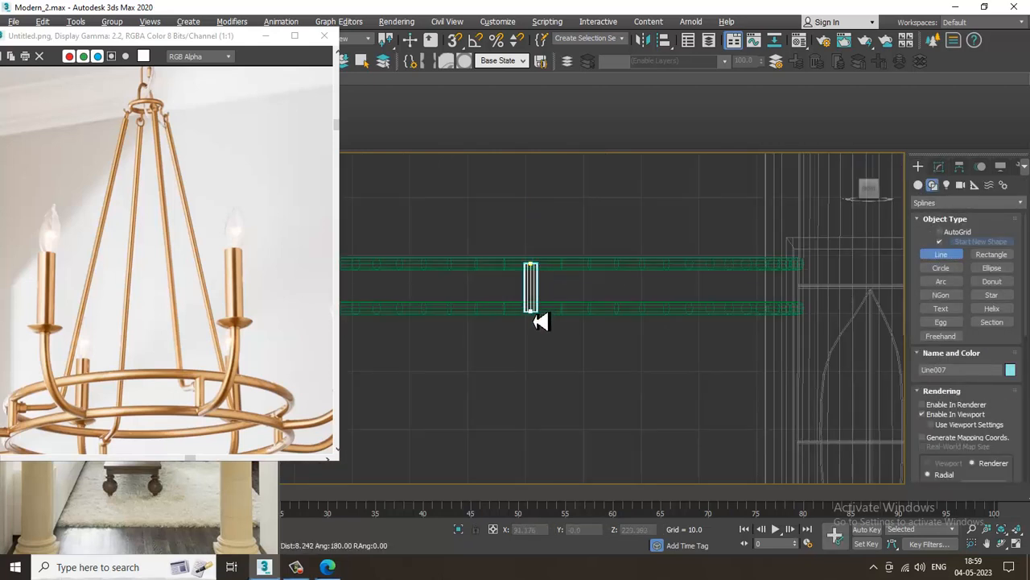
pyautogui.press('w')
# Step: In the top view, move the connecting line along Y onto the front edge of the rings, at about Y 70.6
pyautogui.hotkey('alt', 'w')
pyautogui.rightClick(377, 257)
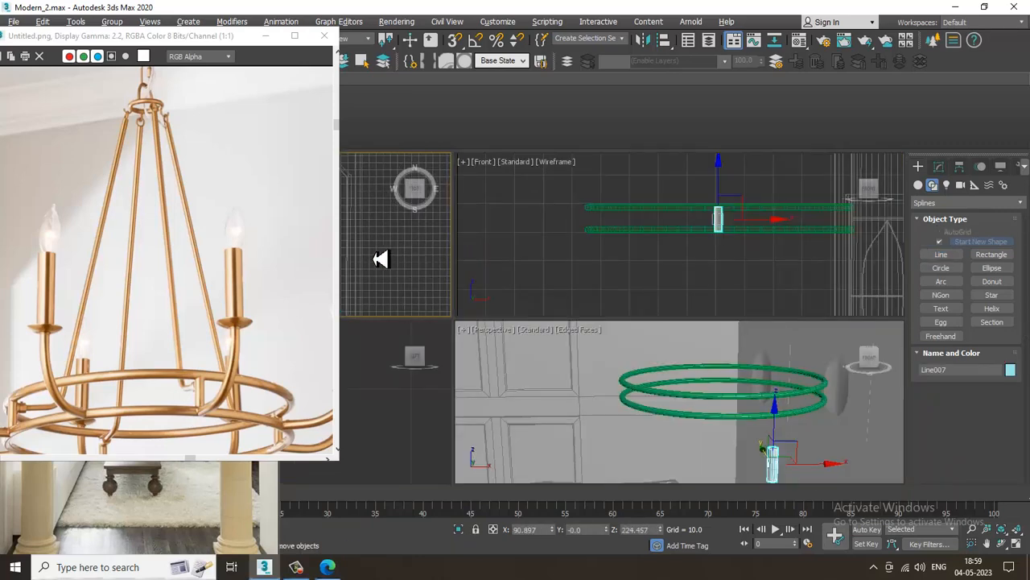
pyautogui.hotkey('alt', 'w')
pyautogui.press('z')
pyautogui.moveTo(455, 276); pyautogui.dragTo(534, 395, button='middle')
pyautogui.scroll(-5, 545, 254)
pyautogui.scroll(2, 548, 388)
pyautogui.moveTo(527, 415); pyautogui.dragTo(544, 143)
pyautogui.scroll(2, 545, 212)
pyautogui.moveTo(545, 212); pyautogui.dragTo(568, 386, button='middle')
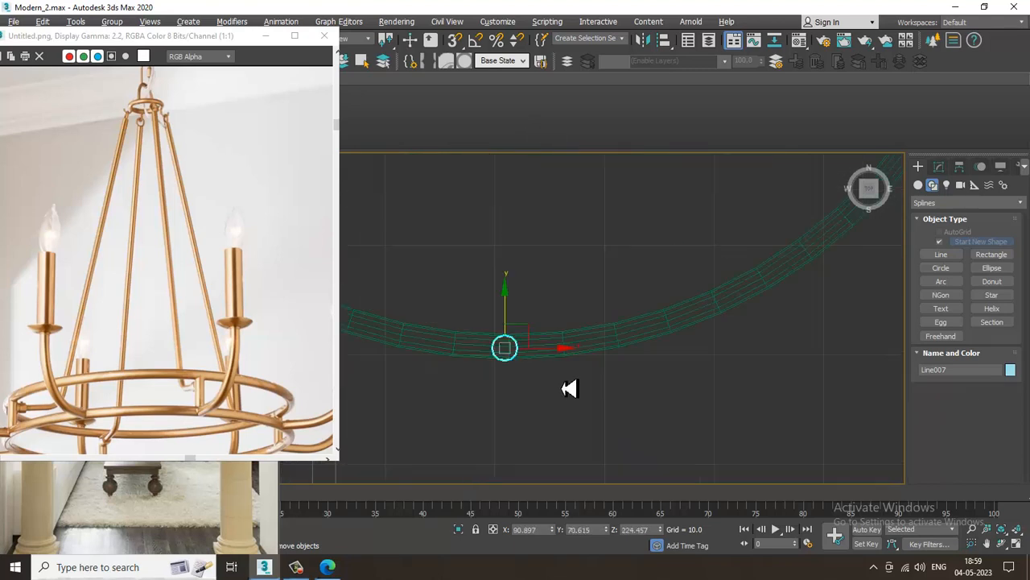
# Step: Reduce the connecting post's radial thickness to 1.768 and nudge it to Y 70.793
pyautogui.scroll(3, 553, 368)
pyautogui.click(939, 166)
pyautogui.scroll(-5, 991, 385)
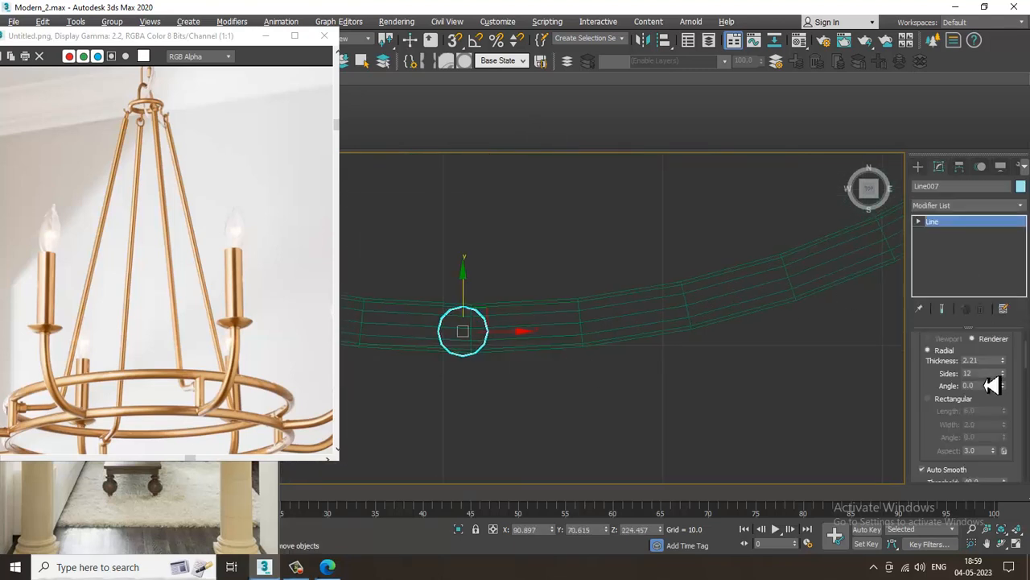
pyautogui.moveTo(1010, 367); pyautogui.dragTo(1014, 379)
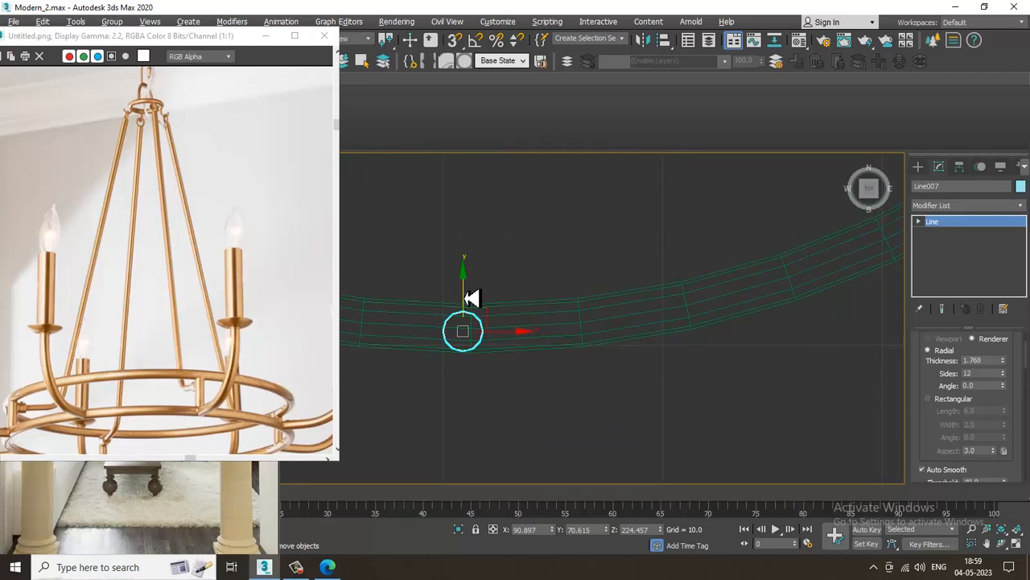
pyautogui.scroll(-4, 472, 292)
pyautogui.scroll(1, 591, 308)
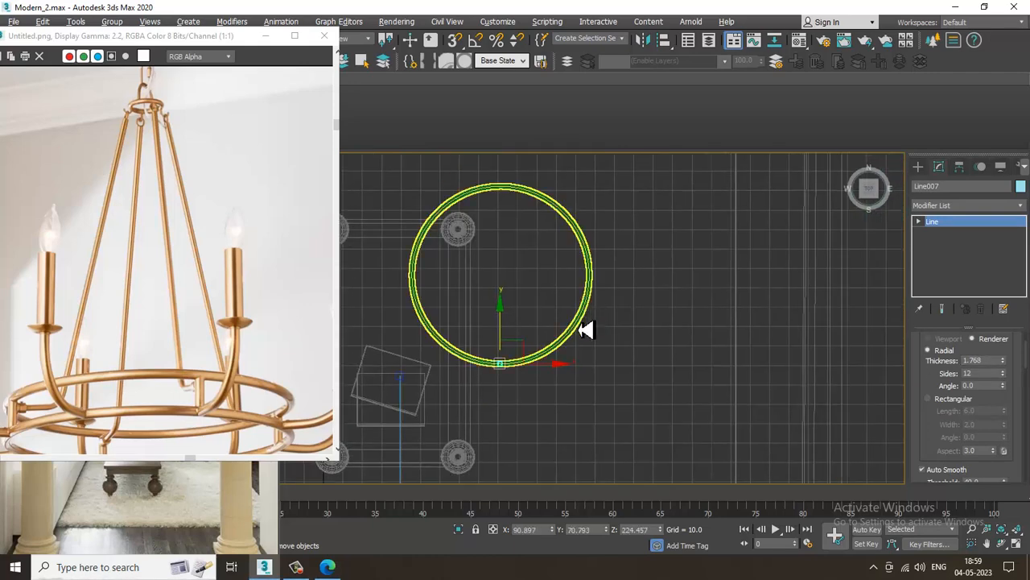
# Step: Check the post's fit within the upper ring, then select the post and enable Affect Pivot Only
pyautogui.click(586, 330)
pyautogui.scroll(2, 562, 360)
pyautogui.scroll(3, 497, 382)
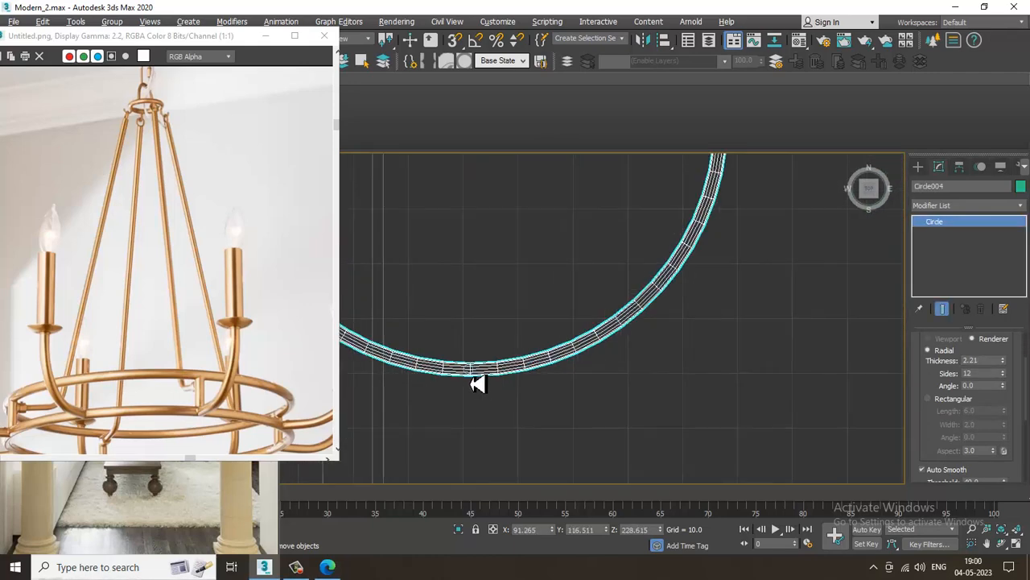
pyautogui.scroll(4, 477, 379)
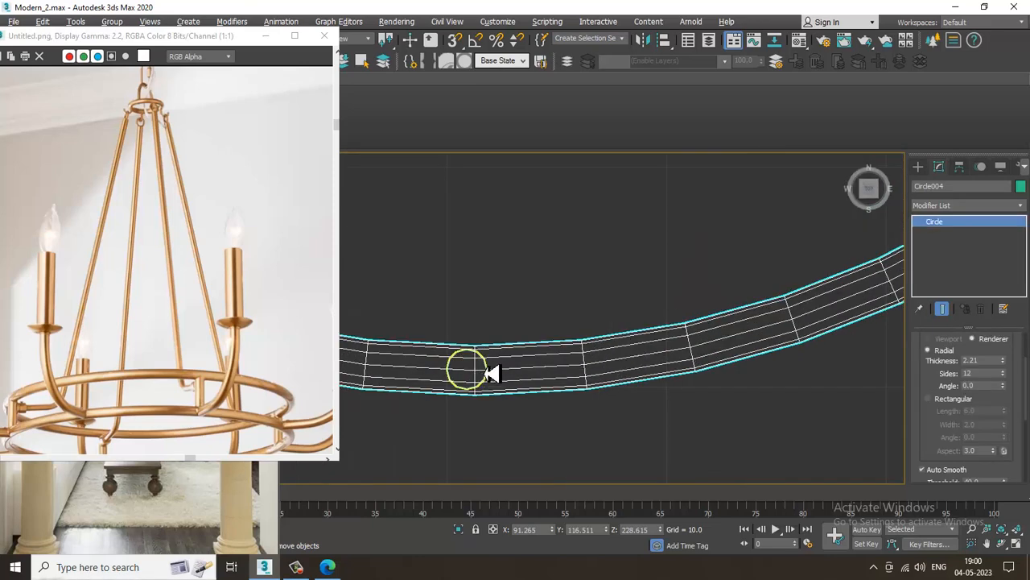
pyautogui.click(486, 371)
pyautogui.click(960, 167)
pyautogui.click(974, 258)
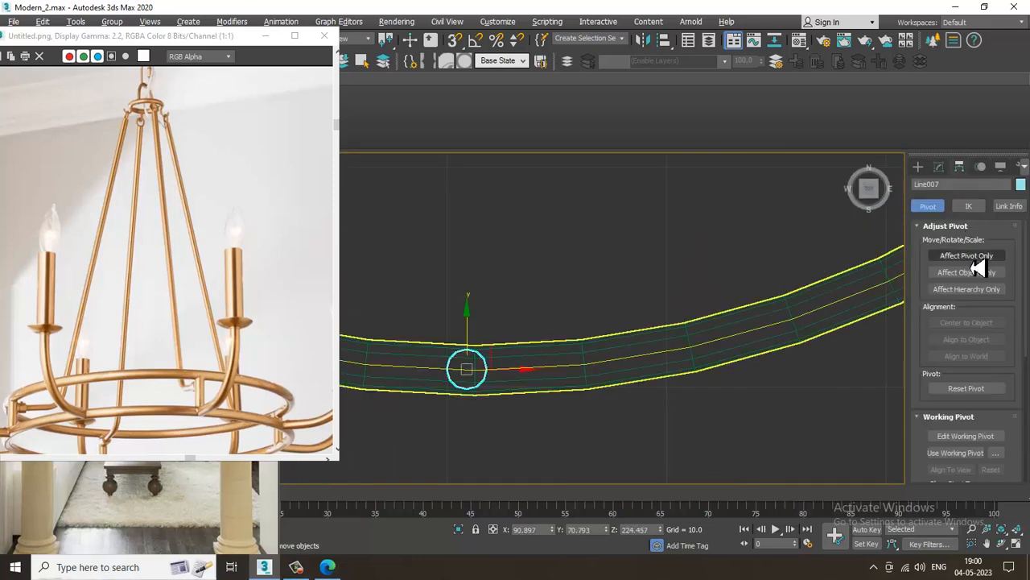
# Step: Move the chandelier reference window off the toolbar and pick the upper ring as the reference coordinate system
pyautogui.moveTo(217, 37); pyautogui.dragTo(177, 176)
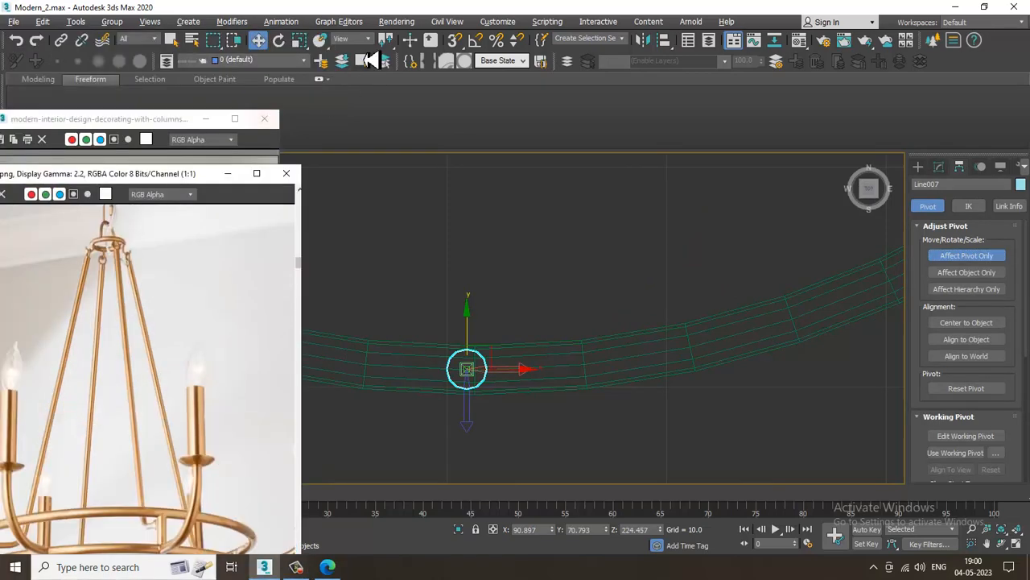
pyautogui.click(366, 41)
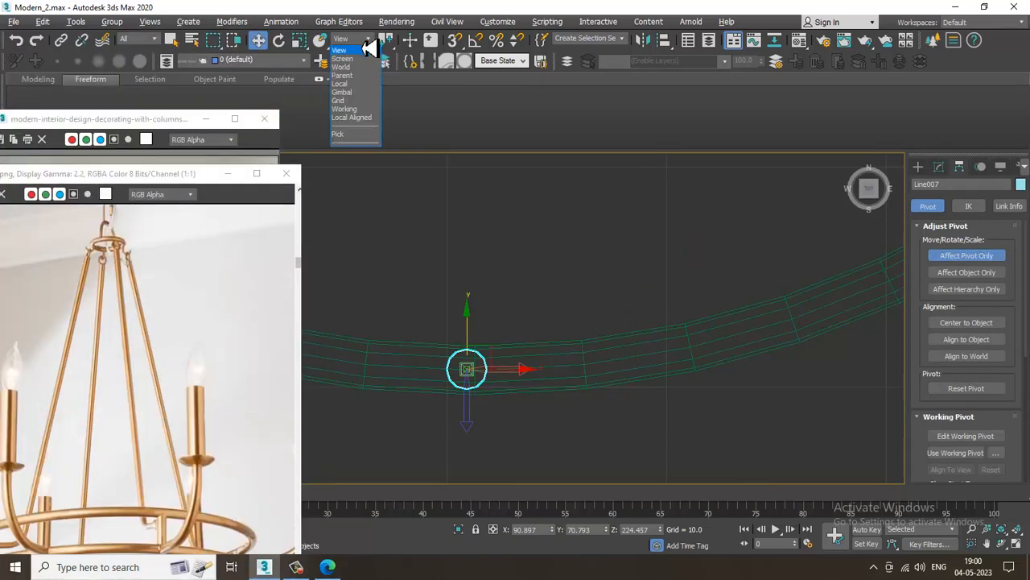
pyautogui.click(366, 145)
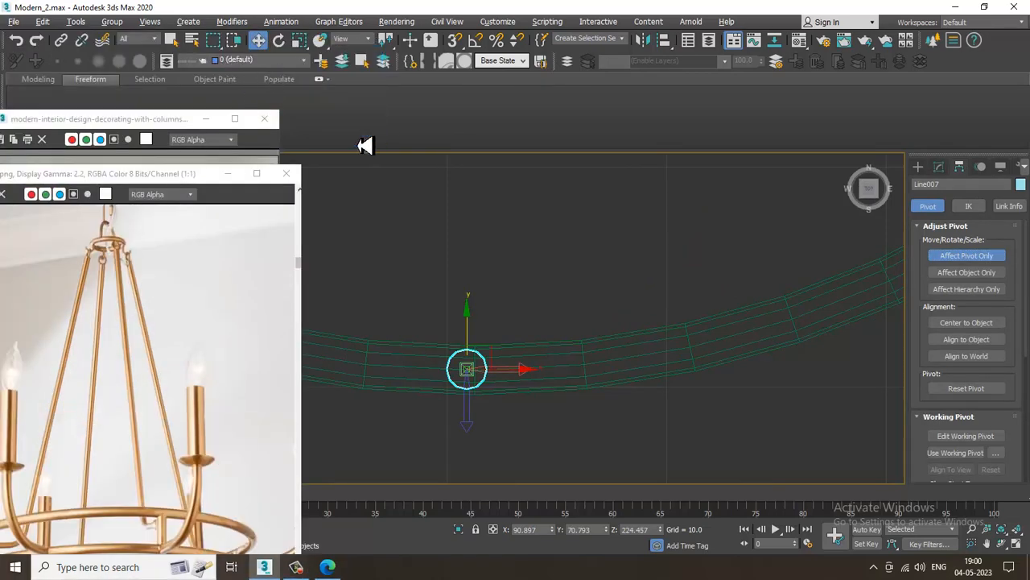
pyautogui.click(635, 344)
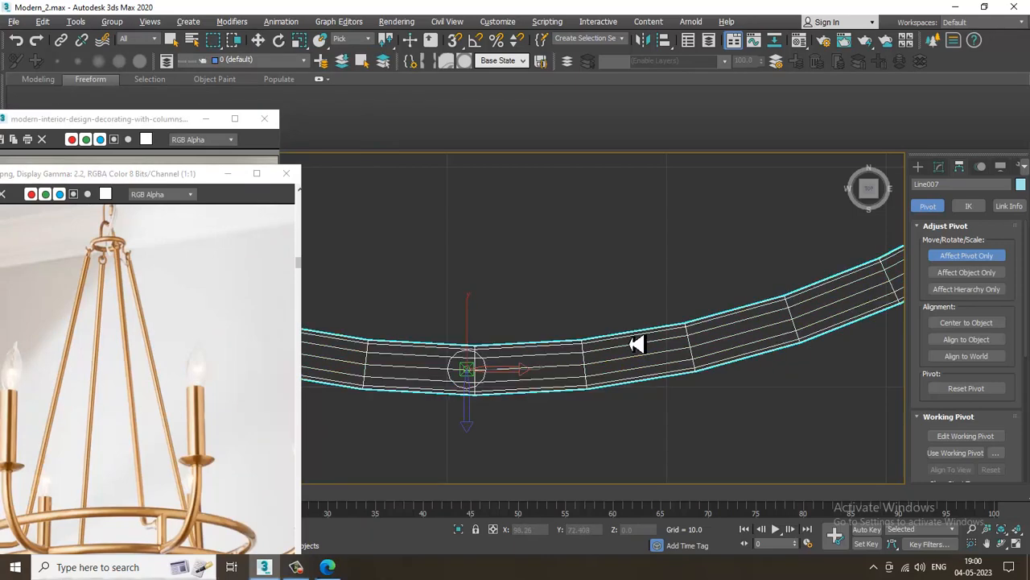
pyautogui.scroll(-8, 636, 344)
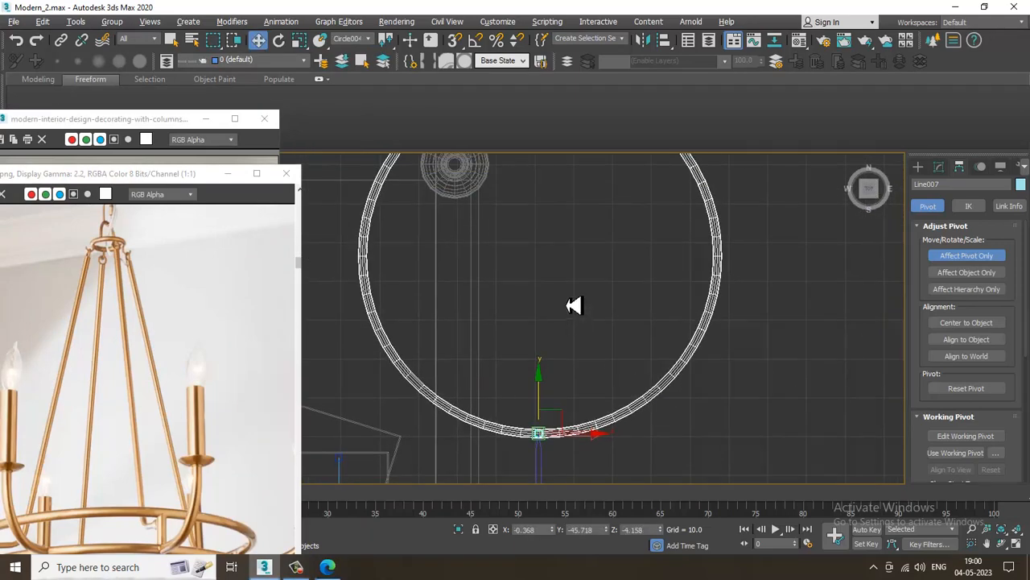
pyautogui.press('e')
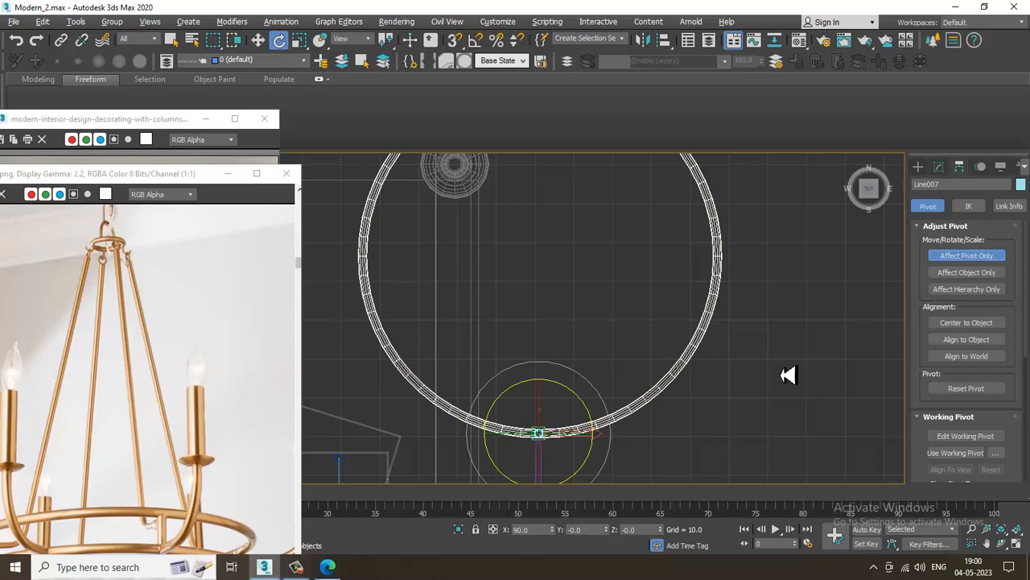
pyautogui.press('w')
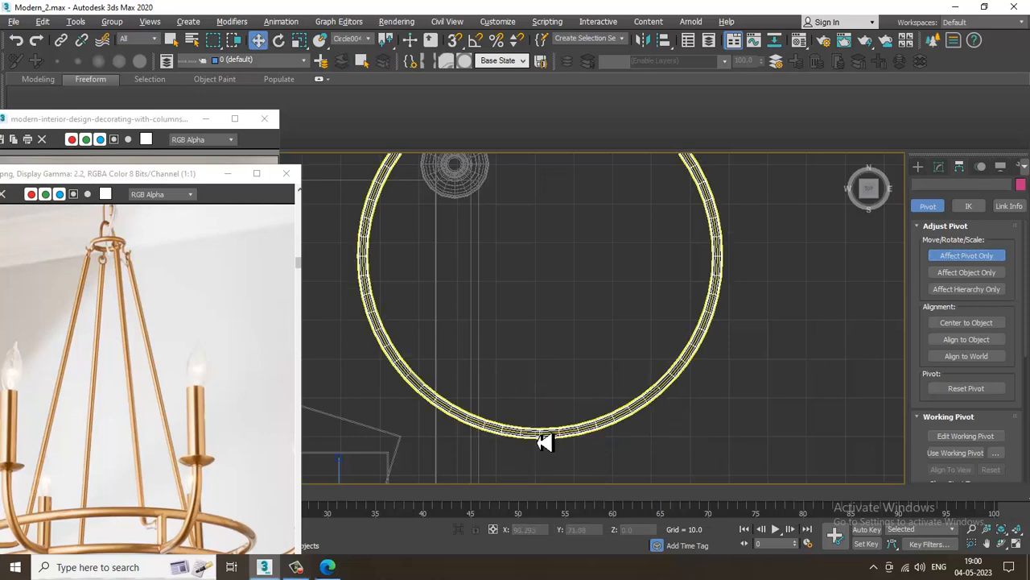
pyautogui.click(544, 440)
pyautogui.click(545, 441)
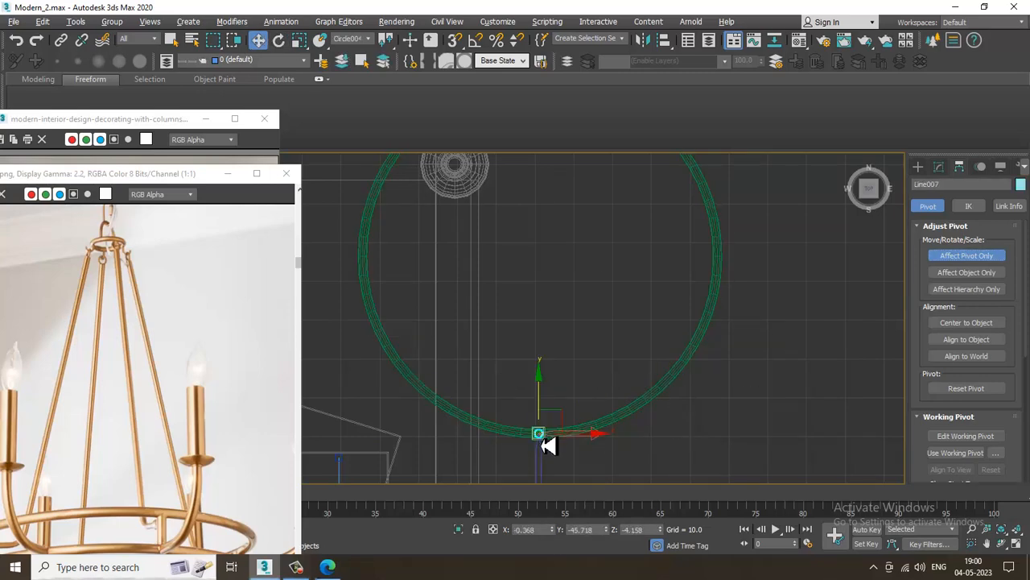
pyautogui.scroll(3, 610, 437)
pyautogui.click(978, 258)
pyautogui.scroll(-3, 529, 357)
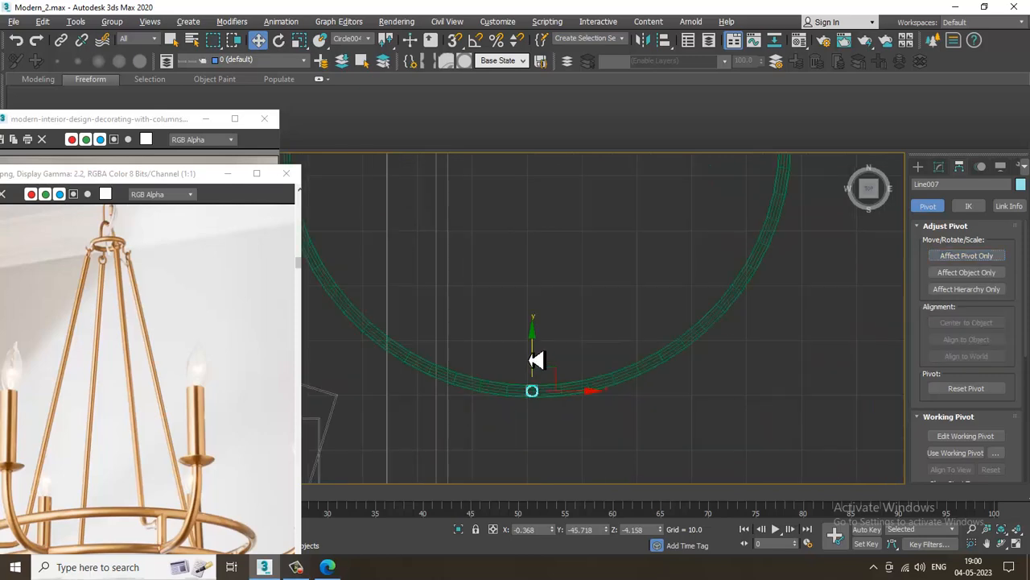
pyautogui.press('e')
pyautogui.moveTo(529, 359); pyautogui.dragTo(479, 435, button='middle')
pyautogui.scroll(-1, 484, 394)
pyautogui.press('w')
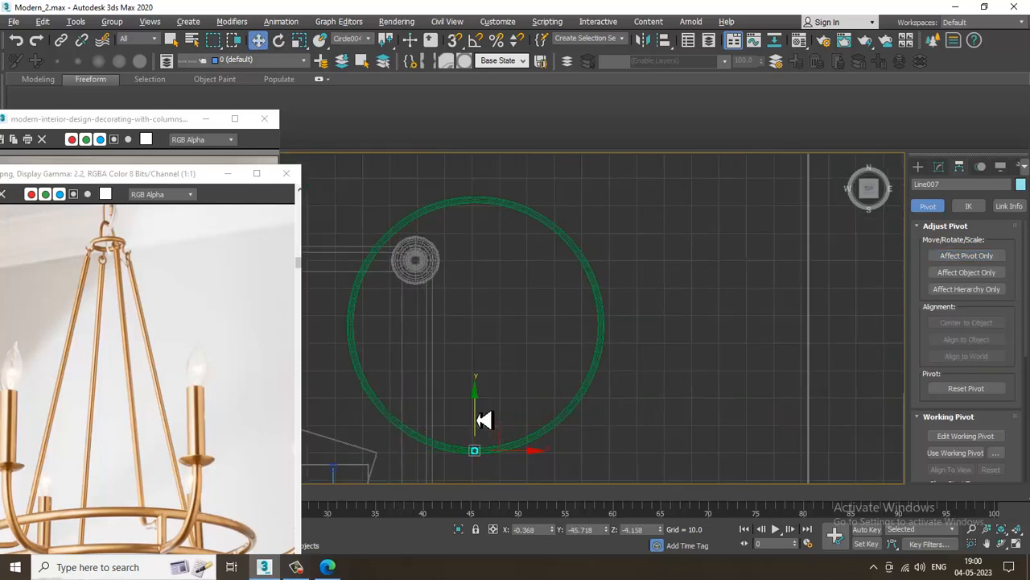
pyautogui.click(965, 255)
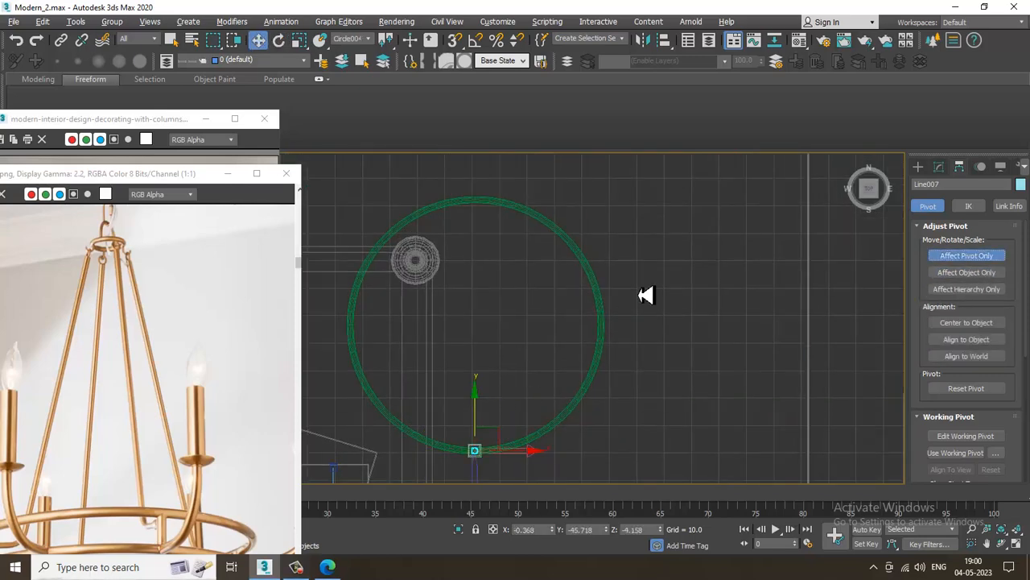
pyautogui.click(605, 311)
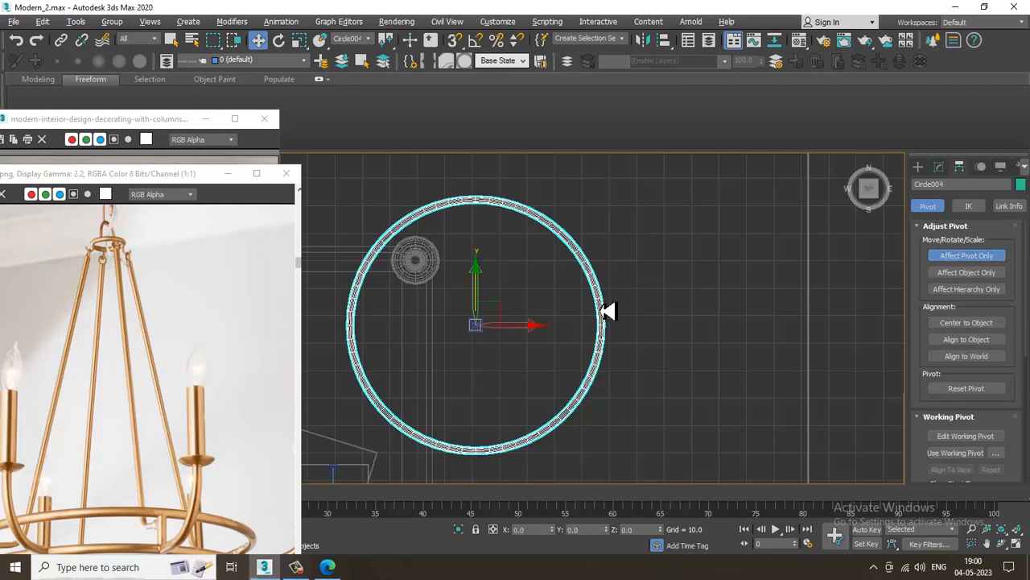
pyautogui.click(967, 259)
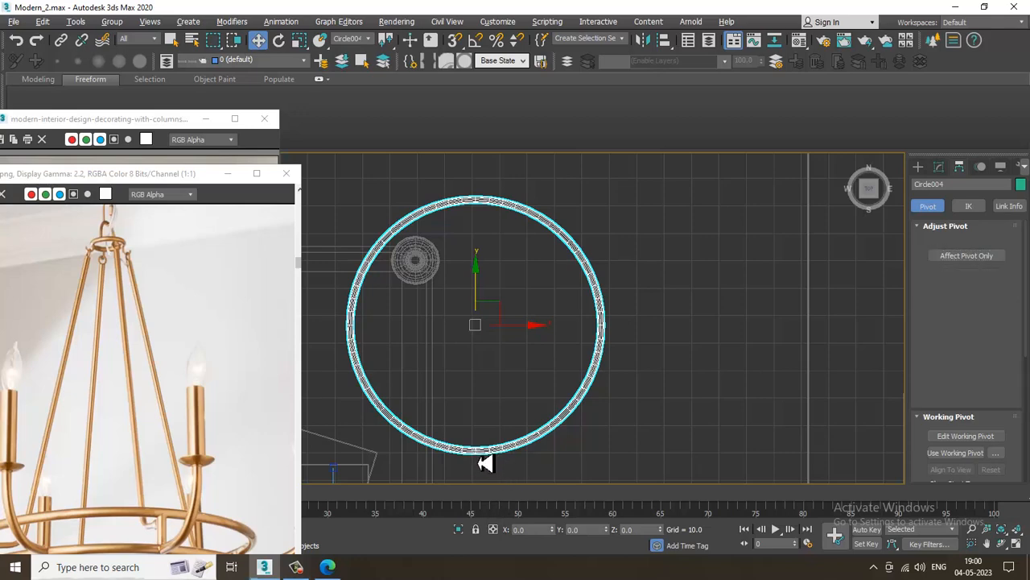
pyautogui.scroll(2, 485, 462)
pyautogui.scroll(2, 483, 467)
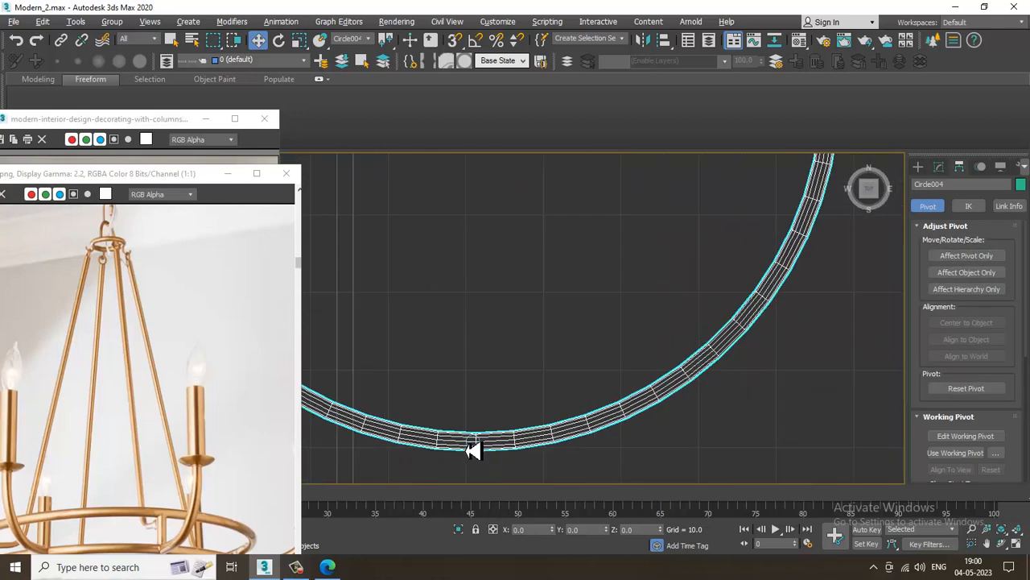
pyautogui.scroll(-4, 477, 452)
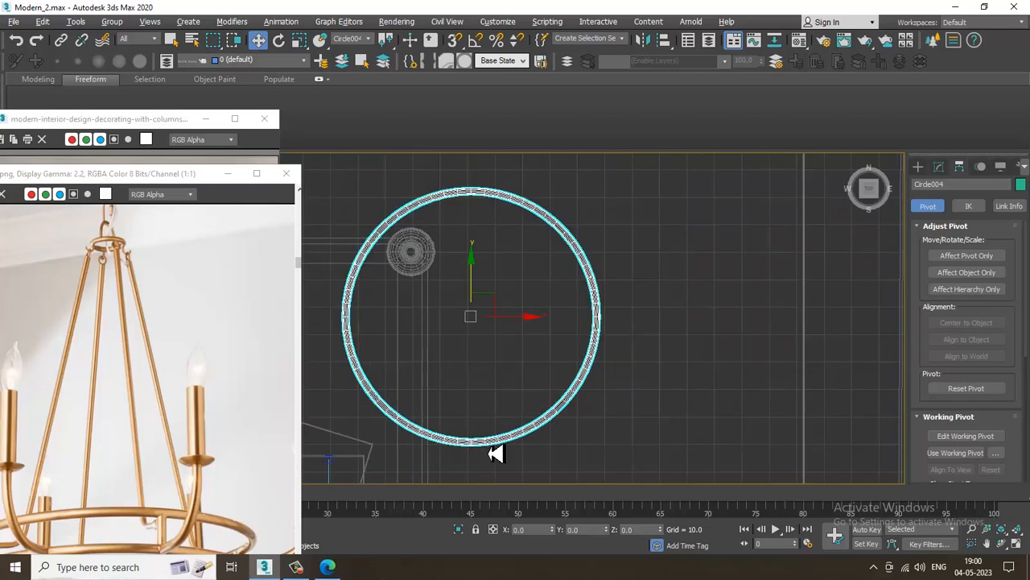
pyautogui.click(478, 465)
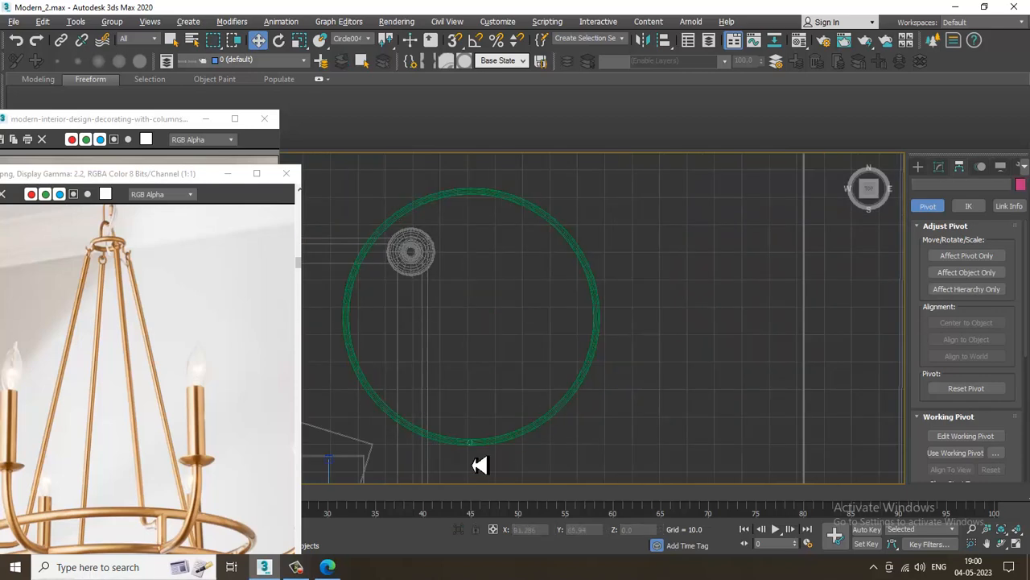
pyautogui.click(555, 417)
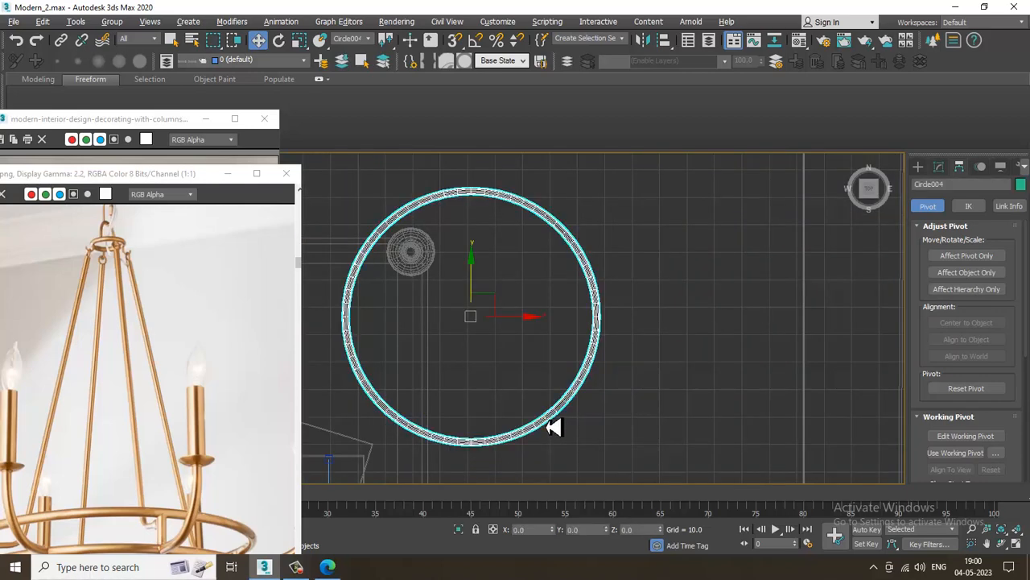
# Step: Move the connecting post's pivot along Y to the centre of the rings
pyautogui.click(477, 452)
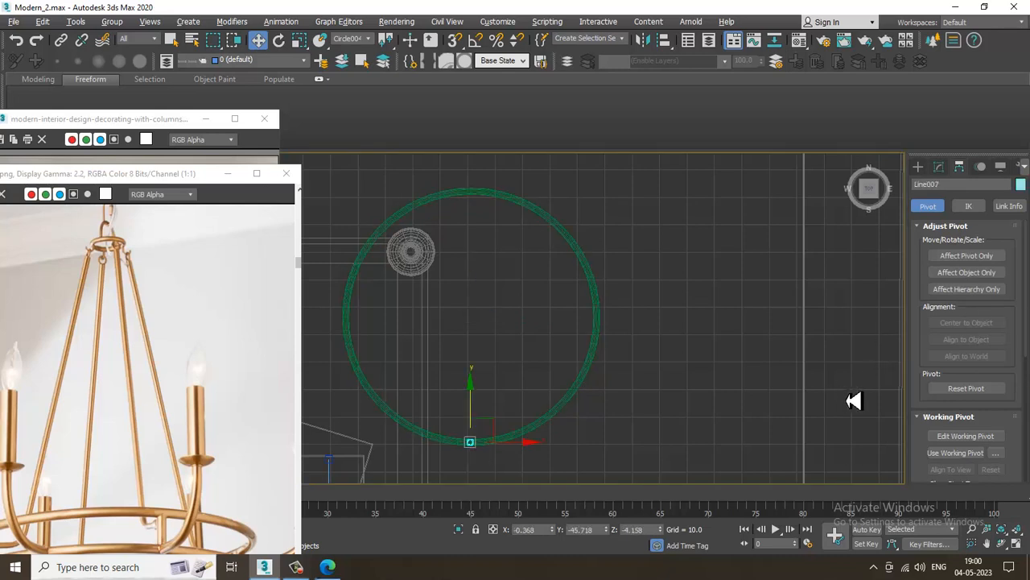
pyautogui.click(986, 257)
pyautogui.moveTo(468, 410); pyautogui.dragTo(521, 282)
pyautogui.click(965, 256)
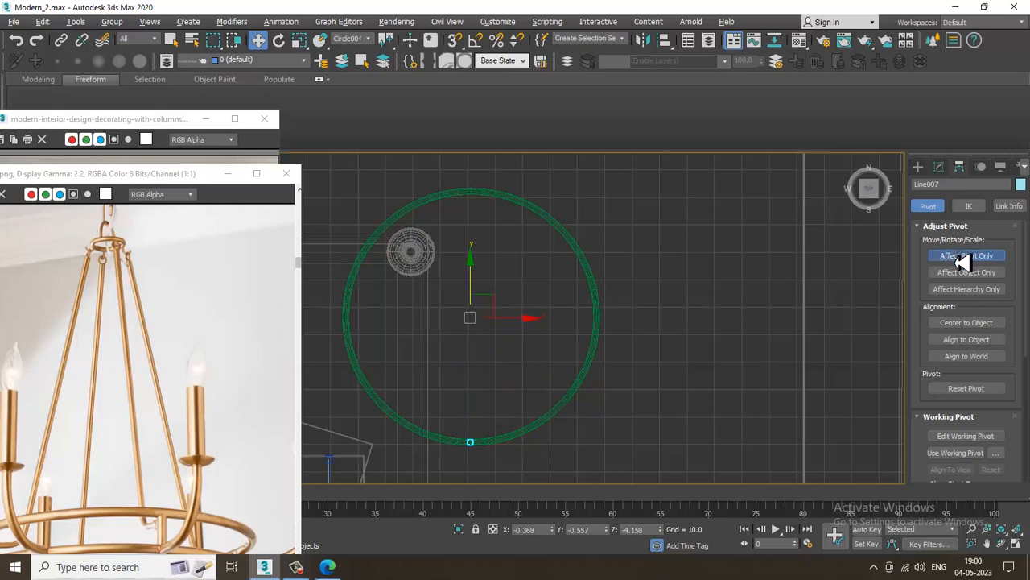
# Step: Rotate-copy the post around the rings by about 63.4 degrees, making 5 copies
pyautogui.press('e')
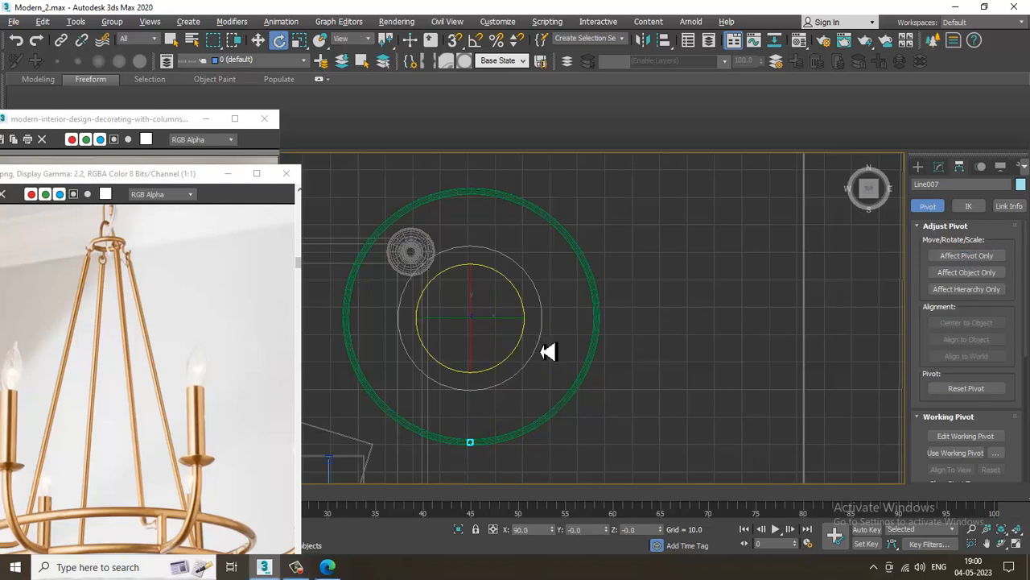
pyautogui.click(540, 345)
pyautogui.moveTo(612, 267)
pyautogui.mouseDown()
pyautogui.moveTo(622, 258)
pyautogui.moveTo(629, 286)
pyautogui.mouseUp()
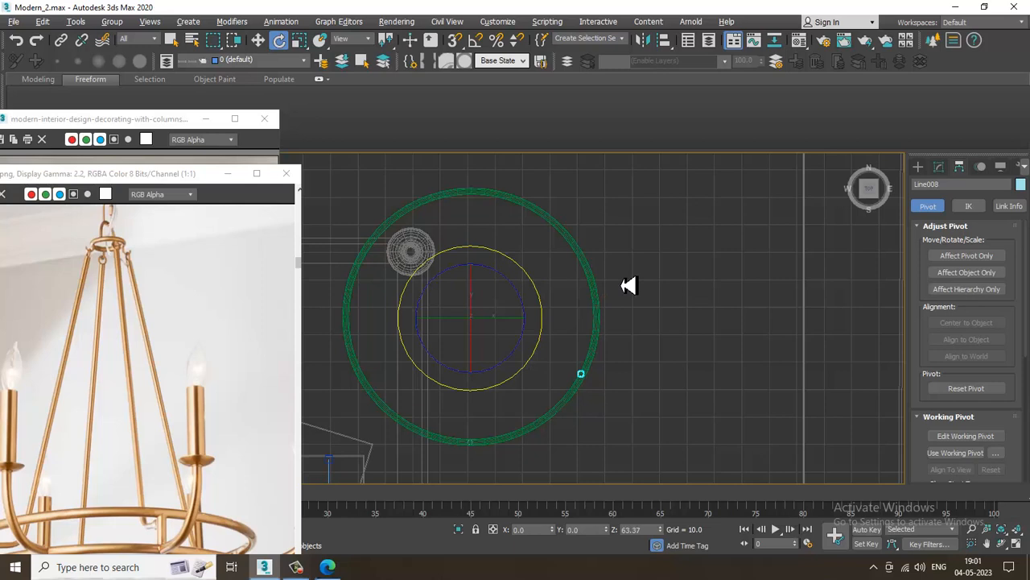
pyautogui.keyDown('shift'); pyautogui.moveTo(628, 285); pyautogui.dragTo(628, 285); pyautogui.keyUp('shift')
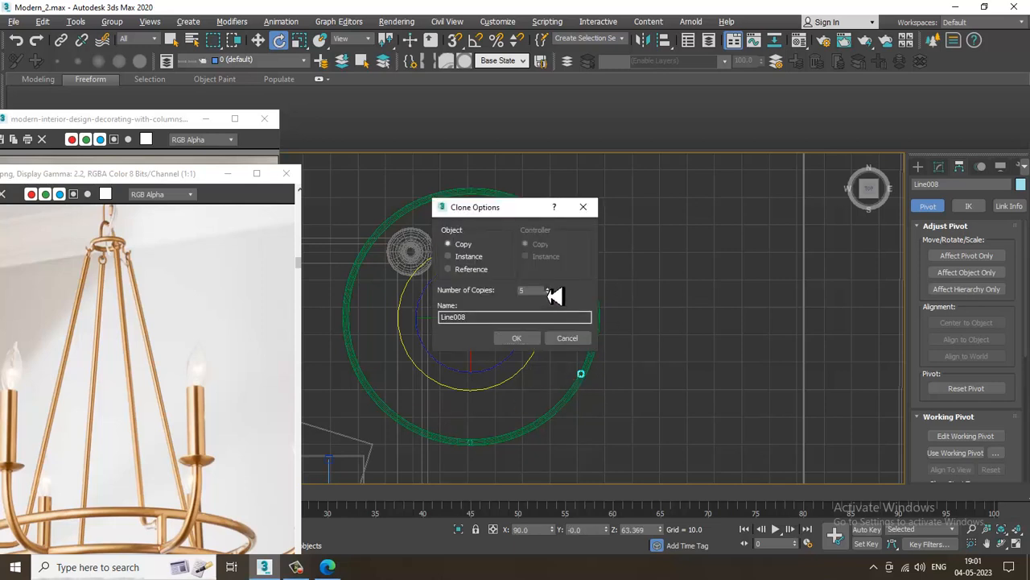
pyautogui.click(517, 338)
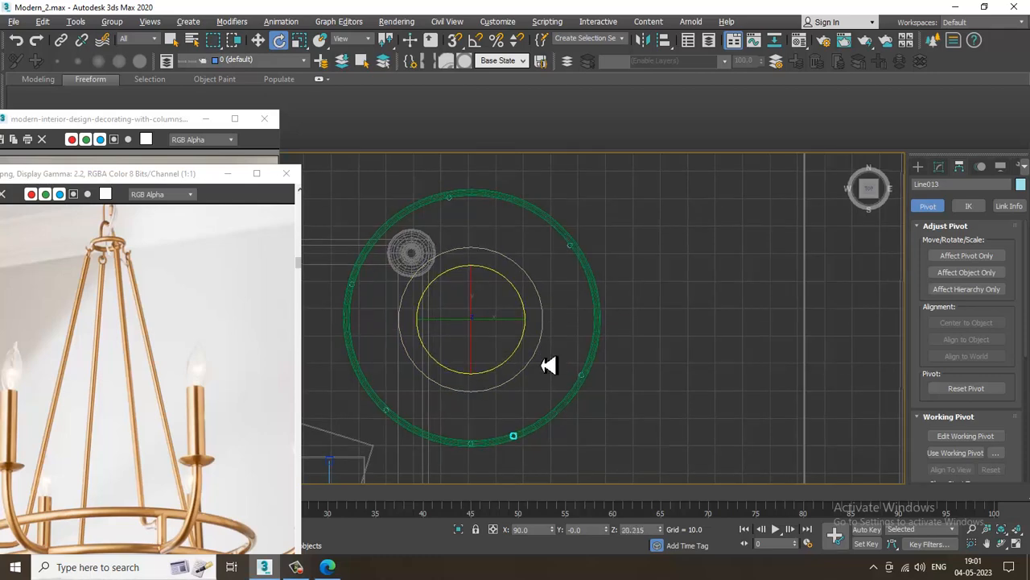
# Step: Delete the surplus last post beside the original one and freeze both rings
pyautogui.scroll(-2, 555, 387)
pyautogui.scroll(6, 581, 354)
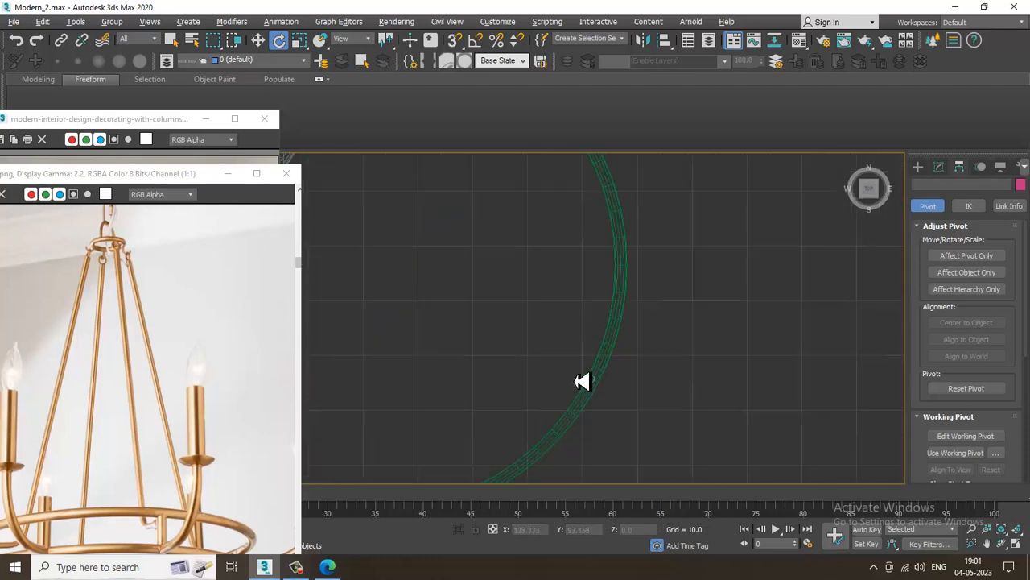
pyautogui.click(593, 392)
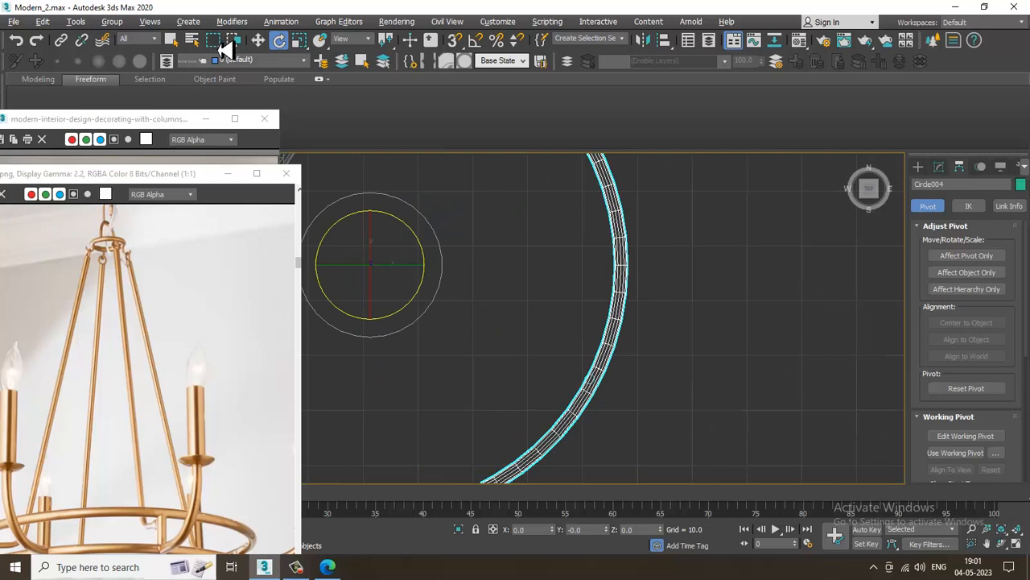
pyautogui.click(654, 326)
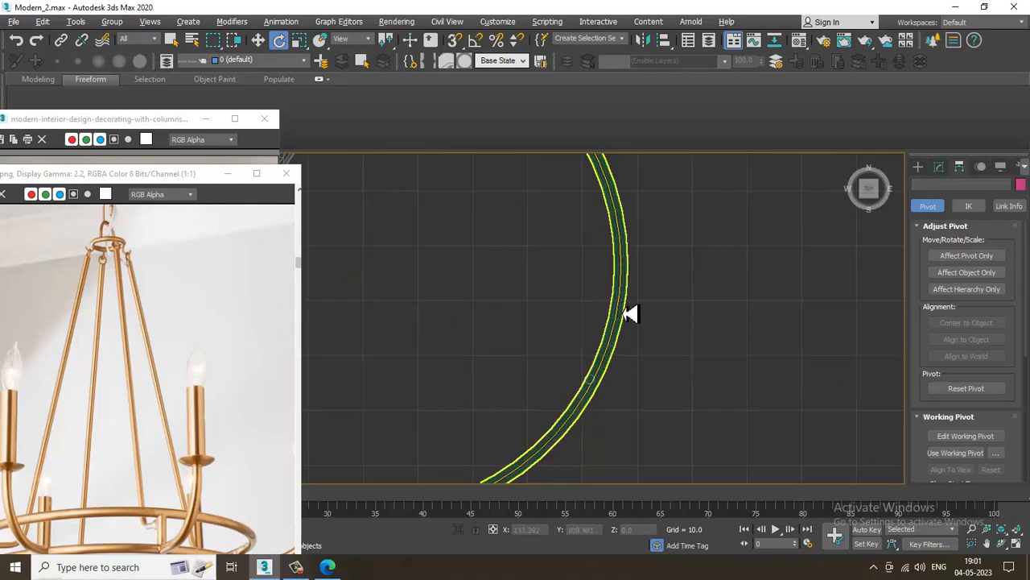
pyautogui.click(616, 313)
pyautogui.moveTo(574, 306); pyautogui.dragTo(629, 327)
pyautogui.rightClick(619, 331)
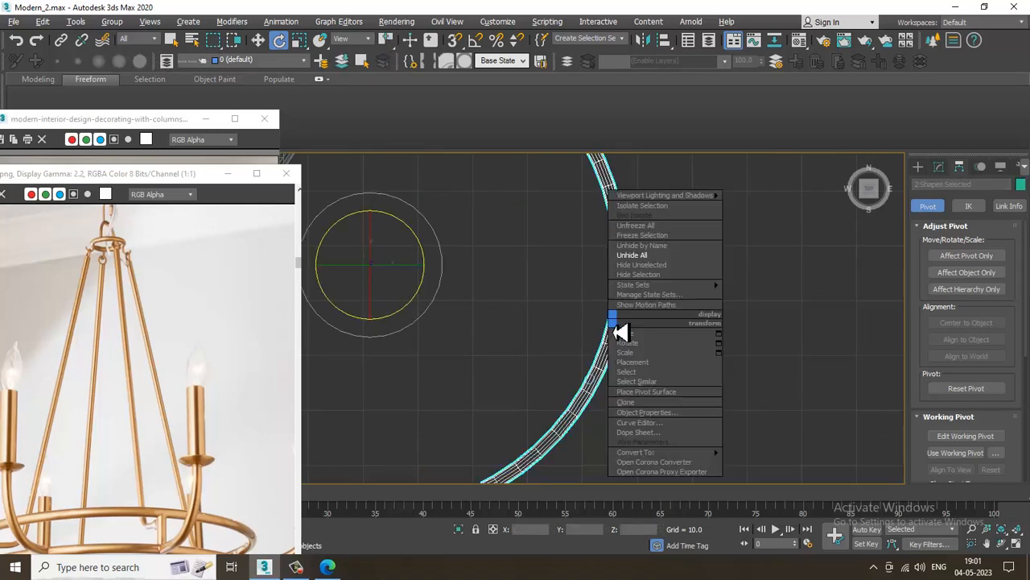
pyautogui.click(625, 253)
# Step: Nudge the two posts on the east side of the rings along X to 0.334 and 1.292, onto the ring band
pyautogui.scroll(3, 574, 375)
pyautogui.click(574, 375)
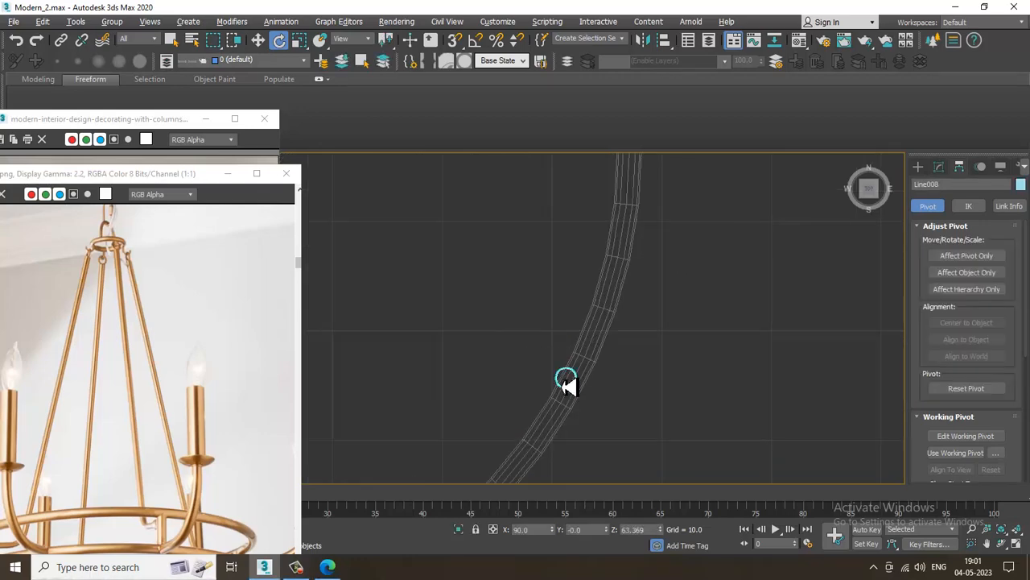
pyautogui.press('w')
pyautogui.scroll(-5, 567, 379)
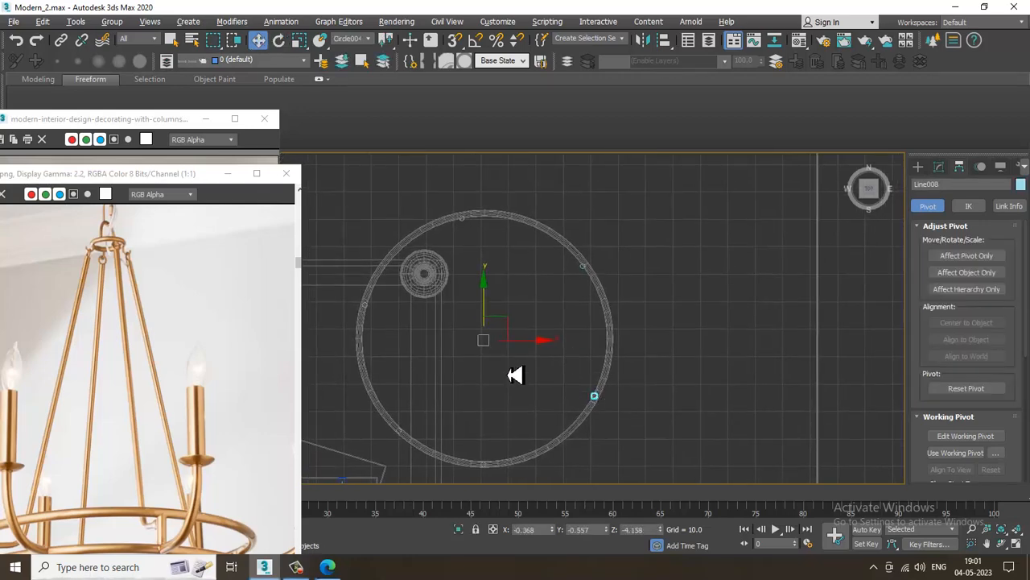
pyautogui.scroll(4, 630, 311)
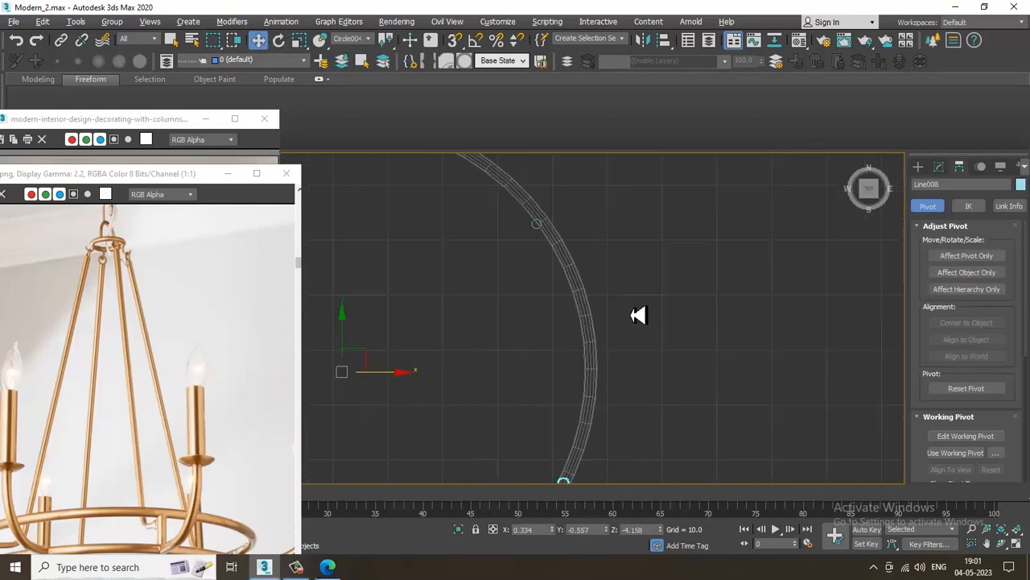
pyautogui.click(535, 226)
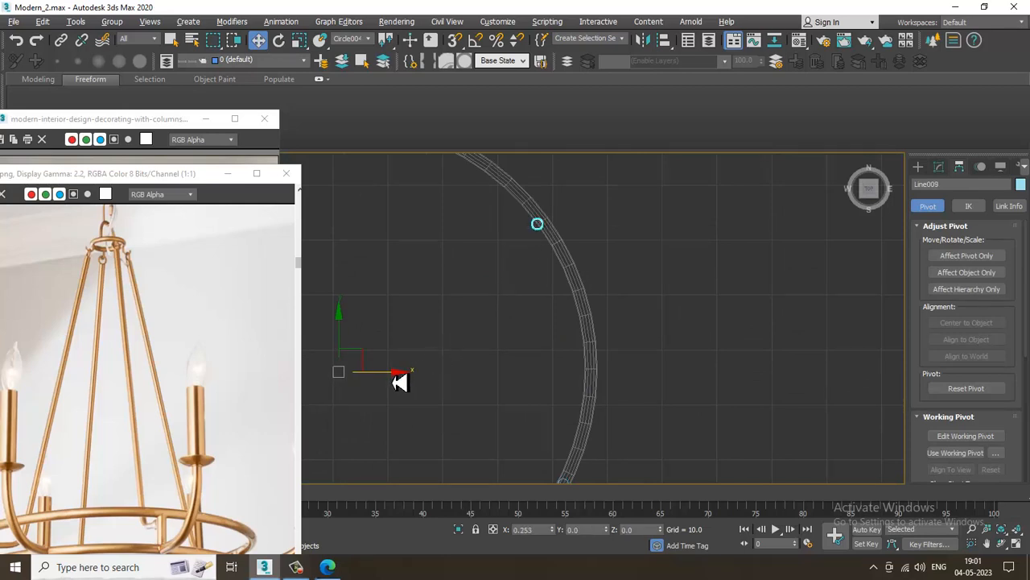
pyautogui.moveTo(393, 384); pyautogui.dragTo(408, 381)
pyautogui.scroll(-4, 572, 309)
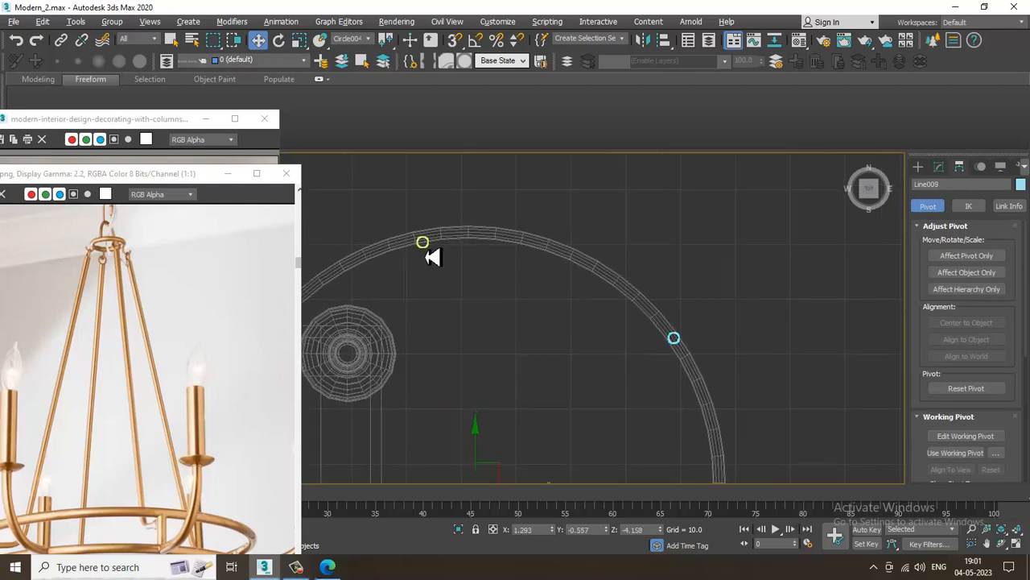
# Step: Nudge the northern post along Y and the western post along X to -0.982, so both sit within the ring band
pyautogui.click(425, 241)
pyautogui.scroll(3, 499, 315)
pyautogui.moveTo(482, 428); pyautogui.dragTo(482, 424)
pyautogui.scroll(-4, 523, 352)
pyautogui.scroll(4, 473, 376)
pyautogui.click(455, 307)
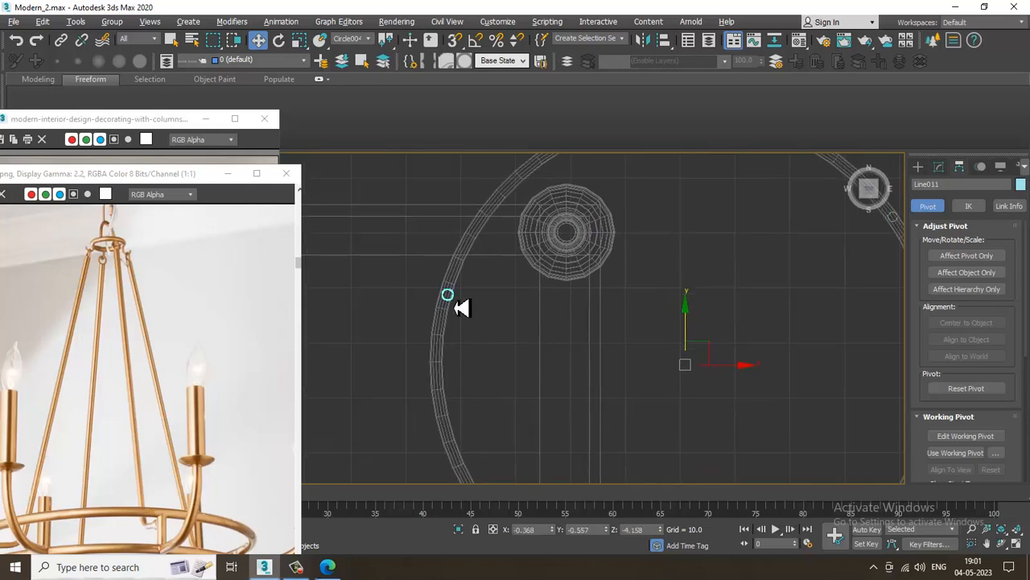
pyautogui.moveTo(737, 366); pyautogui.dragTo(732, 367)
pyautogui.moveTo(675, 468); pyautogui.dragTo(646, 278, button='middle')
pyautogui.scroll(-1, 550, 334)
pyautogui.scroll(1, 561, 362)
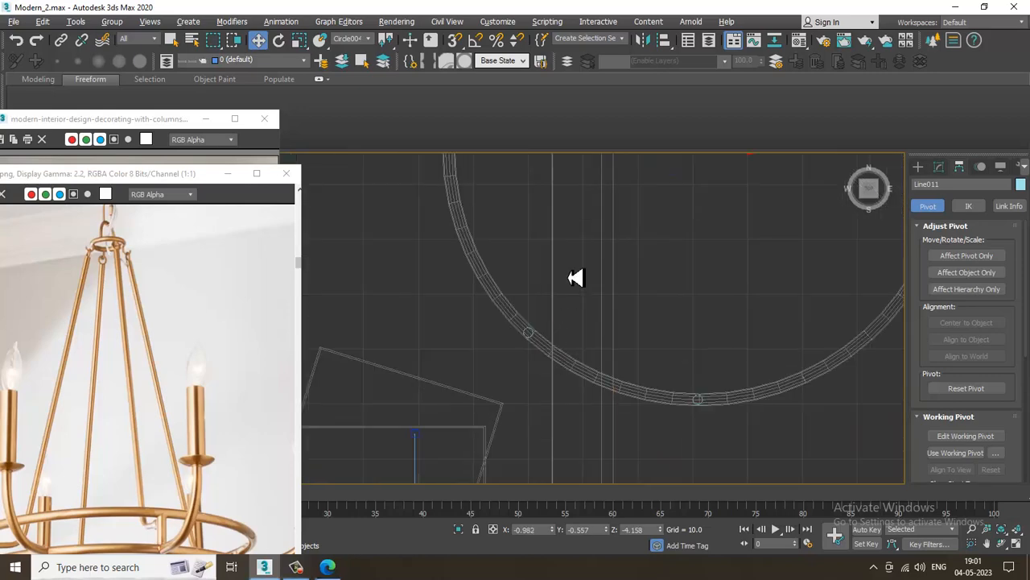
pyautogui.scroll(-2, 550, 239)
pyautogui.moveTo(550, 239); pyautogui.dragTo(479, 274, button='middle')
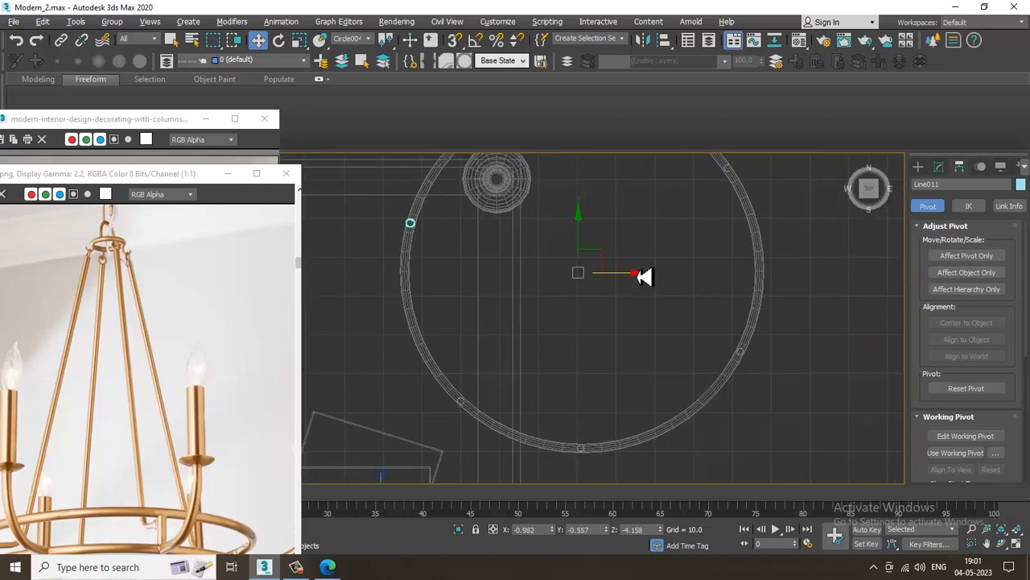
# Step: Examine the rings and posts in perspective against the chandelier reference image
pyautogui.scroll(-2, 511, 301)
pyautogui.hotkey('alt', 'w')
pyautogui.hotkey('alt', 'w')
pyautogui.moveTo(760, 416); pyautogui.dragTo(663, 317, button='middle')
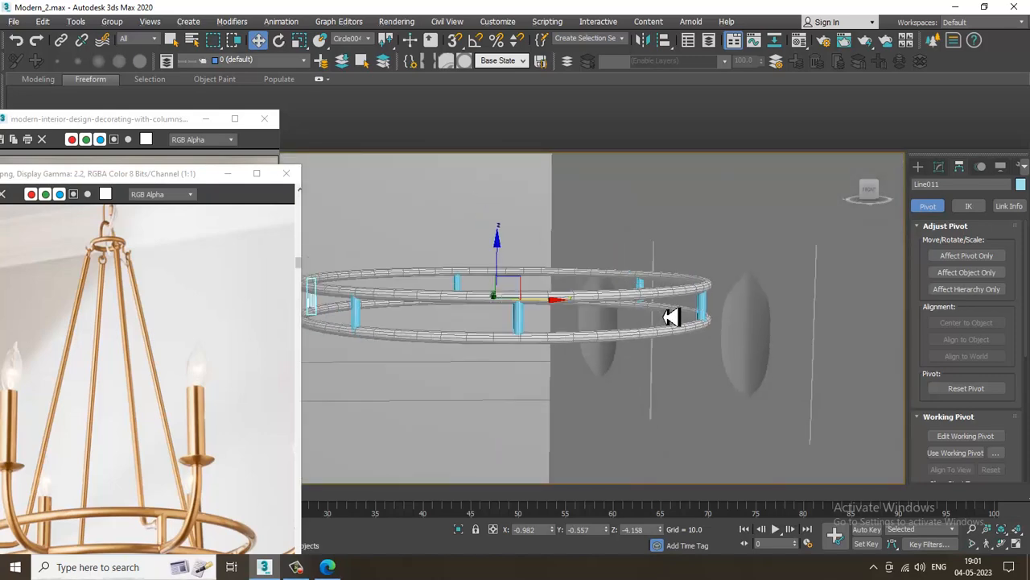
pyautogui.scroll(-1, 165, 371)
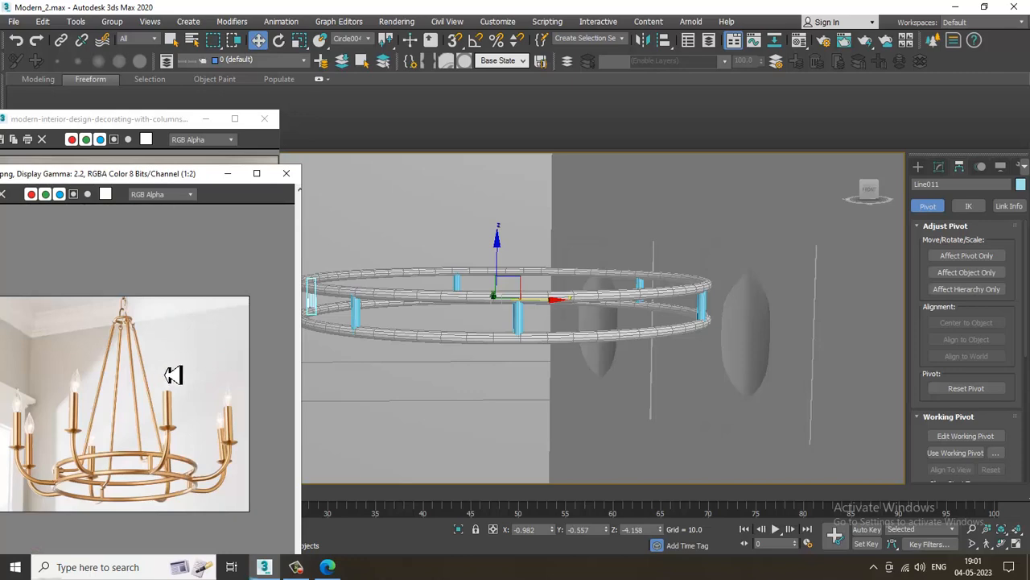
pyautogui.keyDown('alt'); pyautogui.moveTo(598, 368); pyautogui.dragTo(628, 377, button='middle'); pyautogui.keyUp('alt')
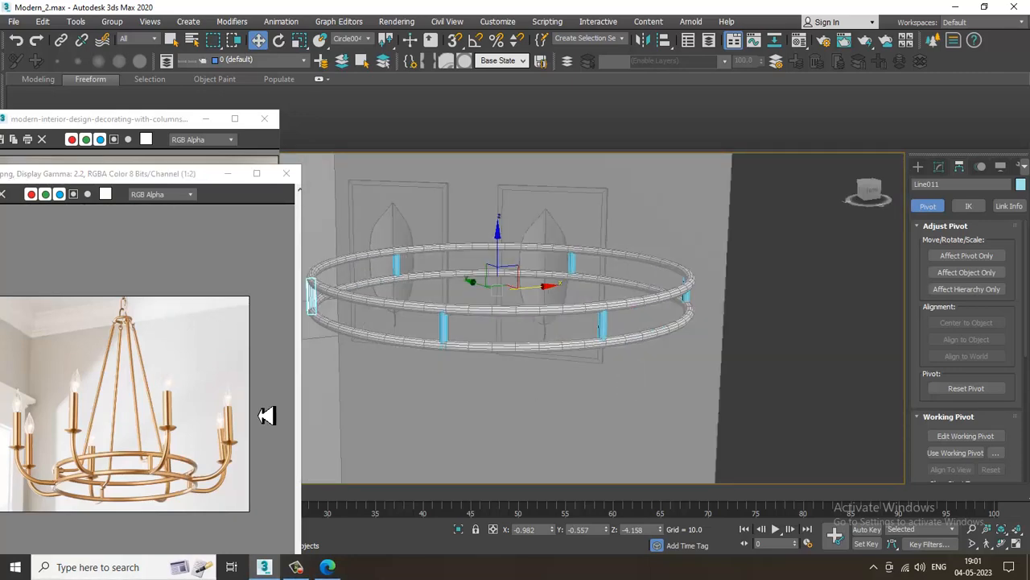
pyautogui.scroll(1, 185, 441)
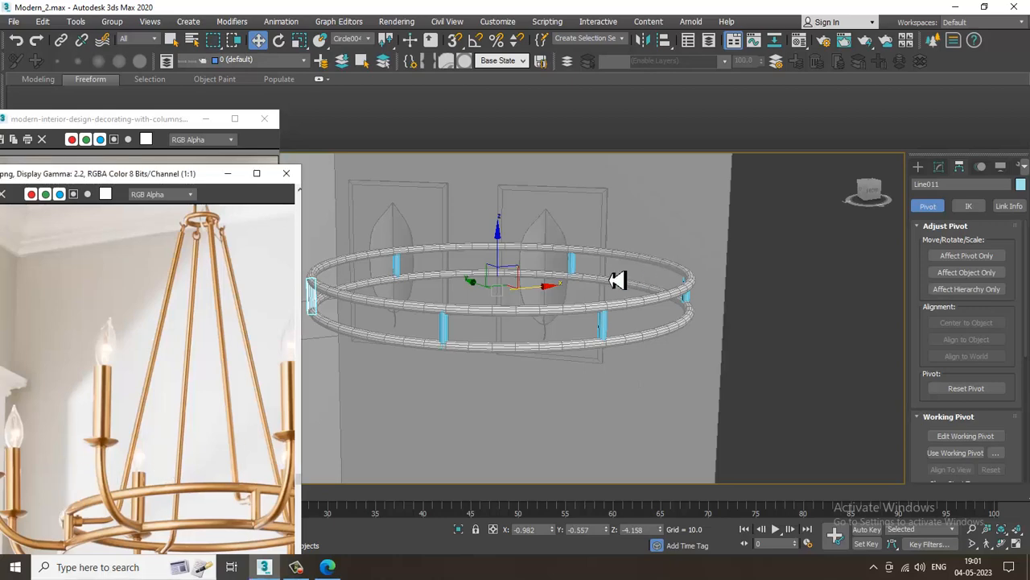
pyautogui.keyDown('alt'); pyautogui.moveTo(617, 279); pyautogui.dragTo(614, 325, button='middle'); pyautogui.keyUp('alt')
# Step: Unfreeze all objects and copy the upper ring straight up along Z to 53.939 as a single independent copy
pyautogui.rightClick(547, 372)
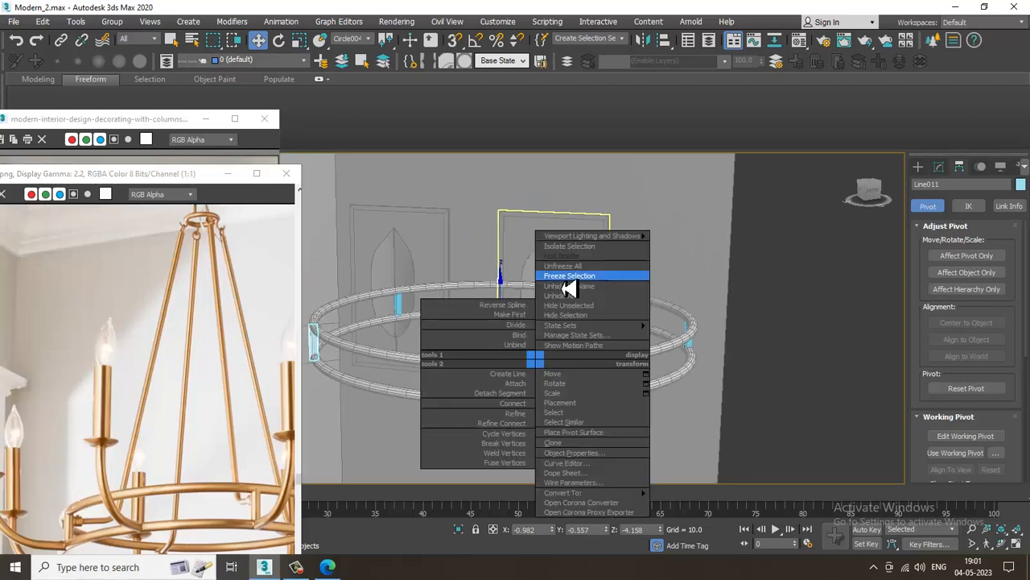
pyautogui.click(581, 272)
pyautogui.click(515, 370)
pyautogui.scroll(-2, 516, 370)
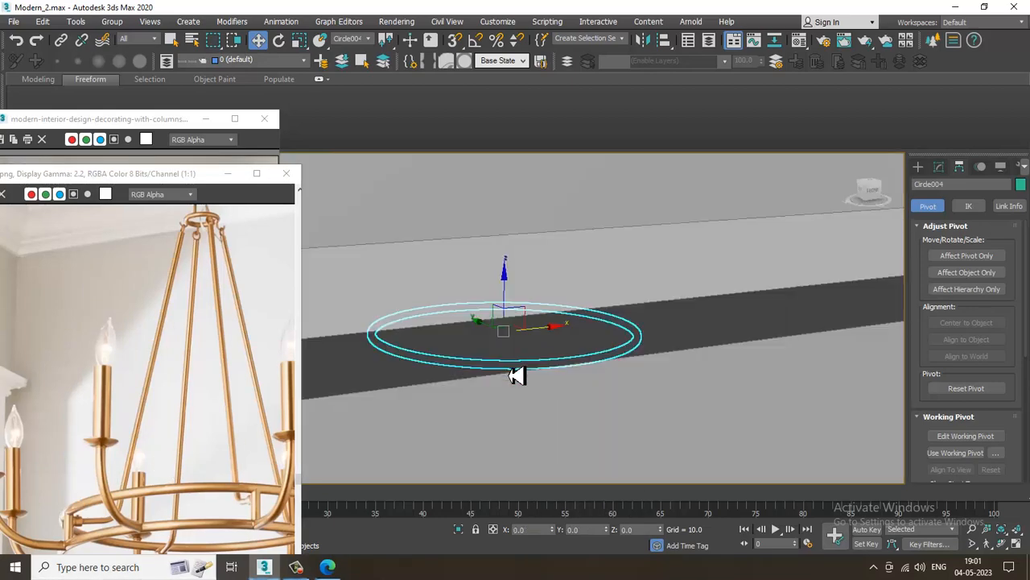
pyautogui.hotkey('alt', 'w')
pyautogui.hotkey('alt', 'w')
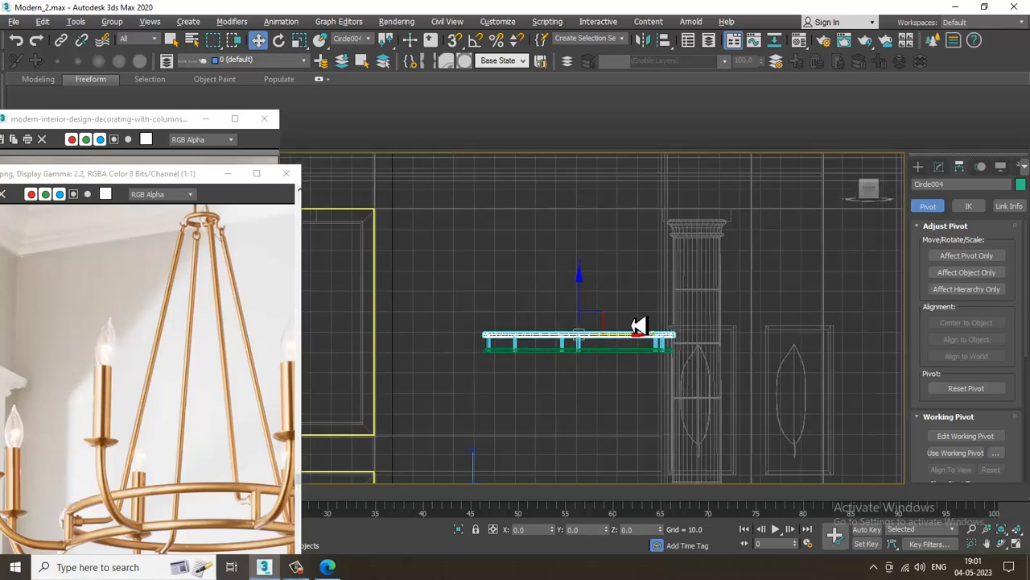
pyautogui.keyDown('shift'); pyautogui.moveTo(566, 359); pyautogui.dragTo(569, 246); pyautogui.keyUp('shift')
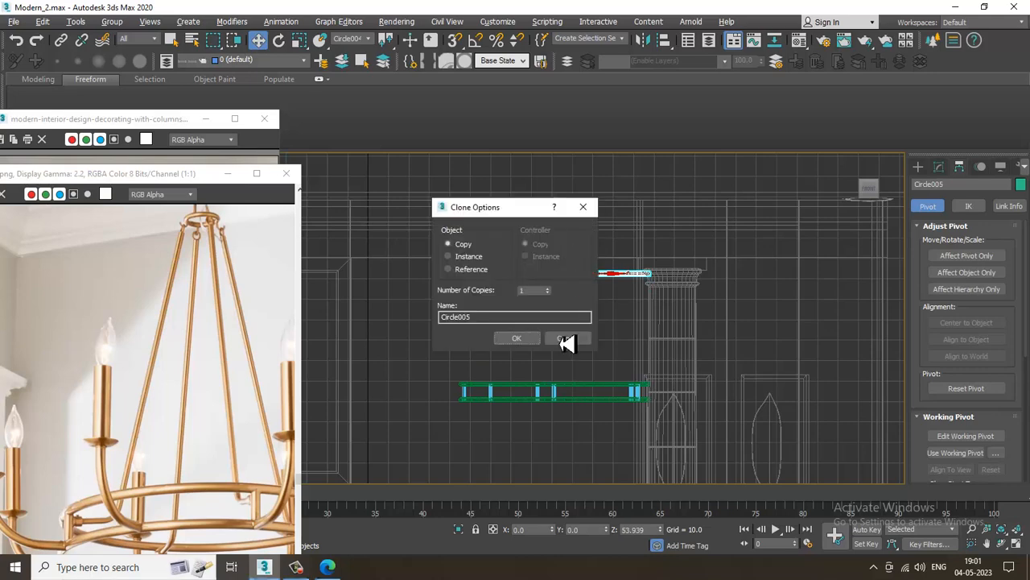
pyautogui.click(539, 337)
# Step: Scale the copied ring uniformly down to about 17.1% to form the chandelier's small top ring
pyautogui.scroll(-3, 542, 349)
pyautogui.moveTo(606, 300); pyautogui.dragTo(628, 170, button='middle')
pyautogui.scroll(2, 186, 360)
pyautogui.scroll(6, 605, 281)
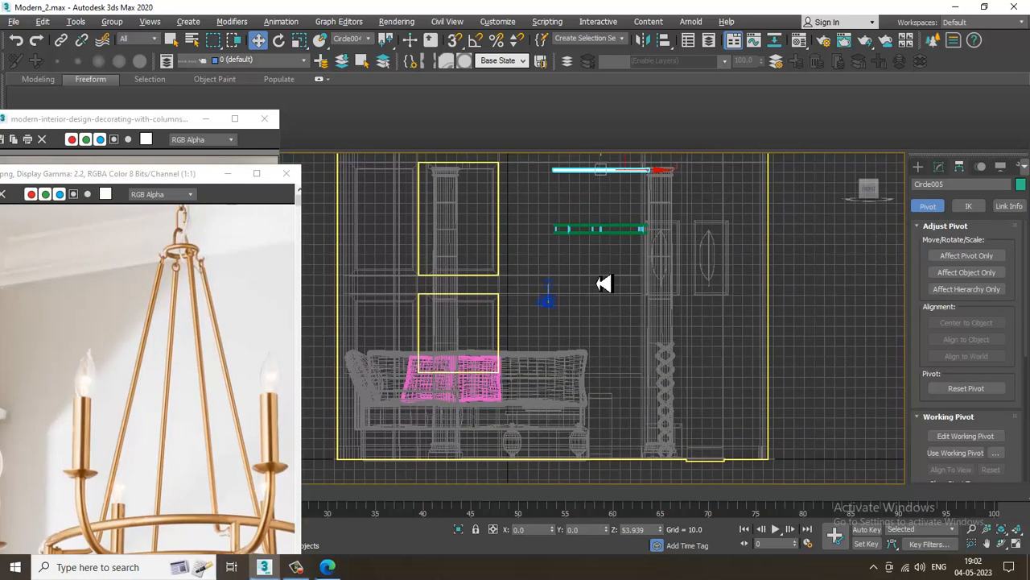
pyautogui.press('r')
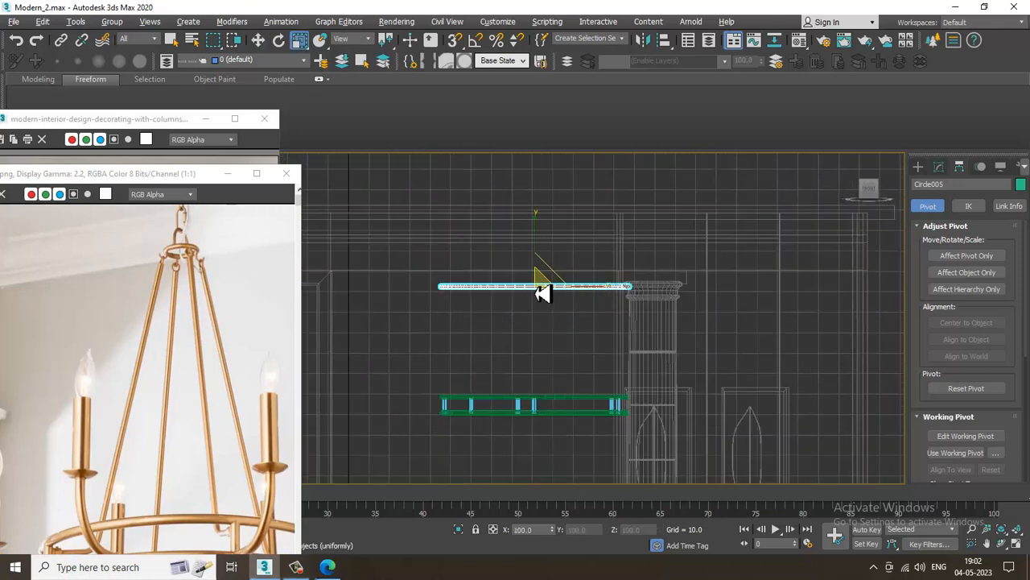
pyautogui.moveTo(542, 293); pyautogui.dragTo(22, 46)
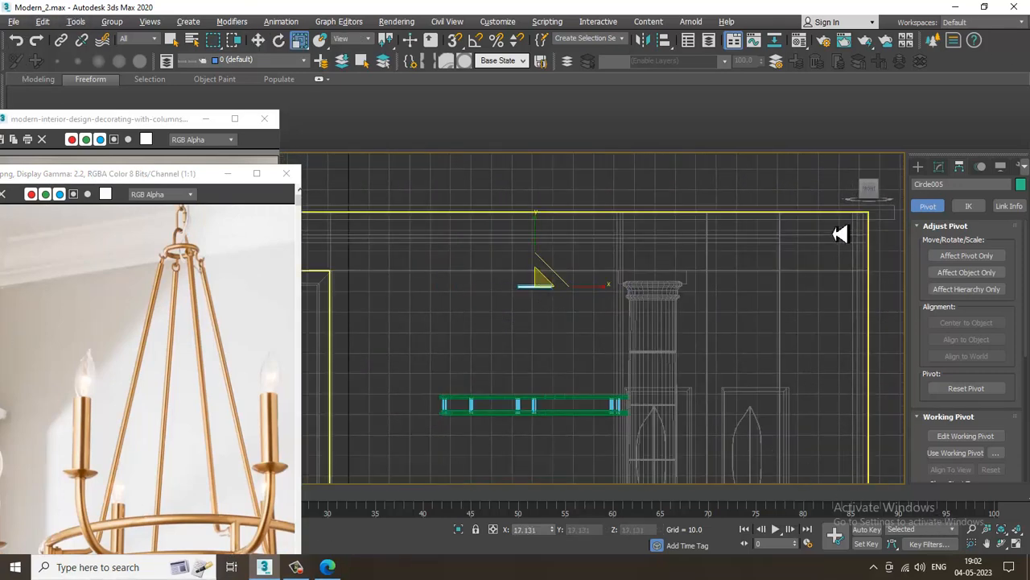
# Step: Increase the small top ring's radial rendering thickness to 6.122
pyautogui.press('w')
pyautogui.click(939, 167)
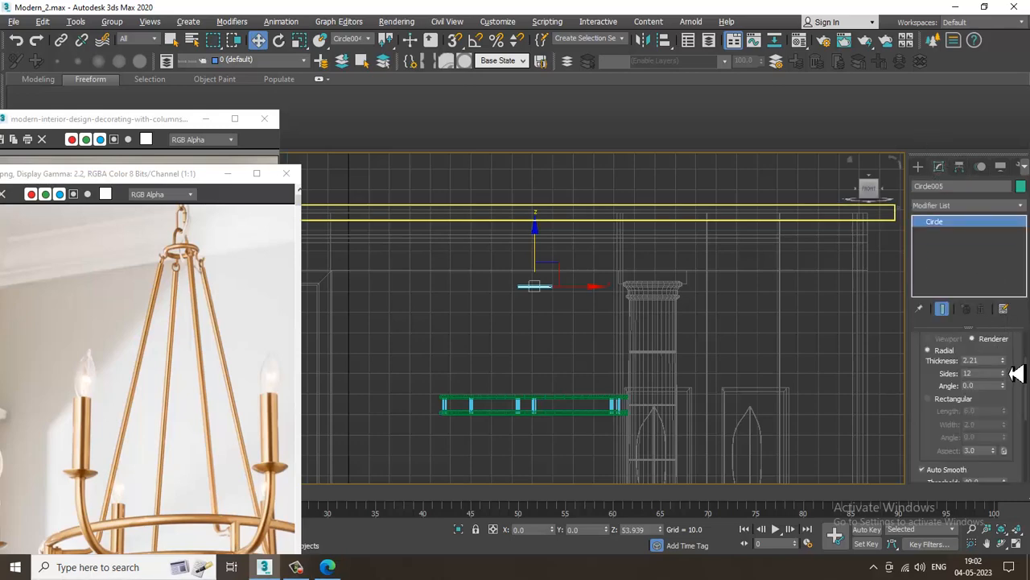
pyautogui.moveTo(1016, 372); pyautogui.dragTo(992, 207)
pyautogui.moveTo(1002, 259); pyautogui.dragTo(1002, 259)
pyautogui.moveTo(738, 409); pyautogui.dragTo(725, 409, button='middle')
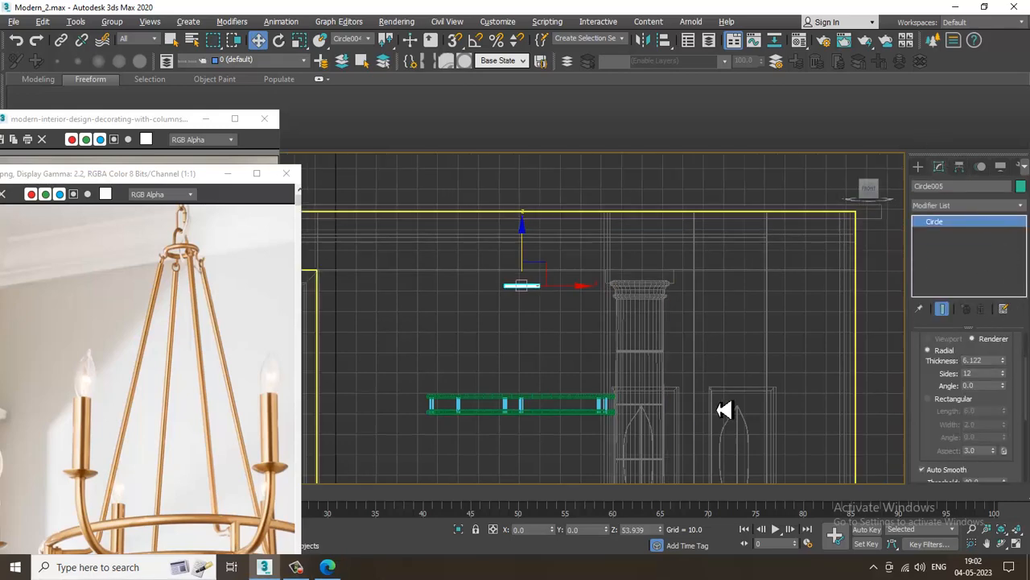
# Step: Examine the small top ring's placement over the lower rings from several views and compare it with the chandelier reference image
pyautogui.hotkey('alt', 'w')
pyautogui.middleClick(646, 408)
pyautogui.hotkey('alt', 'w')
pyautogui.scroll(-5, 632, 393)
pyautogui.scroll(-3, 628, 391)
pyautogui.moveTo(632, 379); pyautogui.dragTo(603, 226, button='middle')
pyautogui.hotkey('alt', 'w')
pyautogui.middleClick(330, 241)
pyautogui.hotkey('alt', 'w')
pyautogui.scroll(5, 508, 296)
pyautogui.moveTo(508, 296); pyautogui.dragTo(584, 282, button='middle')
pyautogui.scroll(-6, 577, 371)
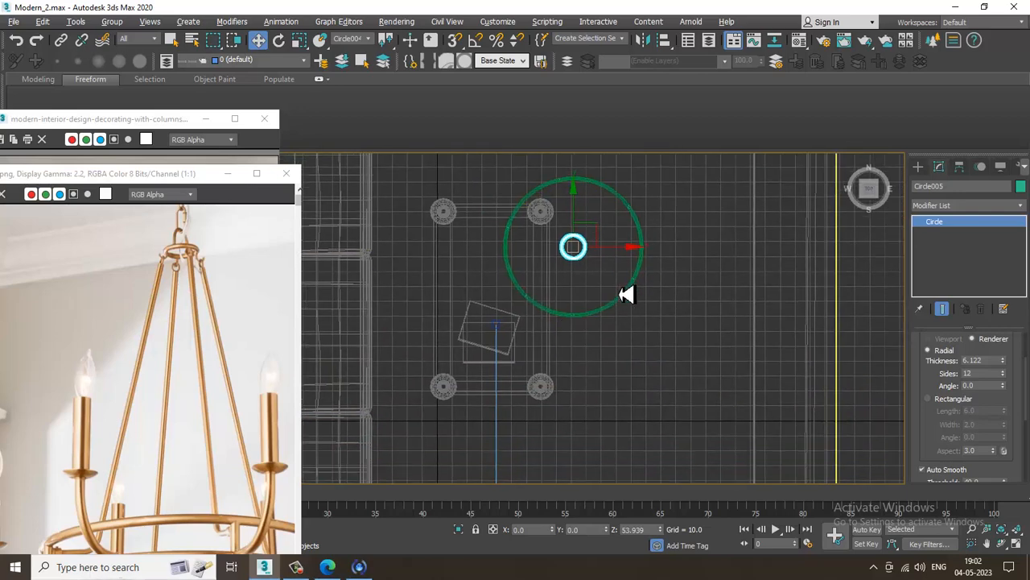
pyautogui.hotkey('alt', 'w')
pyautogui.moveTo(239, 364); pyautogui.dragTo(221, 322, button='middle')
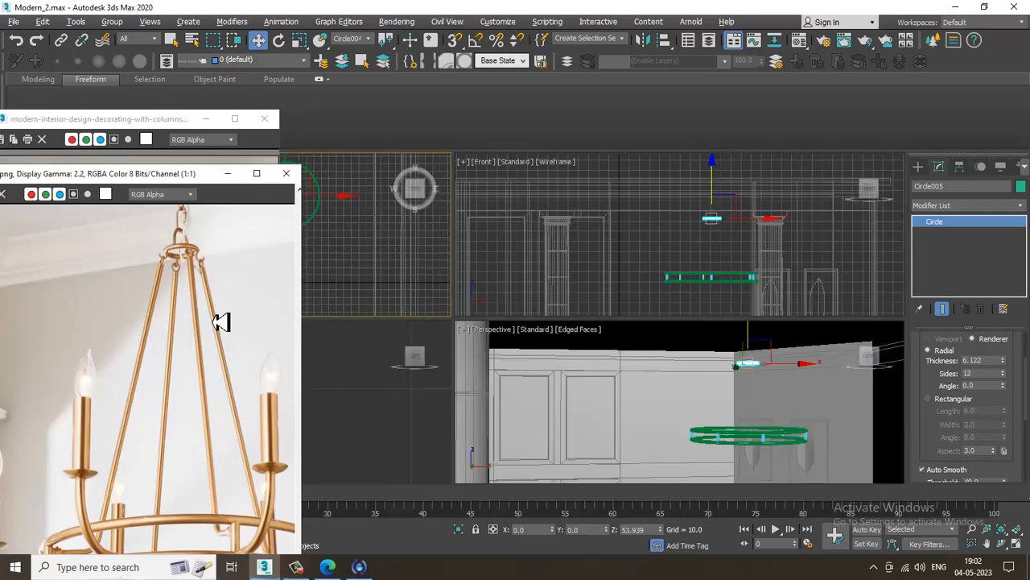
pyautogui.moveTo(251, 433); pyautogui.dragTo(256, 310, button='middle')
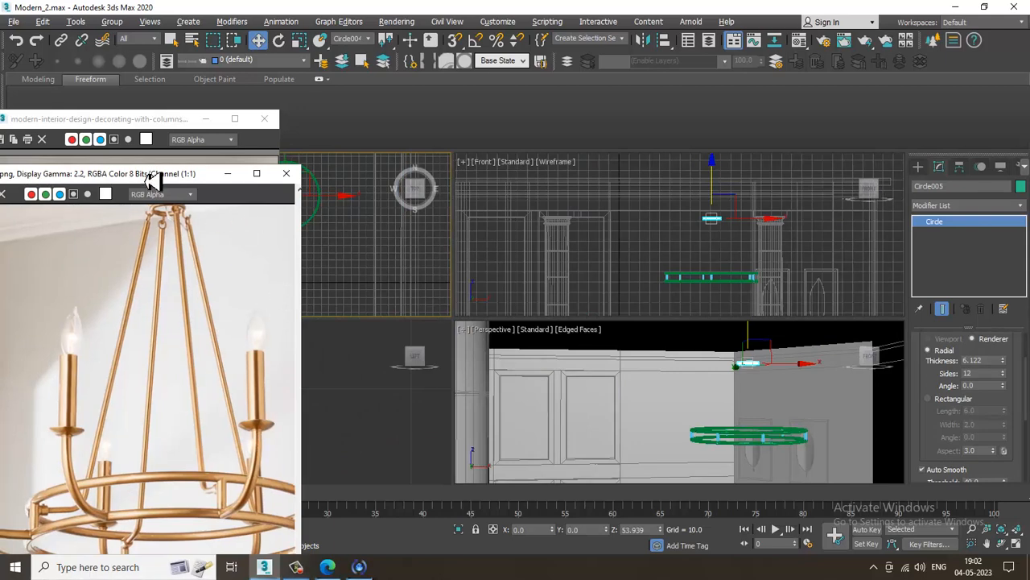
# Step: Move the chandelier reference image higher up and study how its hanging rods meet the rings
pyautogui.moveTo(153, 174); pyautogui.dragTo(208, 35)
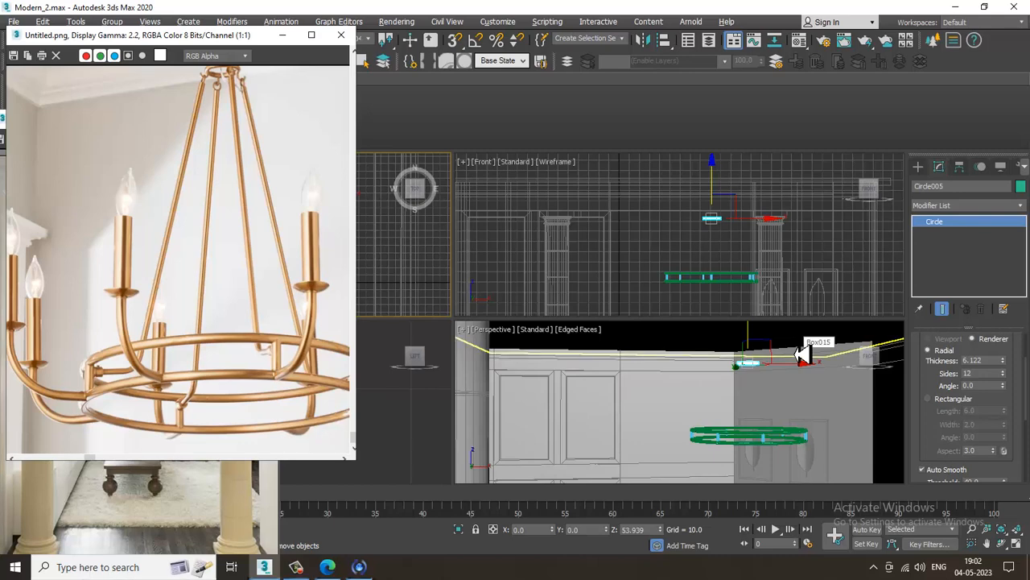
pyautogui.rightClick(706, 221)
pyautogui.hotkey('alt', 'w')
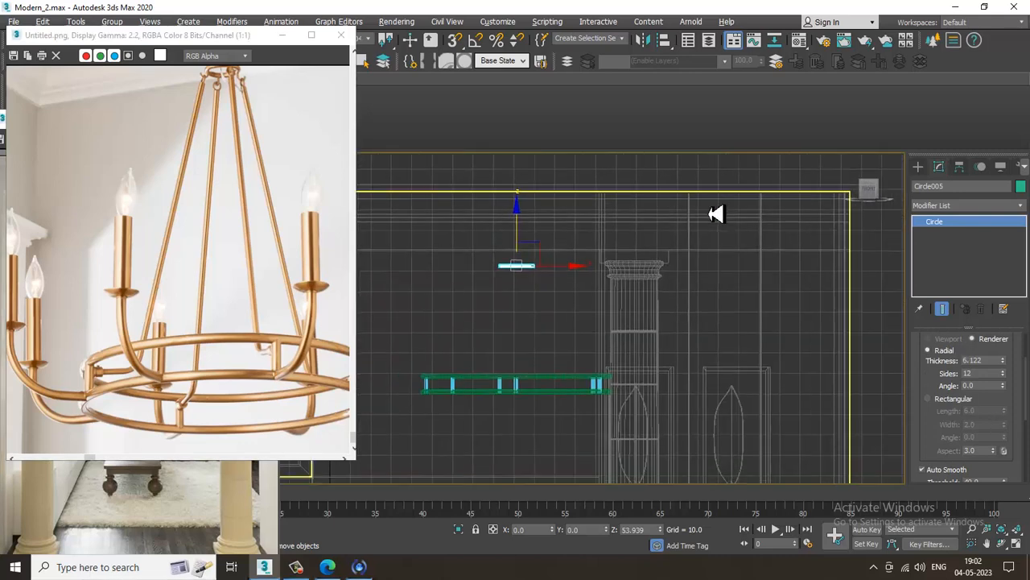
pyautogui.moveTo(712, 226); pyautogui.dragTo(716, 227, button='middle')
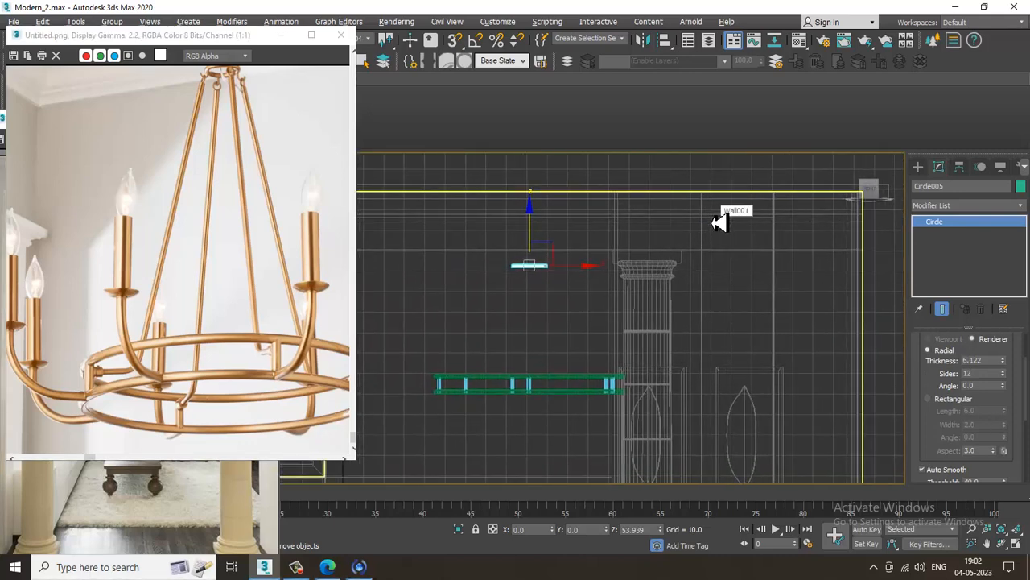
pyautogui.scroll(-1, 271, 304)
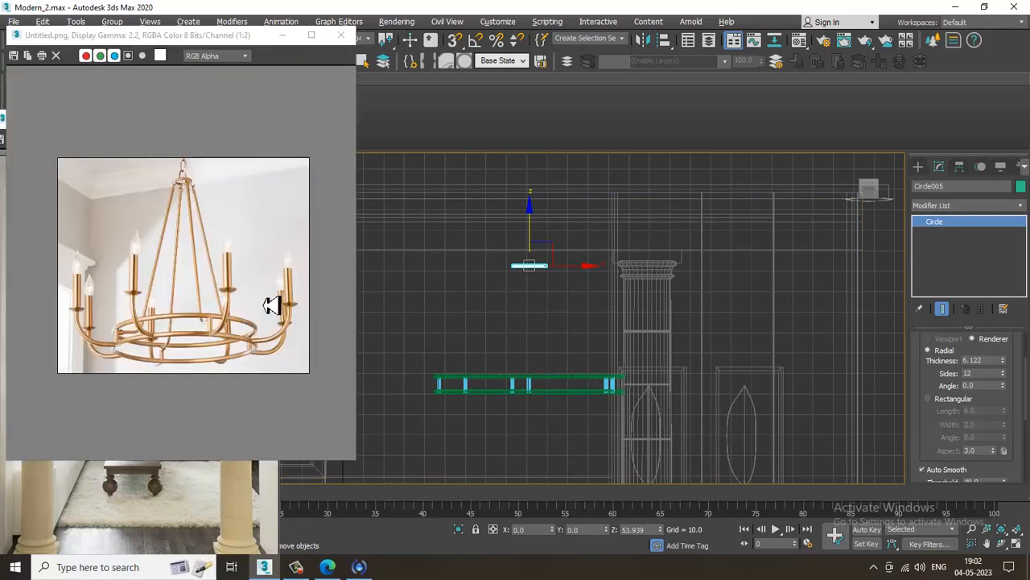
pyautogui.scroll(1, 288, 298)
pyautogui.moveTo(673, 290); pyautogui.dragTo(706, 288, button='middle')
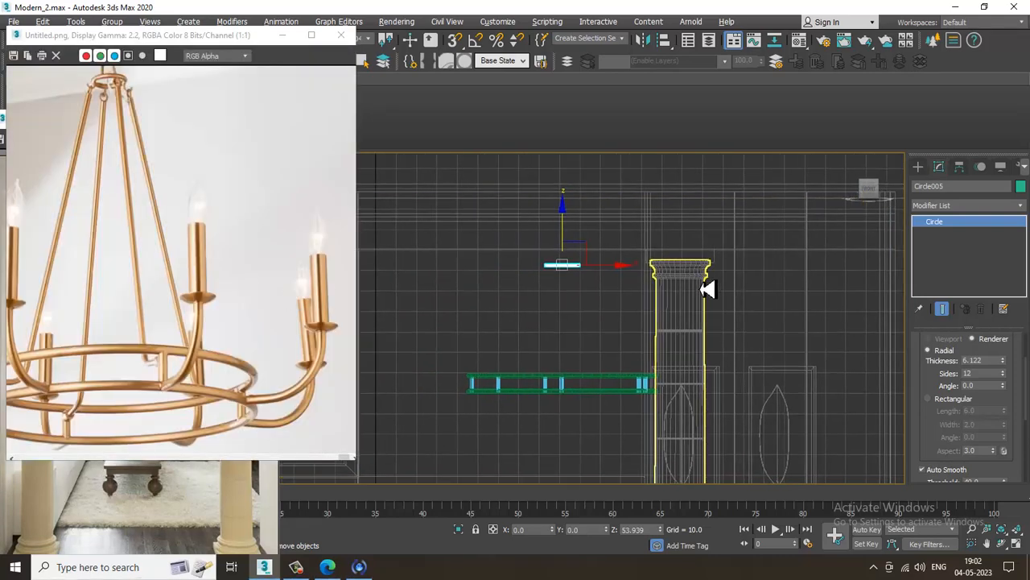
# Step: Turn off viewport rendering for new lines and try to draw a rod from the top ring to the lower rings
pyautogui.click(919, 168)
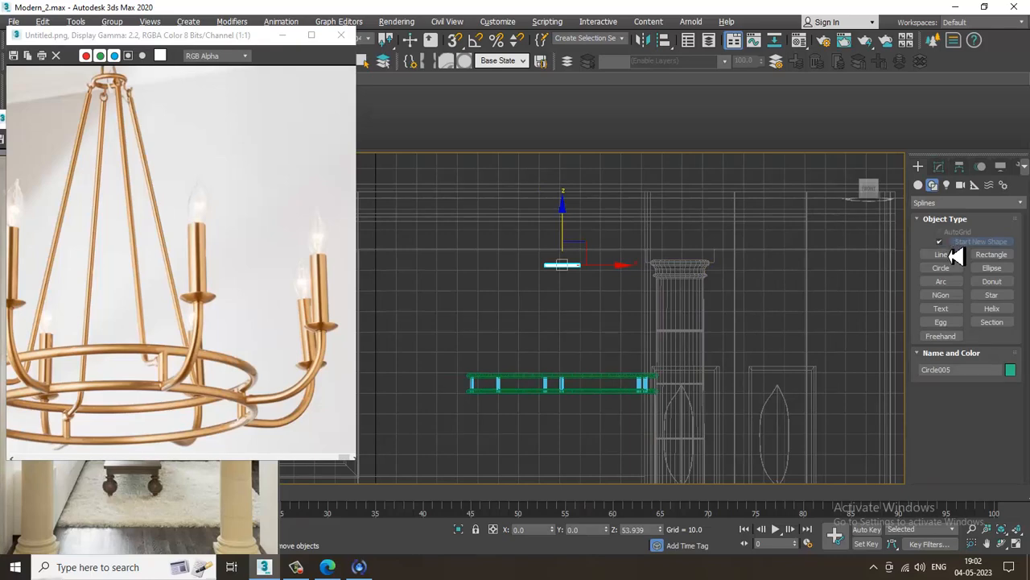
pyautogui.click(941, 255)
pyautogui.scroll(5, 635, 298)
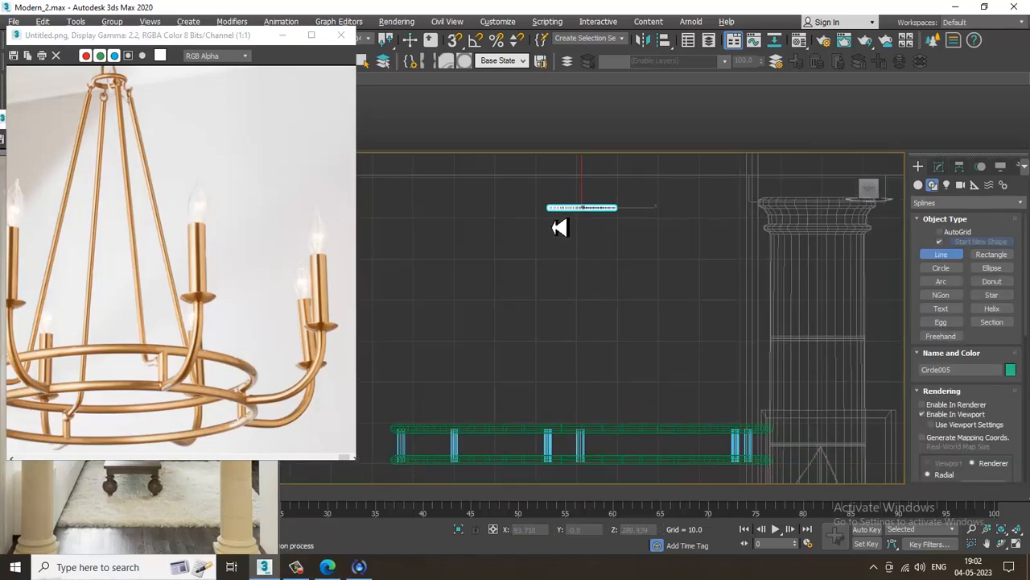
pyautogui.click(922, 414)
pyautogui.click(551, 216)
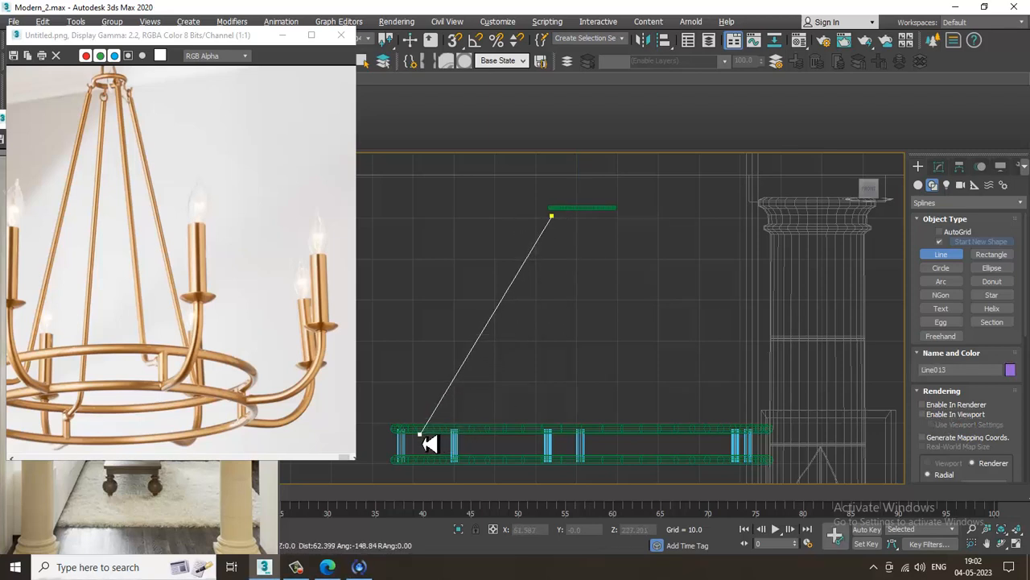
pyautogui.rightClick(548, 388)
pyautogui.rightClick(554, 388)
# Step: Lower both large rings and their six posts along Z until the top ring sits 58.81 above the upper one
pyautogui.moveTo(570, 359); pyautogui.dragTo(572, 290, button='middle')
pyautogui.scroll(-2, 573, 290)
pyautogui.moveTo(416, 308); pyautogui.dragTo(781, 398)
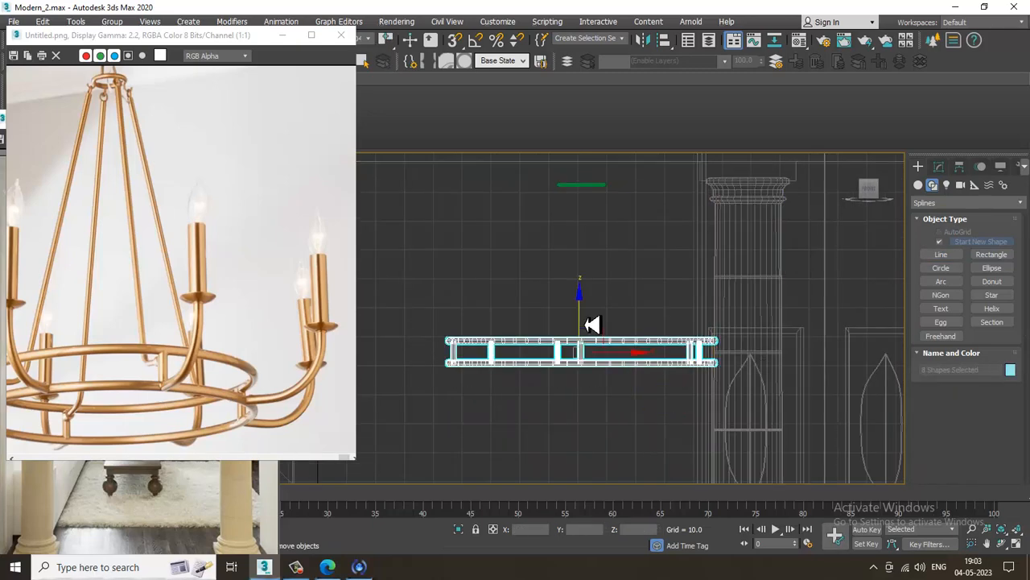
pyautogui.moveTo(593, 323); pyautogui.dragTo(592, 335)
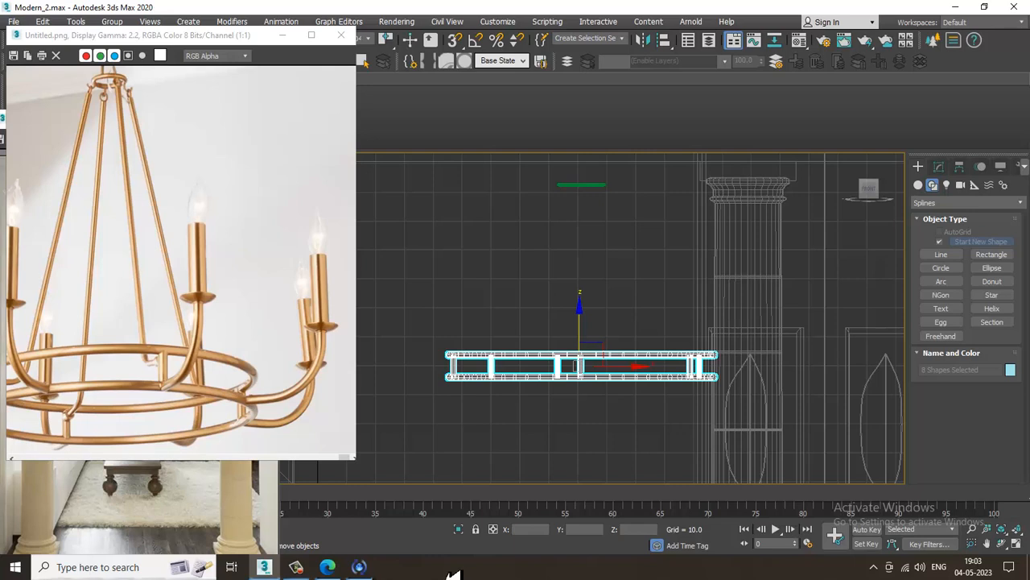
pyautogui.click(300, 568)
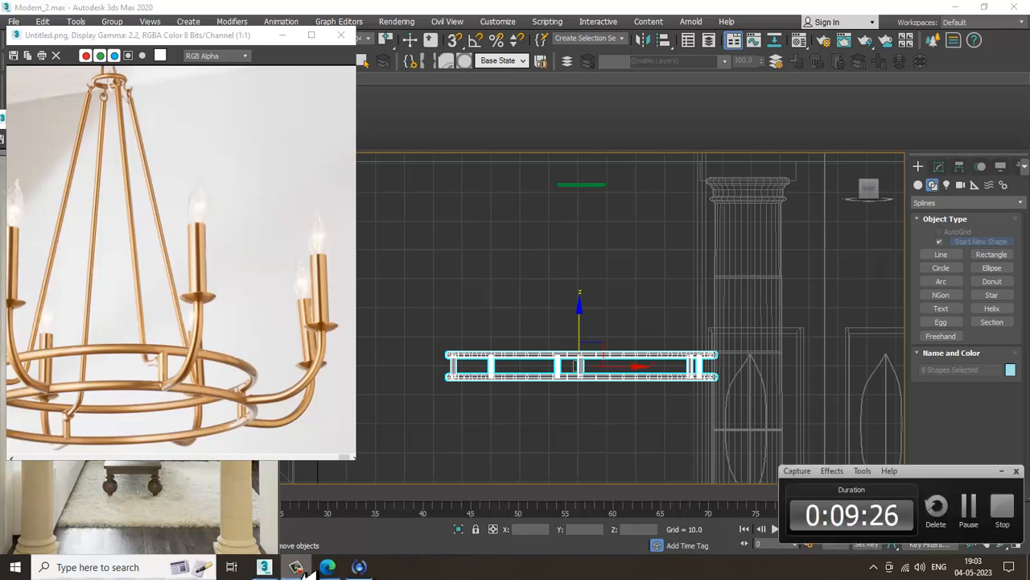
pyautogui.click(304, 568)
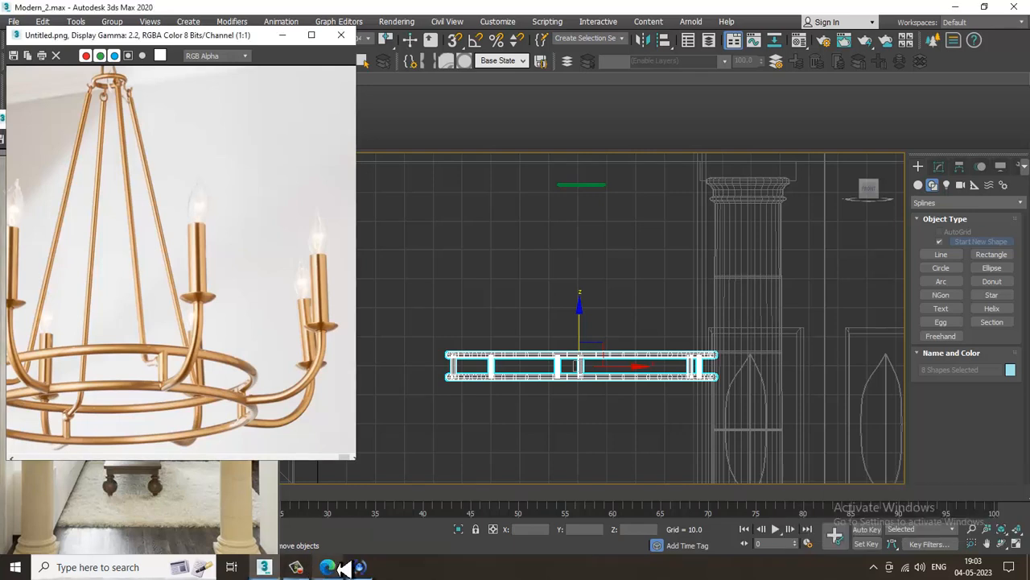
# Step: Draw a rod line about 69 units long sloping from the top ring to between the lower rings, plus a 3-unit horizontal end into the outermost post
pyautogui.click(583, 185)
pyautogui.moveTo(718, 296); pyautogui.dragTo(734, 302, button='middle')
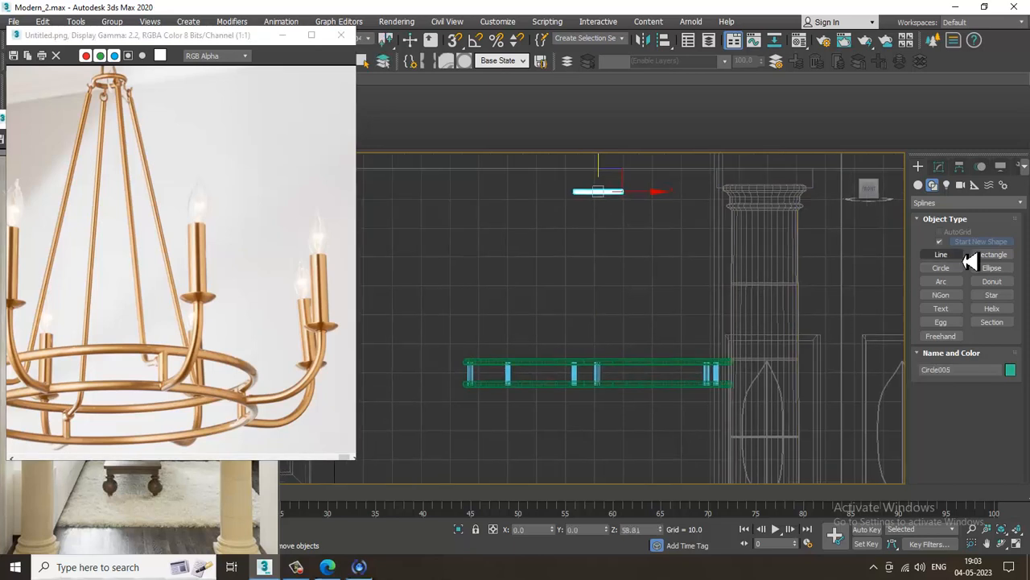
pyautogui.click(940, 254)
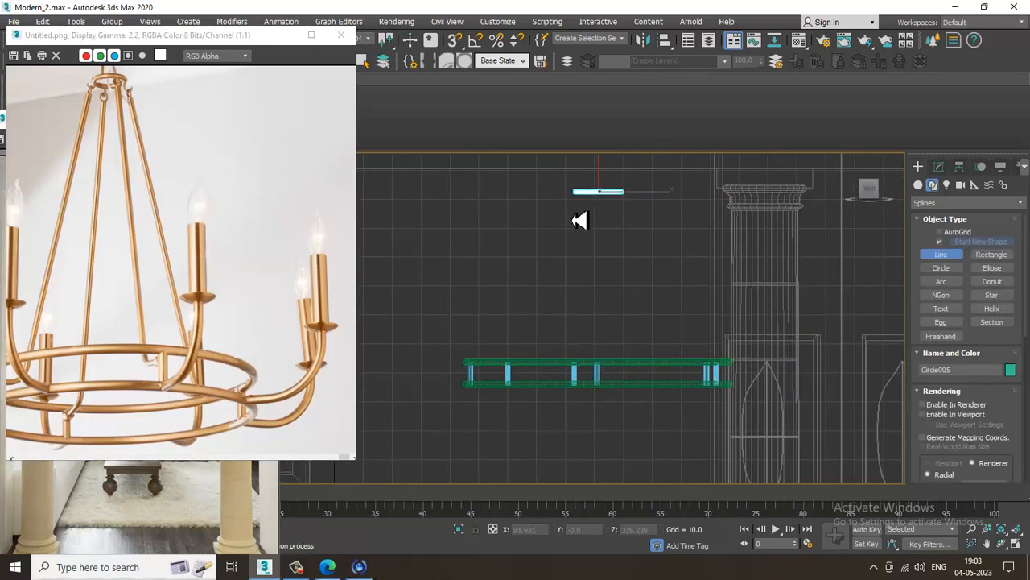
pyautogui.scroll(3, 582, 218)
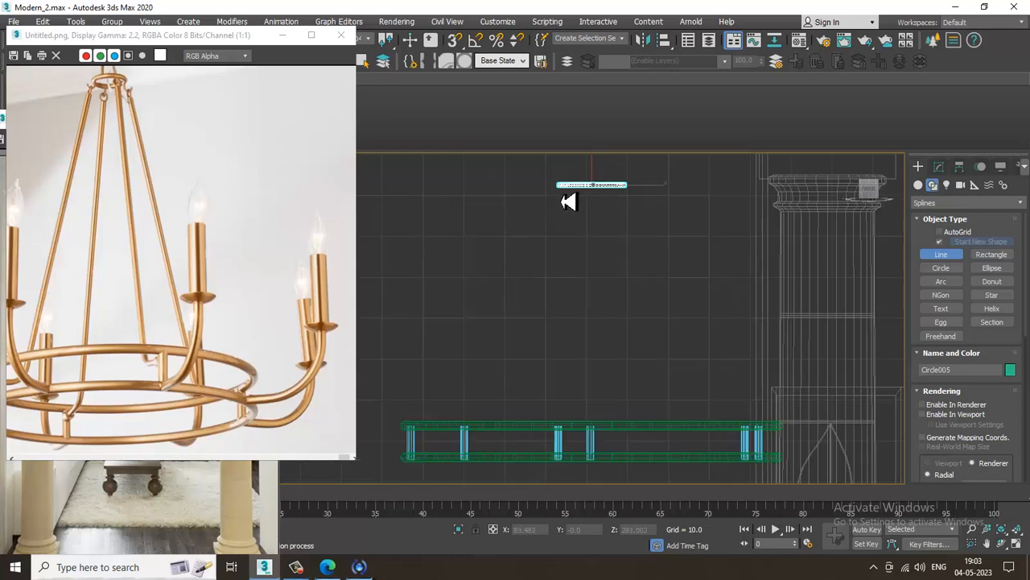
pyautogui.click(560, 191)
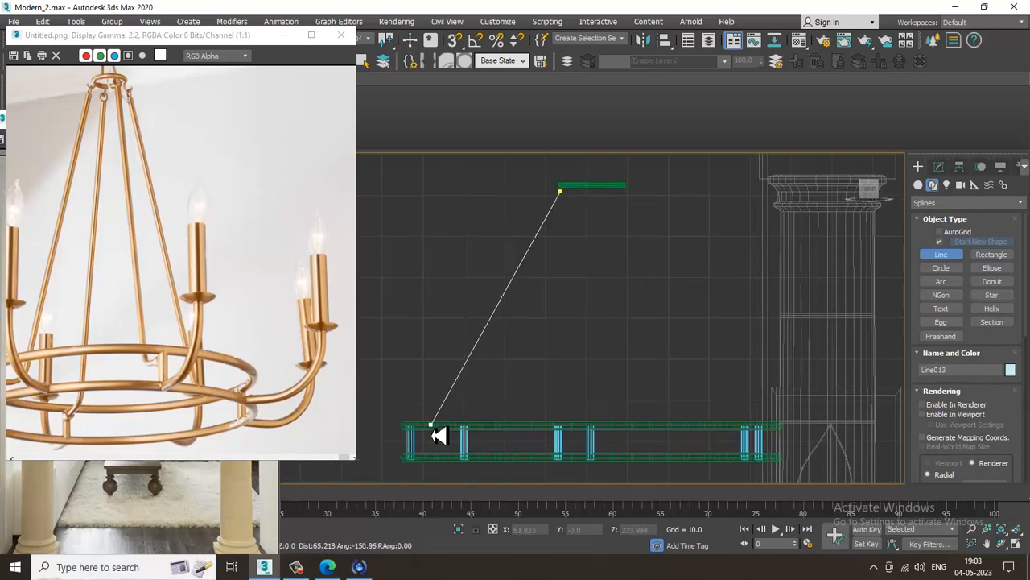
pyautogui.scroll(2, 437, 432)
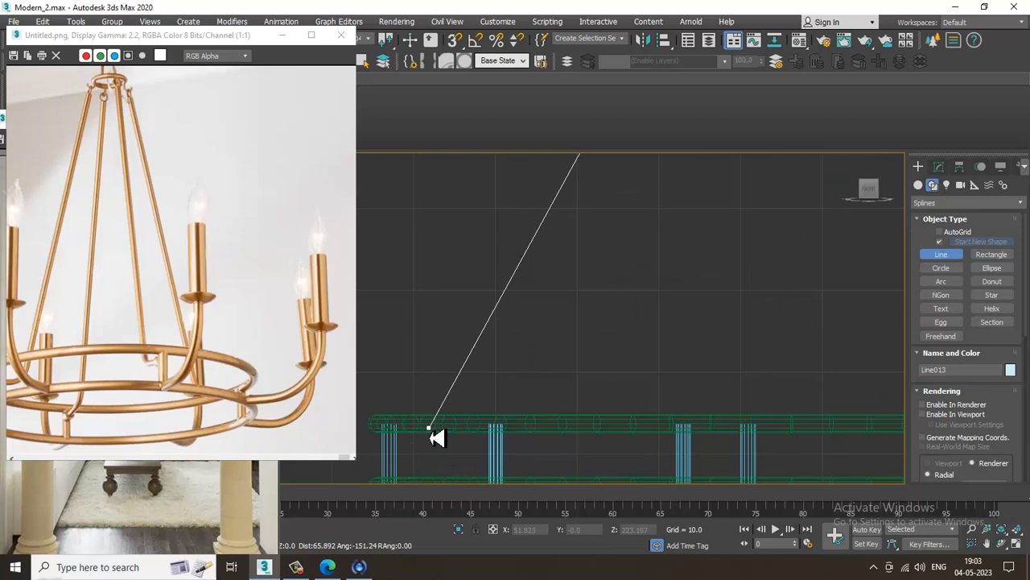
pyautogui.scroll(2, 435, 437)
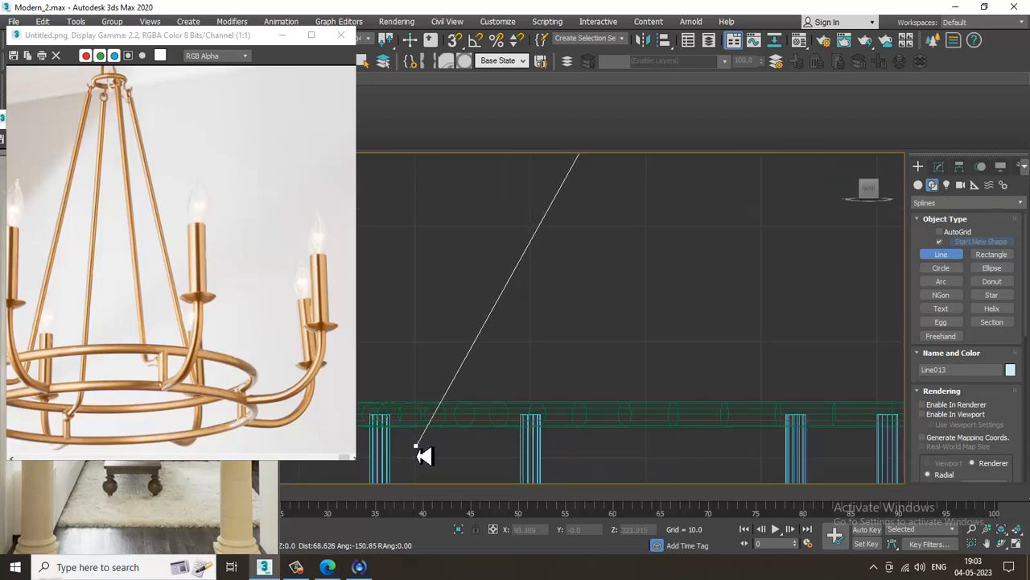
pyautogui.click(420, 454)
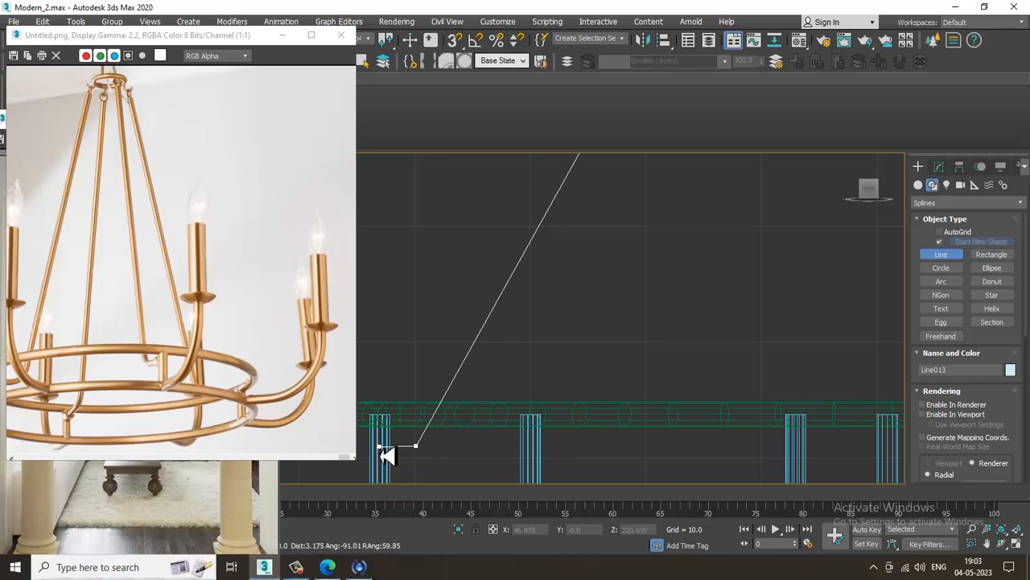
pyautogui.click(387, 453)
pyautogui.rightClick(386, 451)
pyautogui.moveTo(457, 371); pyautogui.dragTo(511, 249, button='middle')
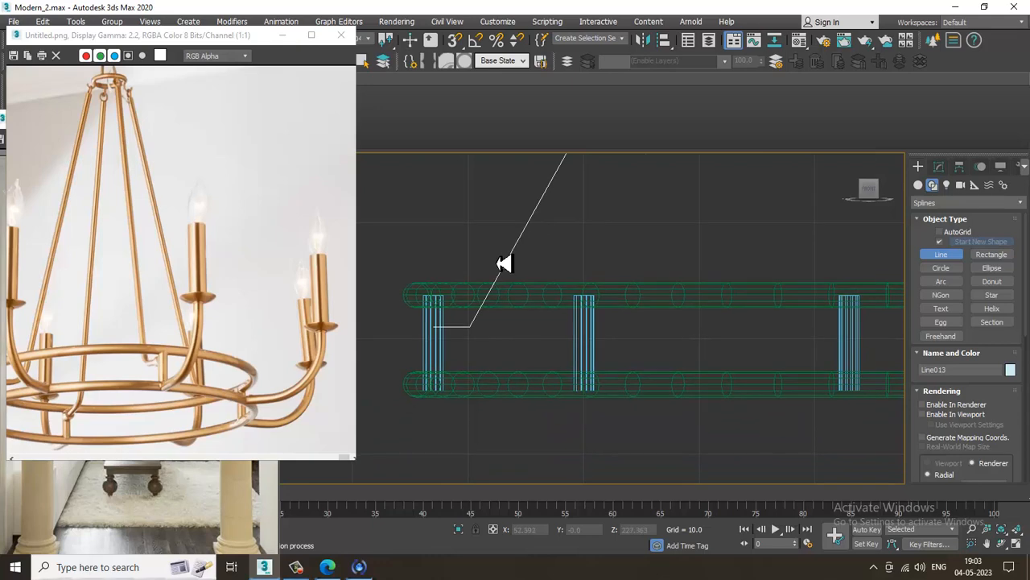
pyautogui.rightClick(559, 262)
# Step: Fillet the rod line's corner vertex where the slope meets the short horizontal end, rounding the bend between the two lower rings
pyautogui.scroll(-2, 559, 262)
pyautogui.moveTo(504, 293); pyautogui.dragTo(524, 322, button='middle')
pyautogui.moveTo(584, 267); pyautogui.dragTo(536, 365, button='middle')
pyautogui.scroll(-3, 558, 314)
pyautogui.scroll(2, 535, 367)
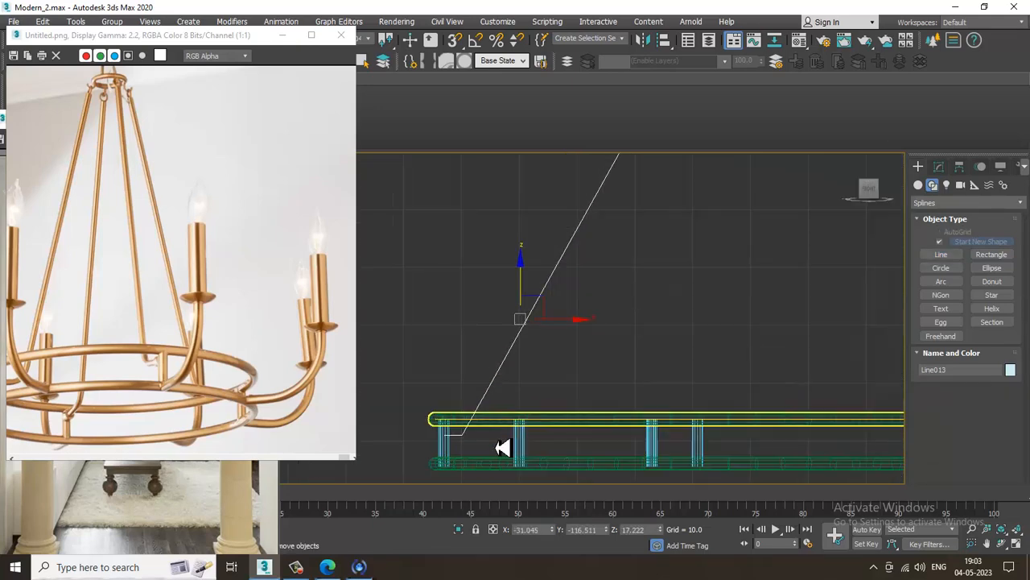
pyautogui.press('1')
pyautogui.click(460, 435)
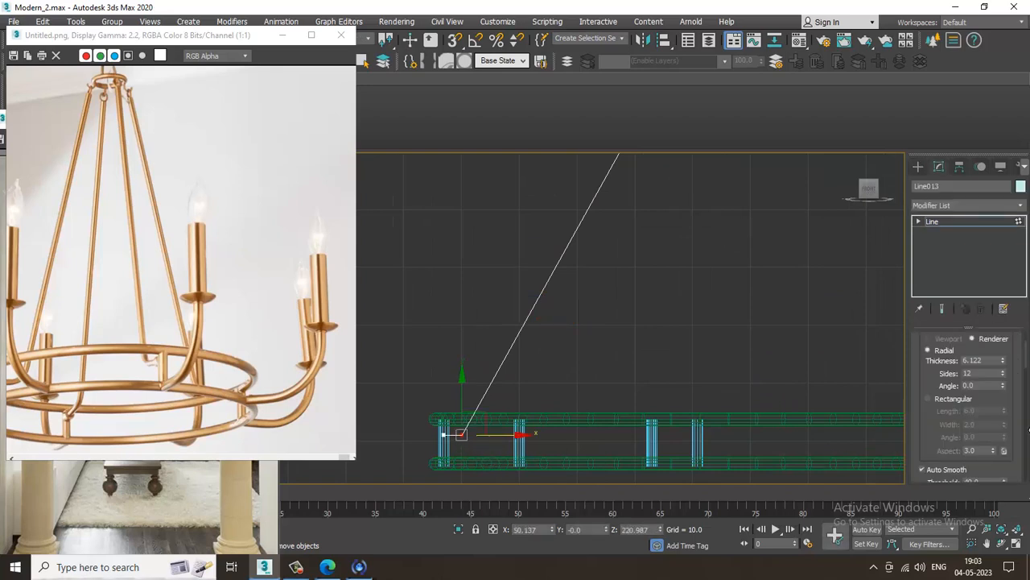
pyautogui.moveTo(946, 435); pyautogui.dragTo(950, 183)
pyautogui.moveTo(943, 374); pyautogui.dragTo(943, 105)
pyautogui.moveTo(987, 384); pyautogui.dragTo(978, 222)
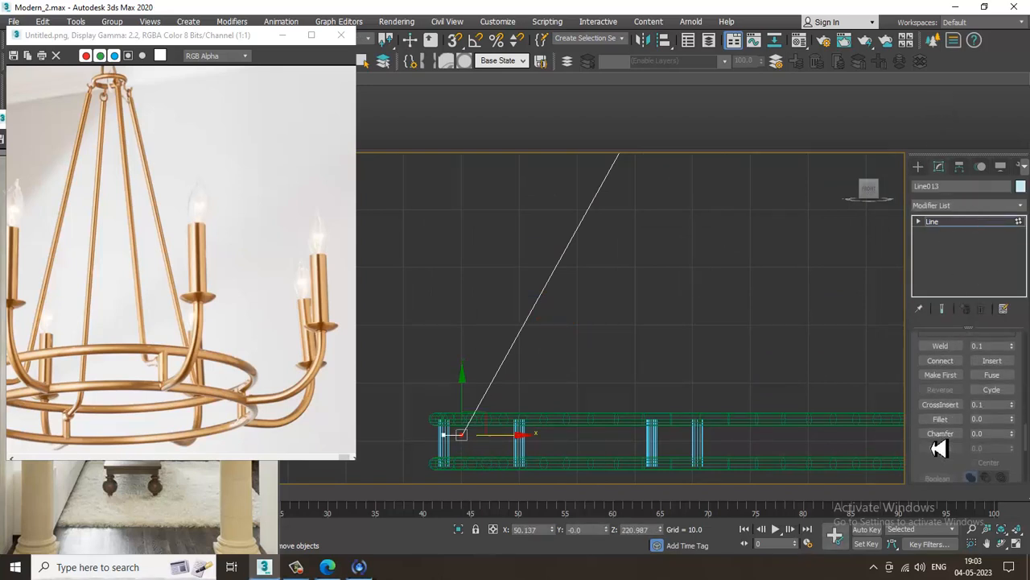
pyautogui.click(946, 419)
pyautogui.scroll(2, 685, 402)
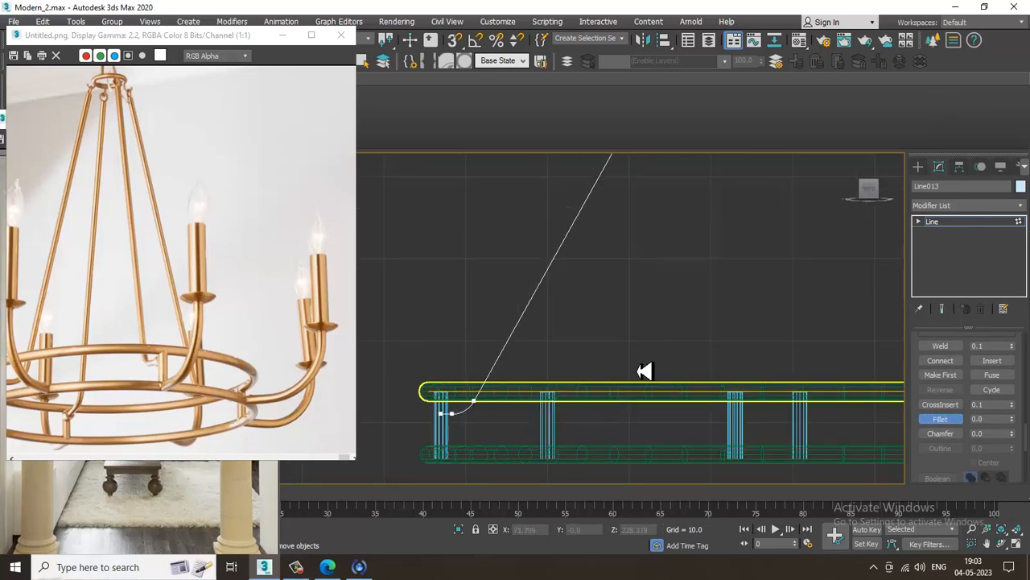
pyautogui.scroll(-2, 646, 371)
pyautogui.moveTo(649, 366); pyautogui.dragTo(628, 380, button='middle')
pyautogui.moveTo(831, 284); pyautogui.dragTo(806, 297, button='middle')
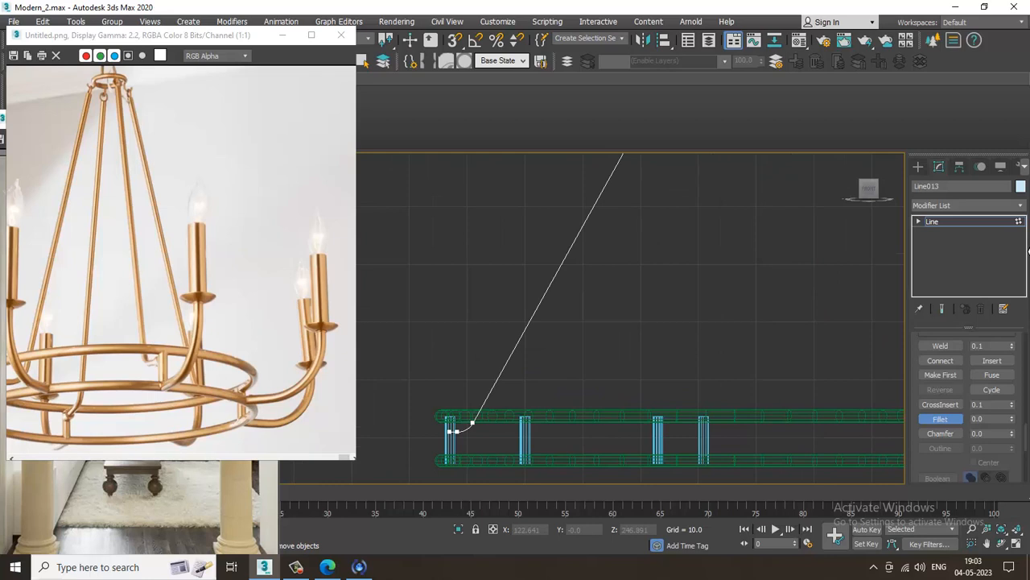
pyautogui.click(974, 223)
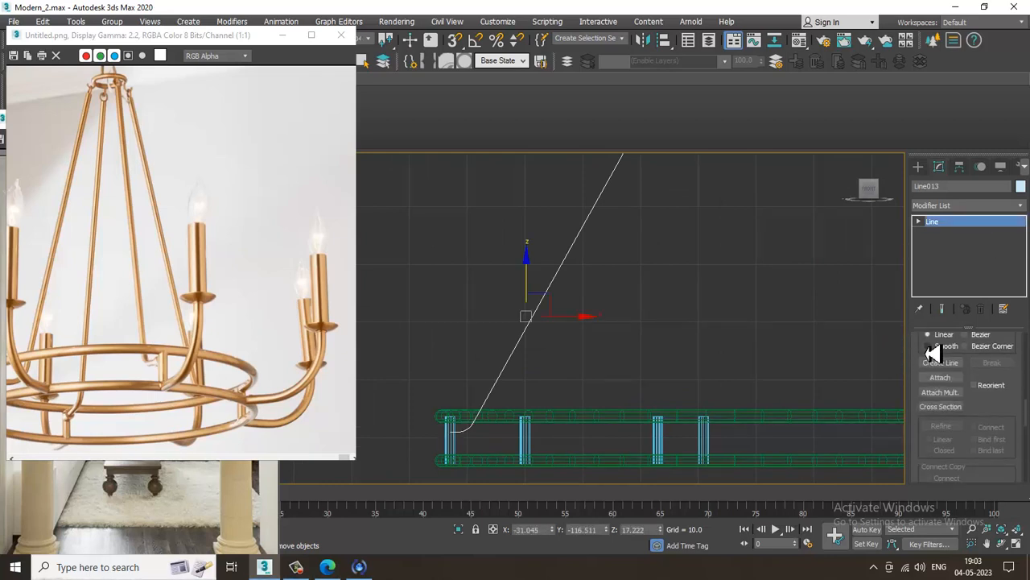
# Step: Enable viewport rendering for the filleted rod line and set its radial thickness to 1.286
pyautogui.scroll(10, 932, 353)
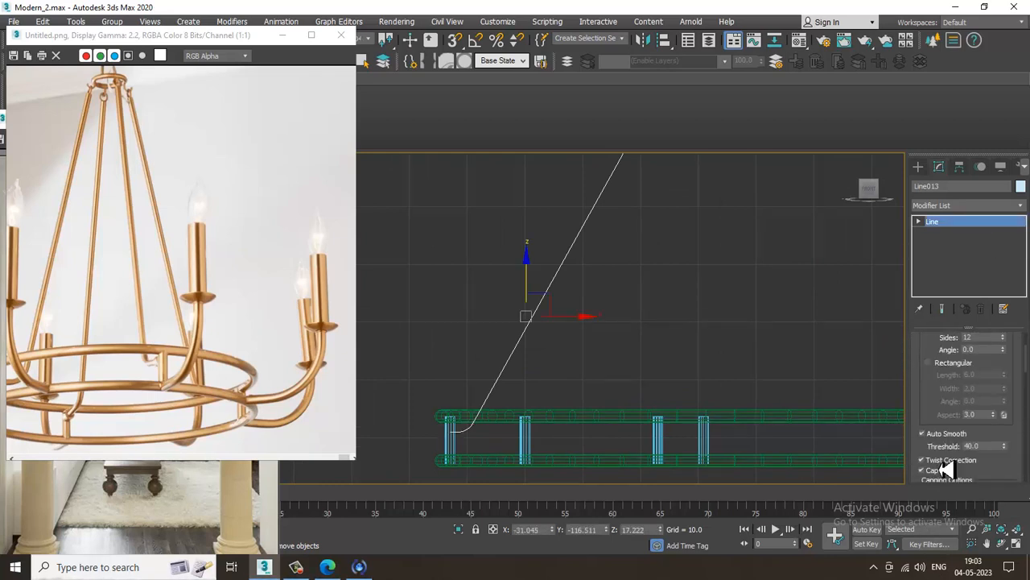
pyautogui.scroll(5, 940, 398)
pyautogui.click(948, 361)
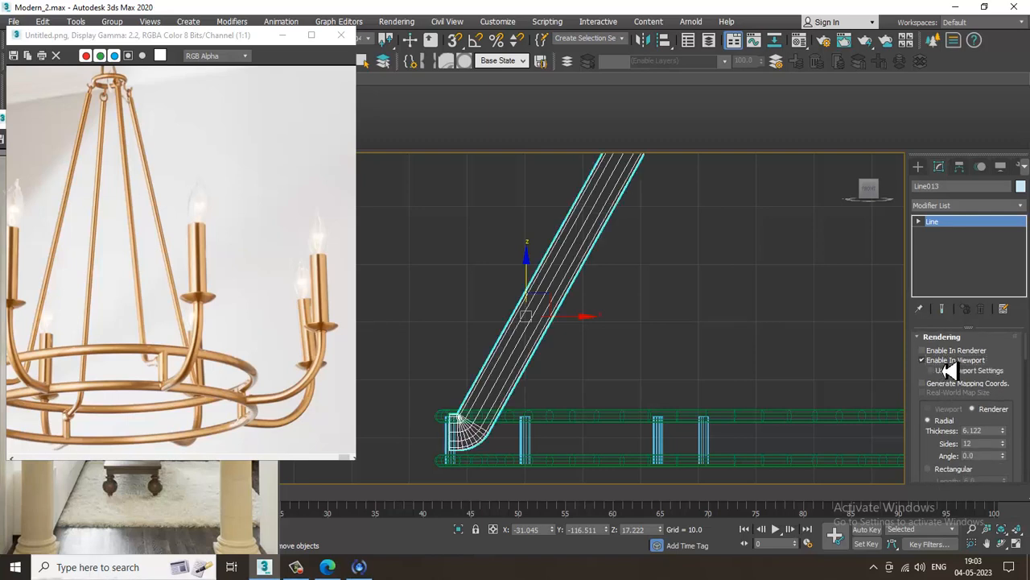
pyautogui.moveTo(1009, 438); pyautogui.dragTo(1020, 491)
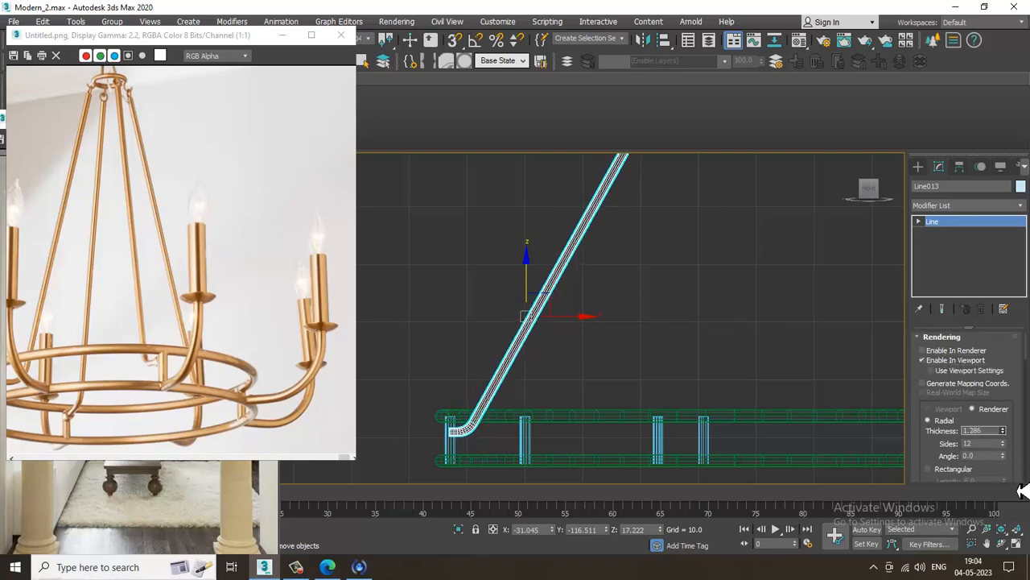
# Step: In the Top view, move the rod about 116 units along Y to line up with the centre of the chandelier rings
pyautogui.hotkey('alt', 'w')
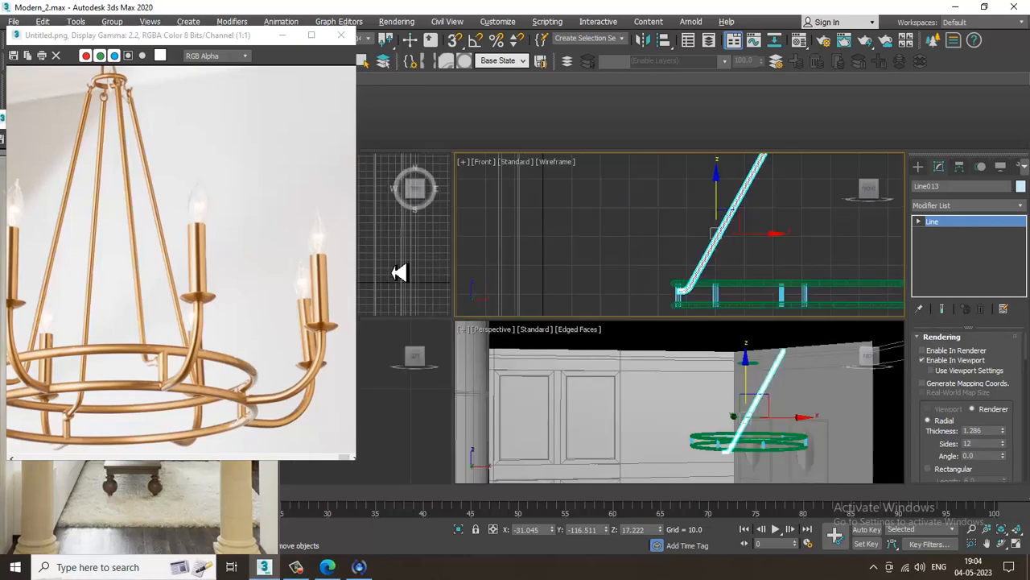
pyautogui.rightClick(397, 273)
pyautogui.hotkey('alt', 'w')
pyautogui.scroll(5, 534, 409)
pyautogui.moveTo(534, 409); pyautogui.dragTo(617, 284, button='middle')
pyautogui.scroll(-5, 596, 277)
pyautogui.moveTo(594, 251); pyautogui.dragTo(586, 431, button='middle')
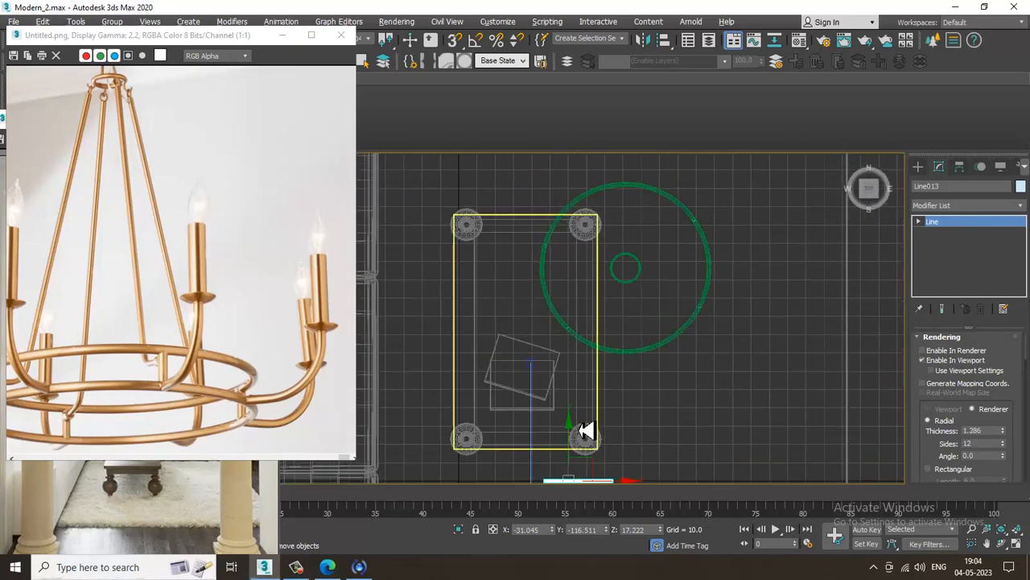
pyautogui.moveTo(579, 440); pyautogui.dragTo(593, 234)
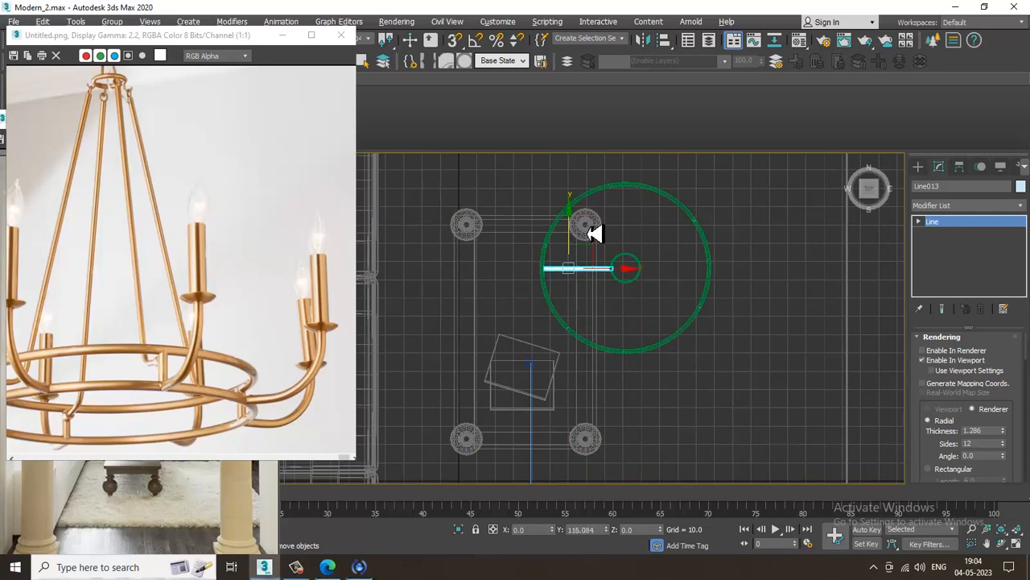
# Step: Select the chandelier's rings, posts and rod, remove other objects from the selection, and isolate them from the room
pyautogui.hotkey('alt', 'w')
pyautogui.rightClick(731, 421)
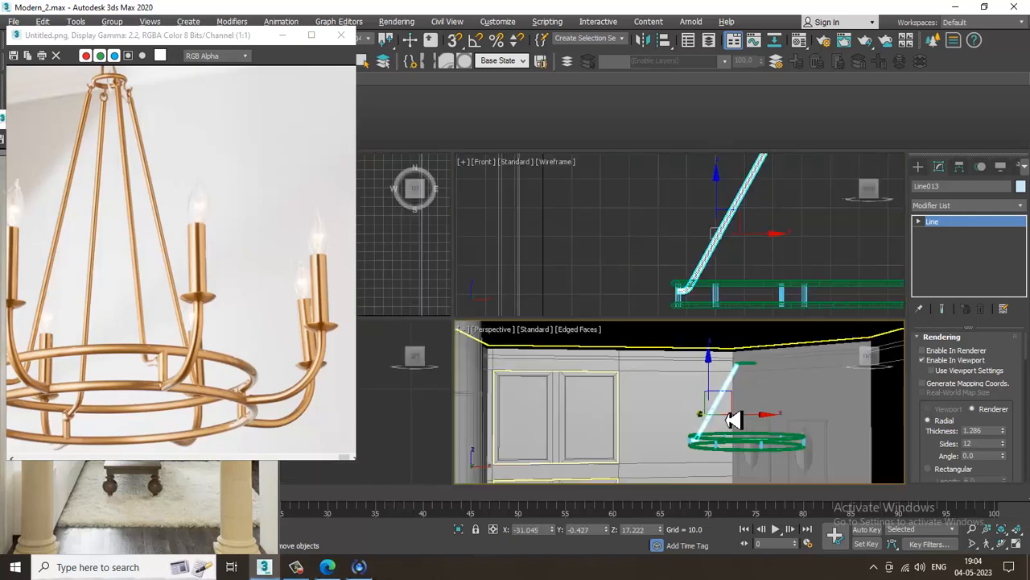
pyautogui.hotkey('alt', 'w')
pyautogui.keyDown('alt'); pyautogui.moveTo(452, 333); pyautogui.dragTo(520, 395, button='middle'); pyautogui.keyUp('alt')
pyautogui.keyDown('alt'); pyautogui.moveTo(491, 355); pyautogui.dragTo(503, 304, button='middle'); pyautogui.keyUp('alt')
pyautogui.moveTo(471, 224); pyautogui.dragTo(582, 401)
pyautogui.keyDown('alt'); pyautogui.moveTo(609, 248); pyautogui.dragTo(657, 385); pyautogui.keyUp('alt')
pyautogui.keyDown('alt'); pyautogui.moveTo(649, 385); pyautogui.dragTo(705, 423, button='middle'); pyautogui.keyUp('alt')
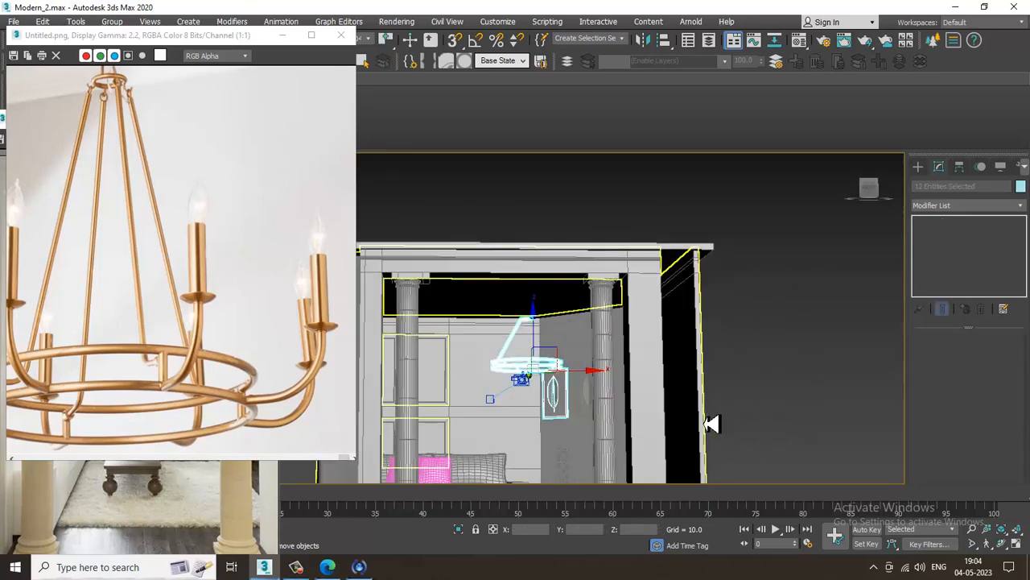
pyautogui.keyDown('alt'); pyautogui.moveTo(740, 407); pyautogui.dragTo(466, 465); pyautogui.keyUp('alt')
pyautogui.keyDown('alt'); pyautogui.moveTo(555, 409); pyautogui.dragTo(609, 409, button='middle'); pyautogui.keyUp('alt')
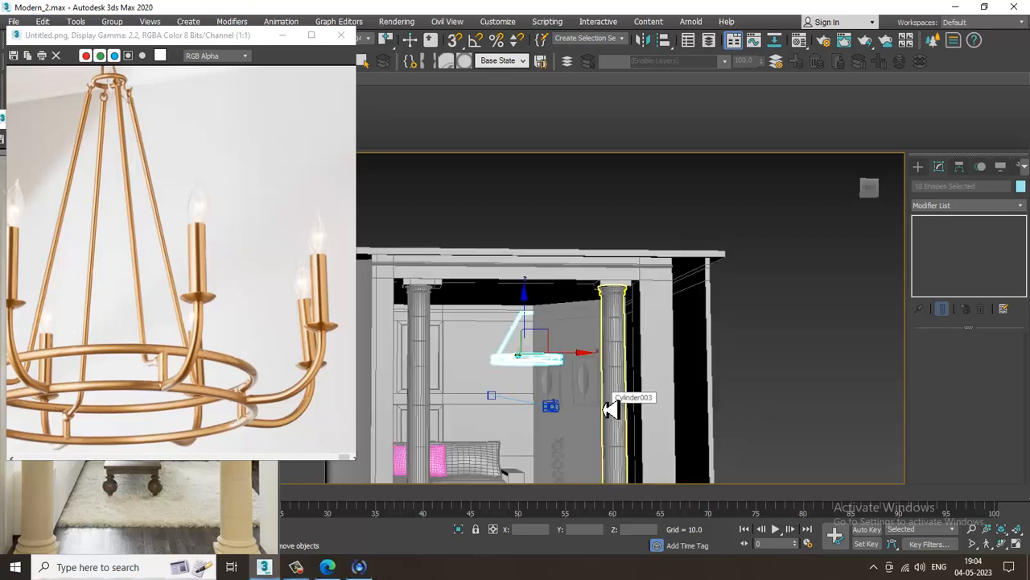
pyautogui.hotkey('alt', 'q')
pyautogui.keyDown('alt'); pyautogui.moveTo(594, 278); pyautogui.dragTo(622, 328, button='middle'); pyautogui.keyUp('alt')
pyautogui.click(623, 325)
pyautogui.moveTo(503, 333); pyautogui.dragTo(697, 315, button='middle')
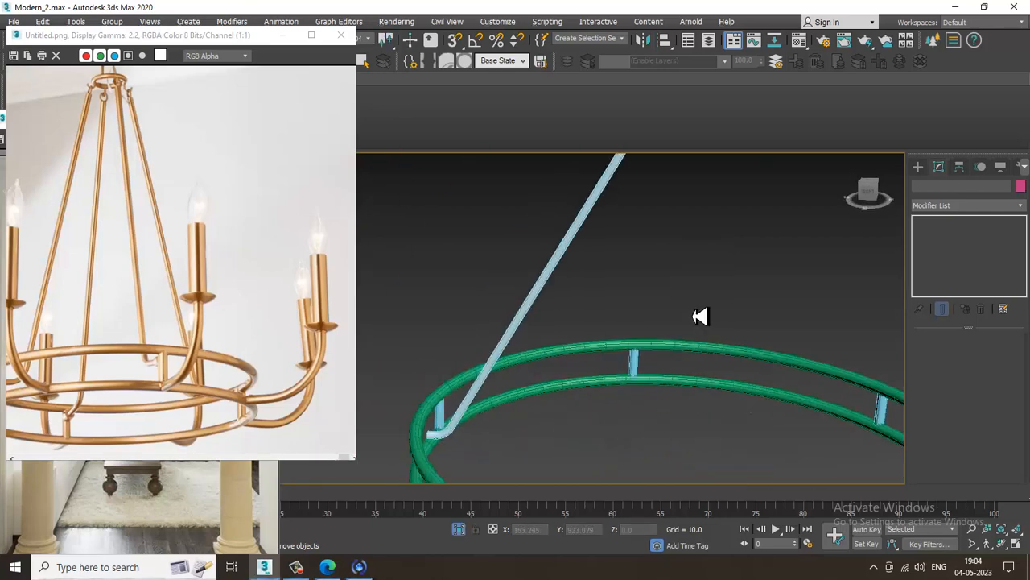
# Step: Move the rod's pivot to the rings' centre and rotate the rod about -15.42° around Z to line up with the nearest post
pyautogui.keyDown('alt'); pyautogui.moveTo(530, 316); pyautogui.dragTo(558, 363, button='middle'); pyautogui.keyUp('alt')
pyautogui.click(497, 358)
pyautogui.scroll(-4, 558, 362)
pyautogui.scroll(2, 571, 359)
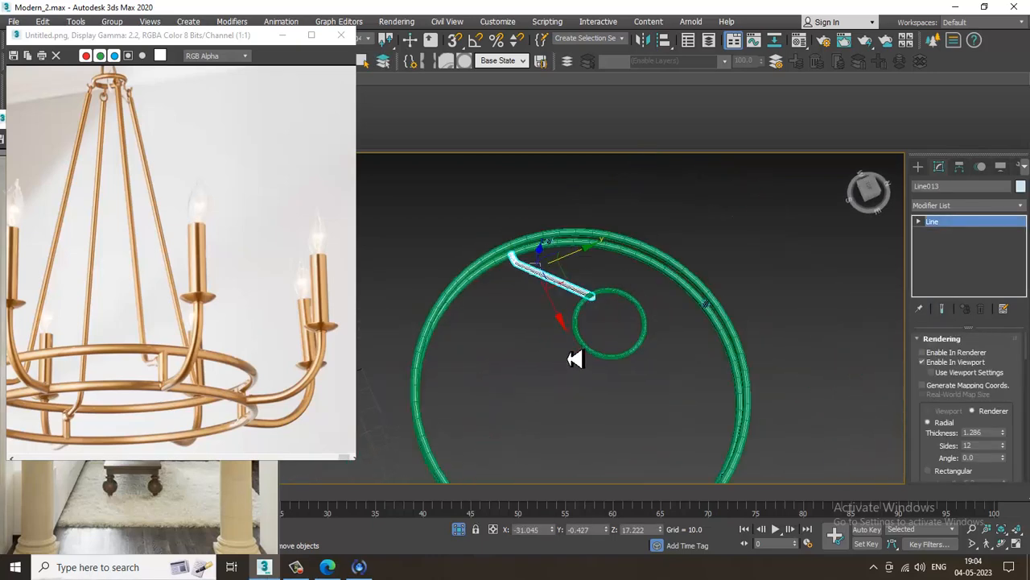
pyautogui.scroll(2, 593, 284)
pyautogui.keyDown('alt'); pyautogui.moveTo(594, 285); pyautogui.dragTo(601, 260, button='middle'); pyautogui.keyUp('alt')
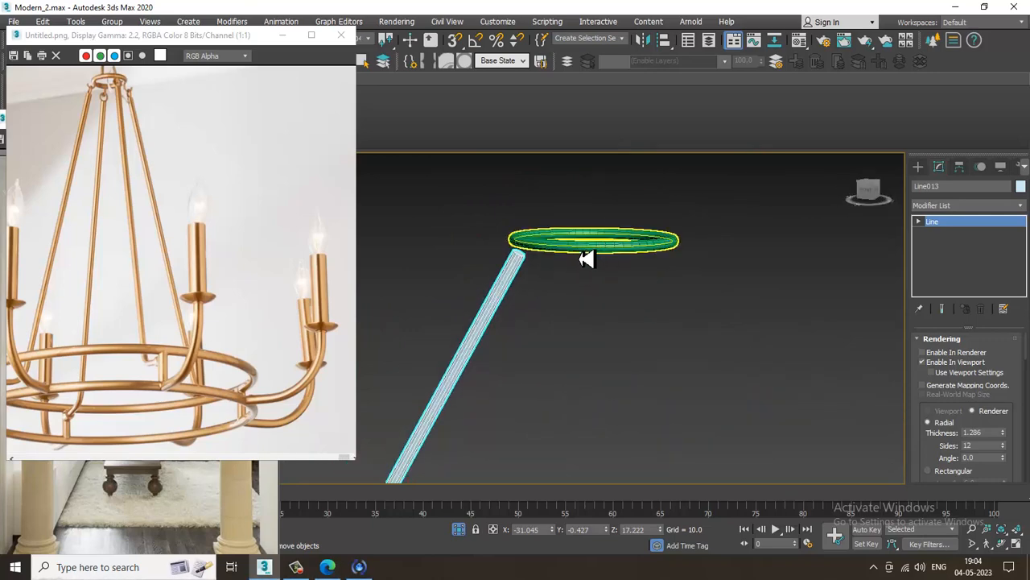
pyautogui.hotkey('alt', 'w')
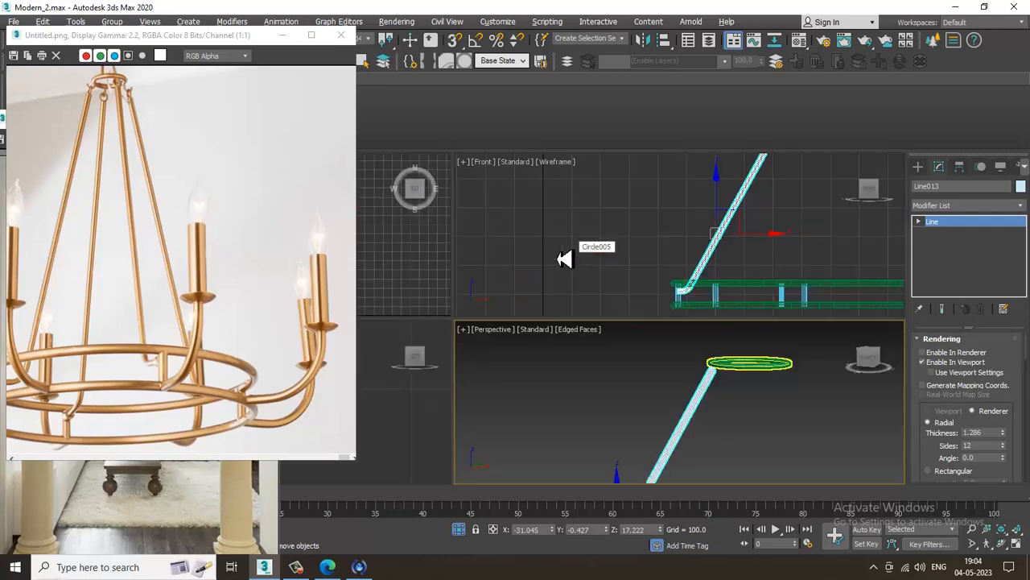
pyautogui.rightClick(406, 272)
pyautogui.hotkey('alt', 'w')
pyautogui.scroll(-2, 582, 327)
pyautogui.scroll(5, 582, 327)
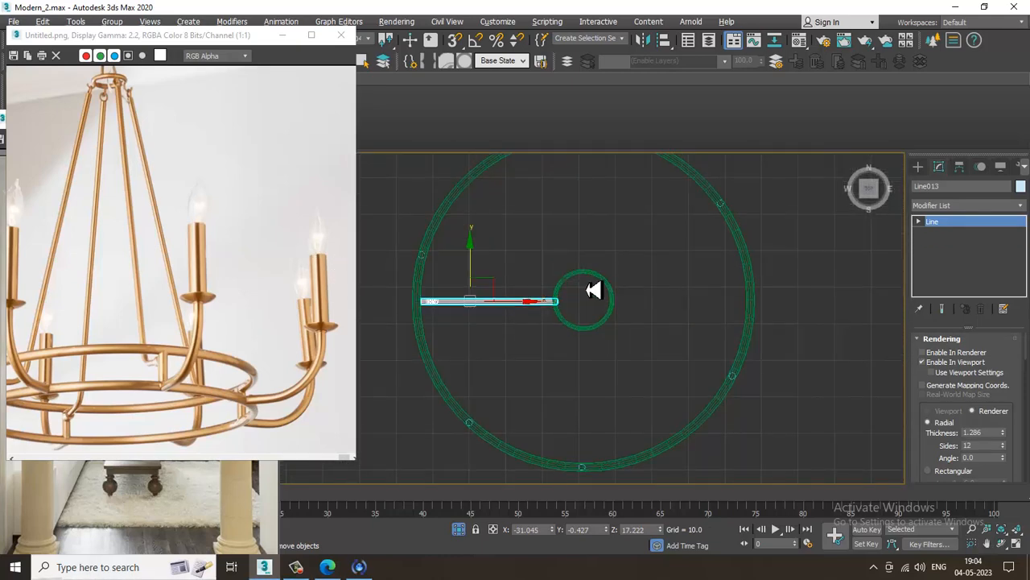
pyautogui.click(959, 167)
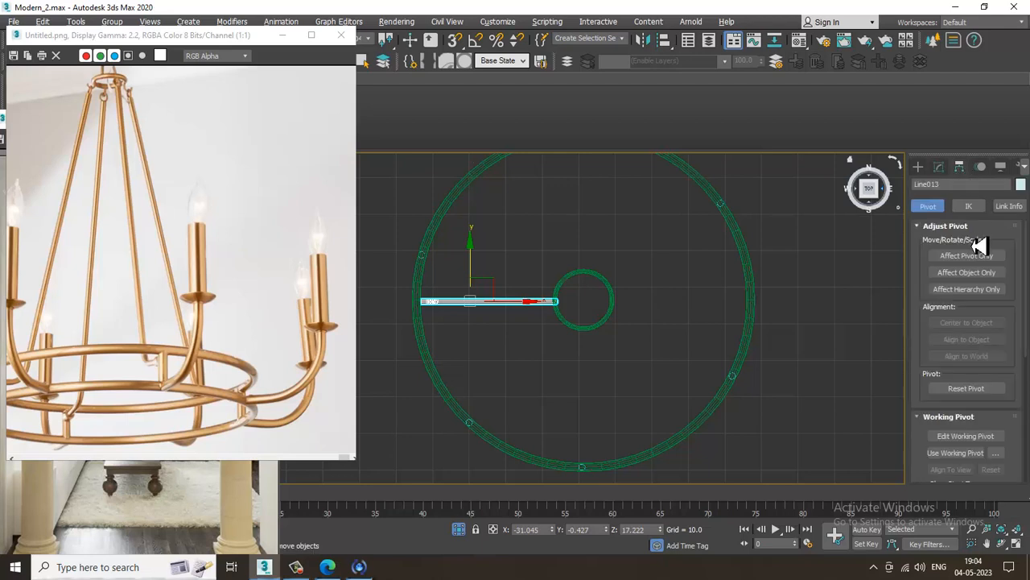
pyautogui.click(970, 255)
pyautogui.scroll(2, 552, 325)
pyautogui.moveTo(495, 301); pyautogui.dragTo(657, 306)
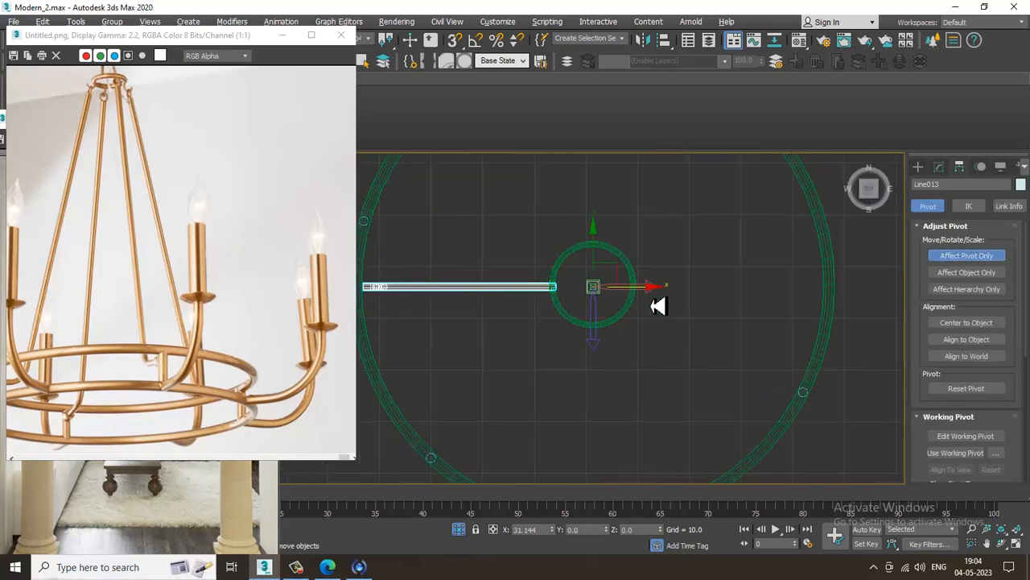
pyautogui.click(982, 257)
pyautogui.press('e')
pyautogui.moveTo(655, 255); pyautogui.dragTo(672, 272)
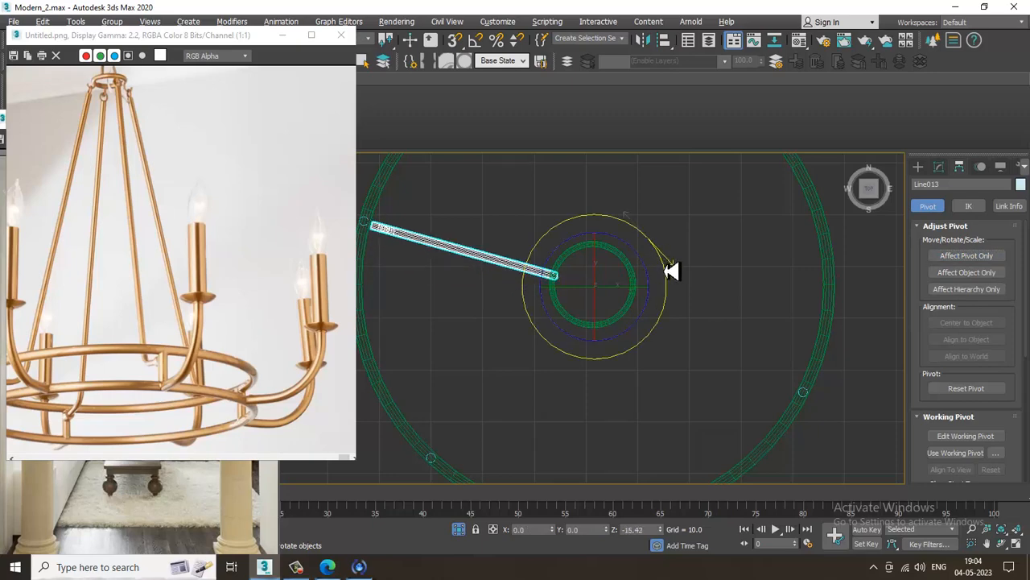
# Step: Inspect in perspective how the rotated rod meets its post between the lower rings and the small top ring
pyautogui.press('w')
pyautogui.hotkey('alt', 'w')
pyautogui.rightClick(723, 390)
pyautogui.hotkey('alt', 'w')
pyautogui.scroll(-3, 723, 390)
pyautogui.keyDown('alt'); pyautogui.moveTo(723, 389); pyautogui.dragTo(652, 345, button='middle'); pyautogui.keyUp('alt')
pyautogui.scroll(-5, 650, 345)
pyautogui.moveTo(544, 365); pyautogui.dragTo(598, 325, button='middle')
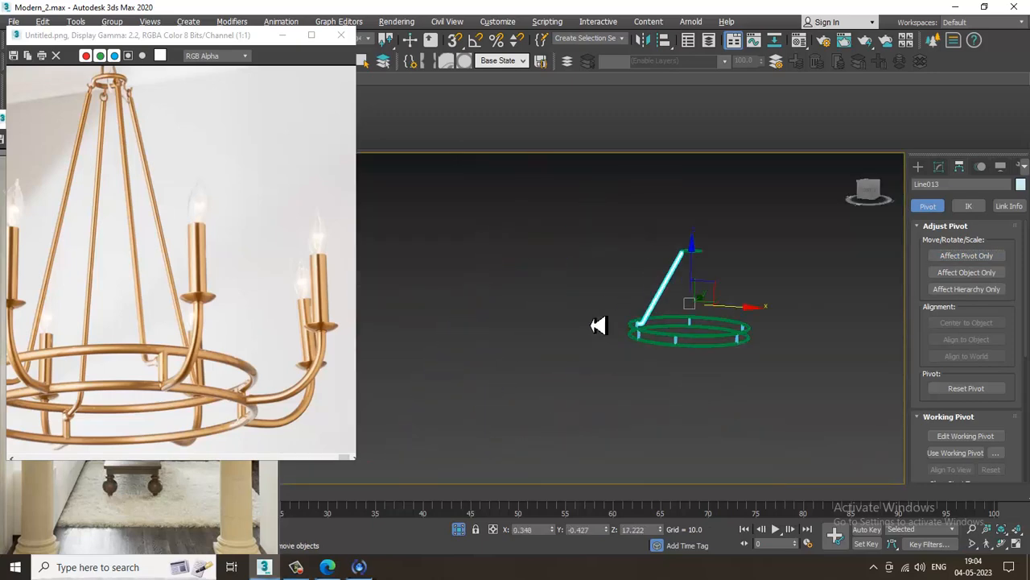
pyautogui.scroll(4, 598, 324)
pyautogui.moveTo(853, 390); pyautogui.dragTo(766, 395, button='middle')
pyautogui.keyDown('alt'); pyautogui.moveTo(747, 332); pyautogui.dragTo(664, 356, button='middle'); pyautogui.keyUp('alt')
pyautogui.scroll(5, 664, 357)
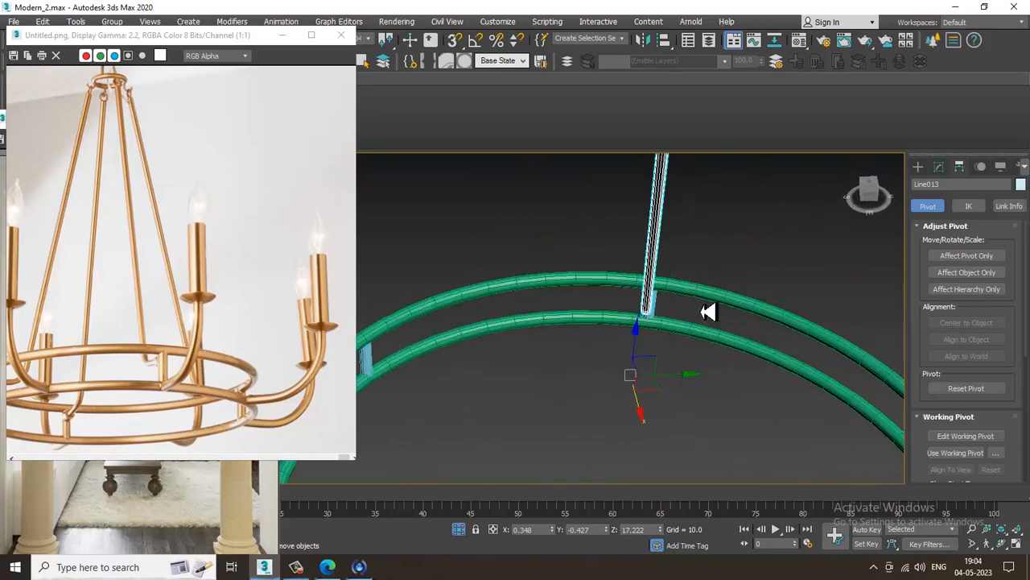
pyautogui.scroll(-6, 706, 330)
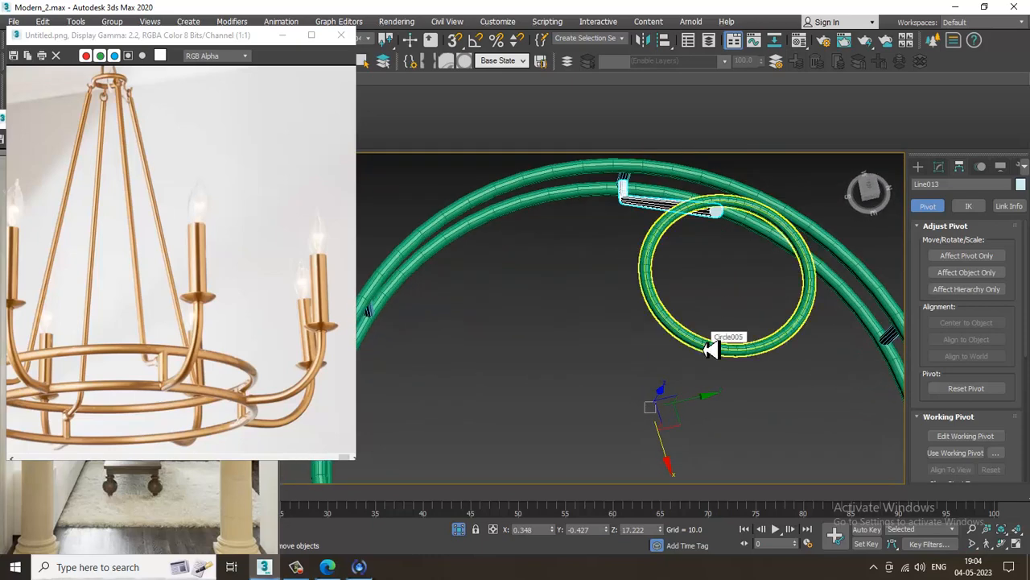
# Step: Make one rotated copy of the rod around the rings' centre, aligned with the northeast post in the Top view
pyautogui.hotkey('alt', 'w')
pyautogui.moveTo(441, 260); pyautogui.dragTo(426, 257, button='middle')
pyautogui.hotkey('alt', 'w')
pyautogui.scroll(-5, 561, 313)
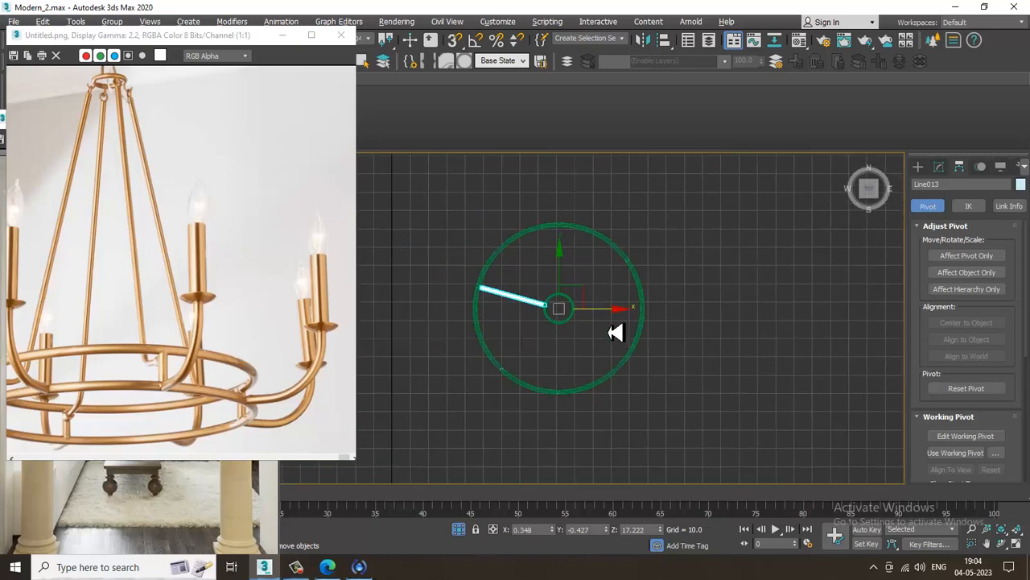
pyautogui.scroll(2, 614, 309)
pyautogui.scroll(2, 636, 307)
pyautogui.press('e')
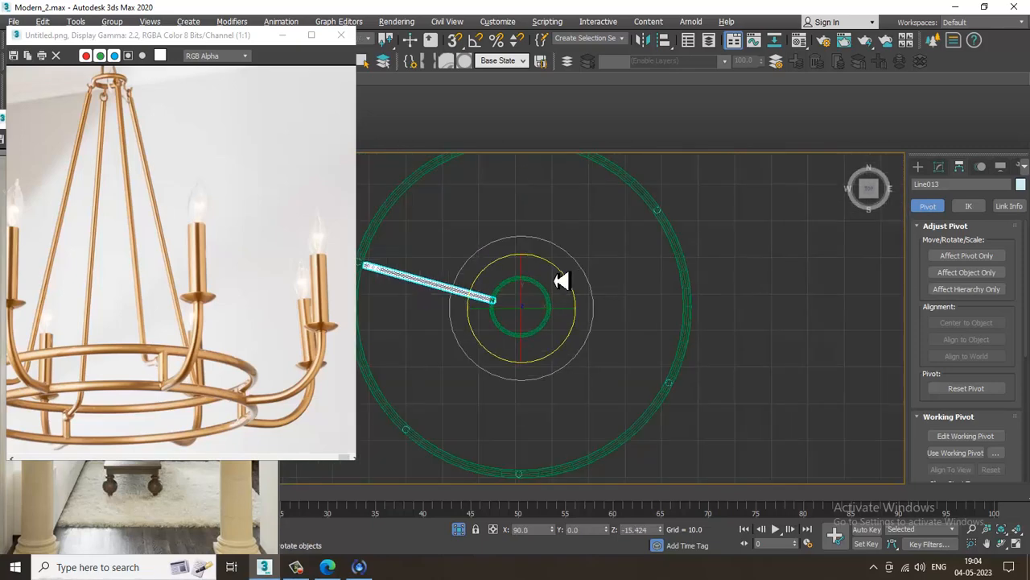
pyautogui.moveTo(561, 279)
pyautogui.keyDown('shift'); pyautogui.mouseDown()
pyautogui.moveTo(655, 345)
pyautogui.moveTo(663, 373)
pyautogui.mouseUp(); pyautogui.keyUp('shift')
pyautogui.click(576, 344)
pyautogui.moveTo(561, 279)
pyautogui.keyDown('shift'); pyautogui.mouseDown()
pyautogui.moveTo(706, 357)
pyautogui.moveTo(713, 344)
pyautogui.mouseUp(); pyautogui.keyUp('shift')
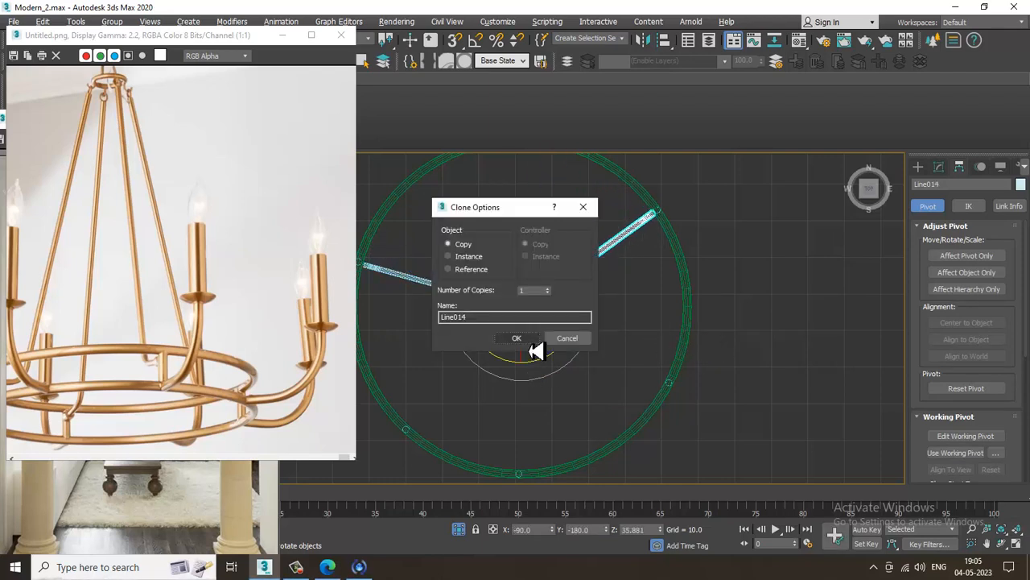
pyautogui.click(523, 339)
# Step: Make two more rotated copies of the rod, one 62.60° further clockwise on the southeast post and one on the southwest post
pyautogui.moveTo(566, 281)
pyautogui.keyDown('shift'); pyautogui.mouseDown()
pyautogui.moveTo(604, 345)
pyautogui.moveTo(616, 352)
pyautogui.moveTo(630, 326)
pyautogui.mouseUp(); pyautogui.keyUp('shift')
pyautogui.click(517, 341)
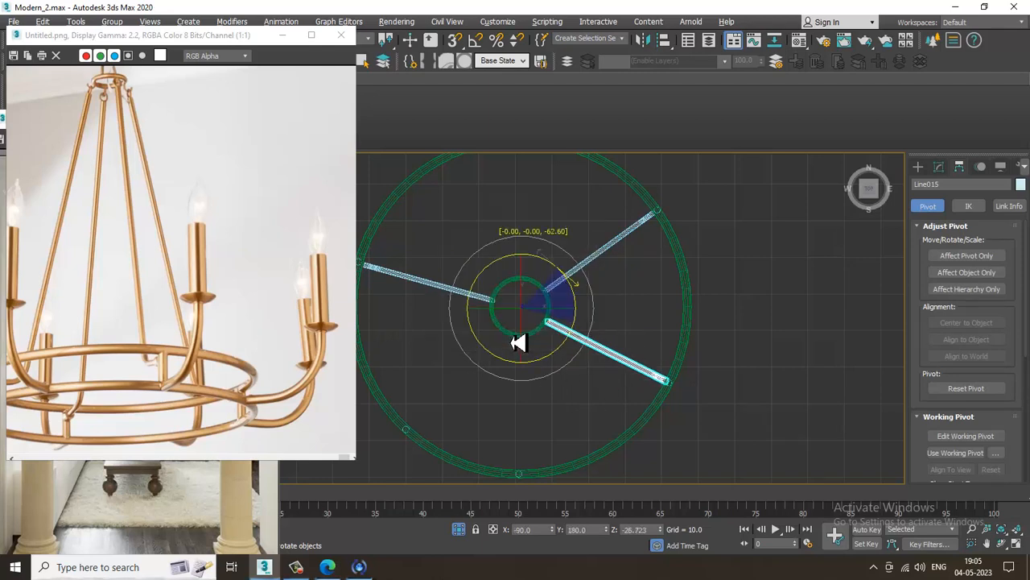
pyautogui.moveTo(591, 288)
pyautogui.keyDown('shift'); pyautogui.mouseDown()
pyautogui.moveTo(604, 462)
pyautogui.moveTo(622, 428)
pyautogui.mouseUp(); pyautogui.keyUp('shift')
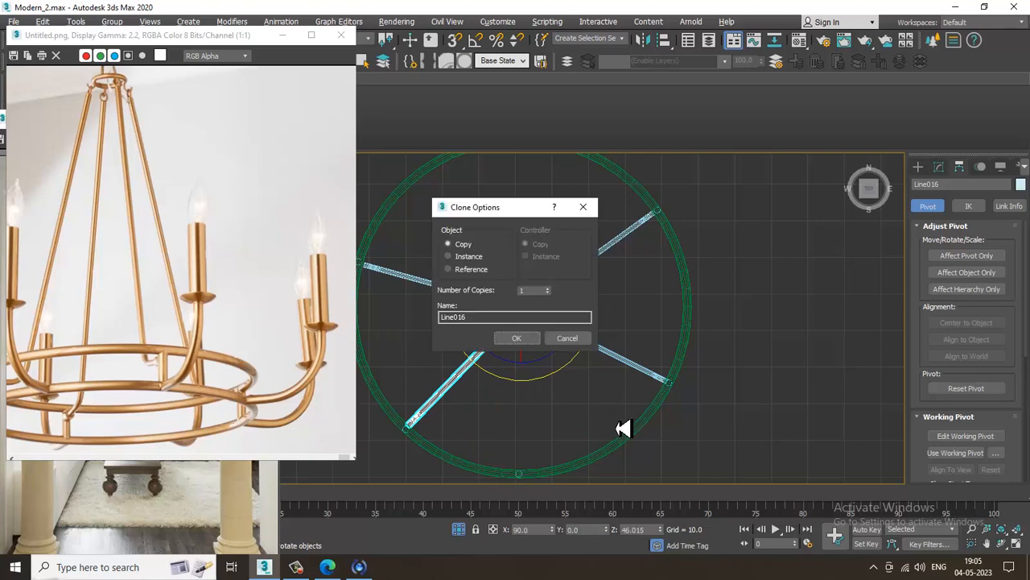
pyautogui.click(525, 344)
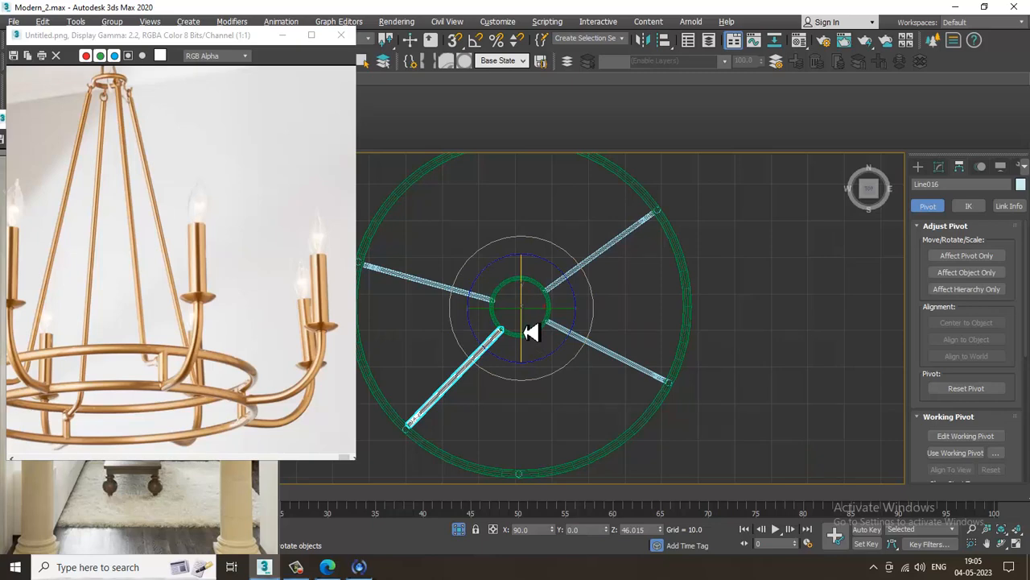
# Step: Inspect the four hanging rods in perspective and check how their upper ends meet the top ring in the Front view
pyautogui.hotkey('alt', 'w')
pyautogui.keyDown('alt'); pyautogui.moveTo(769, 434); pyautogui.dragTo(681, 266, button='middle'); pyautogui.keyUp('alt')
pyautogui.hotkey('alt', 'w')
pyautogui.scroll(-4, 719, 363)
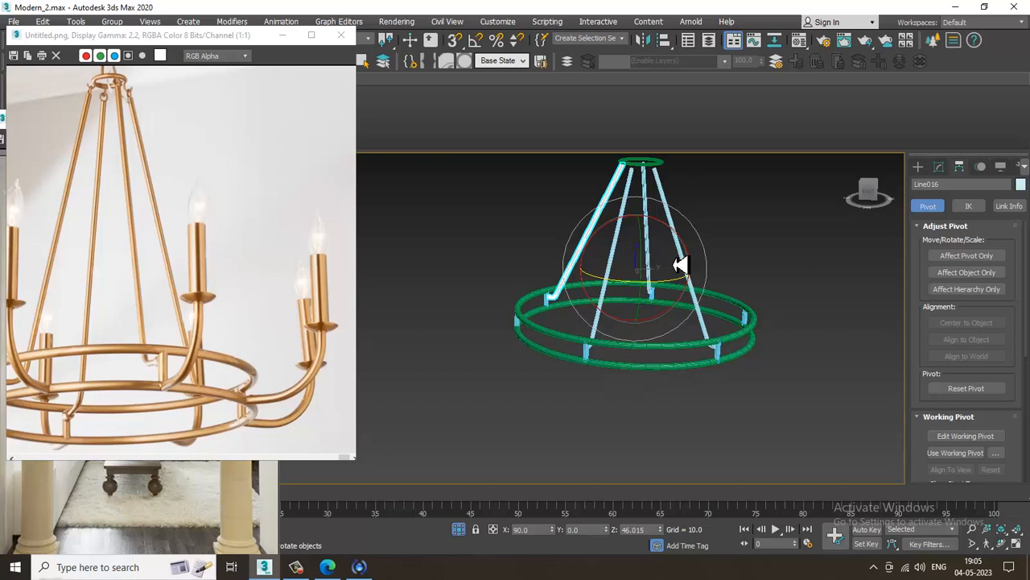
pyautogui.moveTo(681, 217); pyautogui.dragTo(710, 344, button='middle')
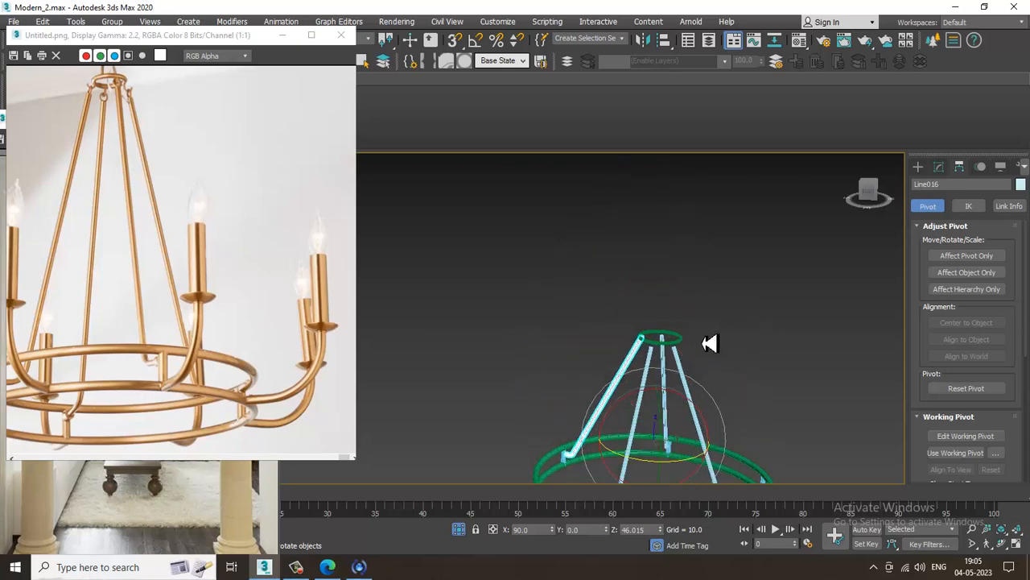
pyautogui.hotkey('alt', 'w')
pyautogui.rightClick(667, 260)
pyautogui.hotkey('alt', 'w')
pyautogui.moveTo(644, 226); pyautogui.dragTo(637, 391, button='middle')
pyautogui.scroll(5, 635, 310)
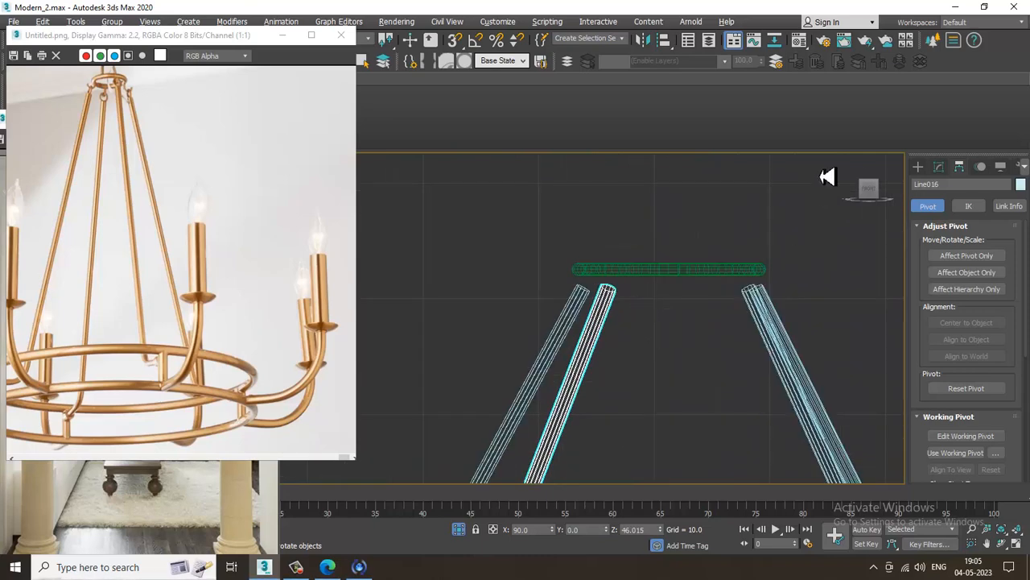
# Step: Draw a bent three-point line in the Front view from the small top ring to a rod's upper end, with viewport rendering off
pyautogui.click(919, 167)
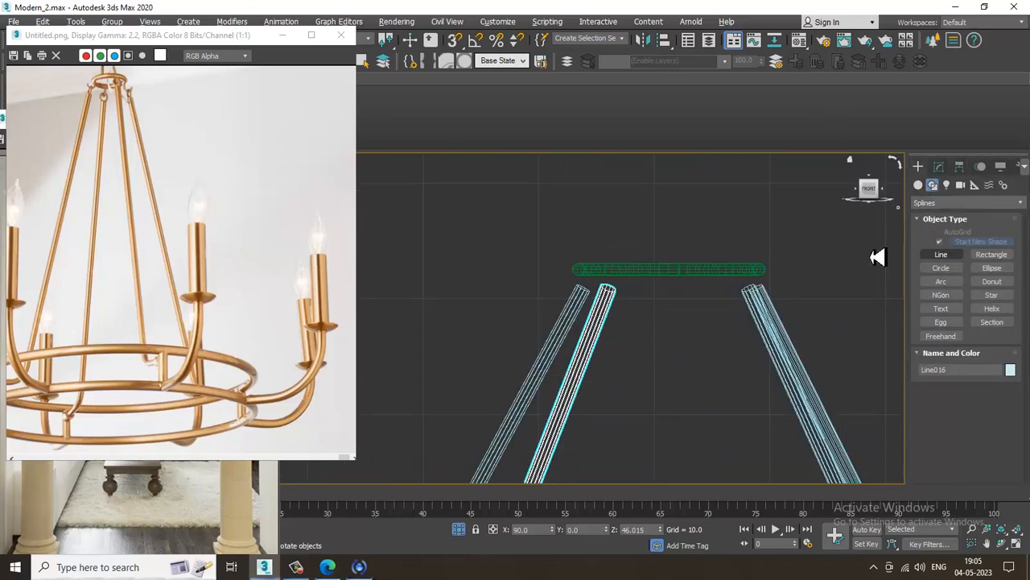
pyautogui.click(941, 254)
pyautogui.scroll(2, 644, 286)
pyautogui.scroll(2, 632, 294)
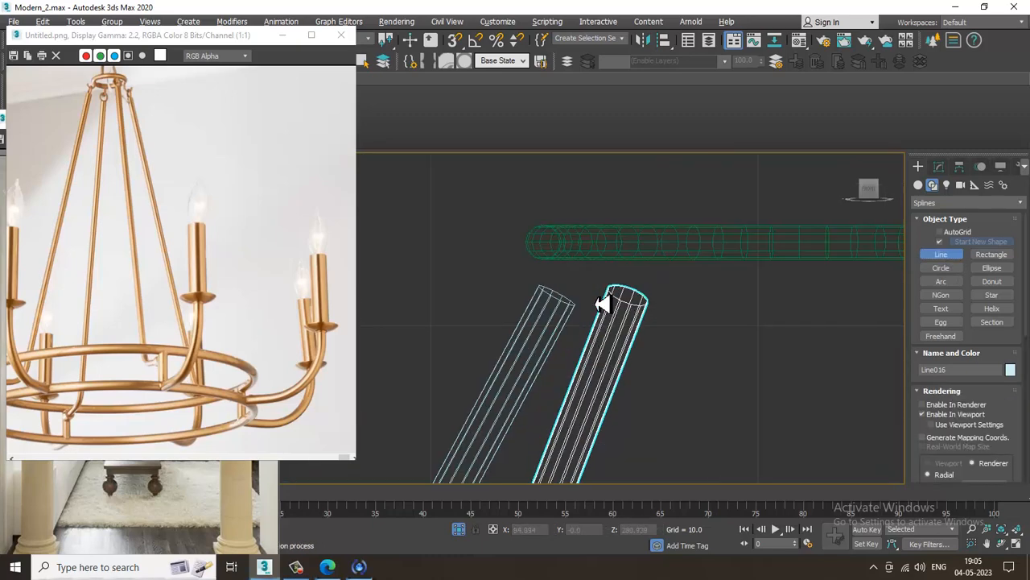
pyautogui.click(925, 416)
pyautogui.click(570, 243)
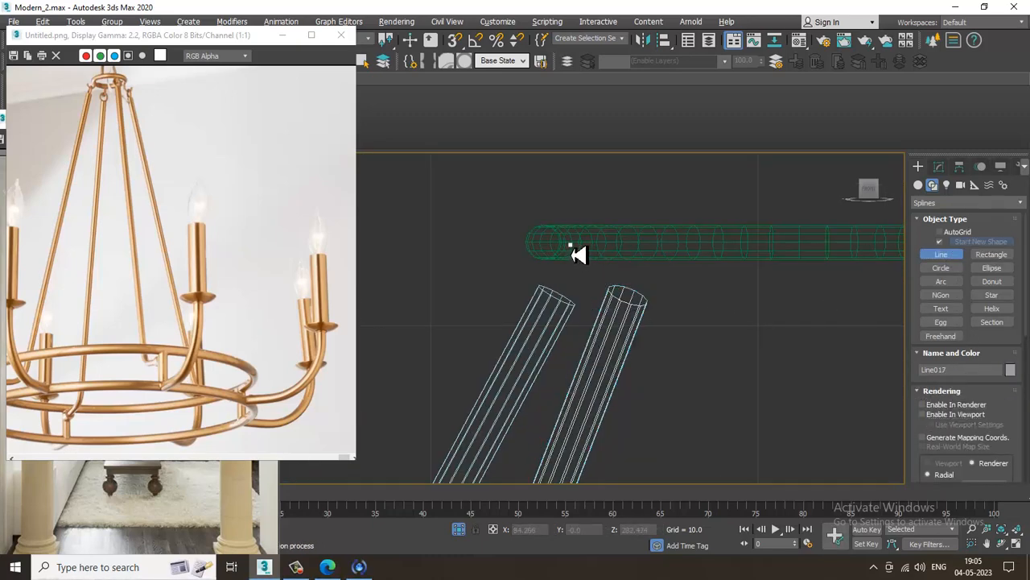
pyautogui.click(564, 294)
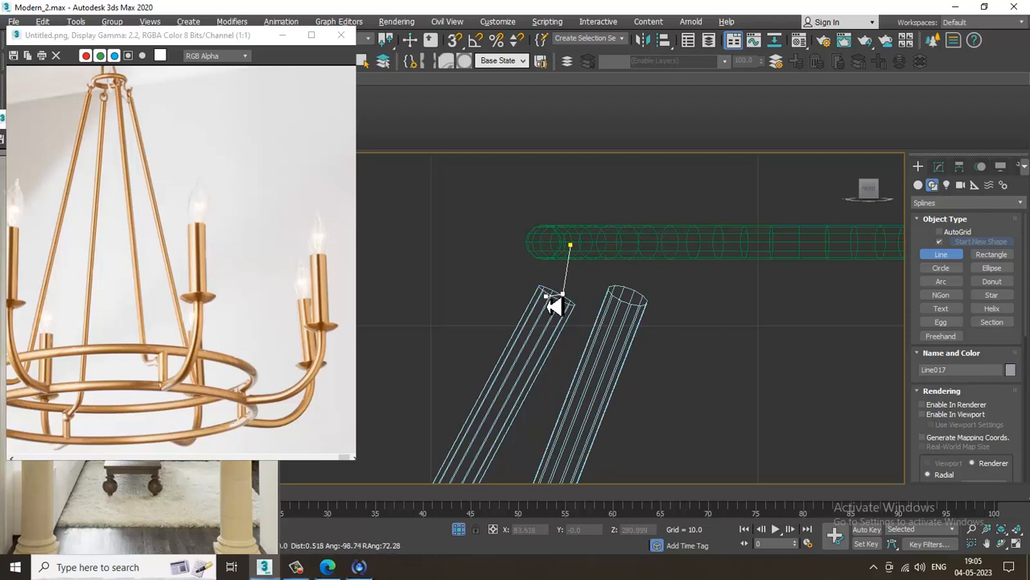
pyautogui.click(547, 302)
pyautogui.rightClick(555, 302)
# Step: Fillet the middle vertex of the new hook line into a smooth bend
pyautogui.scroll(2, 569, 296)
pyautogui.press('1')
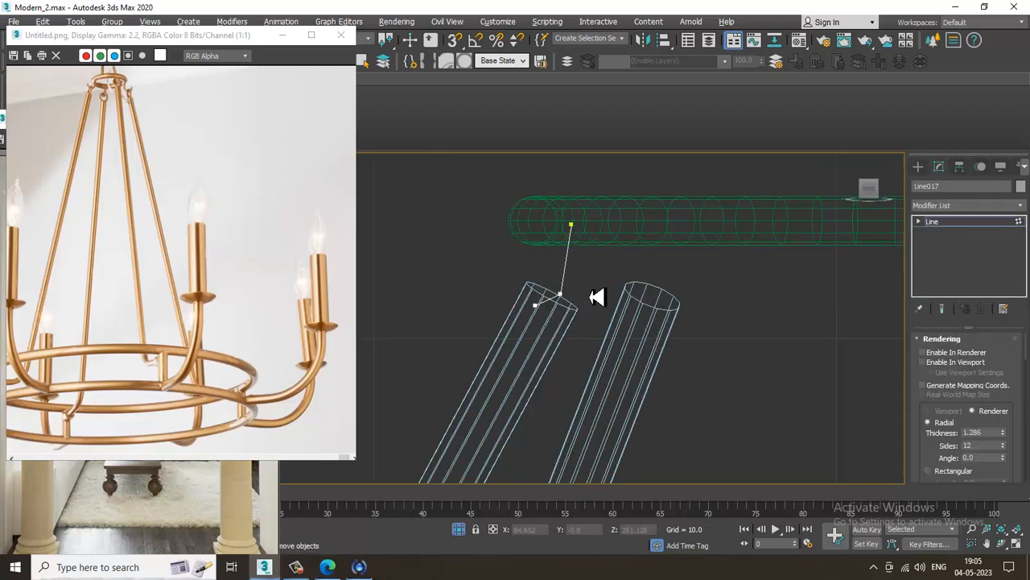
pyautogui.moveTo(590, 286); pyautogui.dragTo(543, 305)
pyautogui.scroll(-10, 933, 468)
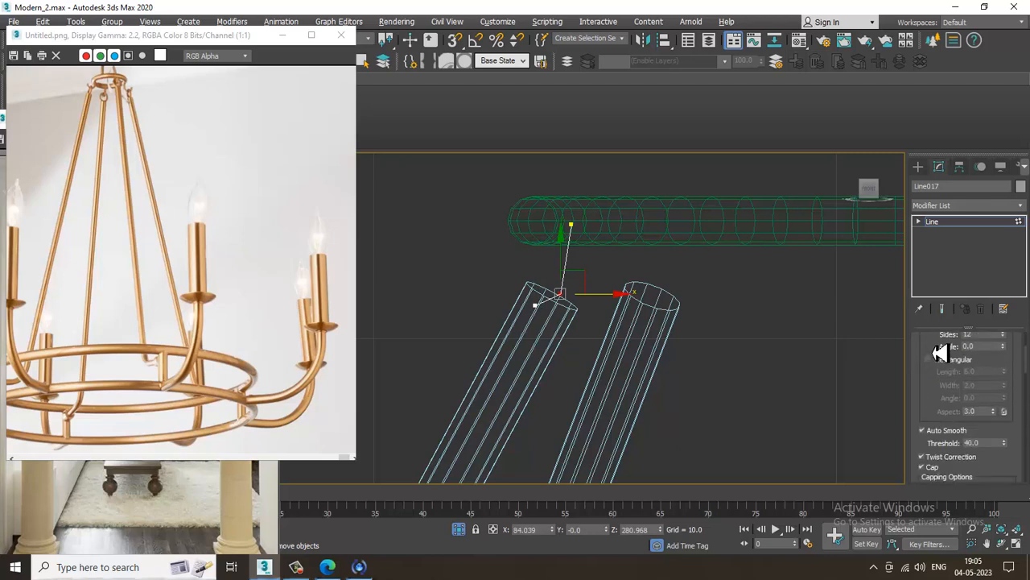
pyautogui.scroll(-8, 958, 443)
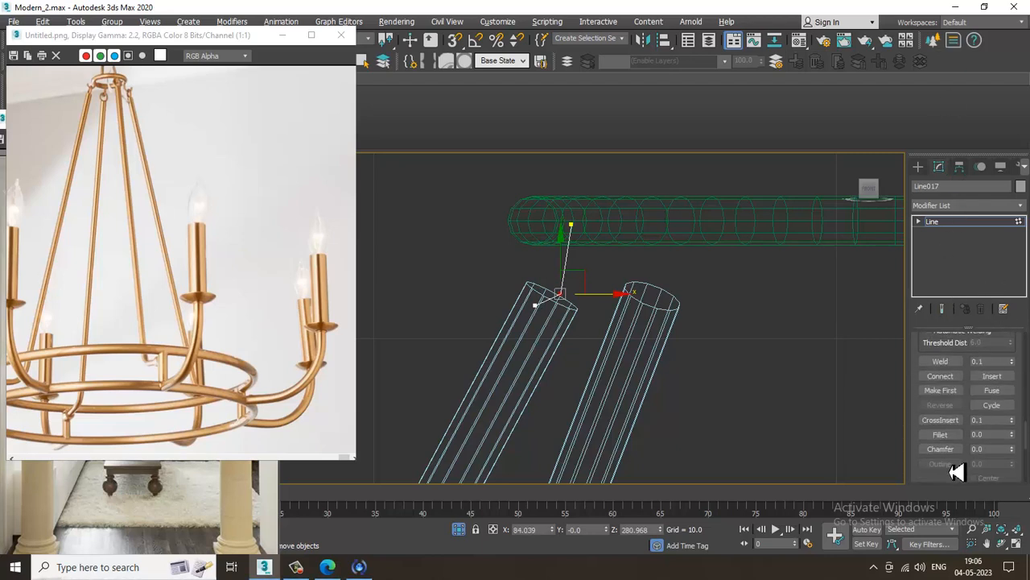
pyautogui.click(943, 435)
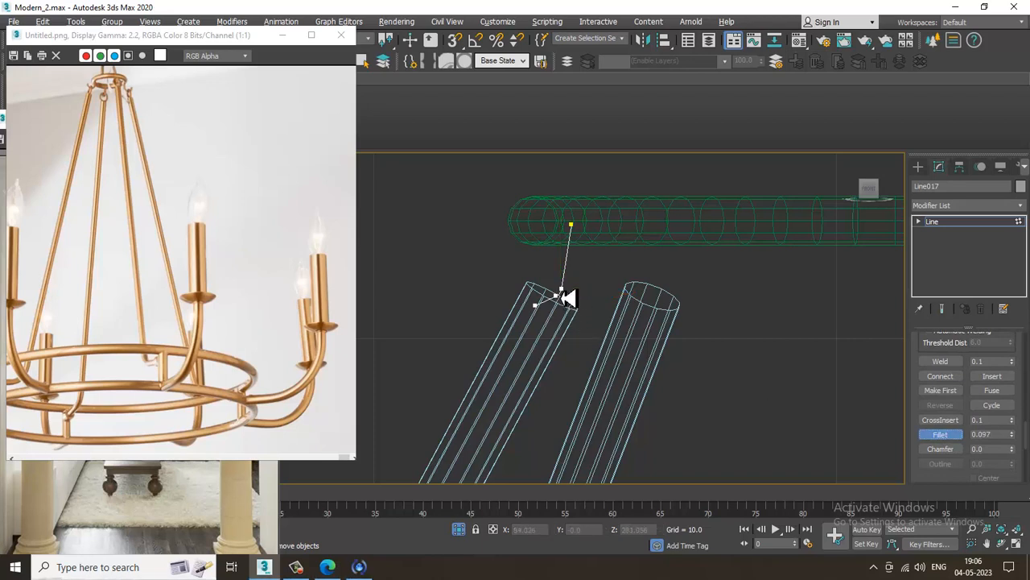
pyautogui.click(958, 223)
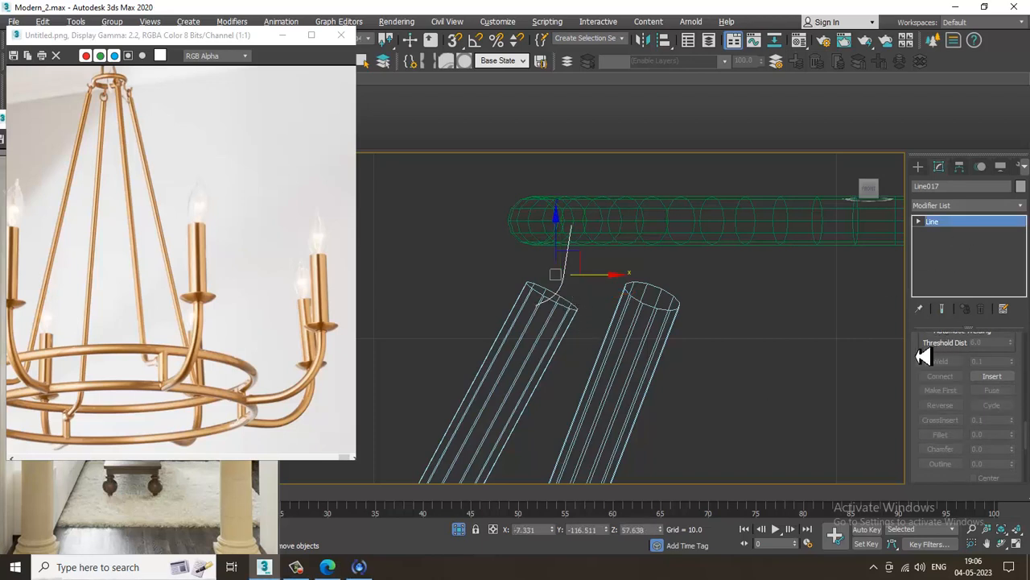
# Step: Make the hook line render as a tube in the viewport with a radial thickness of 0.219
pyautogui.scroll(6, 924, 356)
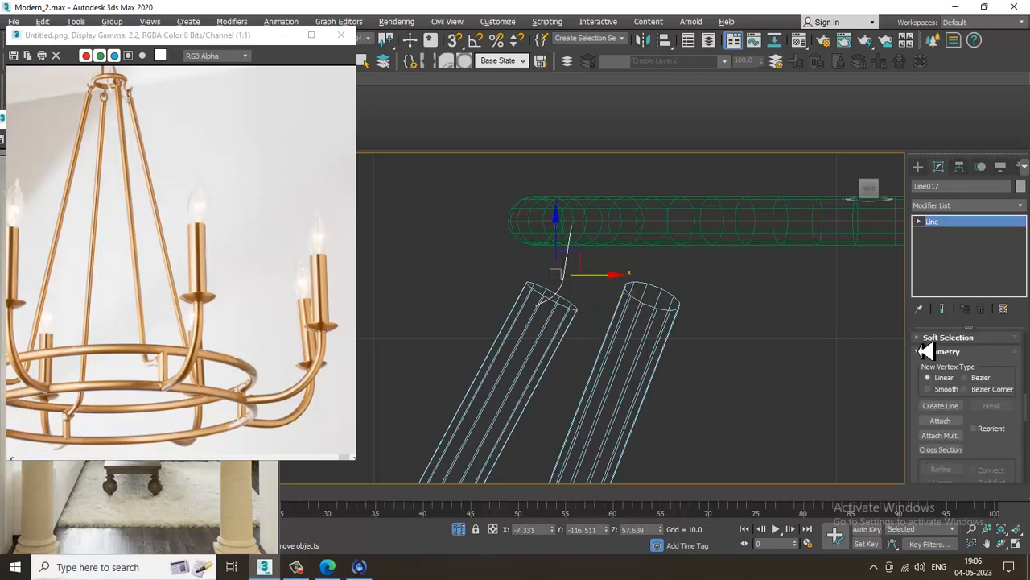
pyautogui.moveTo(920, 392); pyautogui.dragTo(935, 576)
pyautogui.scroll(-10, 940, 366)
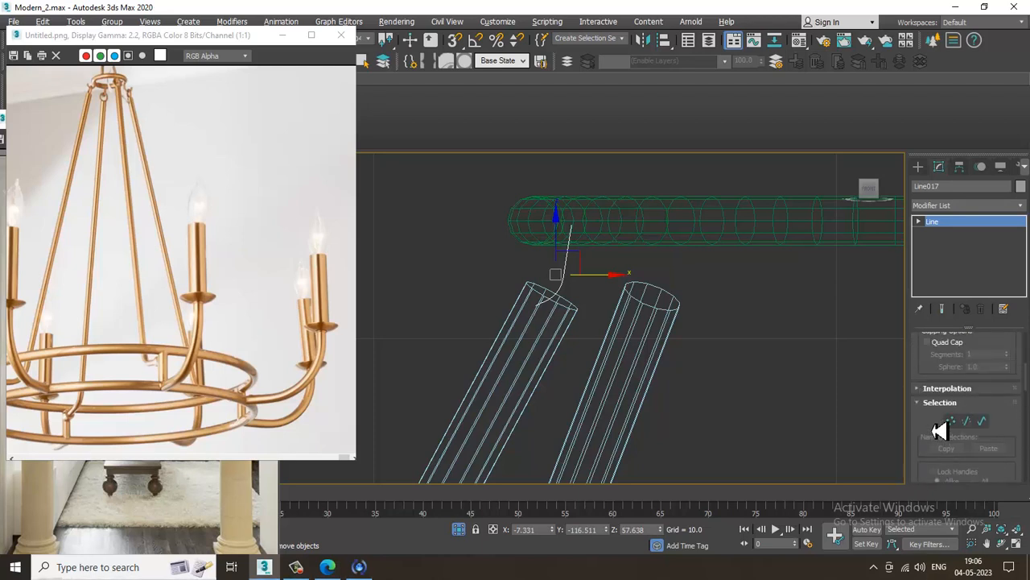
pyautogui.scroll(3, 938, 370)
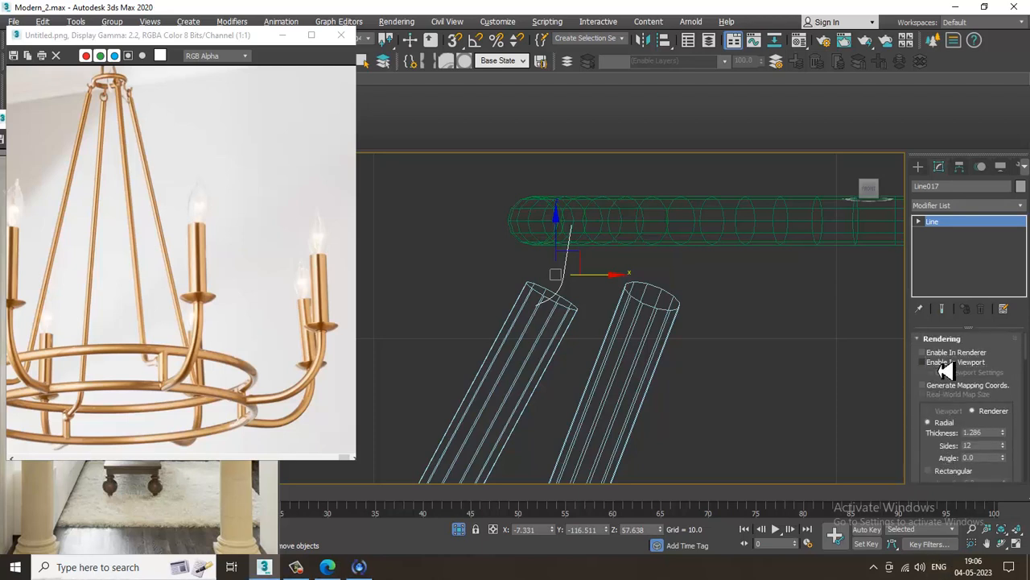
pyautogui.click(923, 362)
pyautogui.moveTo(1004, 434); pyautogui.dragTo(1024, 495)
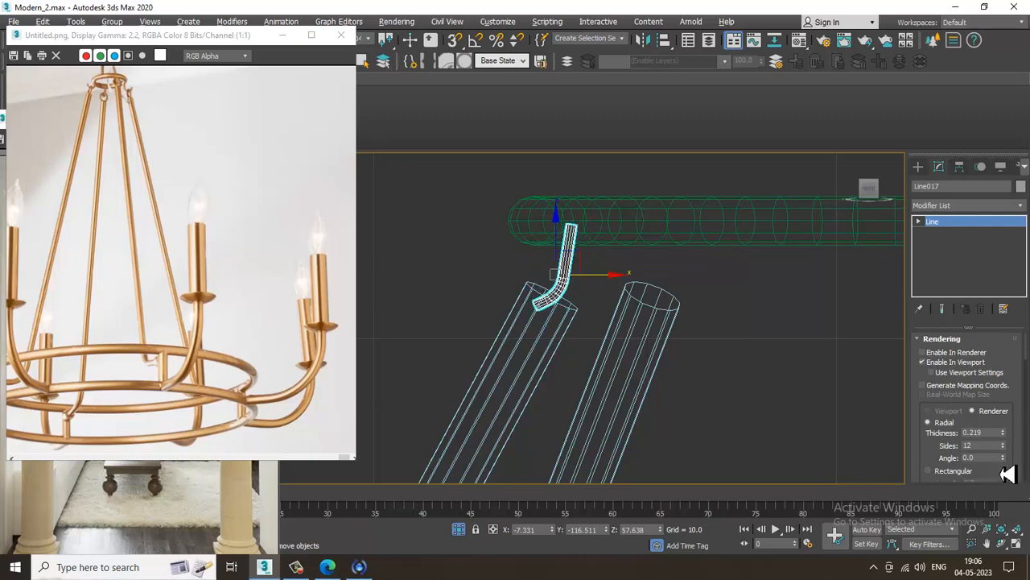
# Step: Move the hook along Y in the Top view onto the northwest rod's upper end, at about Y 1.865
pyautogui.hotkey('alt', 'w')
pyautogui.rightClick(393, 266)
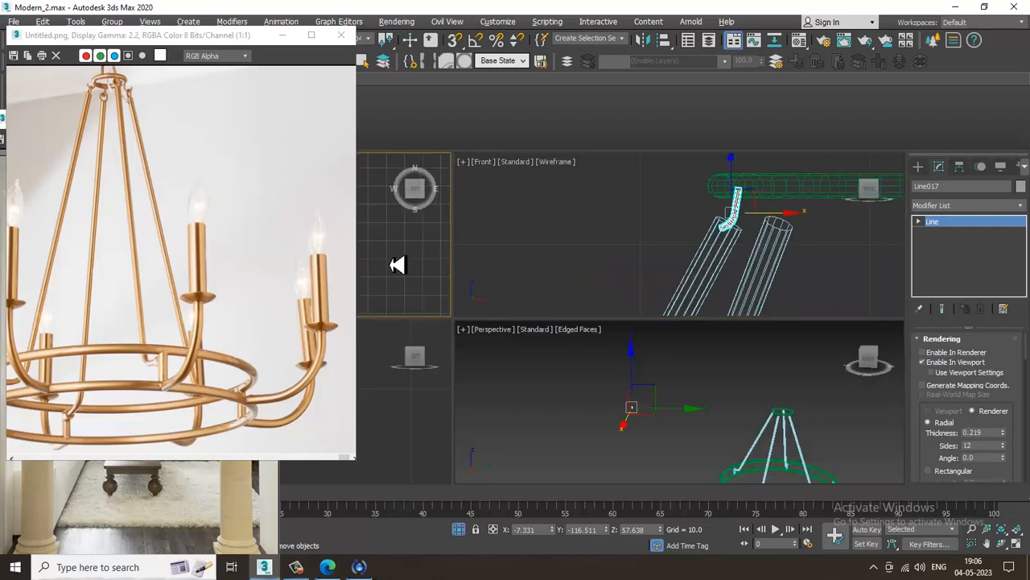
pyautogui.hotkey('alt', 'w')
pyautogui.moveTo(405, 269); pyautogui.dragTo(524, 318, button='middle')
pyautogui.hotkey('alt', 'w')
pyautogui.scroll(-1, 391, 274)
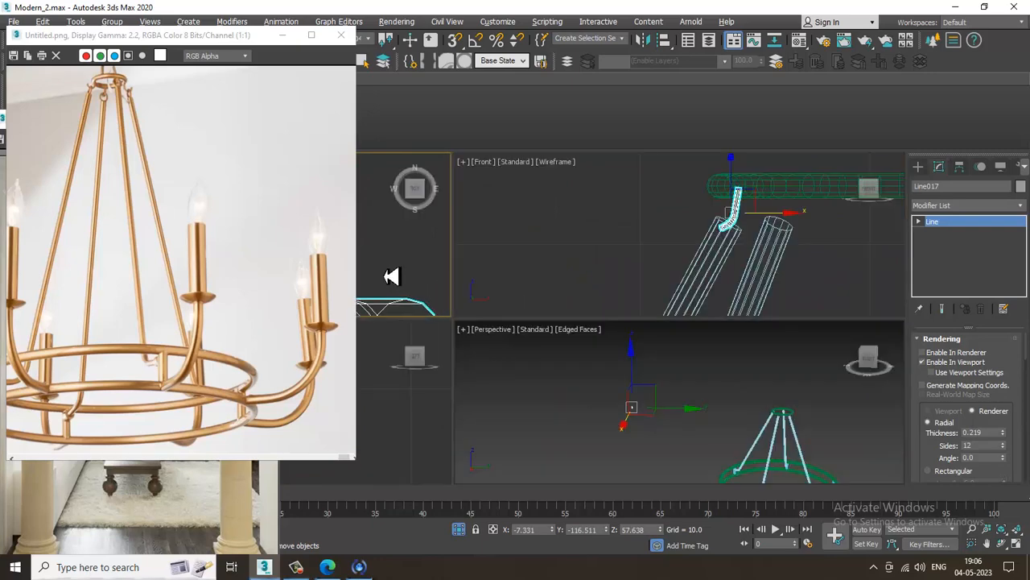
pyautogui.hotkey('alt', 'w')
pyautogui.press('z')
pyautogui.scroll(-10, 431, 273)
pyautogui.scroll(-10, 461, 284)
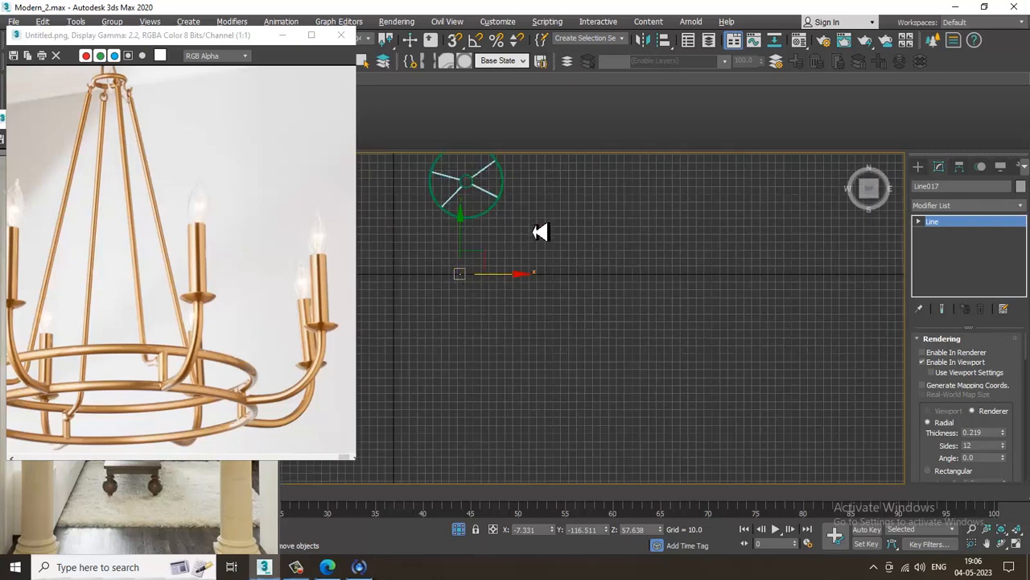
pyautogui.moveTo(472, 253); pyautogui.dragTo(481, 333, button='middle')
pyautogui.scroll(2, 481, 333)
pyautogui.moveTo(474, 344); pyautogui.dragTo(473, 219)
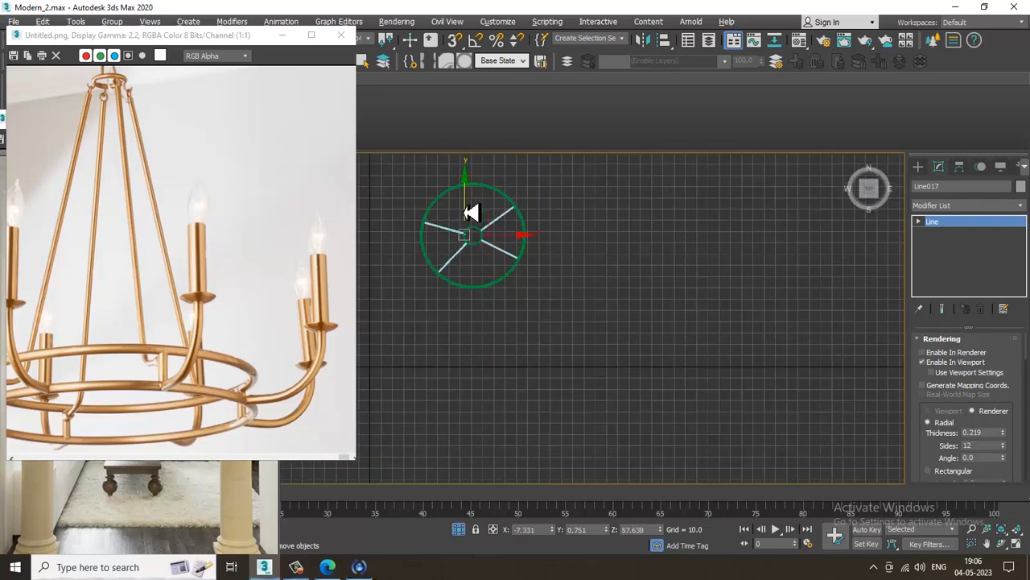
pyautogui.scroll(5, 471, 211)
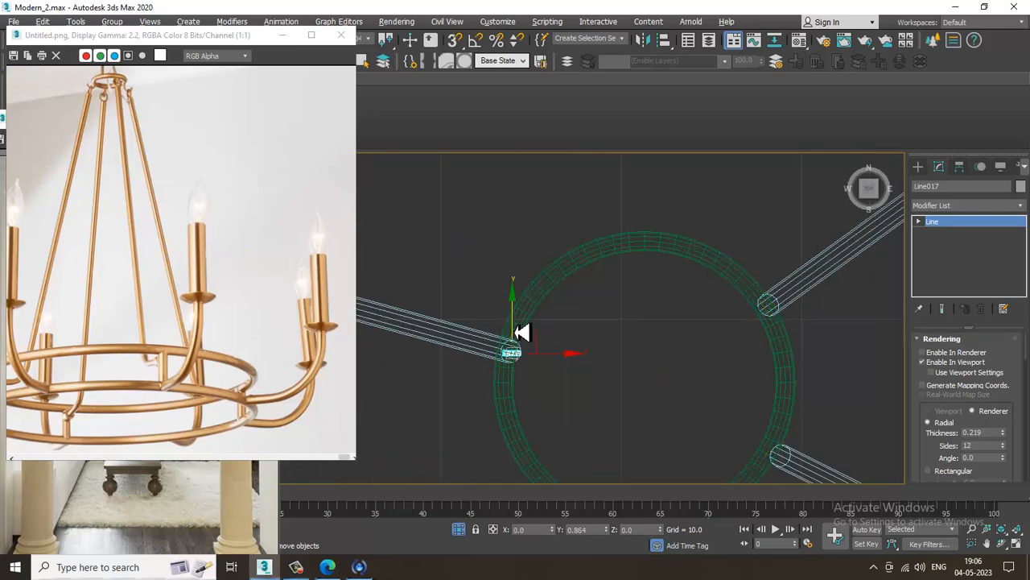
pyautogui.moveTo(617, 345); pyautogui.dragTo(529, 349, button='middle')
# Step: Scale the small top ring down uniformly to about 14.7% so the hook can meet it
pyautogui.hotkey('alt', 'w')
pyautogui.rightClick(715, 390)
pyautogui.hotkey('alt', 'w')
pyautogui.press('z')
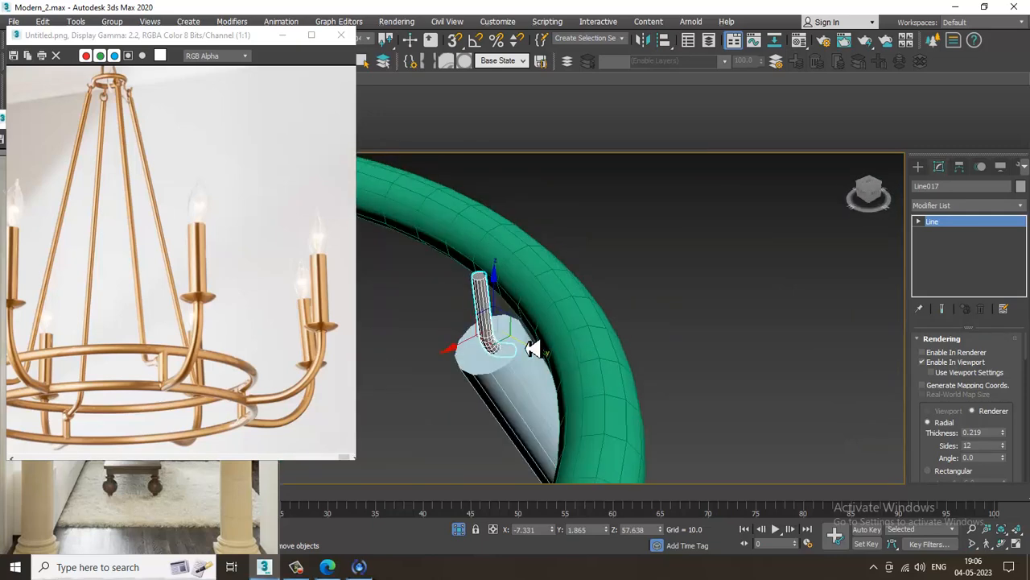
pyautogui.click(545, 300)
pyautogui.scroll(-6, 579, 306)
pyautogui.press('r')
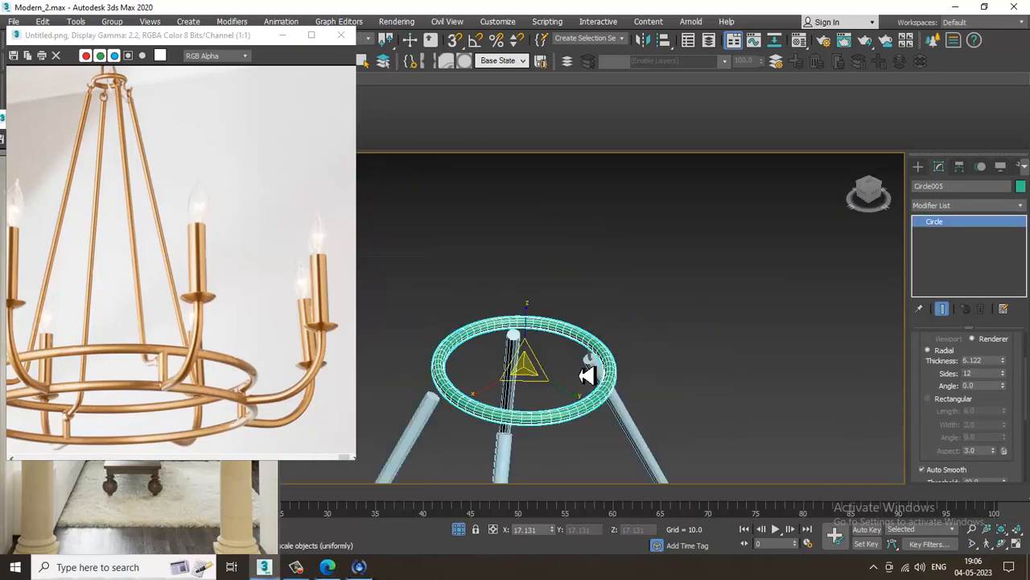
pyautogui.scroll(3, 588, 368)
pyautogui.moveTo(614, 345); pyautogui.dragTo(617, 358)
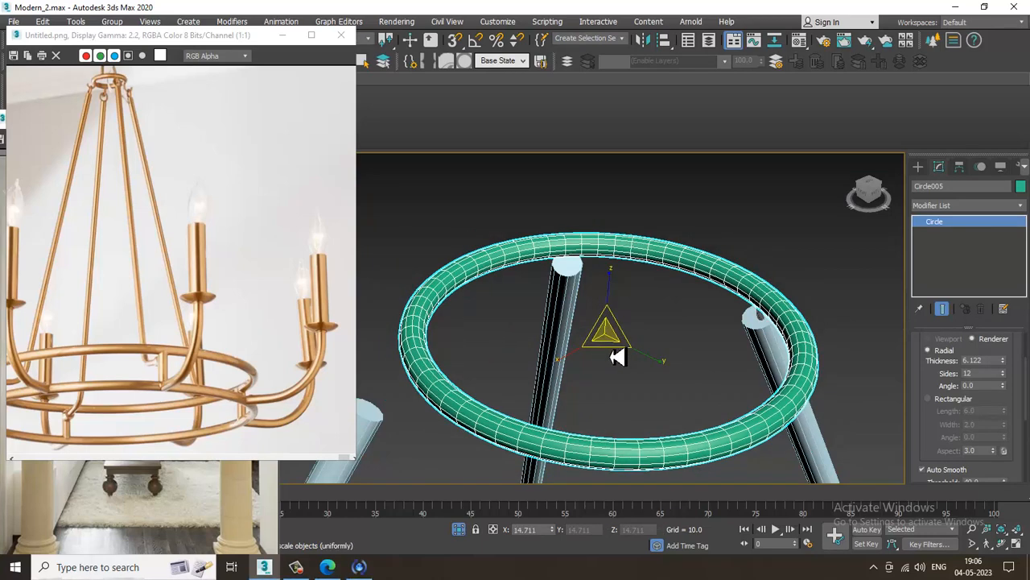
# Step: Make a copy of the small hook mirrored along the Y axis in the Top view
pyautogui.moveTo(469, 401); pyautogui.dragTo(616, 331, button='middle')
pyautogui.click(509, 373)
pyautogui.hotkey('alt', 'w')
pyautogui.moveTo(694, 223); pyautogui.dragTo(675, 225, button='middle')
pyautogui.hotkey('alt', 'w')
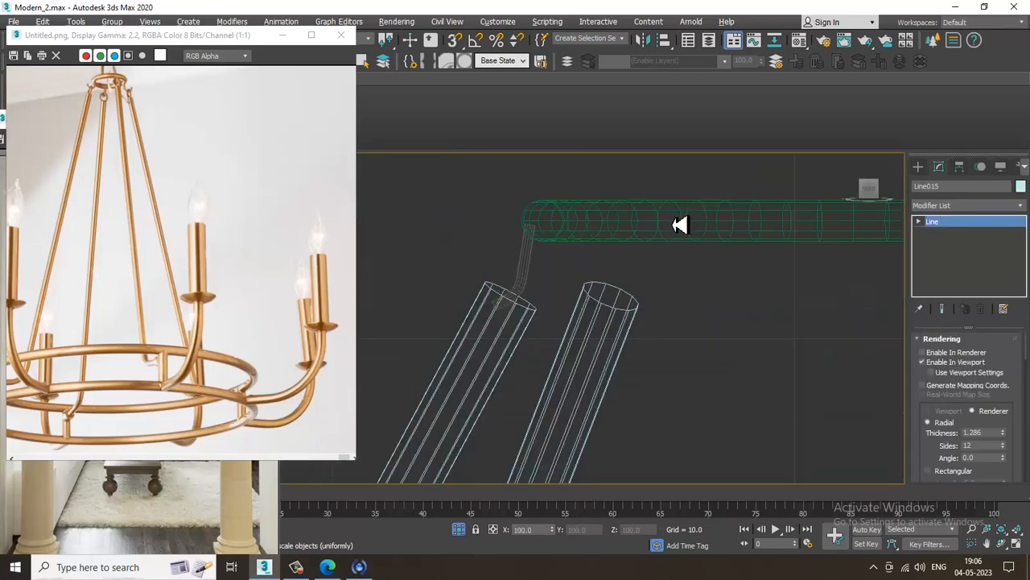
pyautogui.scroll(-3, 673, 225)
pyautogui.hotkey('alt', 'w')
pyautogui.click(405, 246)
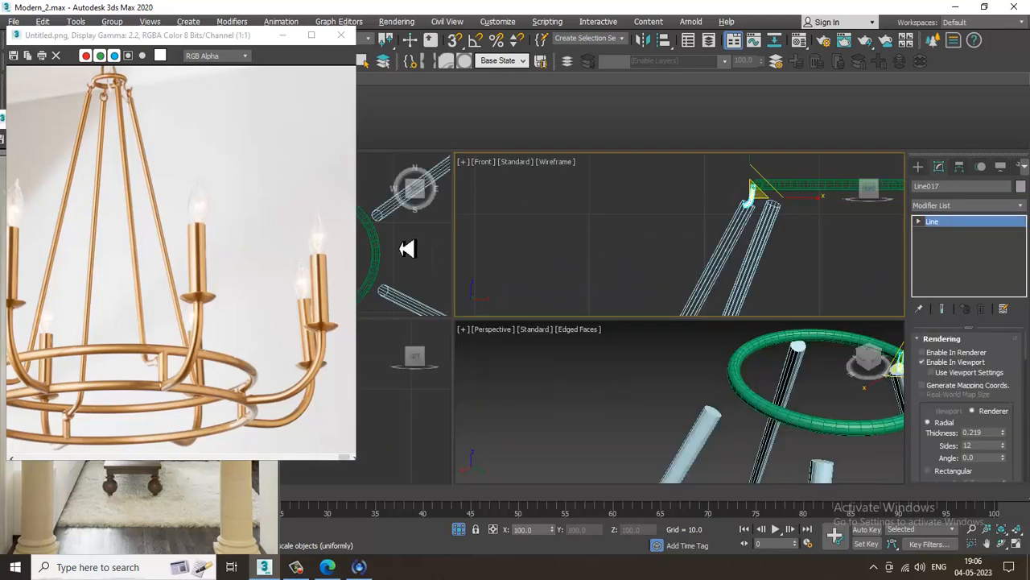
pyautogui.hotkey('alt', 'w')
pyautogui.scroll(3, 595, 282)
pyautogui.press('w')
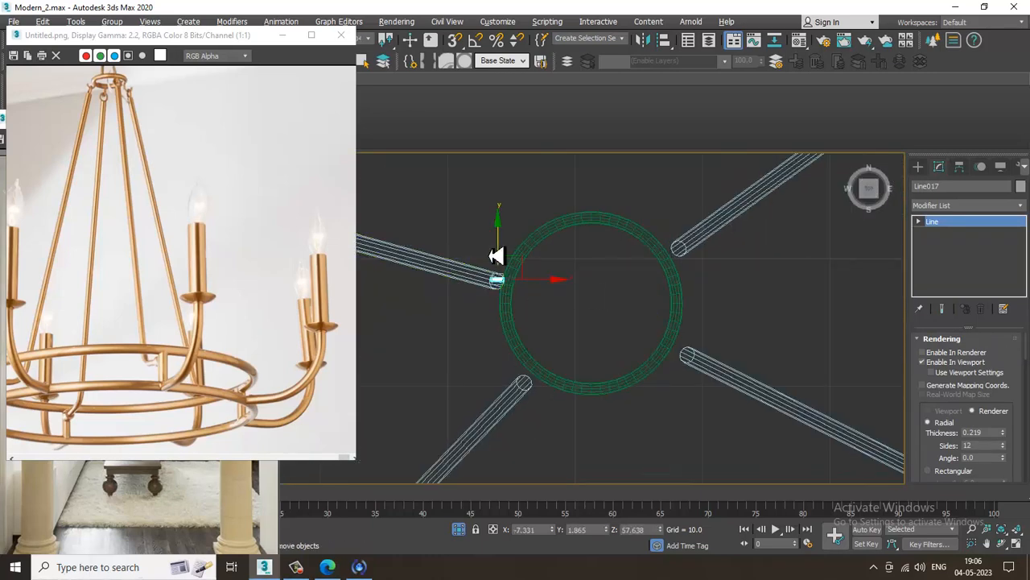
pyautogui.click(648, 41)
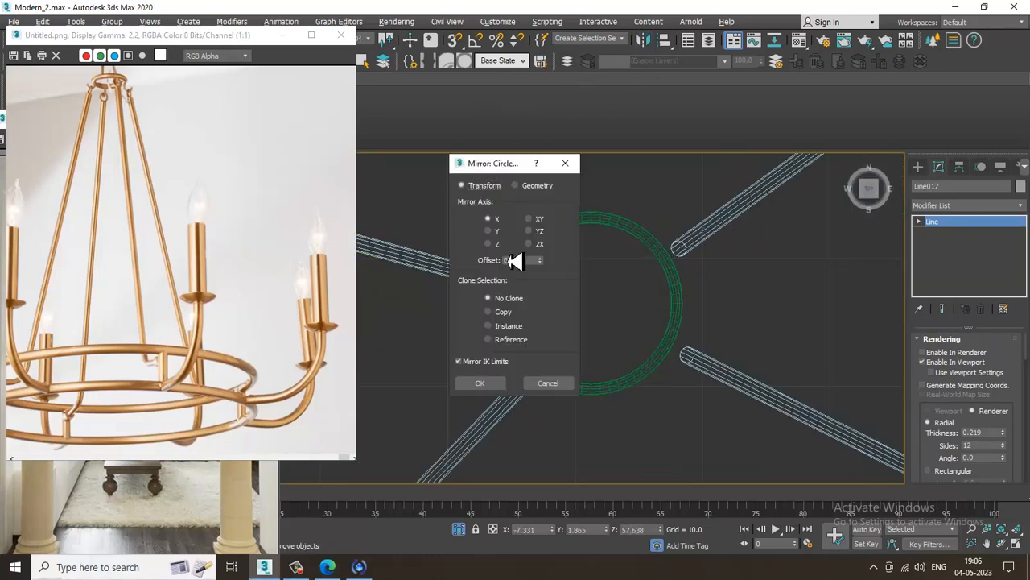
pyautogui.click(488, 325)
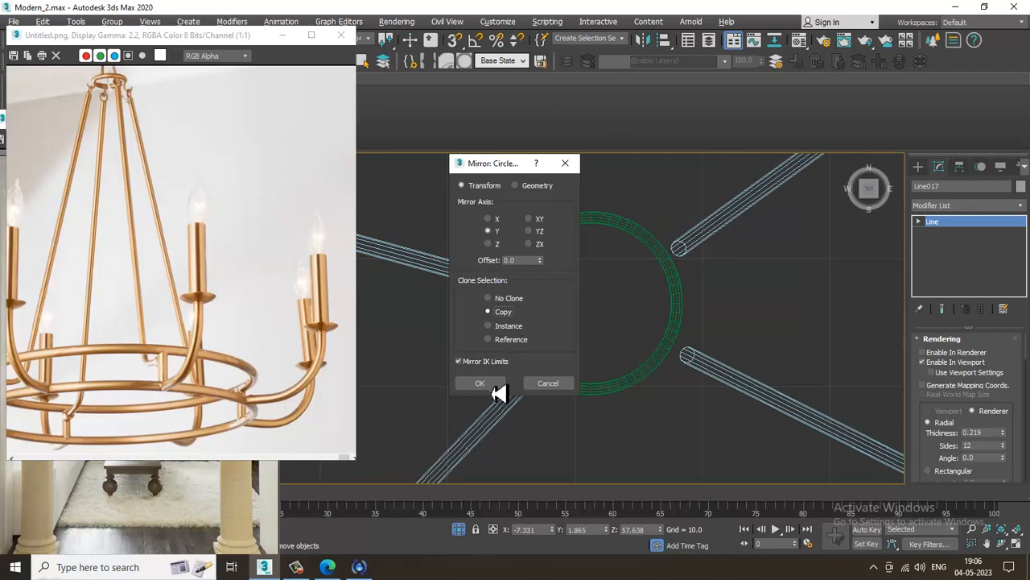
pyautogui.click(483, 383)
# Step: Place the mirrored hook at the southwest rod's upper end and rotate it in line with that rod
pyautogui.moveTo(515, 291); pyautogui.dragTo(575, 391)
pyautogui.scroll(3, 568, 397)
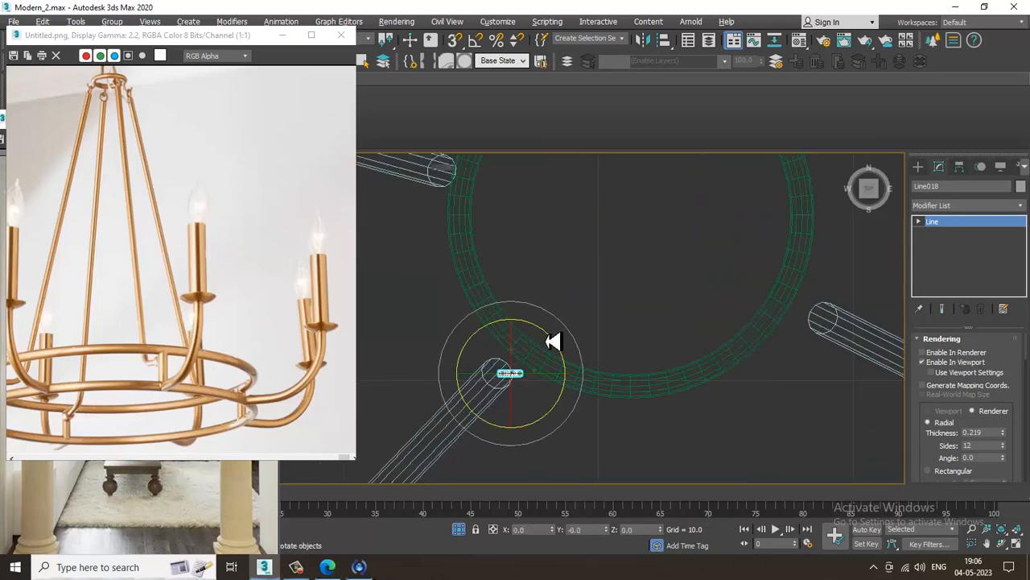
pyautogui.moveTo(512, 348); pyautogui.dragTo(512, 336)
pyautogui.moveTo(548, 371)
pyautogui.keyDown('alt'); pyautogui.mouseDown(button='middle')
pyautogui.moveTo(660, 398)
pyautogui.moveTo(496, 347)
pyautogui.moveTo(548, 383)
pyautogui.moveTo(583, 314)
pyautogui.mouseUp(button='middle'); pyautogui.keyUp('alt')
pyautogui.keyDown('alt'); pyautogui.moveTo(596, 327); pyautogui.dragTo(642, 326, button='middle'); pyautogui.keyUp('alt')
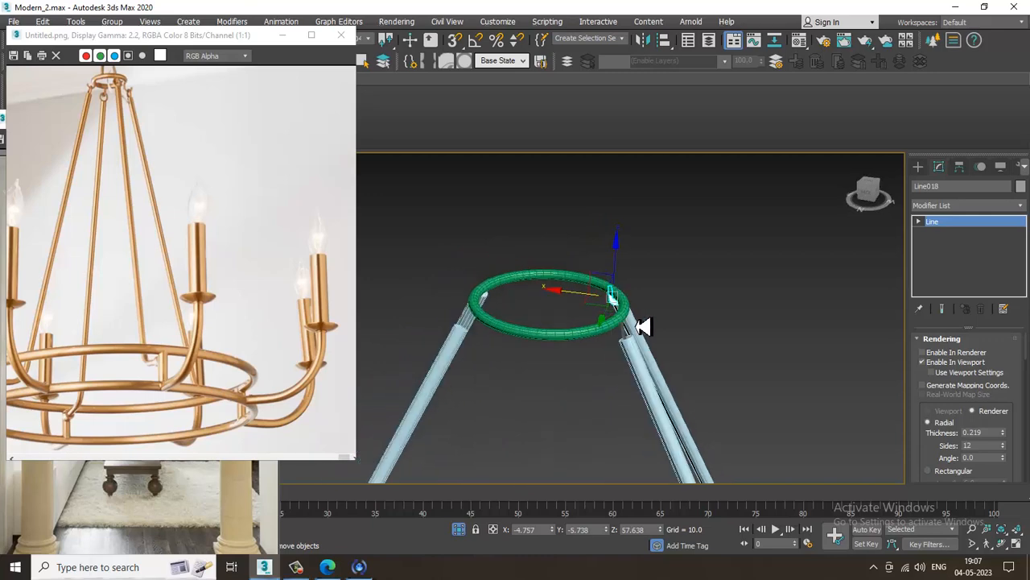
pyautogui.keyDown('alt'); pyautogui.moveTo(558, 316); pyautogui.dragTo(647, 287, button='middle'); pyautogui.keyUp('alt')
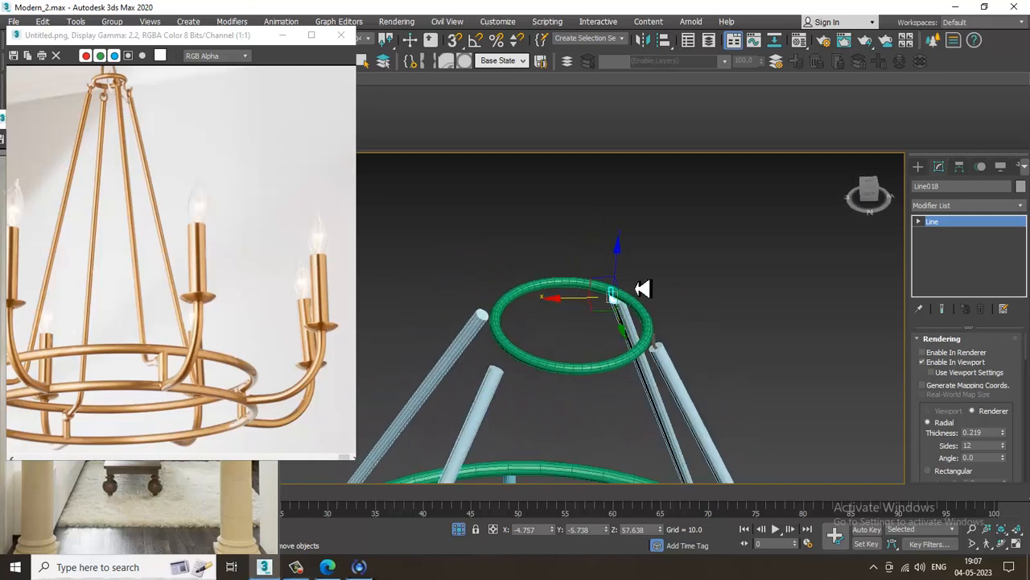
# Step: Mirror both hooks as copies along the X axis and move the copies to the east side of the top ring
pyautogui.hotkey('alt', 'w')
pyautogui.hotkey('alt', 'w')
pyautogui.scroll(-3, 448, 228)
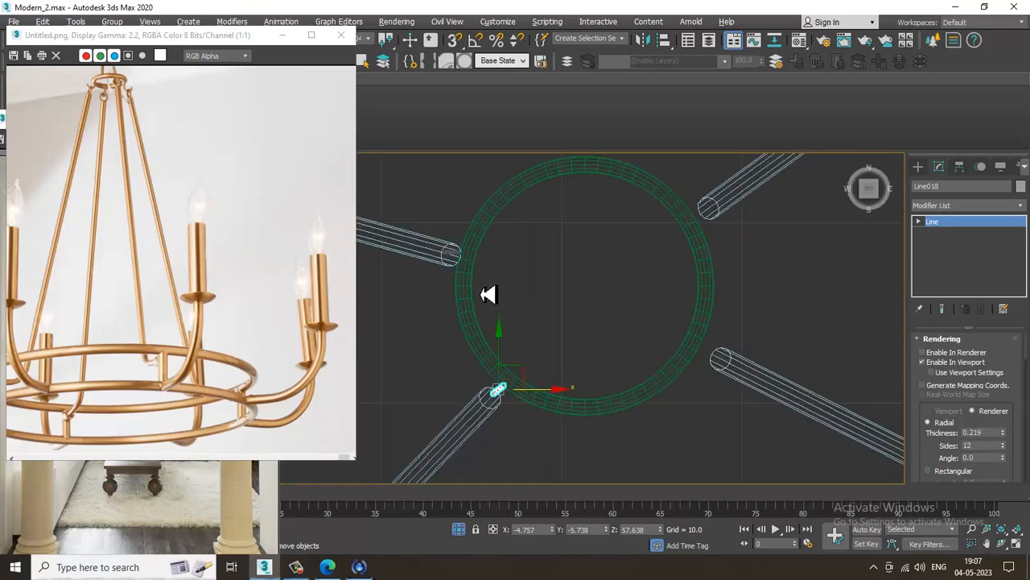
pyautogui.scroll(2, 487, 294)
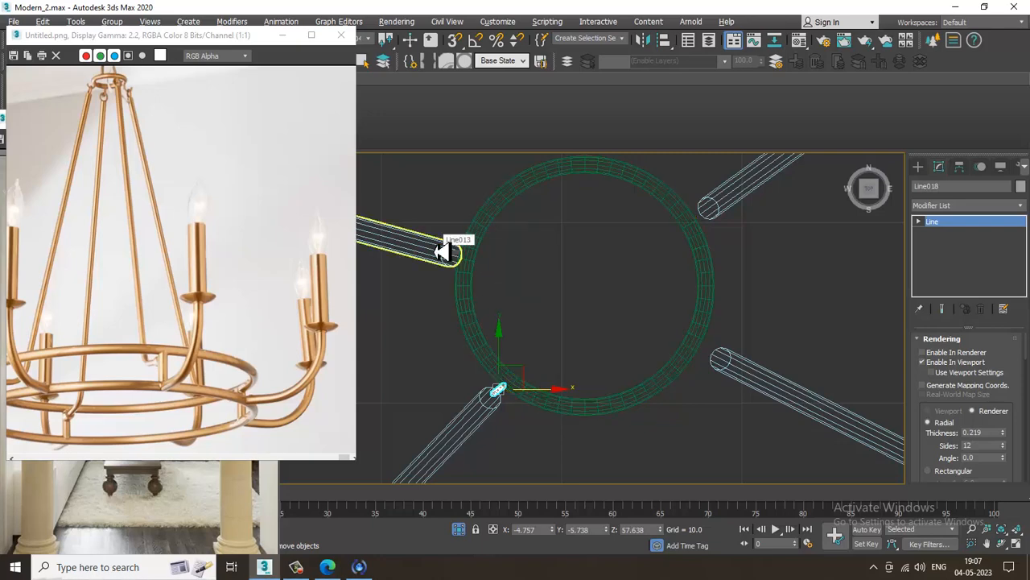
pyautogui.scroll(3, 505, 294)
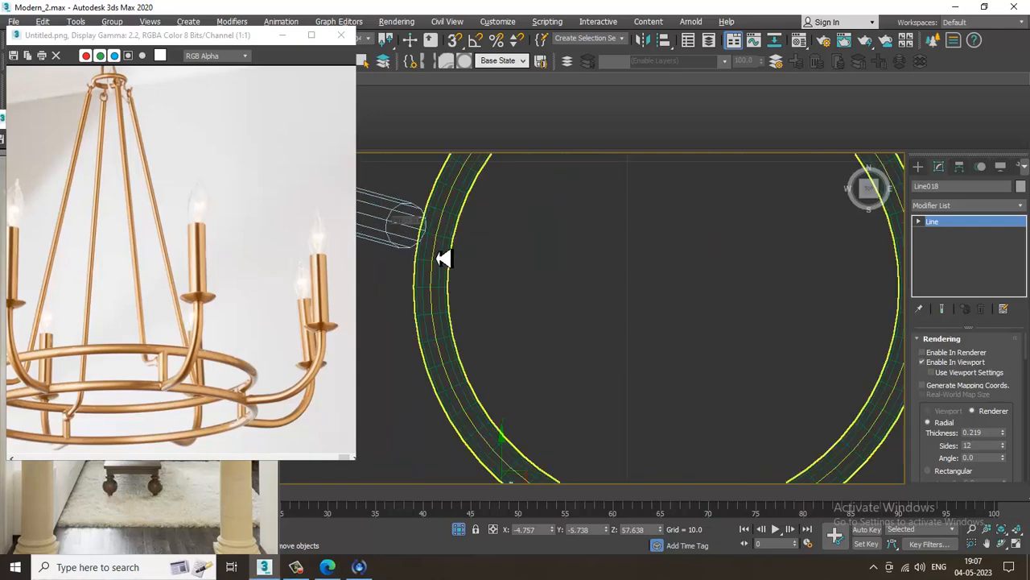
pyautogui.keyDown('ctrl'); pyautogui.click(414, 227); pyautogui.keyUp('ctrl')
pyautogui.scroll(-3, 473, 268)
pyautogui.moveTo(524, 304); pyautogui.dragTo(547, 306, button='middle')
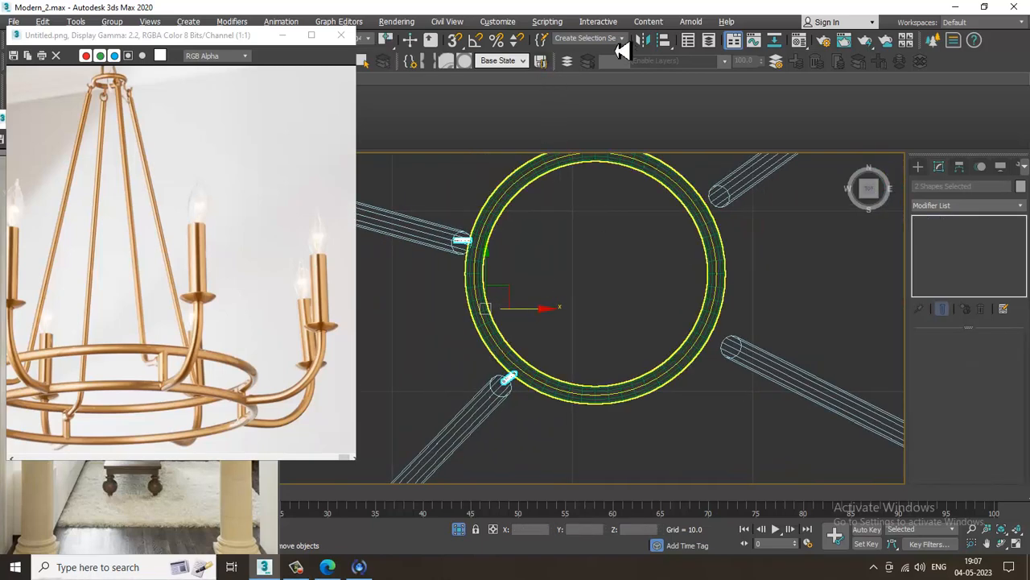
pyautogui.click(642, 41)
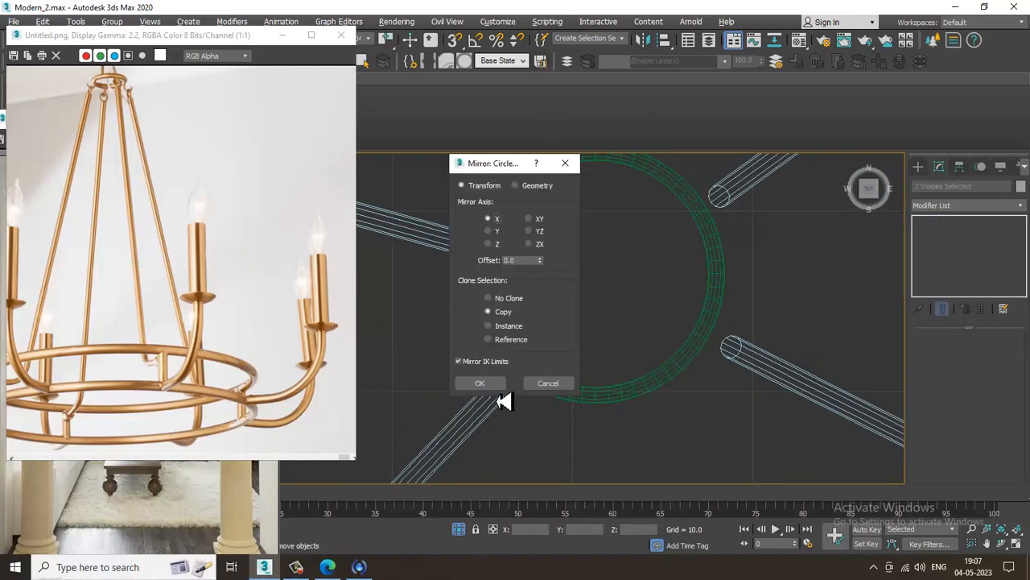
pyautogui.click(479, 385)
pyautogui.moveTo(546, 318); pyautogui.dragTo(775, 248)
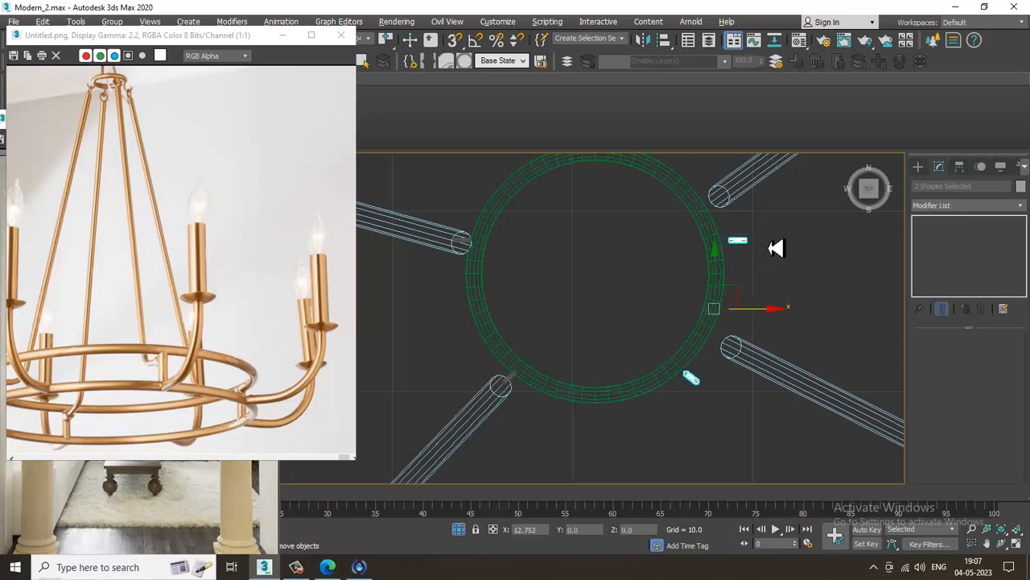
# Step: Move the southeast hook in the Top view so it bridges the top ring and the southeast rod's upper end
pyautogui.click(699, 380)
pyautogui.moveTo(706, 341); pyautogui.dragTo(702, 305)
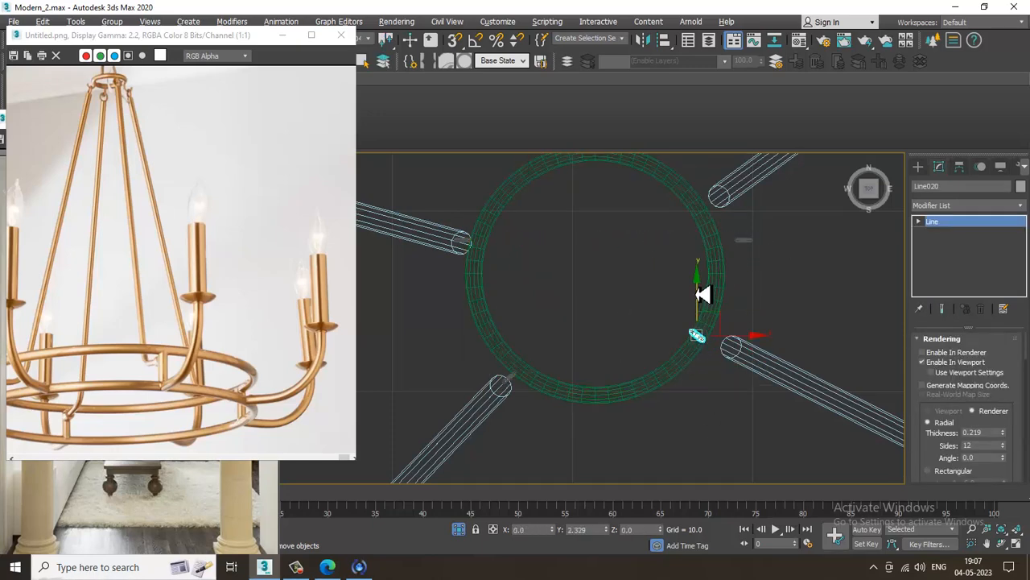
pyautogui.moveTo(736, 338); pyautogui.dragTo(762, 345)
pyautogui.moveTo(727, 306); pyautogui.dragTo(727, 320)
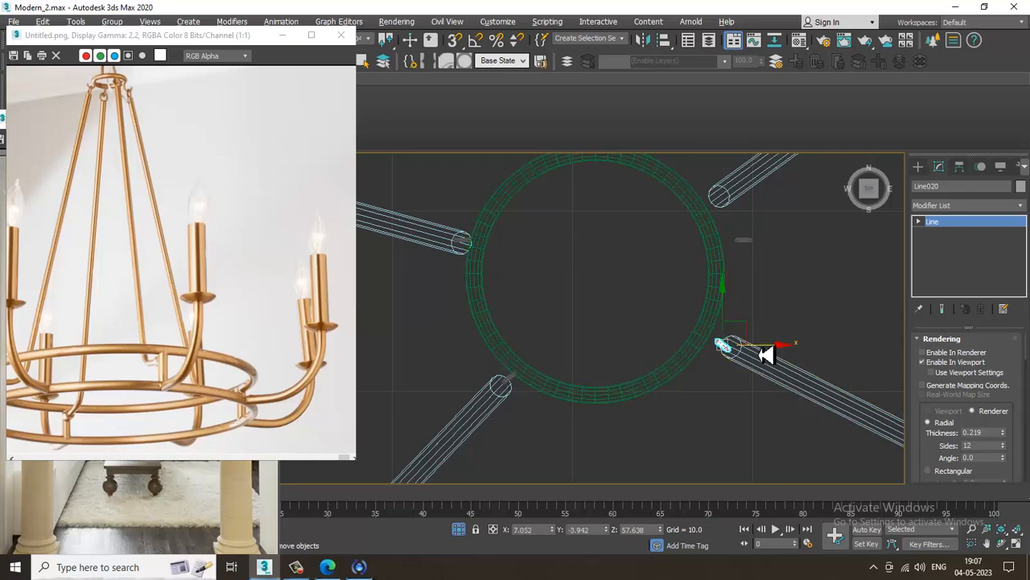
pyautogui.moveTo(759, 353); pyautogui.dragTo(749, 353)
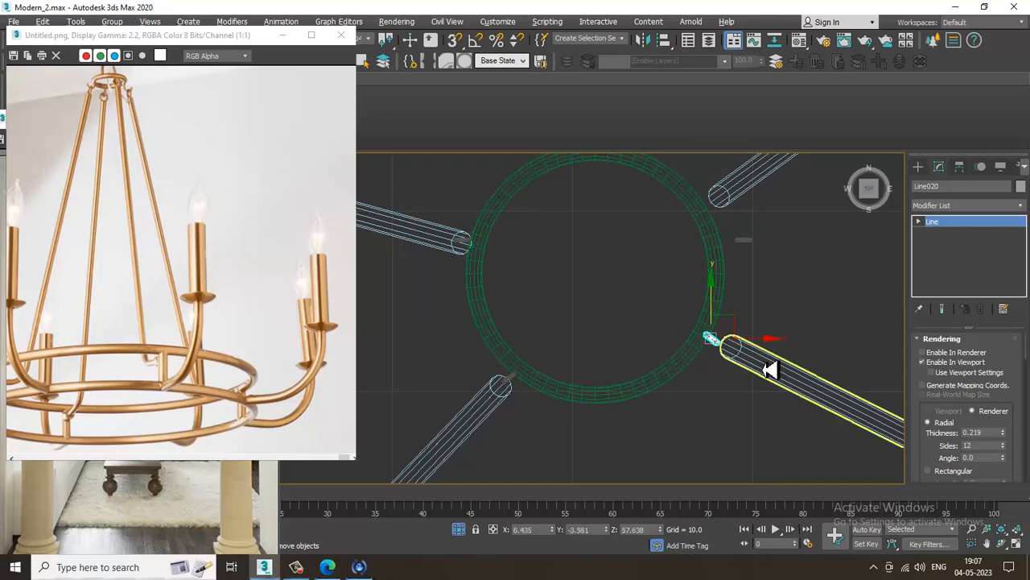
# Step: Shift the southeast rod's upper end vertex slightly towards its hook along X, leave vertex editing and inspect the joint in Perspective
pyautogui.click(765, 363)
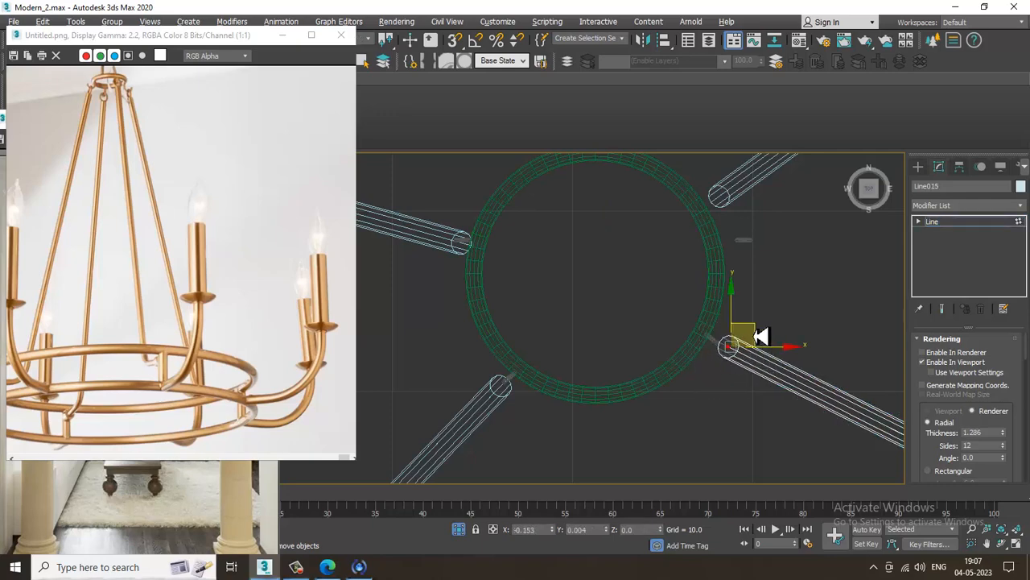
pyautogui.hotkey('alt', 'w')
pyautogui.middleClick(765, 456)
pyautogui.hotkey('alt', 'w')
pyautogui.scroll(5, 610, 384)
pyautogui.moveTo(494, 324); pyautogui.dragTo(656, 376, button='middle')
pyautogui.scroll(-5, 609, 384)
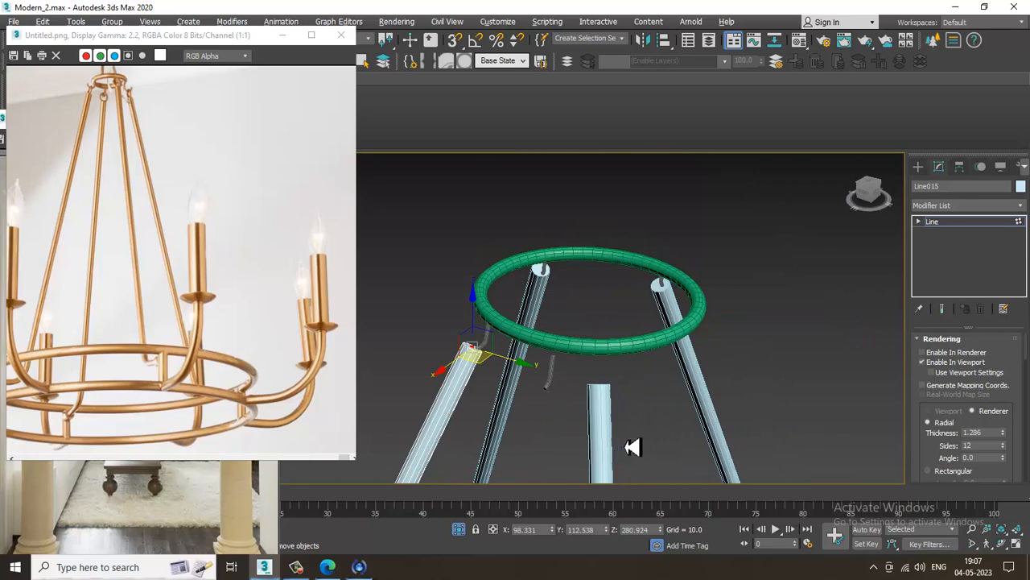
pyautogui.keyDown('alt'); pyautogui.moveTo(632, 447); pyautogui.dragTo(785, 436, button='middle'); pyautogui.keyUp('alt')
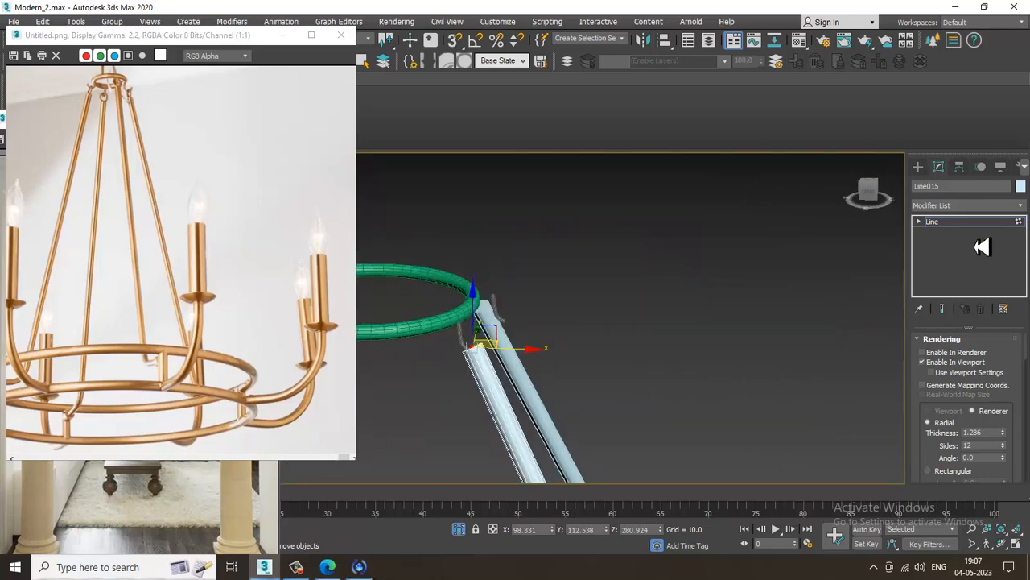
pyautogui.click(984, 223)
pyautogui.keyDown('alt'); pyautogui.moveTo(612, 334); pyautogui.dragTo(457, 375, button='middle'); pyautogui.keyUp('alt')
pyautogui.hotkey('alt', 'w')
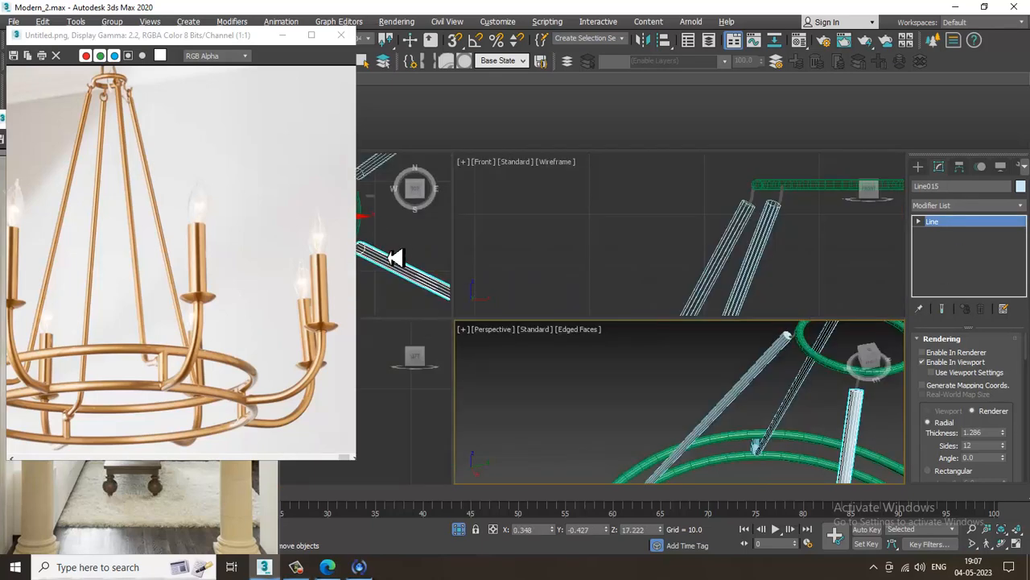
# Step: Move the remaining east hook to the northeast rod's upper end in the Top view and rotate it in line with that rod
pyautogui.middleClick(405, 252)
pyautogui.hotkey('alt', 'w')
pyautogui.scroll(-2, 412, 259)
pyautogui.moveTo(645, 317); pyautogui.dragTo(654, 432, button='middle')
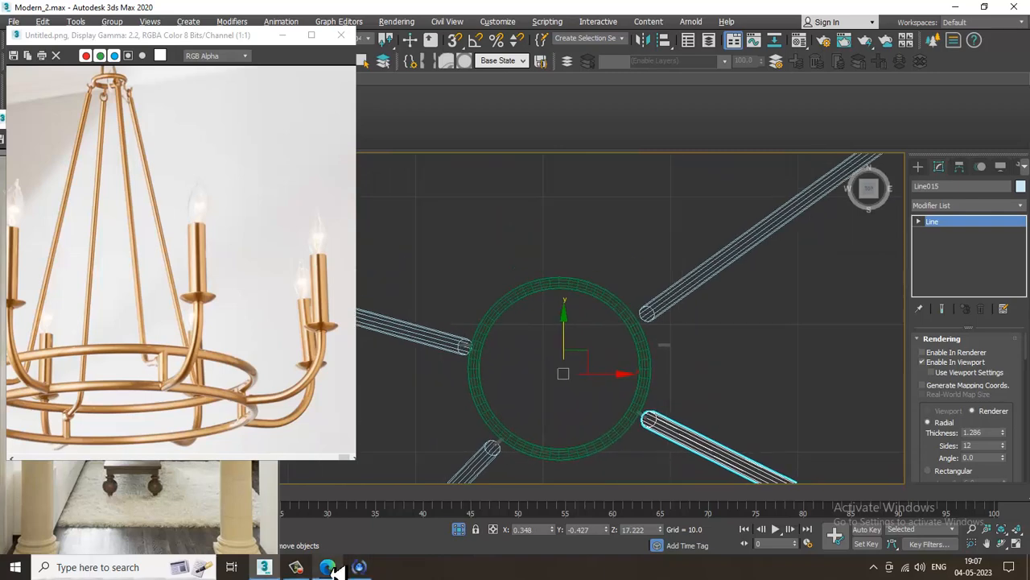
pyautogui.click(299, 568)
pyautogui.click(300, 569)
pyautogui.scroll(3, 609, 328)
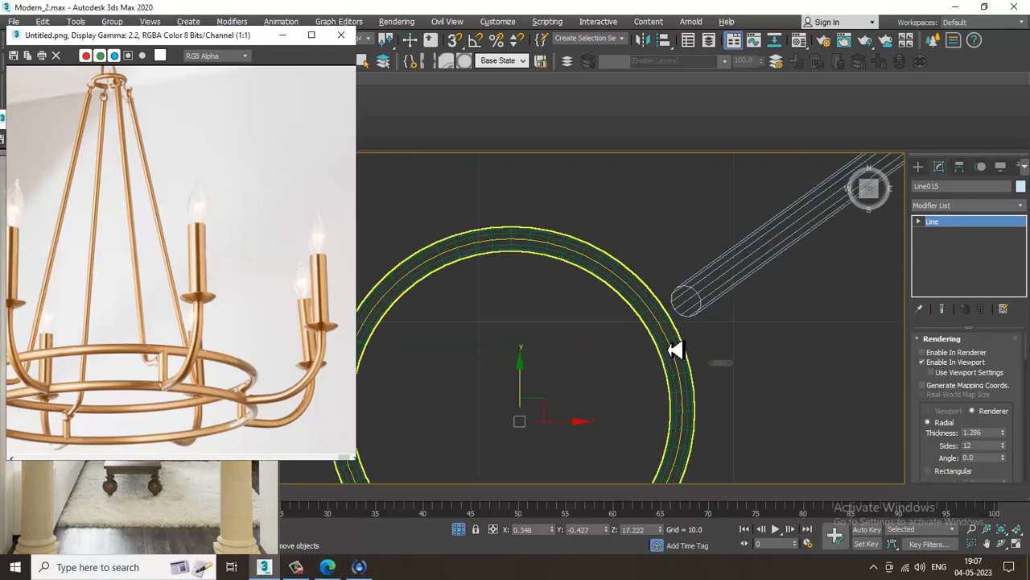
pyautogui.click(727, 364)
pyautogui.moveTo(767, 369); pyautogui.dragTo(731, 365)
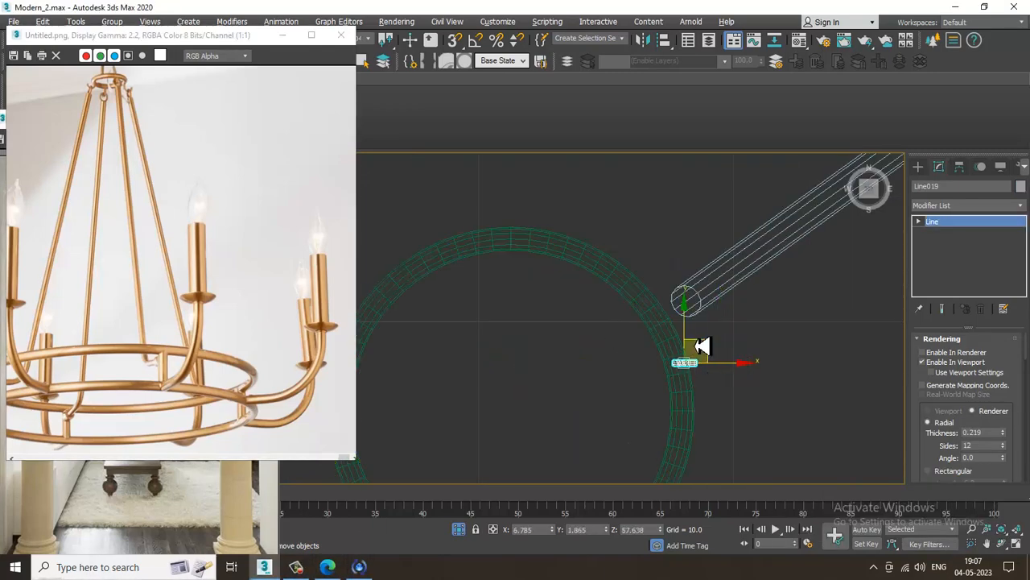
pyautogui.moveTo(691, 334); pyautogui.dragTo(724, 276)
pyautogui.press('e')
pyautogui.press('w')
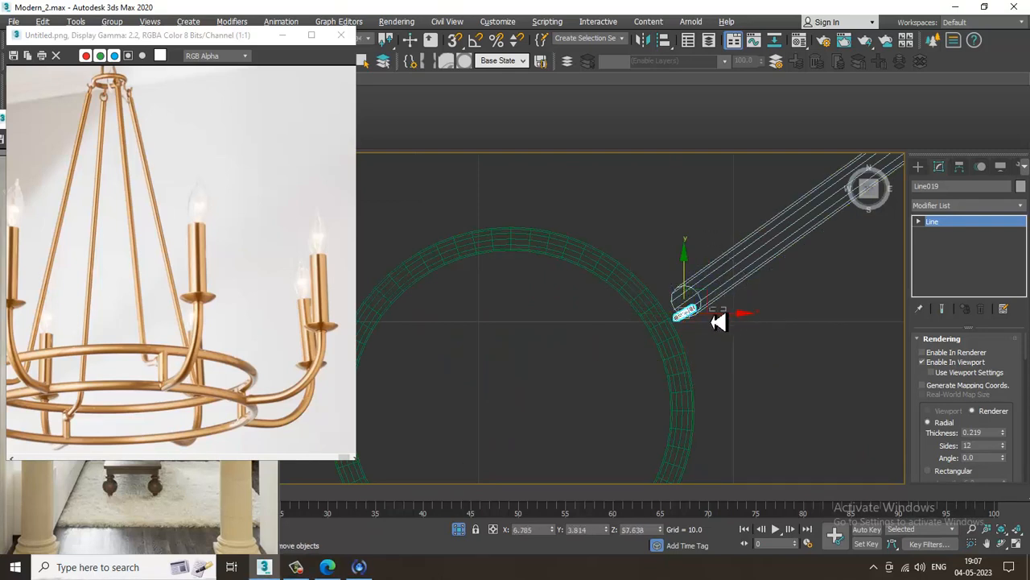
pyautogui.moveTo(726, 313); pyautogui.dragTo(731, 313)
pyautogui.hotkey('ctrl', 'z')
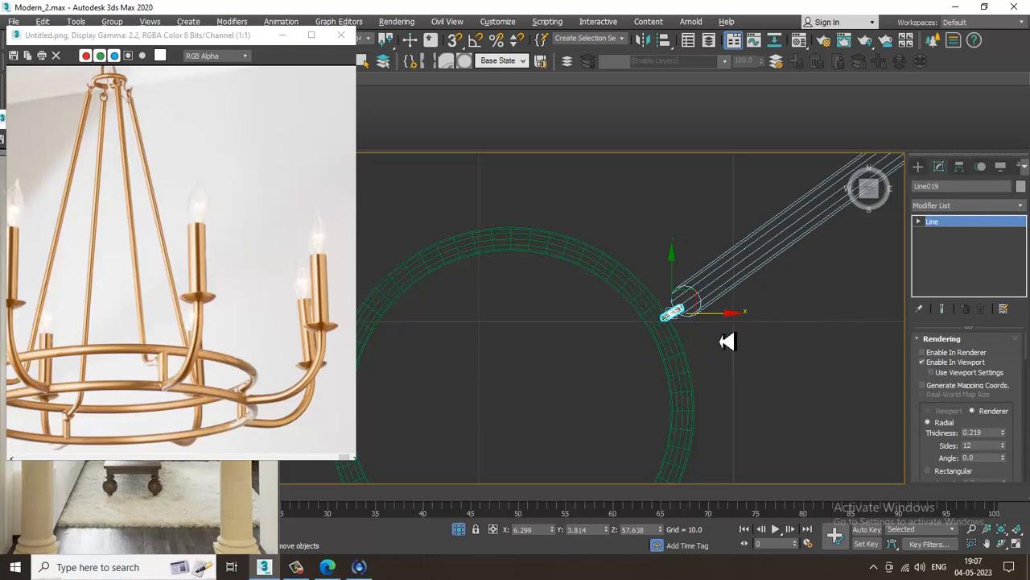
# Step: Examine the hooks, top ring and rods in Perspective and compare them with the top of the reference chandelier
pyautogui.press('p')
pyautogui.press('z')
pyautogui.scroll(-5, 587, 469)
pyautogui.keyDown('alt'); pyautogui.moveTo(586, 462); pyautogui.dragTo(598, 362, button='middle'); pyautogui.keyUp('alt')
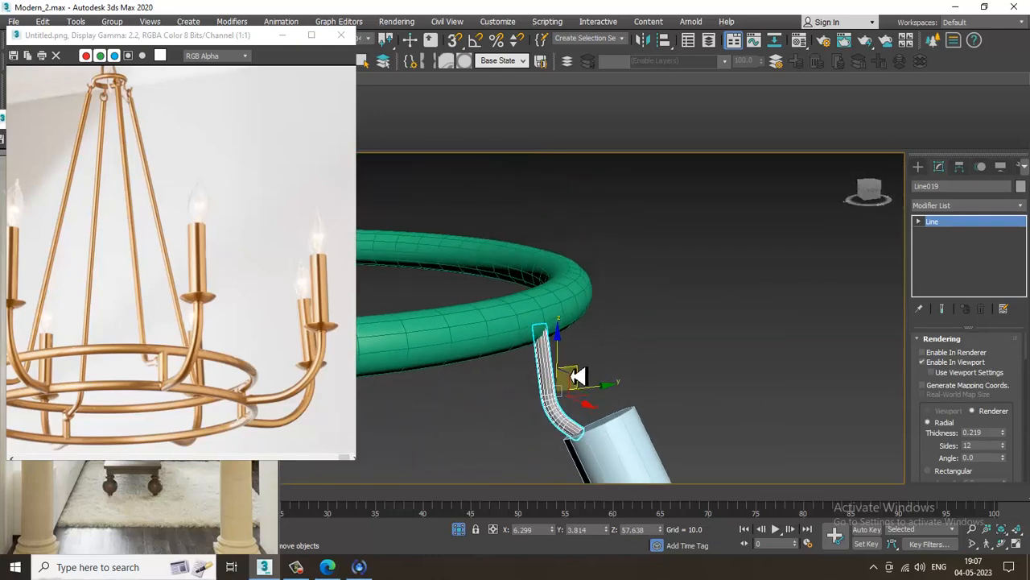
pyautogui.scroll(-6, 612, 354)
pyautogui.moveTo(636, 305); pyautogui.dragTo(658, 248, button='middle')
pyautogui.scroll(-5, 657, 249)
pyautogui.keyDown('alt'); pyautogui.moveTo(708, 317); pyautogui.dragTo(694, 368, button='middle'); pyautogui.keyUp('alt')
pyautogui.scroll(4, 634, 254)
pyautogui.moveTo(632, 246); pyautogui.dragTo(665, 309, button='middle')
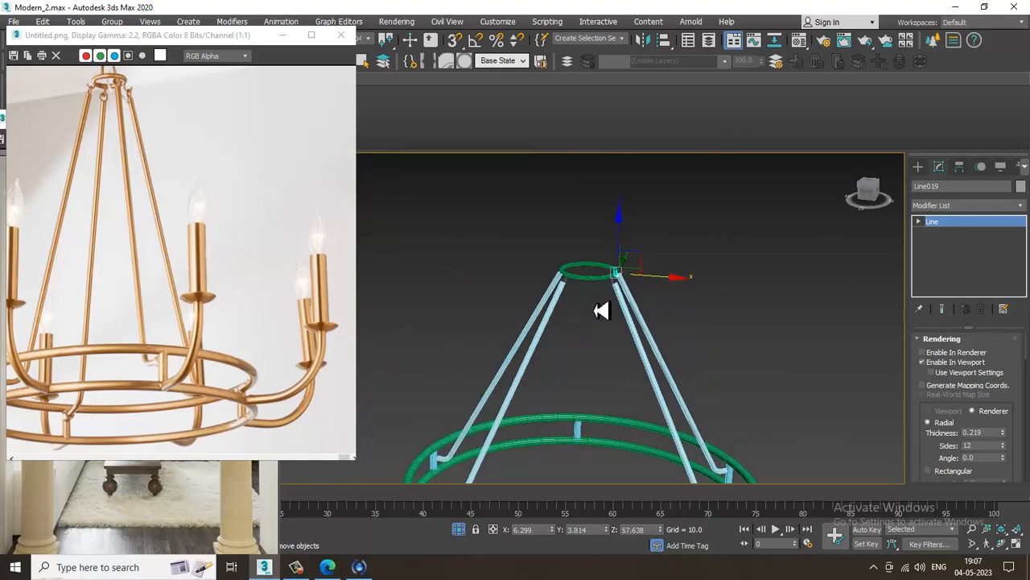
pyautogui.moveTo(698, 240); pyautogui.dragTo(713, 305, button='middle')
pyautogui.moveTo(218, 294); pyautogui.dragTo(244, 326, button='middle')
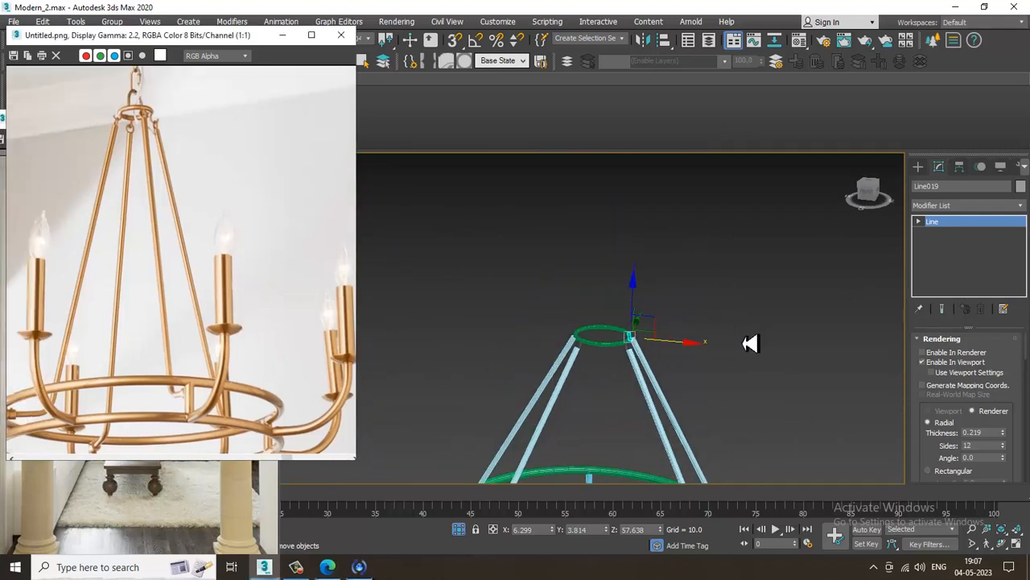
pyautogui.keyDown('alt'); pyautogui.moveTo(750, 343); pyautogui.dragTo(740, 374, button='middle'); pyautogui.keyUp('alt')
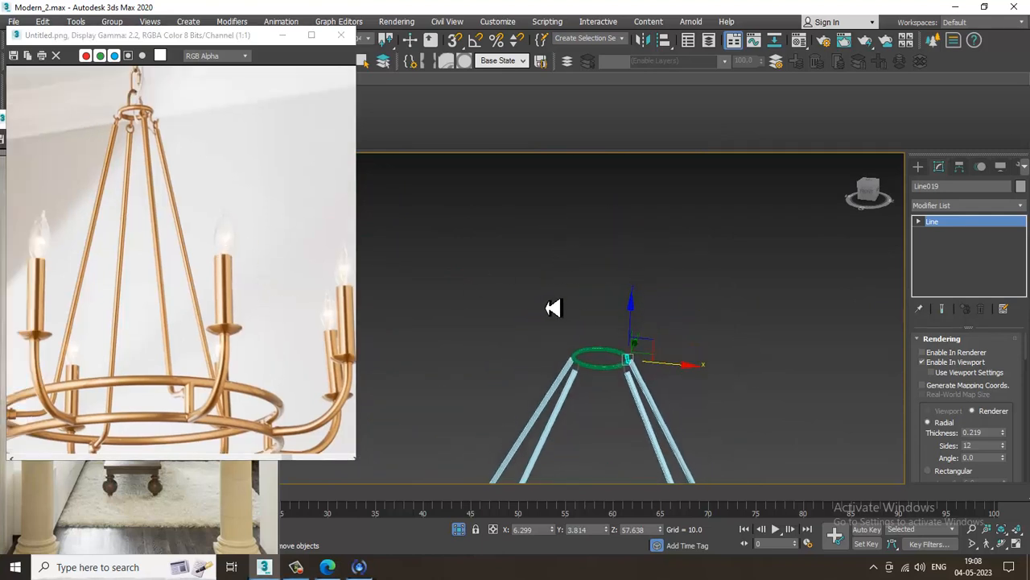
# Step: Draw an inverted-V line in the Front view from the top ring's west side up to an apex and down to its east side
pyautogui.hotkey('alt', 'w')
pyautogui.hotkey('alt', 'w')
pyautogui.scroll(5, 778, 223)
pyautogui.keyDown('alt'); pyautogui.moveTo(723, 364); pyautogui.dragTo(788, 262, button='middle'); pyautogui.keyUp('alt')
pyautogui.click(921, 169)
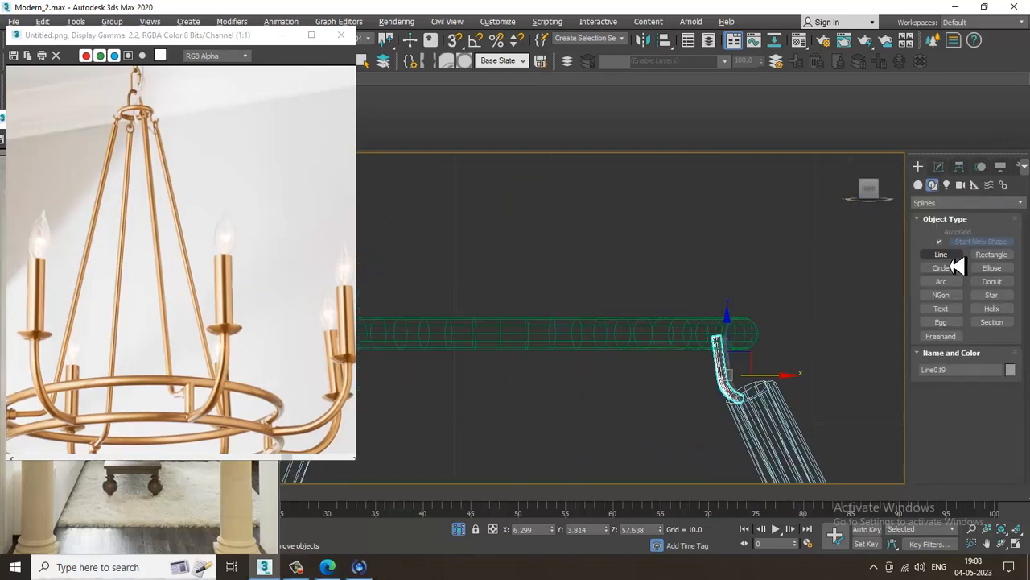
pyautogui.click(948, 255)
pyautogui.moveTo(468, 299); pyautogui.dragTo(697, 346, button='middle')
pyautogui.scroll(-4, 623, 349)
pyautogui.click(508, 364)
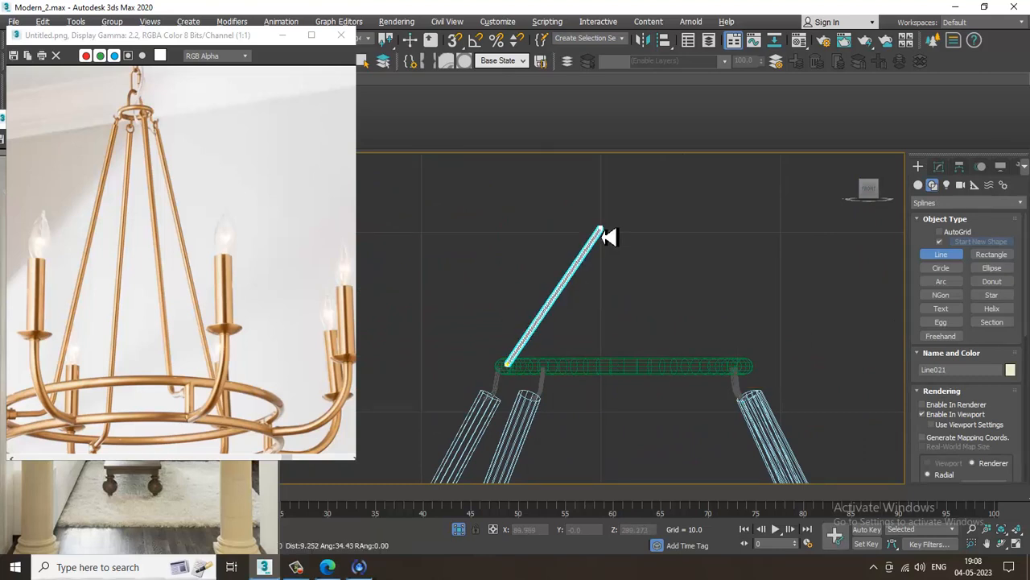
pyautogui.click(618, 214)
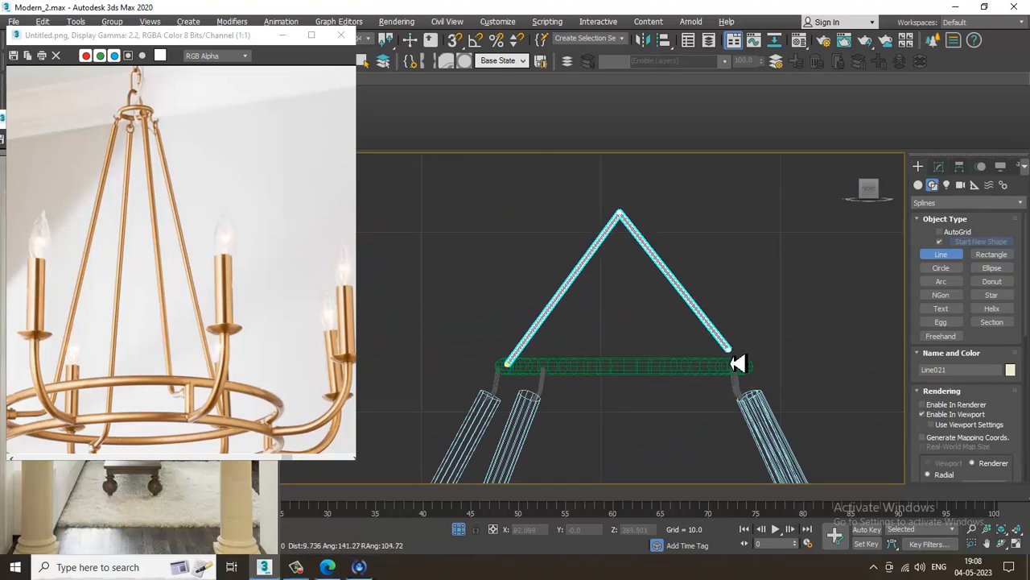
pyautogui.rightClick(743, 365)
# Step: Fillet the apex vertex of the inverted-V line by about 1.58
pyautogui.press('1')
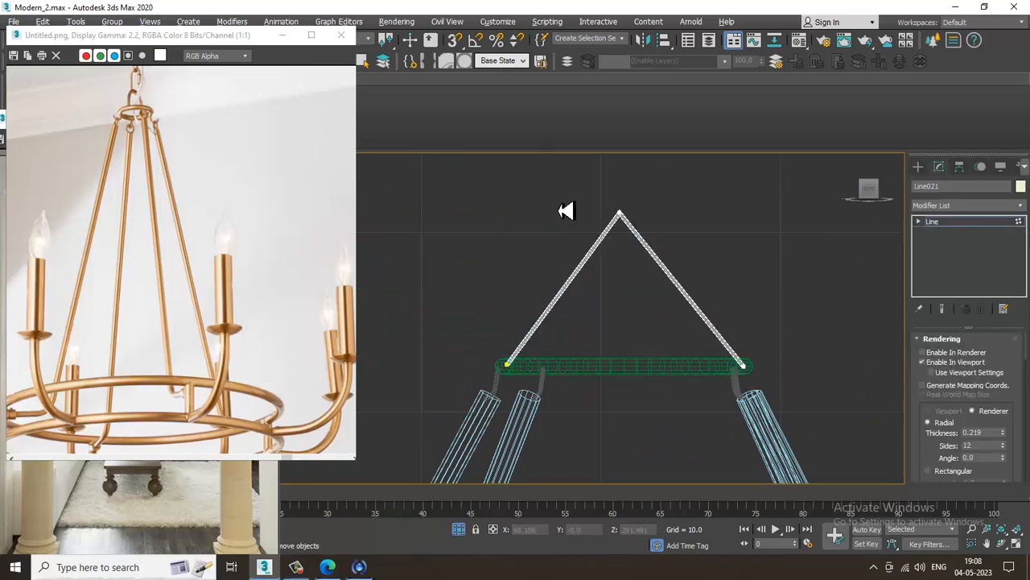
pyautogui.moveTo(558, 199); pyautogui.dragTo(686, 256)
pyautogui.scroll(-10, 927, 470)
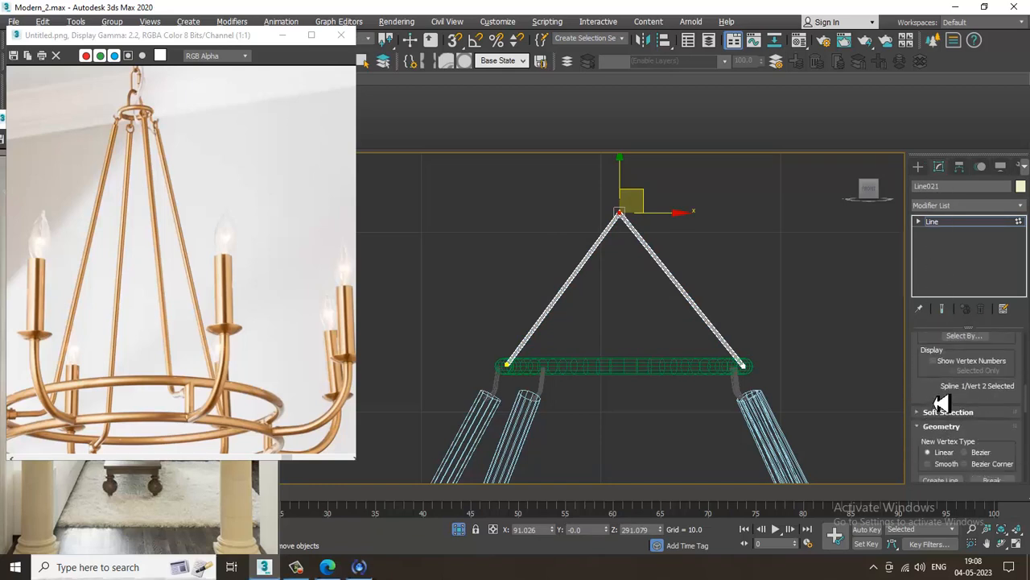
pyautogui.moveTo(942, 403); pyautogui.dragTo(954, 228)
pyautogui.moveTo(996, 378); pyautogui.dragTo(993, 292)
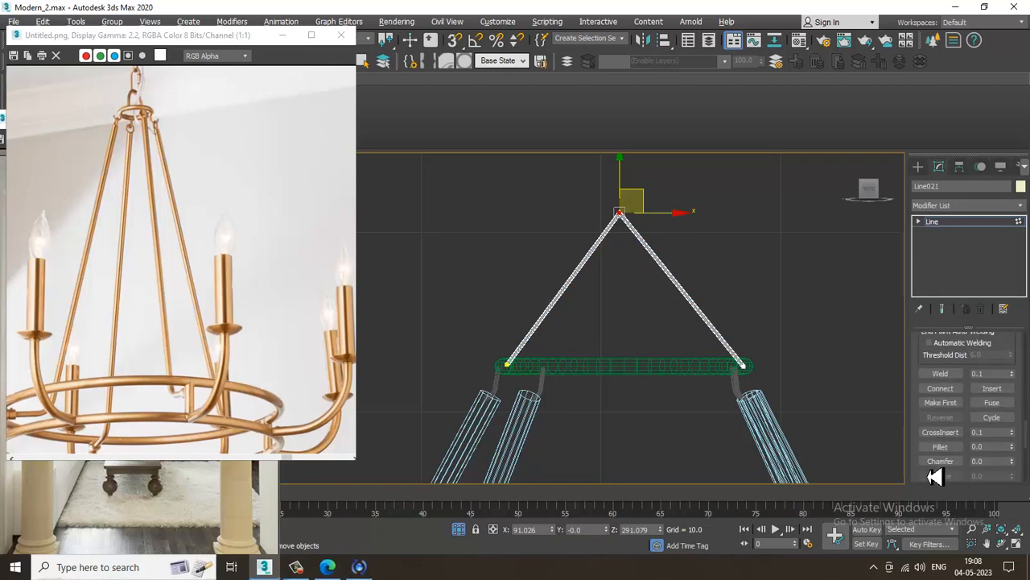
pyautogui.click(954, 449)
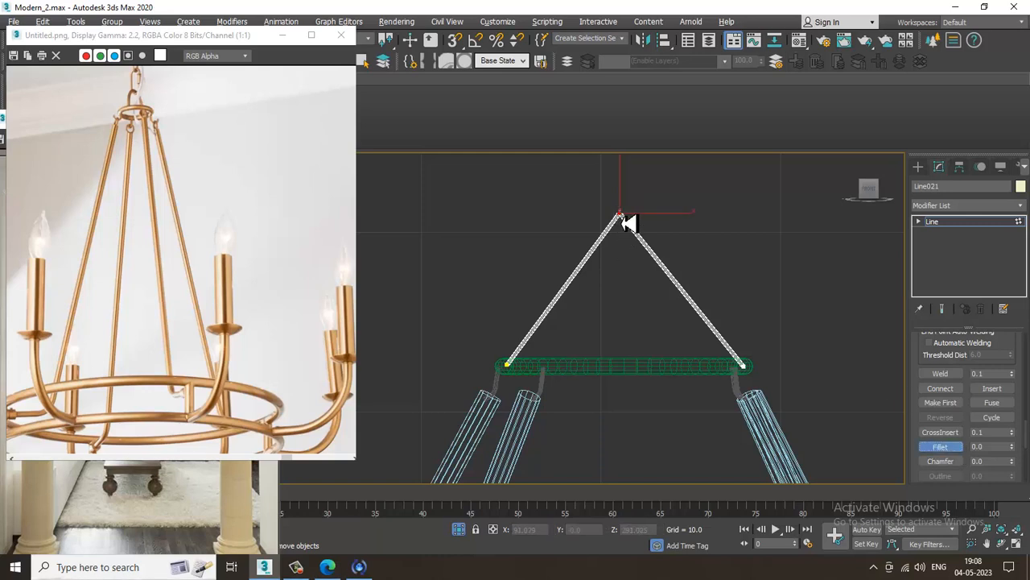
pyautogui.moveTo(628, 223); pyautogui.dragTo(643, 197)
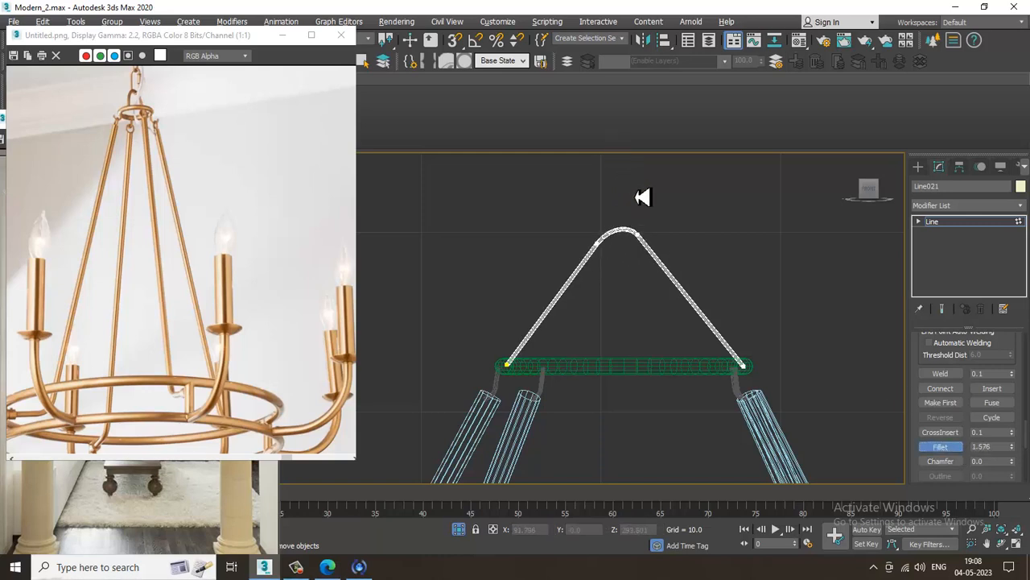
pyautogui.rightClick(643, 198)
# Step: Leave vertex editing and move the inverted-V hanger along Y onto the centre of the top ring, at about Y 0.1
pyautogui.click(968, 224)
pyautogui.hotkey('alt', 'w')
pyautogui.rightClick(730, 420)
pyautogui.press('z')
pyautogui.hotkey('alt', 'w')
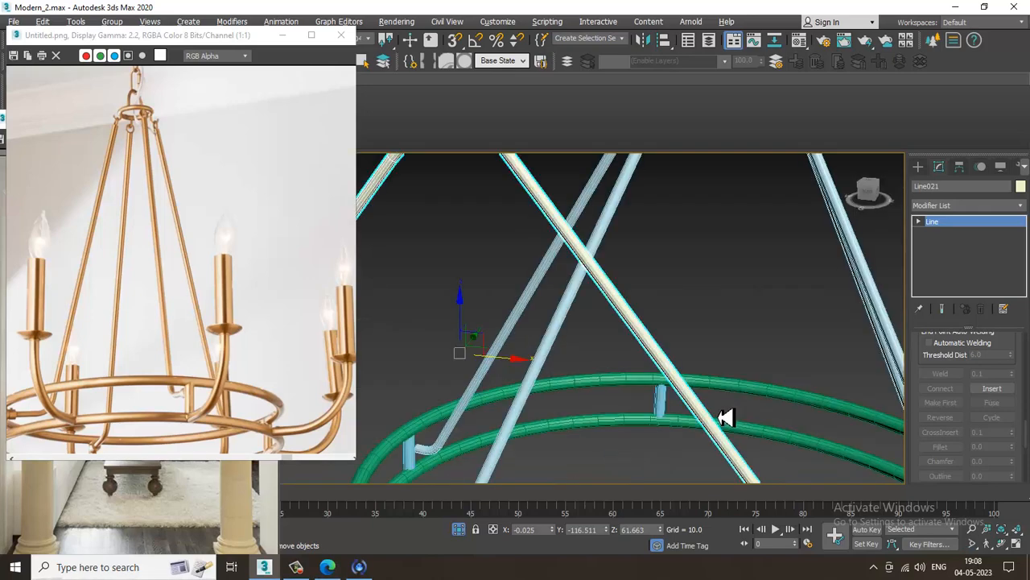
pyautogui.scroll(-8, 725, 416)
pyautogui.scroll(3, 828, 320)
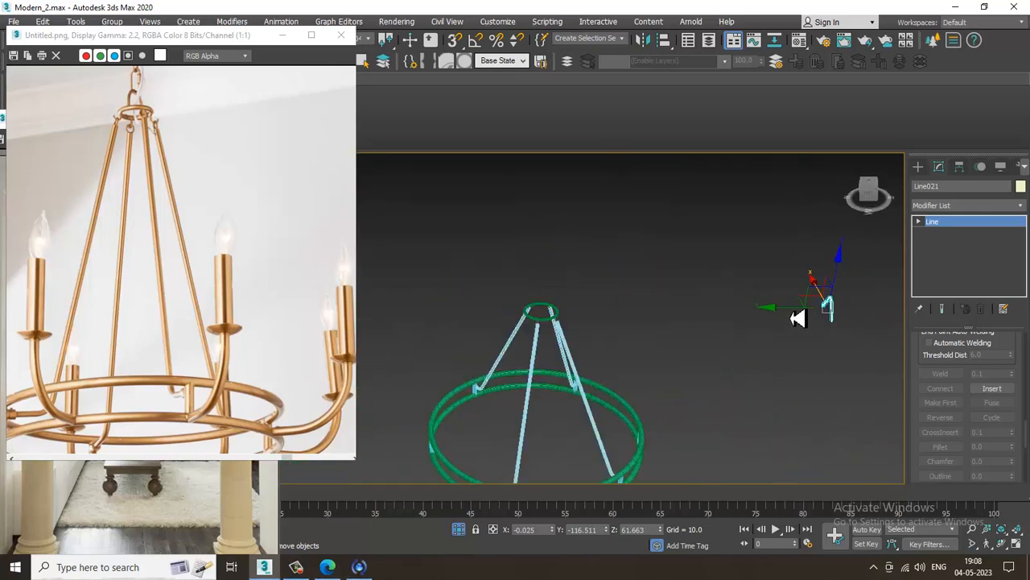
pyautogui.moveTo(797, 318); pyautogui.dragTo(515, 310)
pyautogui.press('z')
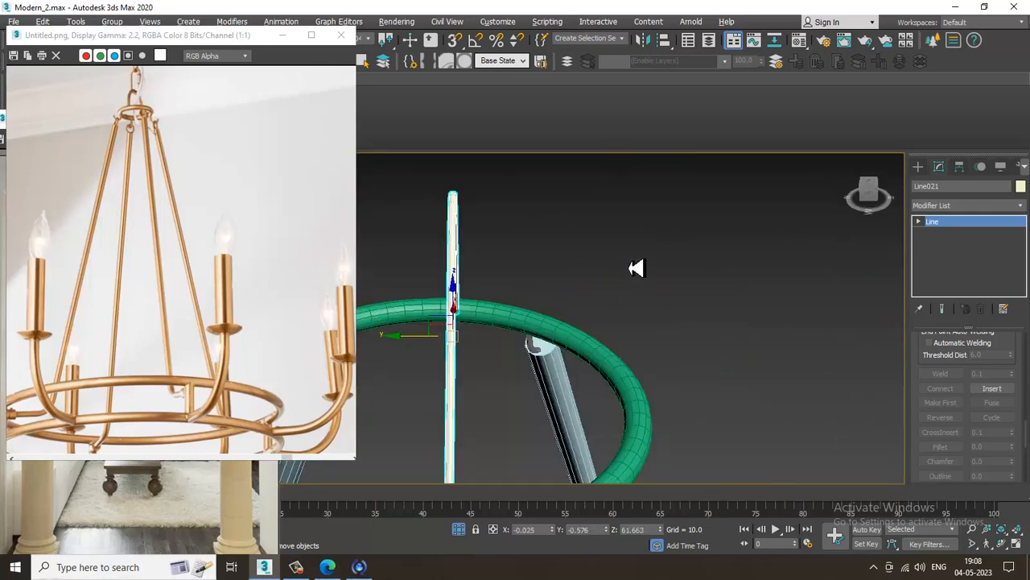
pyautogui.keyDown('alt'); pyautogui.moveTo(636, 269); pyautogui.dragTo(495, 314, button='middle'); pyautogui.keyUp('alt')
pyautogui.scroll(-2, 558, 298)
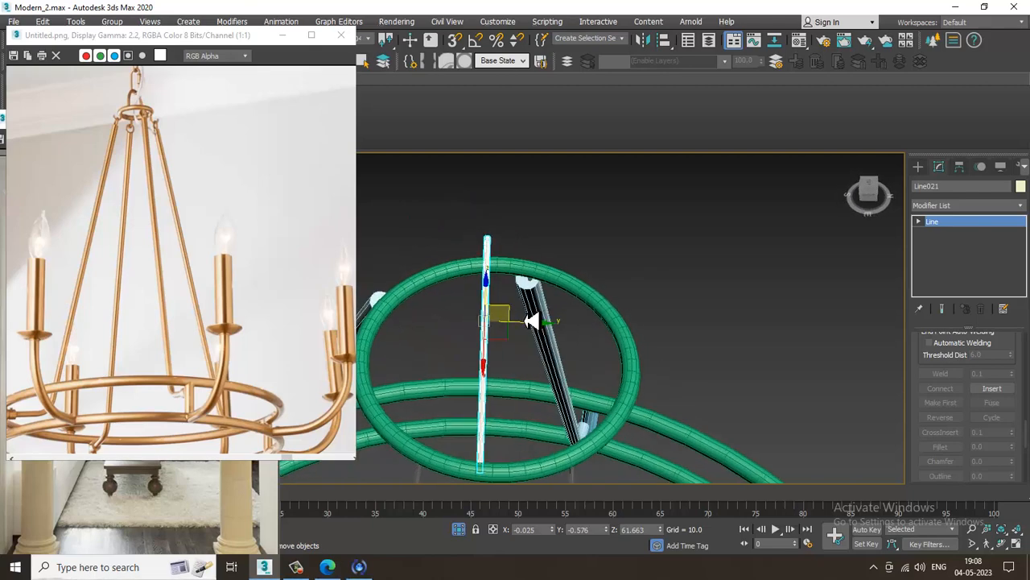
pyautogui.moveTo(544, 325); pyautogui.dragTo(561, 333)
pyautogui.keyDown('alt'); pyautogui.moveTo(561, 334); pyautogui.dragTo(682, 301, button='middle'); pyautogui.keyUp('alt')
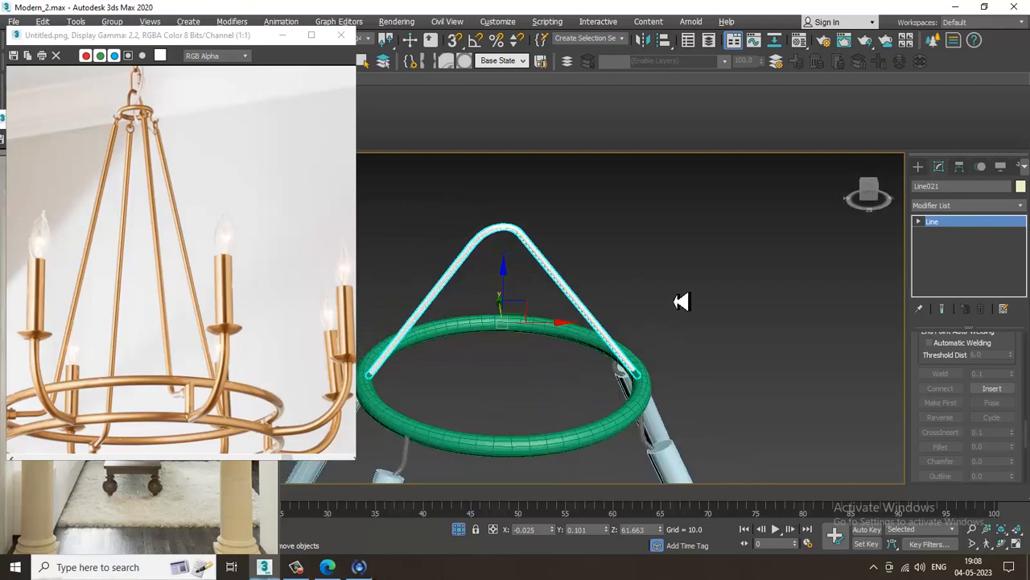
# Step: End the chandelier's isolation and check its height against the room's ceiling
pyautogui.scroll(-2, 681, 303)
pyautogui.moveTo(642, 374); pyautogui.dragTo(644, 202, button='middle')
pyautogui.scroll(-8, 640, 221)
pyautogui.rightClick(734, 316)
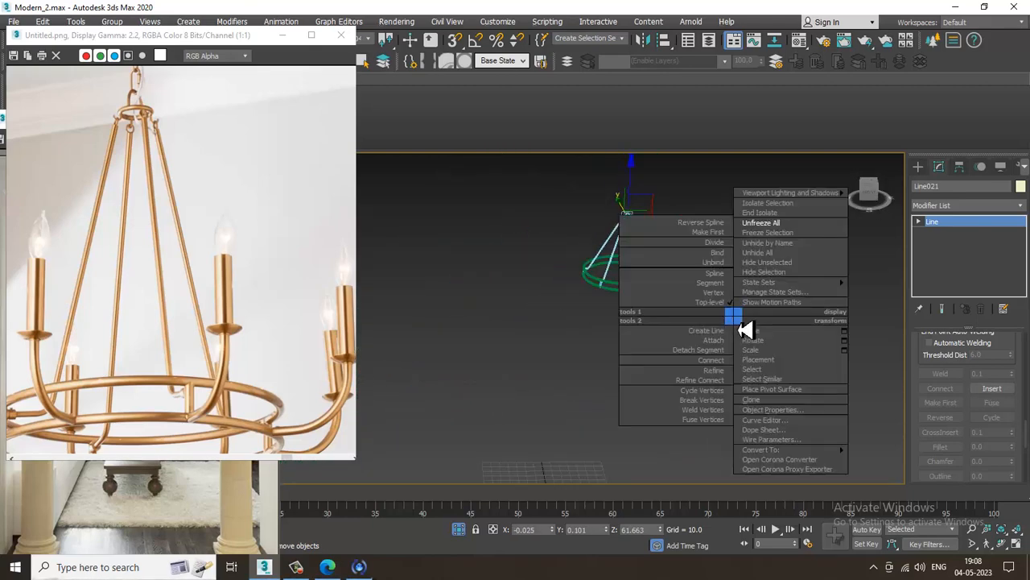
pyautogui.click(793, 213)
pyautogui.scroll(3, 617, 338)
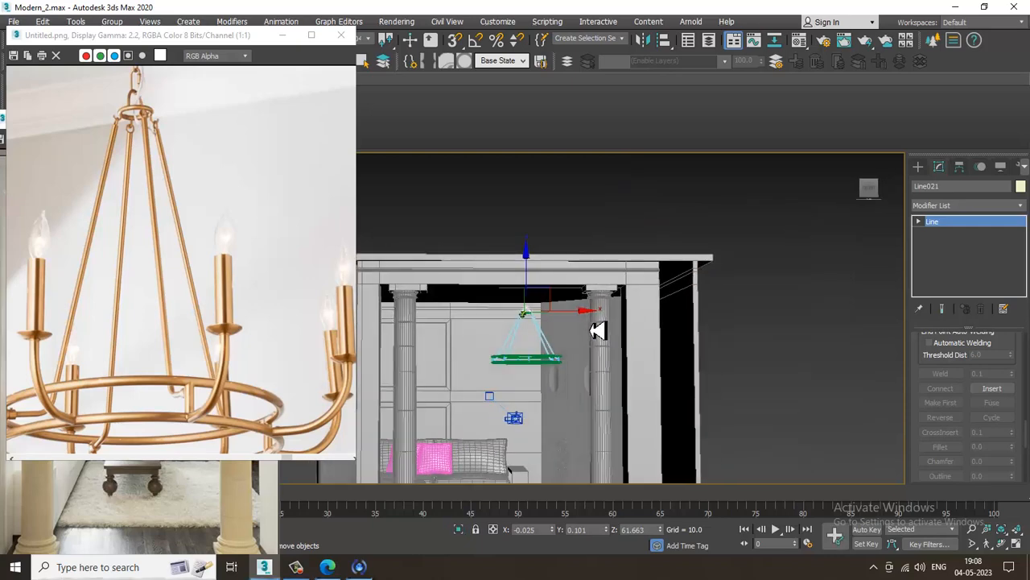
pyautogui.scroll(4, 548, 306)
pyautogui.scroll(-4, 548, 290)
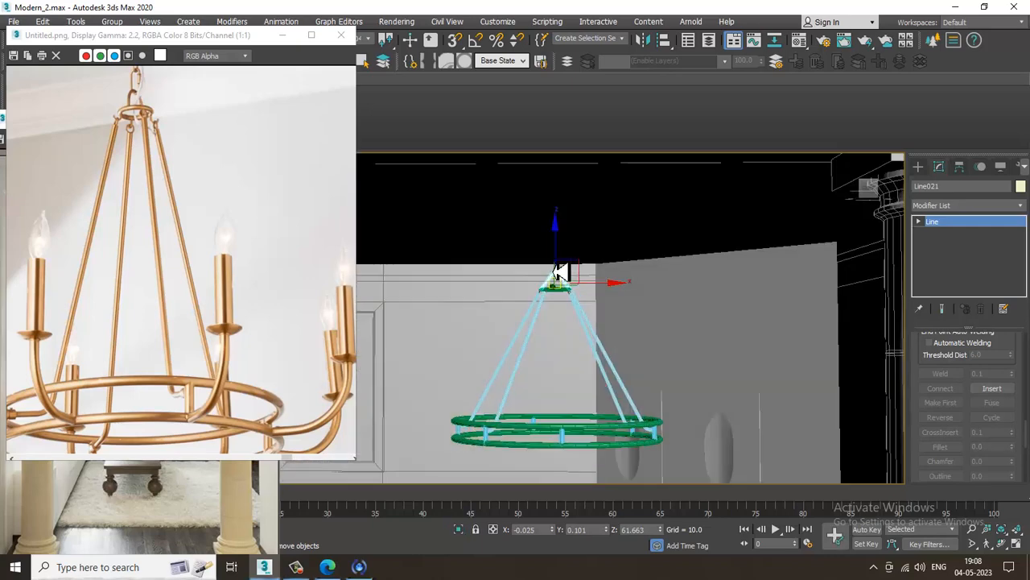
# Step: Draw a small circle in the Front view just above and east of the inverted-V hanger and open its parameters
pyautogui.hotkey('alt', 'w')
pyautogui.hotkey('alt', 'w')
pyautogui.scroll(-2, 708, 228)
pyautogui.moveTo(708, 228); pyautogui.dragTo(694, 338, button='middle')
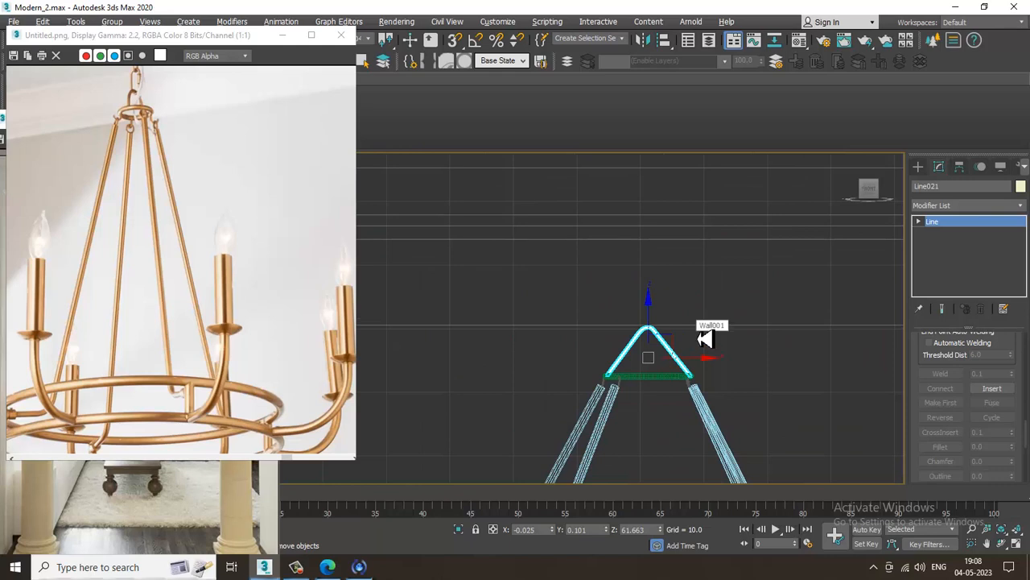
pyautogui.click(918, 167)
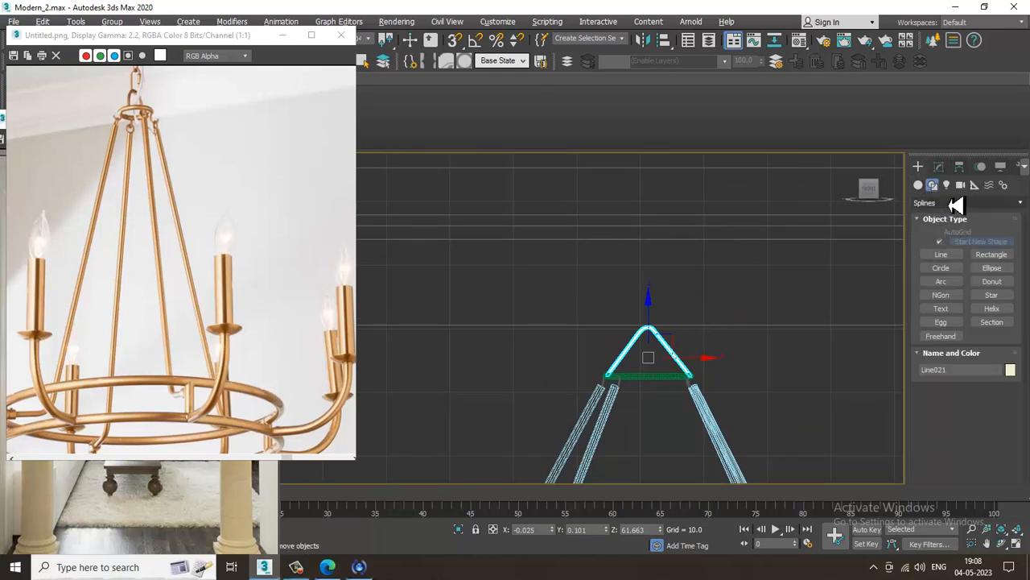
pyautogui.click(956, 271)
pyautogui.moveTo(709, 315)
pyautogui.mouseDown()
pyautogui.moveTo(736, 352)
pyautogui.moveTo(741, 338)
pyautogui.mouseUp()
pyautogui.click(940, 169)
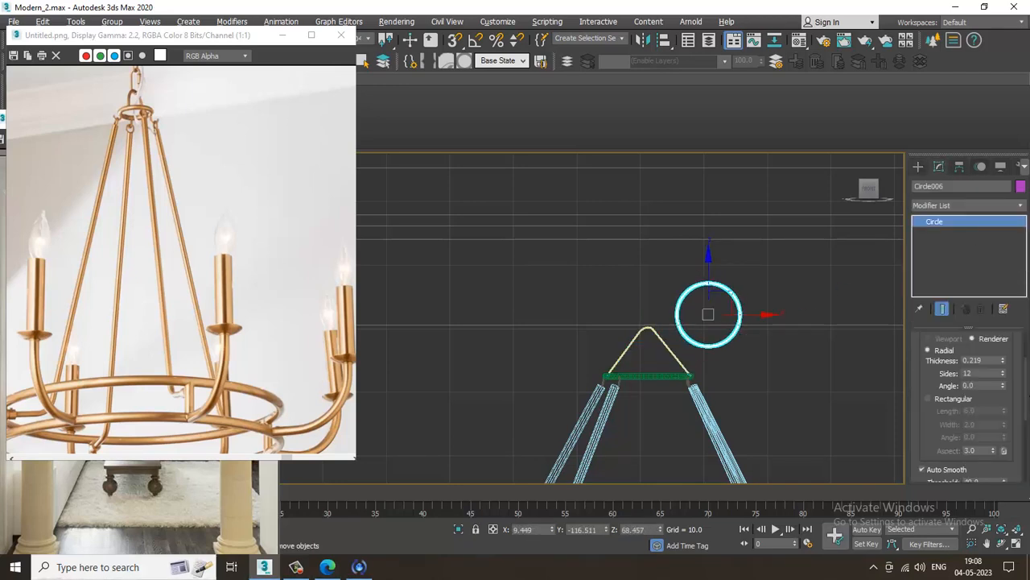
# Step: Scale the small circle along X to about half its width, forming an oval link, and set its thickness to 1.149
pyautogui.press('r')
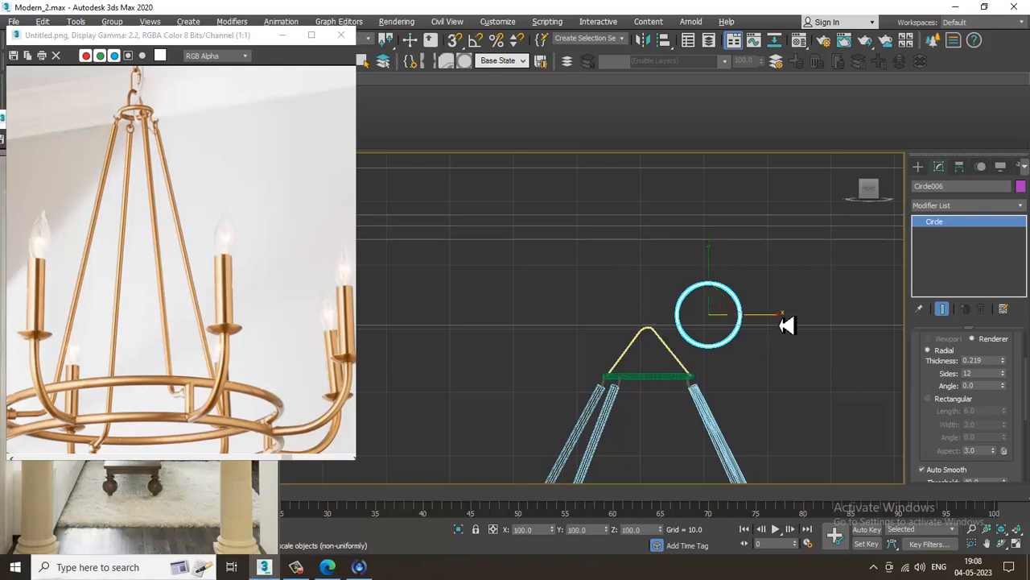
pyautogui.moveTo(787, 322); pyautogui.dragTo(737, 323)
pyautogui.moveTo(1002, 360); pyautogui.dragTo(1005, 284)
# Step: Move the oval link onto the hanger's apex at about X -0.10 and rotate it 90 degrees about the vertical axis with angle snap
pyautogui.press('w')
pyautogui.moveTo(773, 326); pyautogui.dragTo(708, 316)
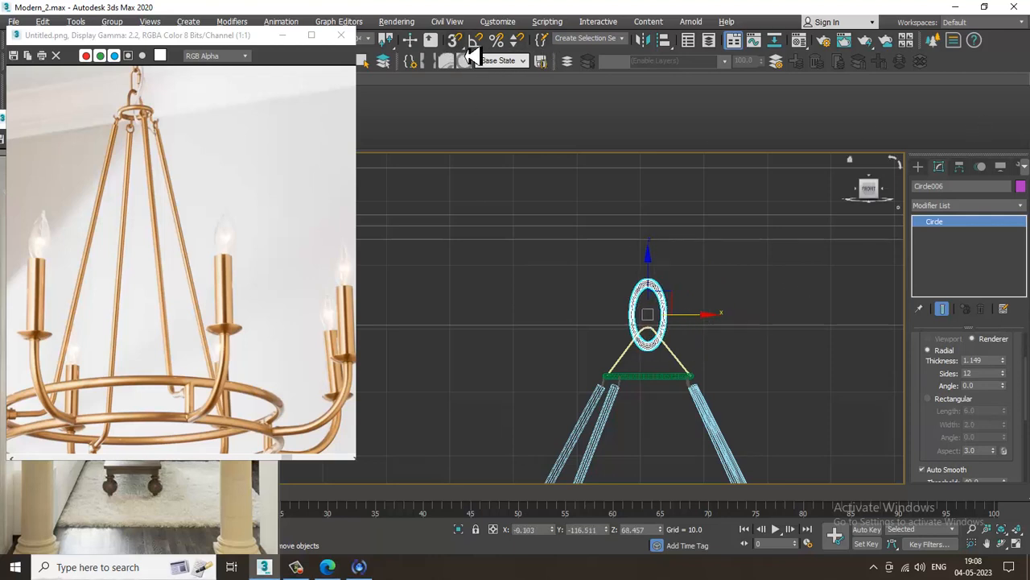
pyautogui.click(475, 41)
pyautogui.moveTo(683, 329); pyautogui.dragTo(680, 325)
# Step: In the Top view, move the oval link along Y onto the chandelier's centre, at about Y -0.17
pyautogui.hotkey('alt', 'w')
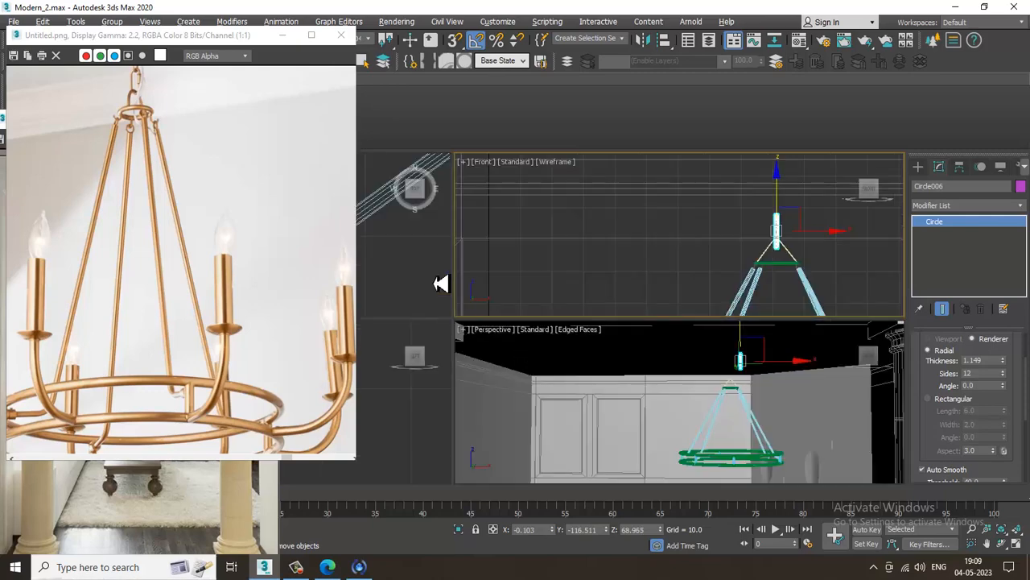
pyautogui.rightClick(439, 283)
pyautogui.hotkey('alt', 'w')
pyautogui.press('z')
pyautogui.scroll(-10, 511, 395)
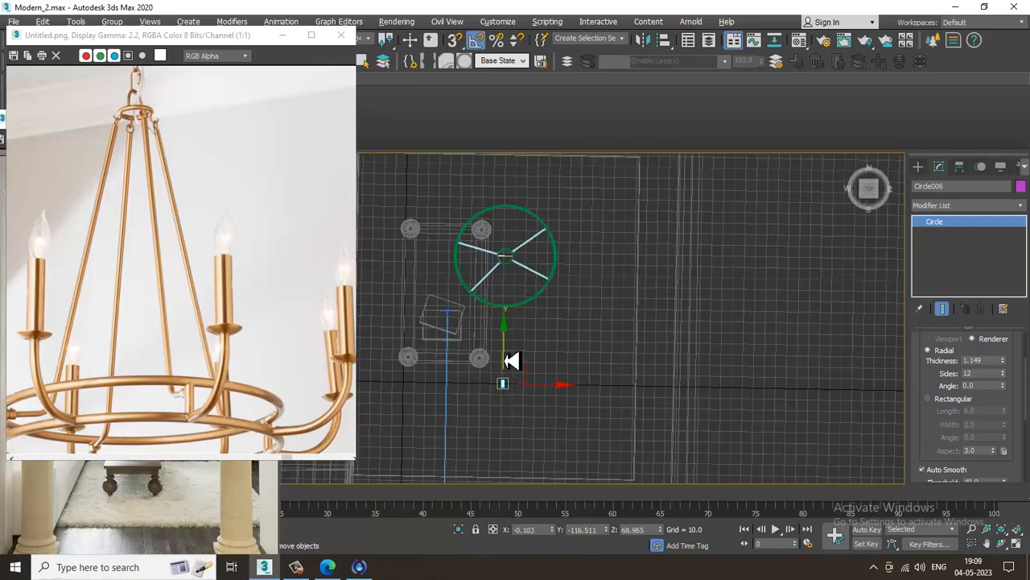
pyautogui.moveTo(505, 358); pyautogui.dragTo(529, 232)
pyautogui.press('z')
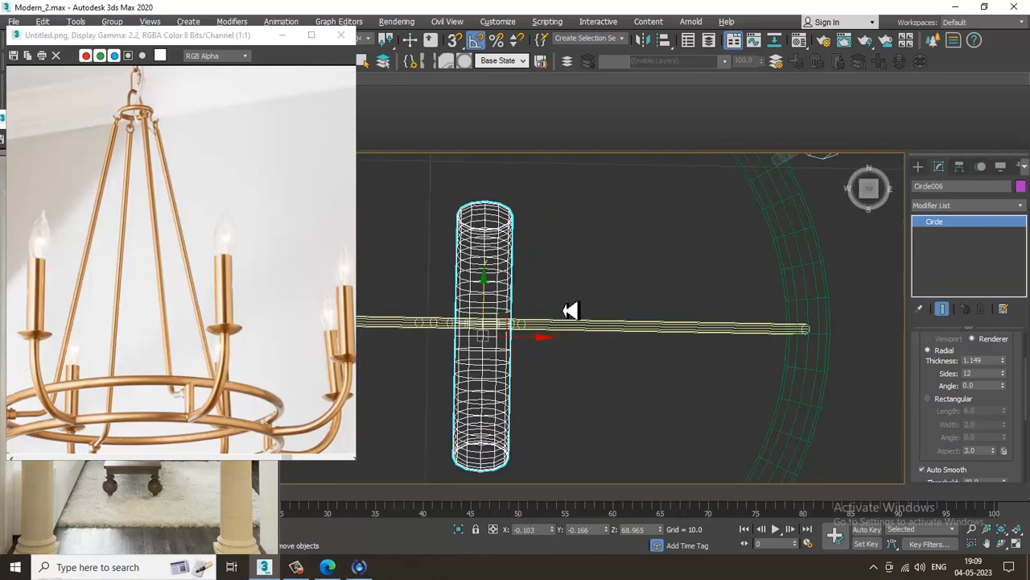
# Step: In the Perspective view, scale the oval link down uniformly to suit the hanger it hooks onto
pyautogui.hotkey('alt', 'w')
pyautogui.rightClick(697, 384)
pyautogui.hotkey('alt', 'w')
pyautogui.press('z')
pyautogui.scroll(-7, 642, 365)
pyautogui.scroll(12, 596, 352)
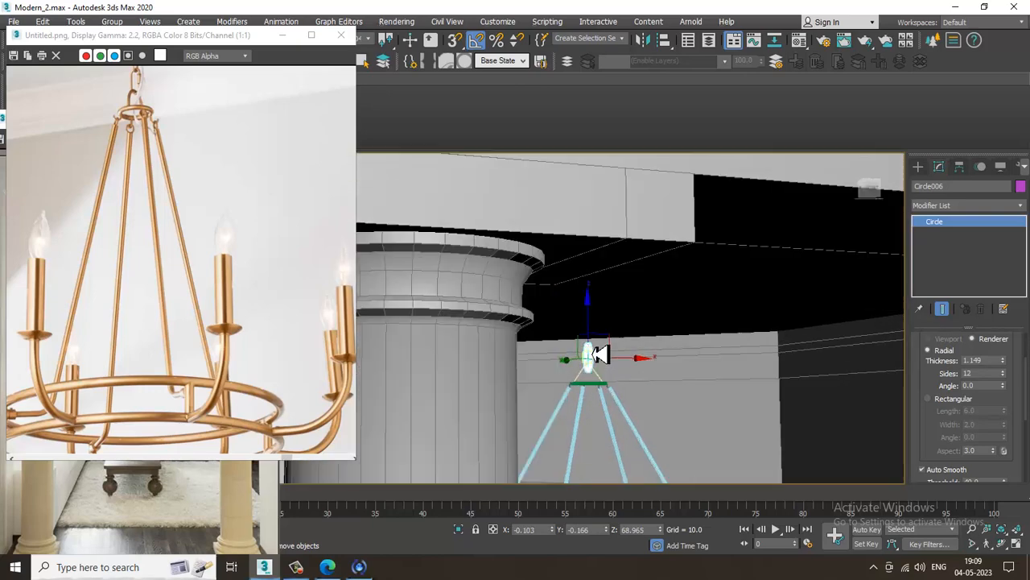
pyautogui.scroll(-5, 608, 373)
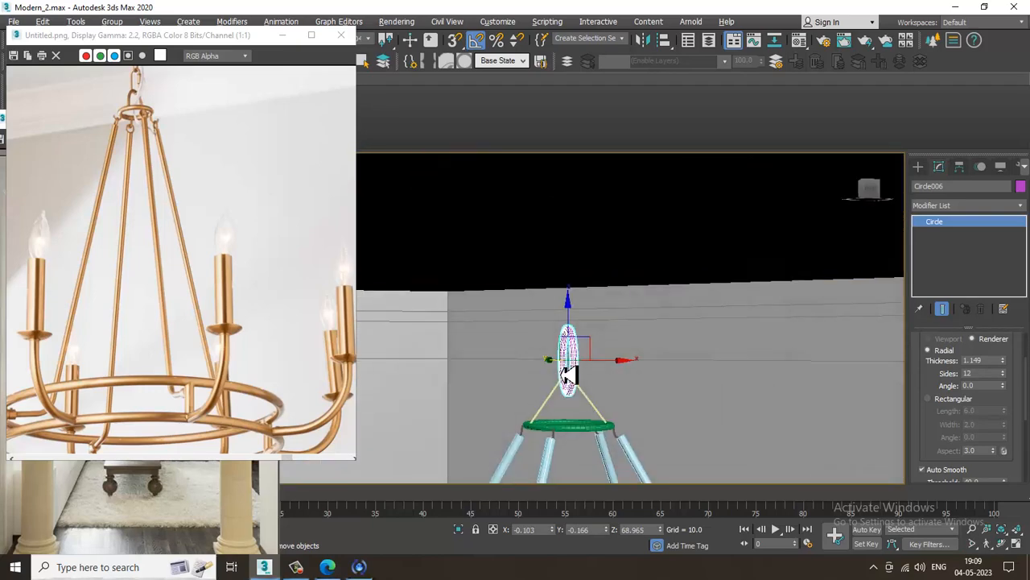
pyautogui.click(574, 332)
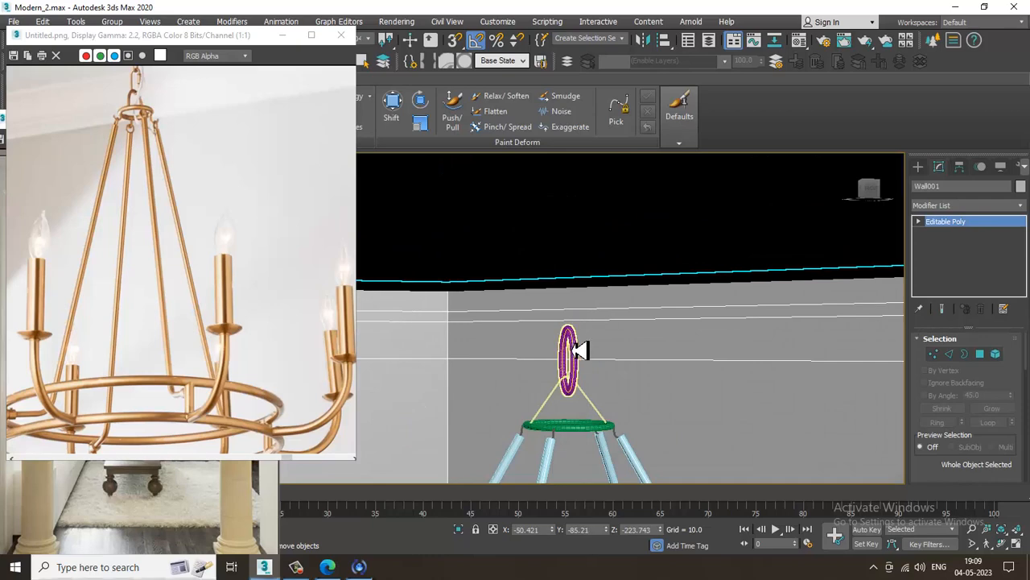
pyautogui.click(576, 348)
pyautogui.scroll(3, 576, 378)
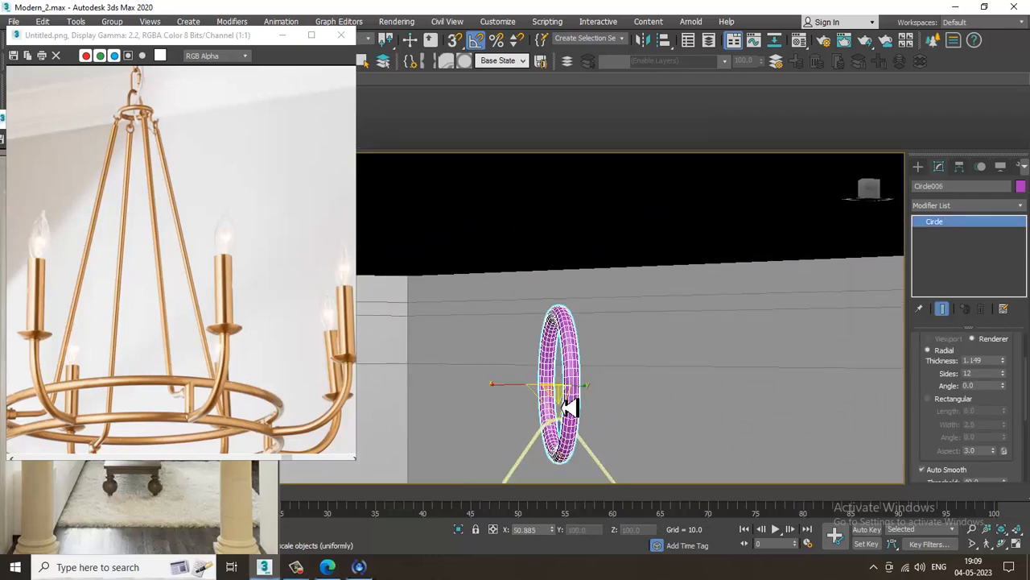
pyautogui.moveTo(570, 408); pyautogui.dragTo(588, 427)
pyautogui.press('w')
pyautogui.moveTo(591, 387)
pyautogui.keyDown('alt'); pyautogui.mouseDown(button='middle')
pyautogui.moveTo(579, 393)
pyautogui.moveTo(584, 325)
pyautogui.moveTo(590, 388)
pyautogui.mouseUp(button='middle'); pyautogui.keyUp('alt')
# Step: Set the inverted-V hanger's radial thickness to 0.349
pyautogui.click(598, 333)
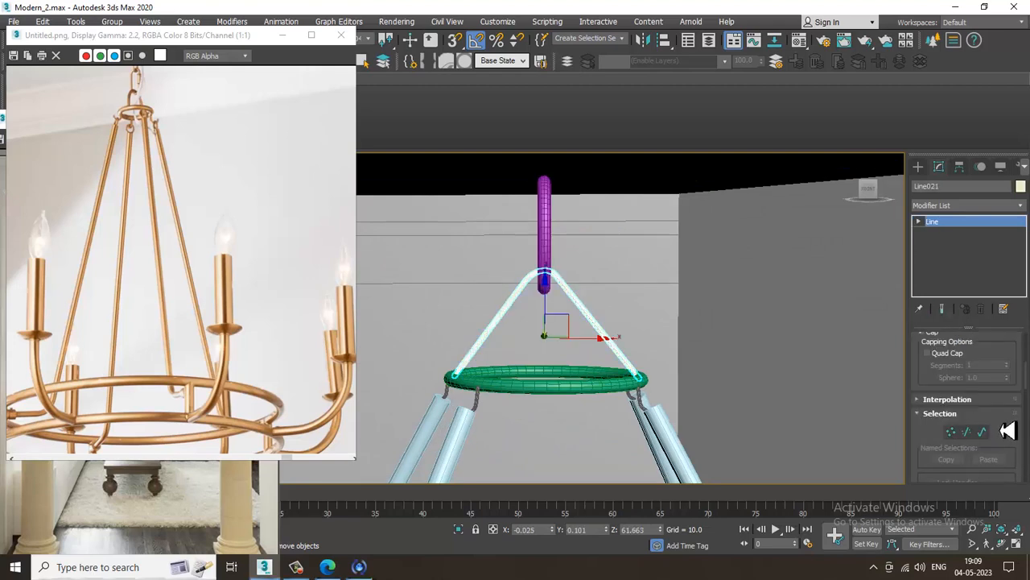
pyautogui.scroll(4, 946, 395)
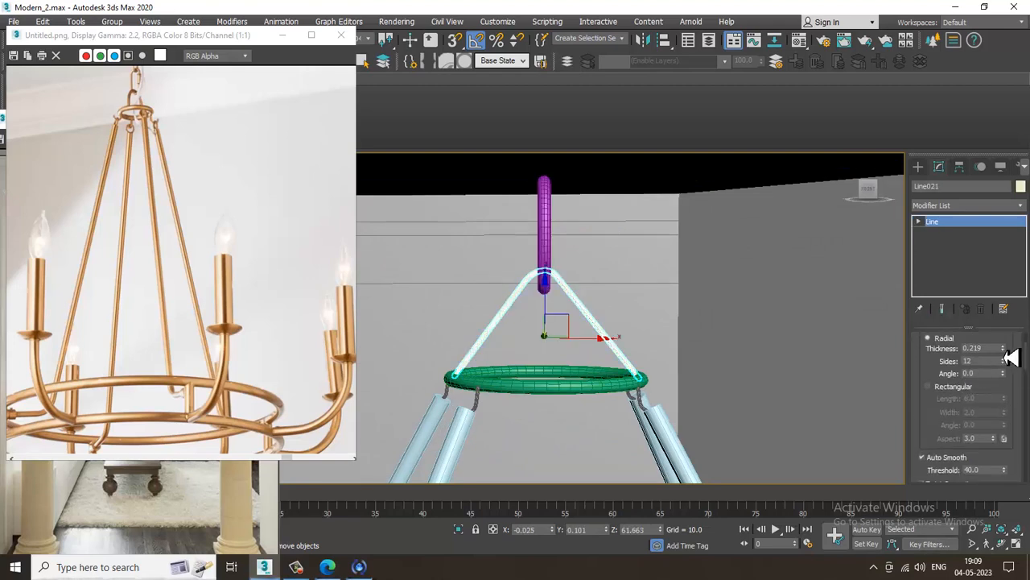
pyautogui.moveTo(1003, 357); pyautogui.dragTo(998, 348)
# Step: Copy the oval link upward to about Z 74.8 and rotate the copy 90 degrees about the vertical axis so the links interlock
pyautogui.click(543, 241)
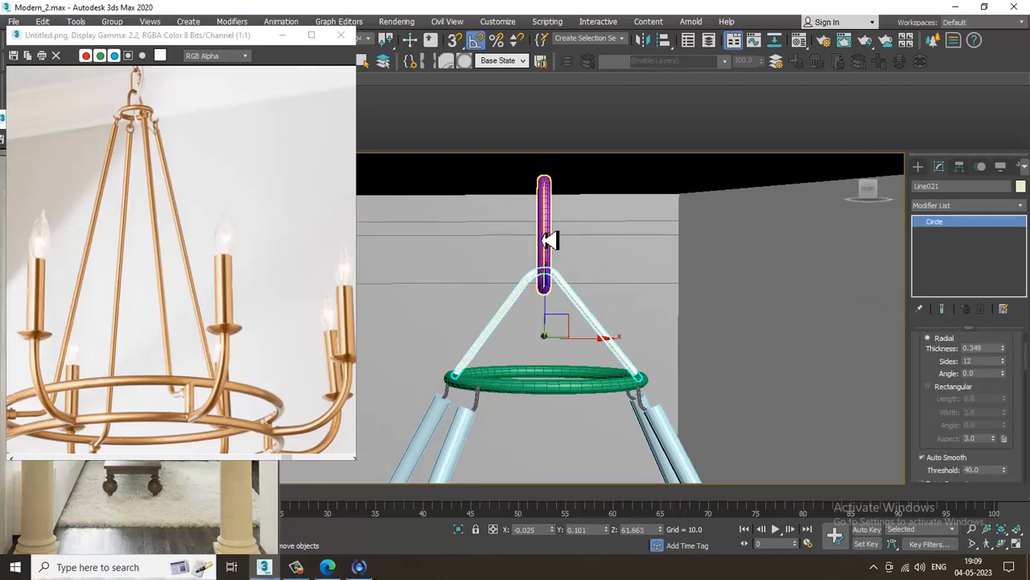
pyautogui.keyDown('alt'); pyautogui.moveTo(542, 240); pyautogui.dragTo(565, 306, button='middle'); pyautogui.keyUp('alt')
pyautogui.keyDown('shift'); pyautogui.moveTo(545, 262); pyautogui.dragTo(539, 173); pyautogui.keyUp('shift')
pyautogui.click(535, 338)
pyautogui.press('e')
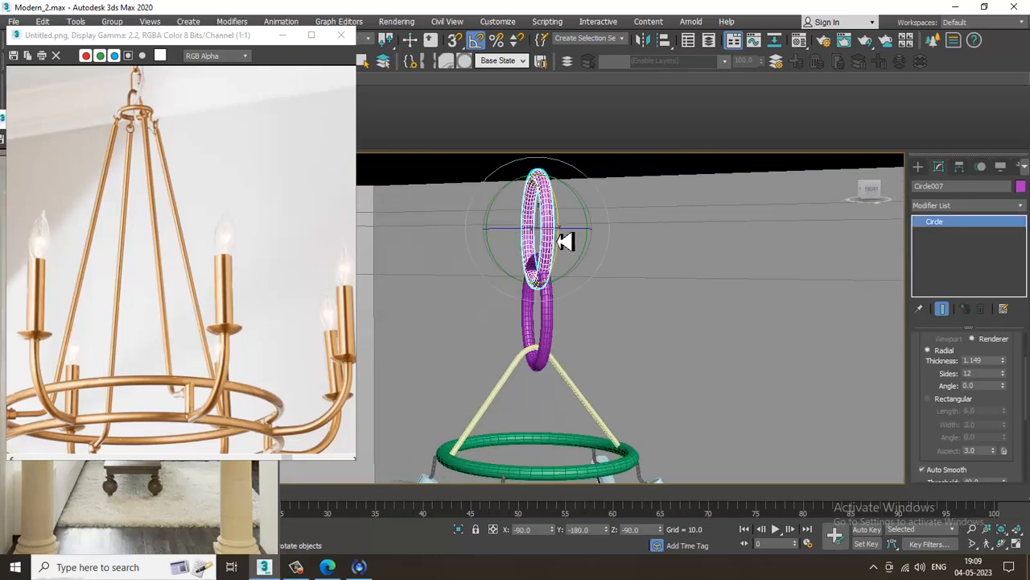
pyautogui.moveTo(585, 237); pyautogui.dragTo(581, 237)
pyautogui.press('w')
# Step: Check the chandelier in the view of the whole room and minimize the chandelier reference image
pyautogui.scroll(-10, 586, 237)
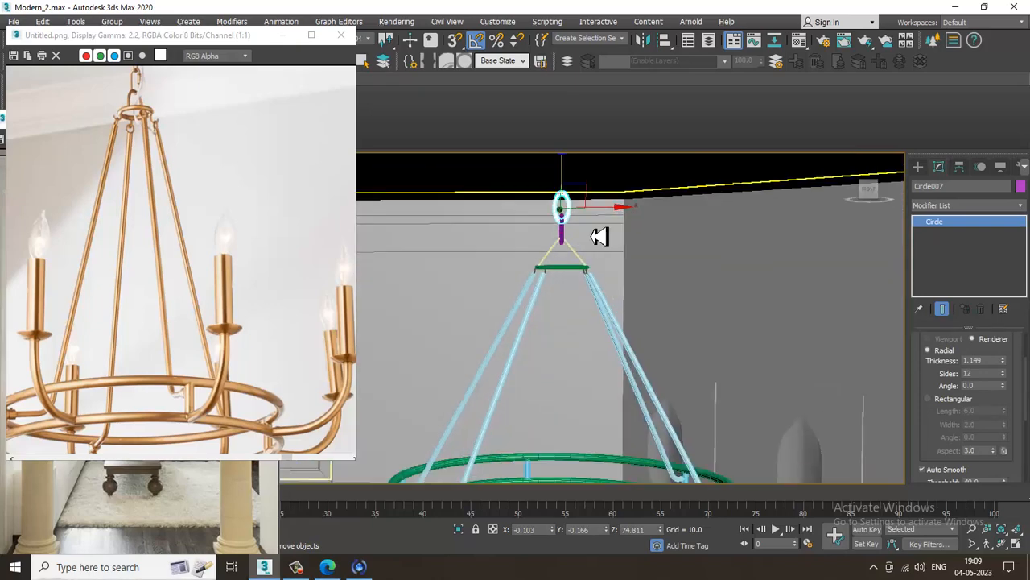
pyautogui.scroll(-3, 594, 286)
pyautogui.keyDown('alt'); pyautogui.moveTo(594, 286); pyautogui.dragTo(618, 290, button='middle'); pyautogui.keyUp('alt')
pyautogui.scroll(5, 618, 290)
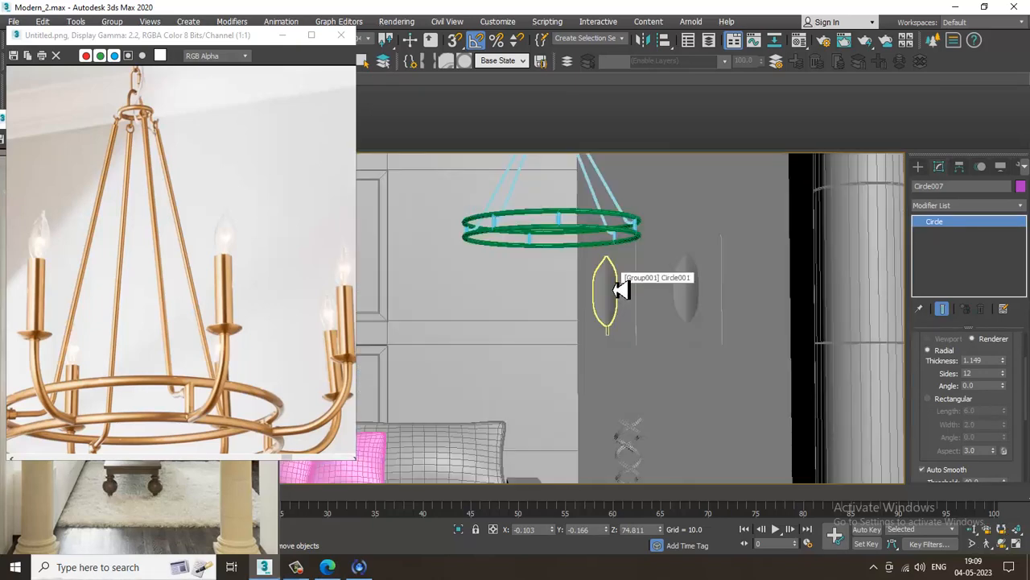
pyautogui.scroll(-8, 516, 227)
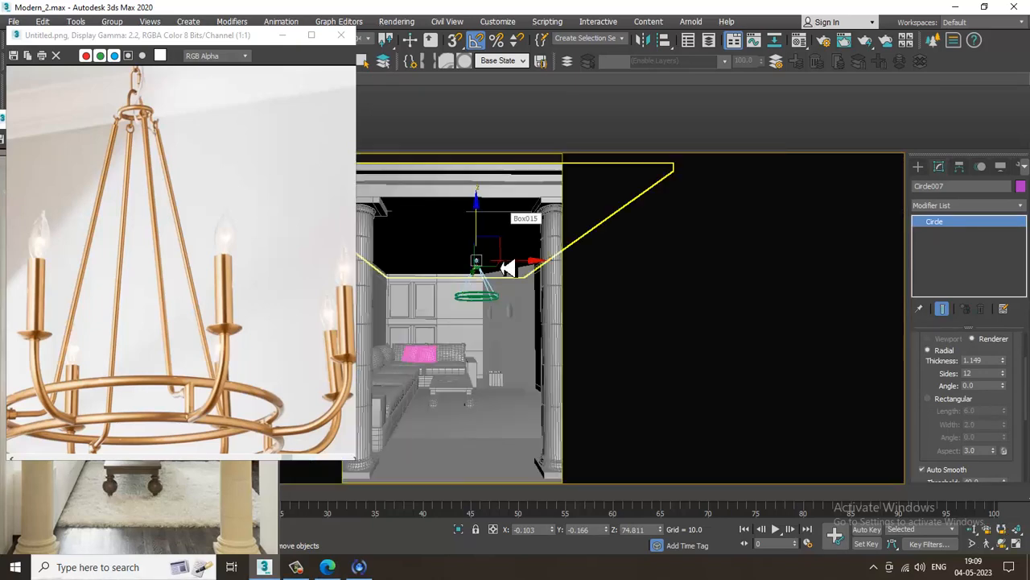
pyautogui.click(282, 35)
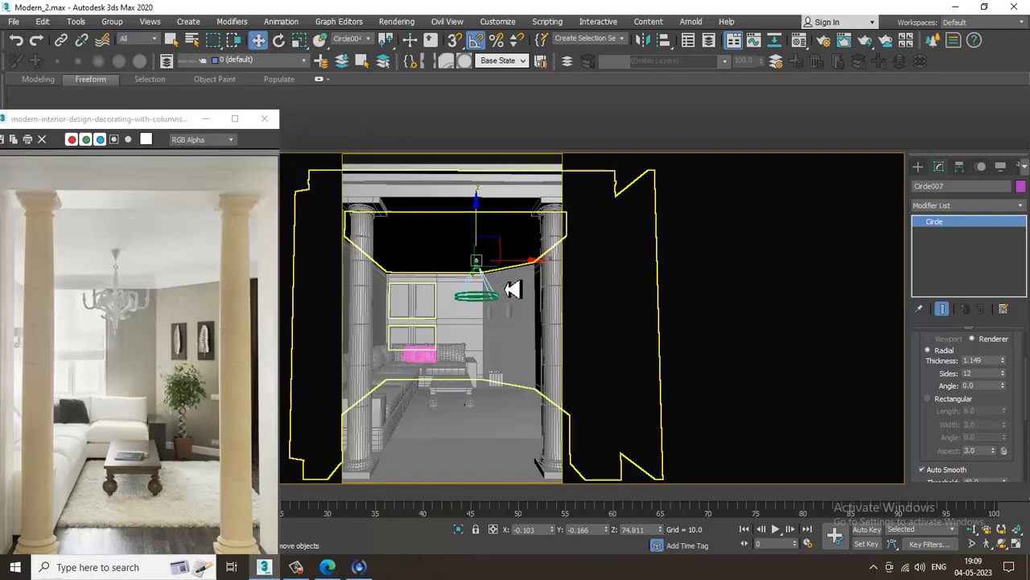
# Step: Select every object in the scene, assign them all one common grey object colour, and clear the selection
pyautogui.hotkey('ctrl', 'a')
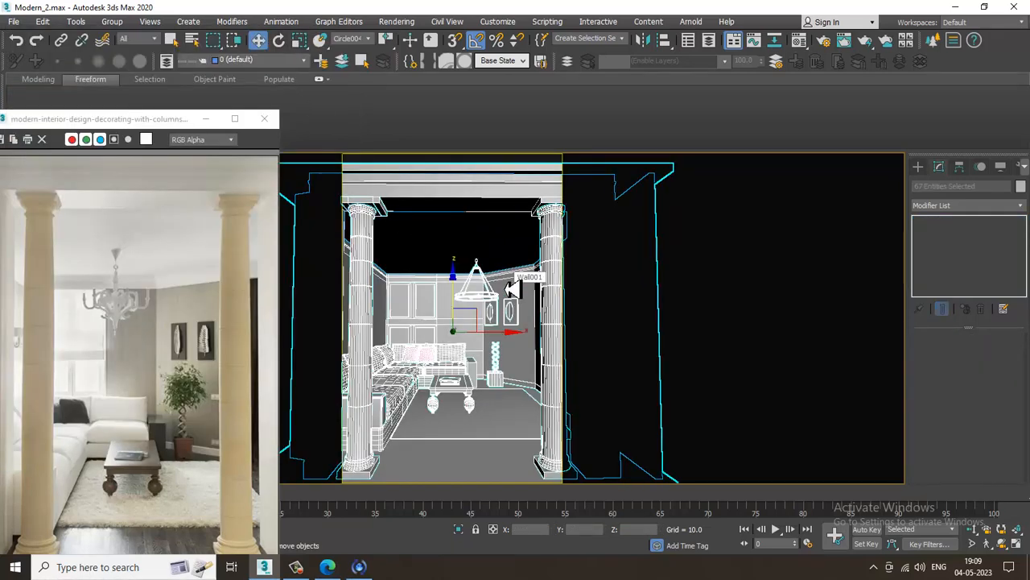
pyautogui.click(1021, 186)
pyautogui.click(581, 355)
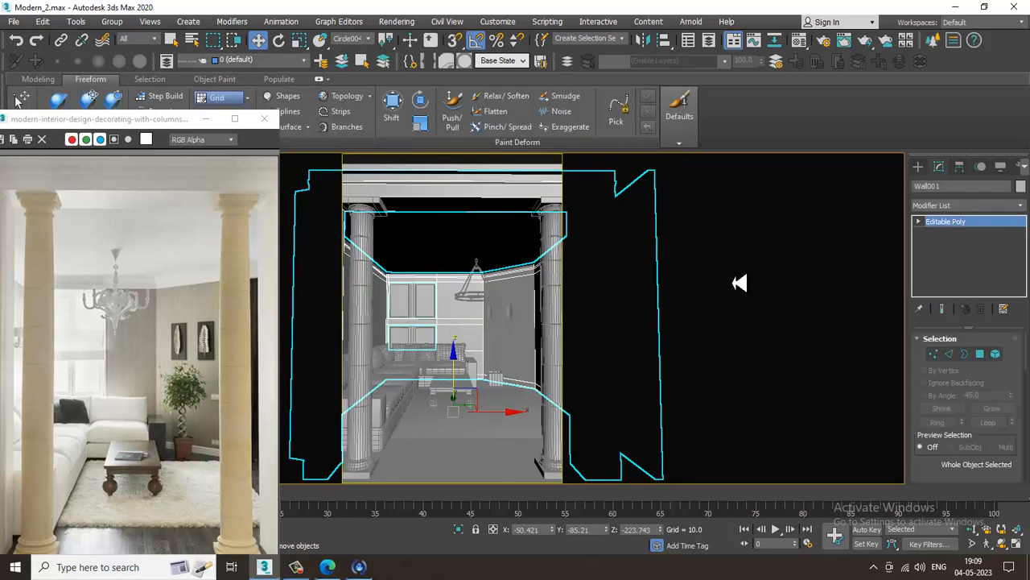
pyautogui.click(738, 282)
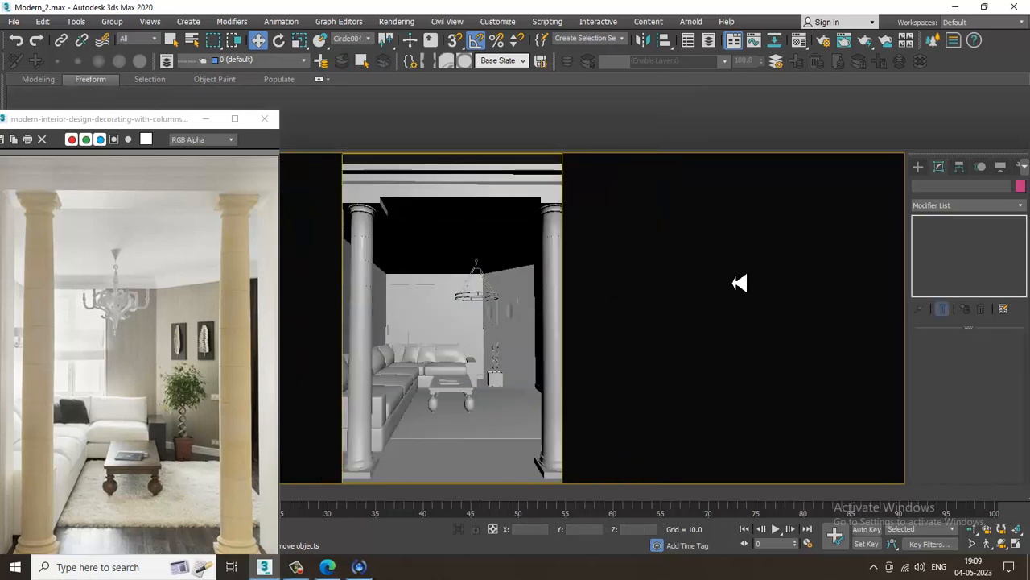